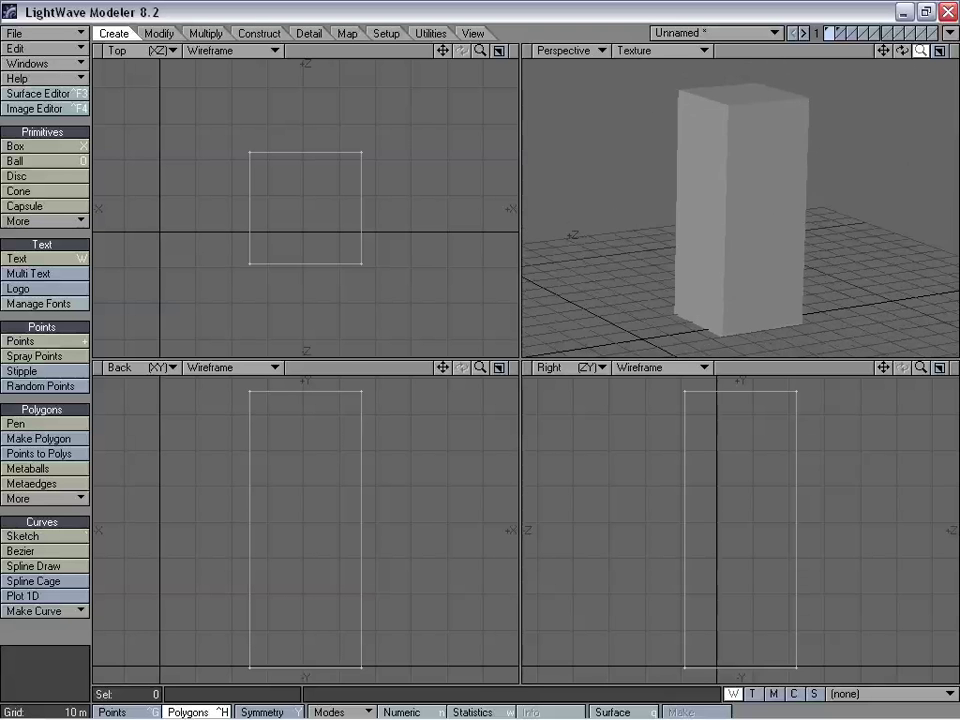
# Examine the tall box from layer 1 together with the small slotted block from layer 2 on its top corner
pyautogui.keyDown('alt'); pyautogui.moveTo(870, 88); pyautogui.dragTo(415, 370); pyautogui.keyUp('alt')
pyautogui.moveTo(480, 367); pyautogui.dragTo(450, 367)
pyautogui.keyDown('alt'); pyautogui.moveTo(857, 170); pyautogui.dragTo(750, 185); pyautogui.keyUp('alt')
pyautogui.keyDown('alt'); pyautogui.moveTo(632, 193); pyautogui.dragTo(730, 170); pyautogui.keyUp('alt')
pyautogui.click(839, 33)
pyautogui.click(830, 33)
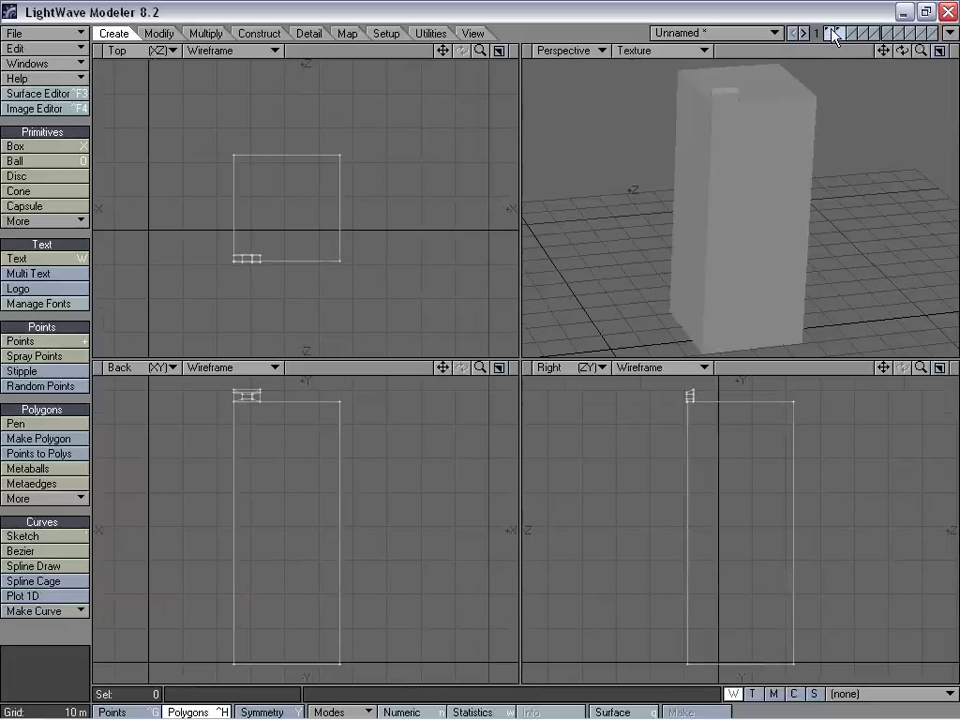
pyautogui.moveTo(443, 51); pyautogui.dragTo(437, 95)
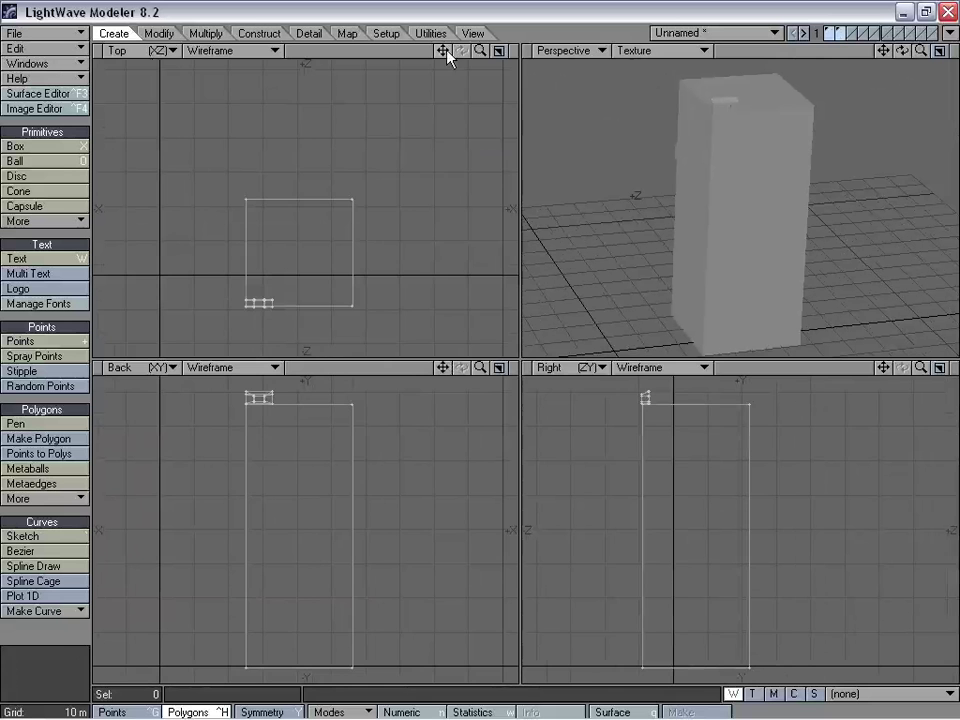
pyautogui.moveTo(480, 368); pyautogui.dragTo(560, 368)
pyautogui.moveTo(443, 368); pyautogui.dragTo(484, 675)
pyautogui.moveTo(480, 368); pyautogui.dragTo(520, 368)
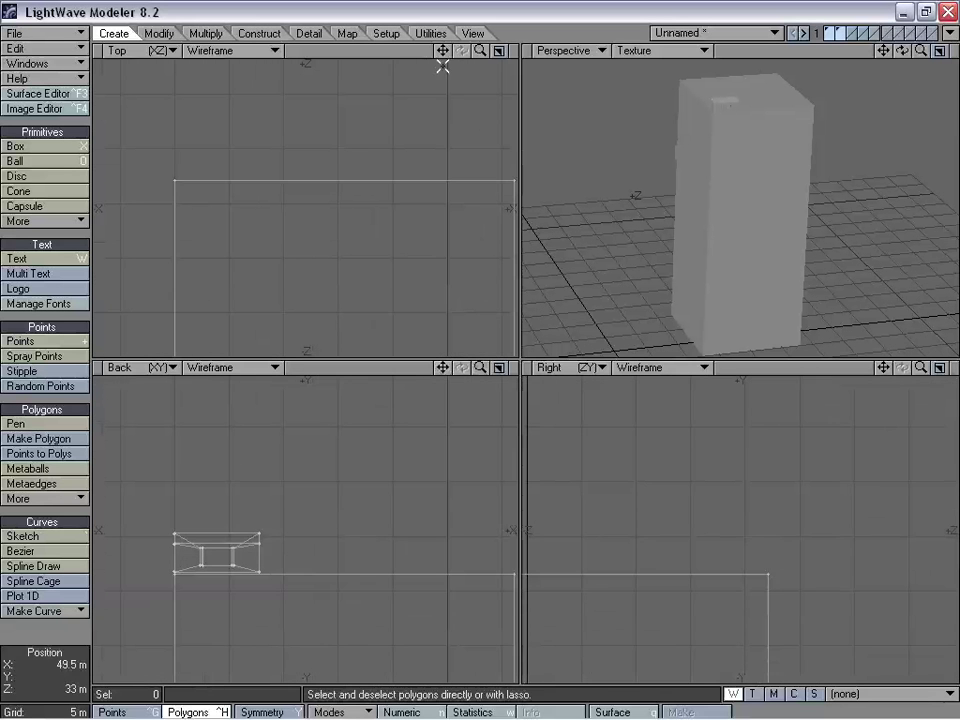
pyautogui.moveTo(443, 51)
pyautogui.mouseDown()
pyautogui.moveTo(468, 2)
pyautogui.moveTo(436, 37)
pyautogui.mouseUp()
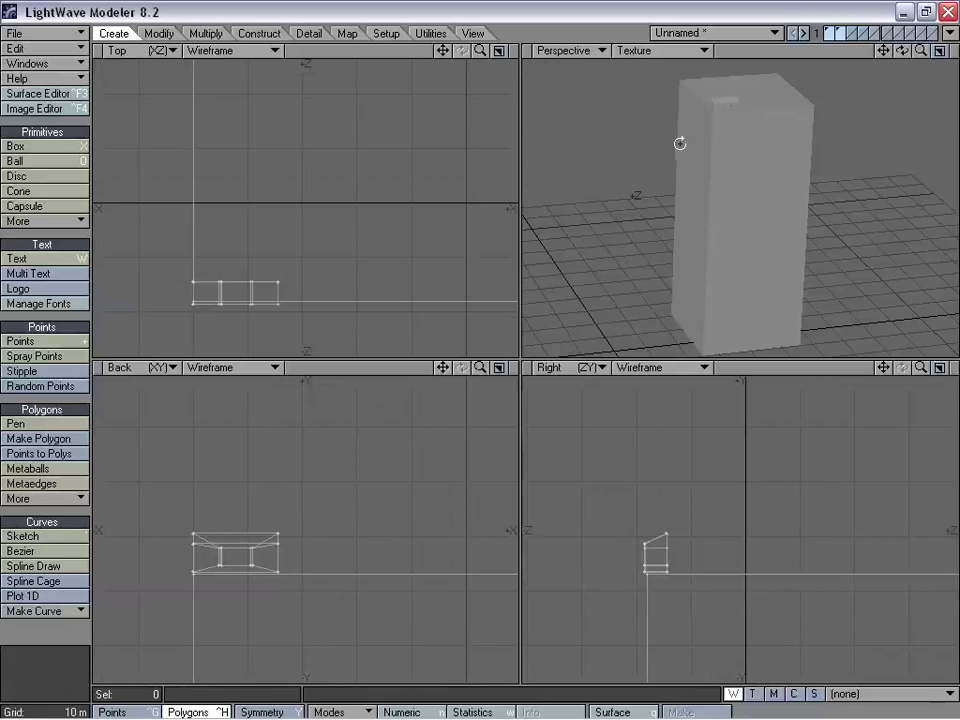
pyautogui.keyDown('alt'); pyautogui.moveTo(680, 144); pyautogui.dragTo(752, 184); pyautogui.keyUp('alt')
pyautogui.click(841, 33)
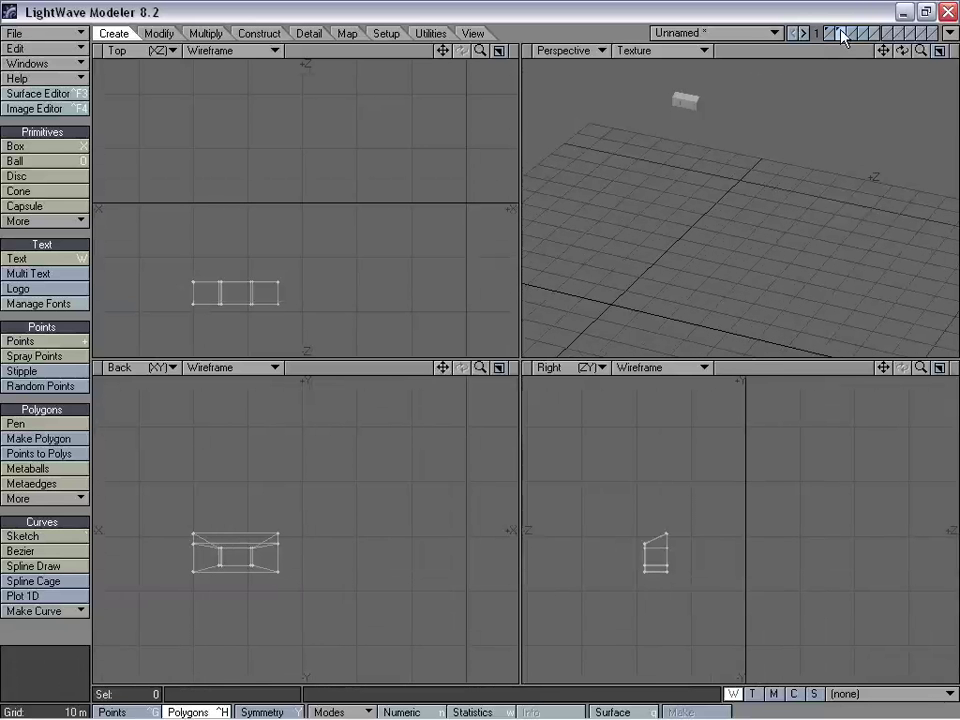
pyautogui.click(848, 33)
pyautogui.click(843, 38)
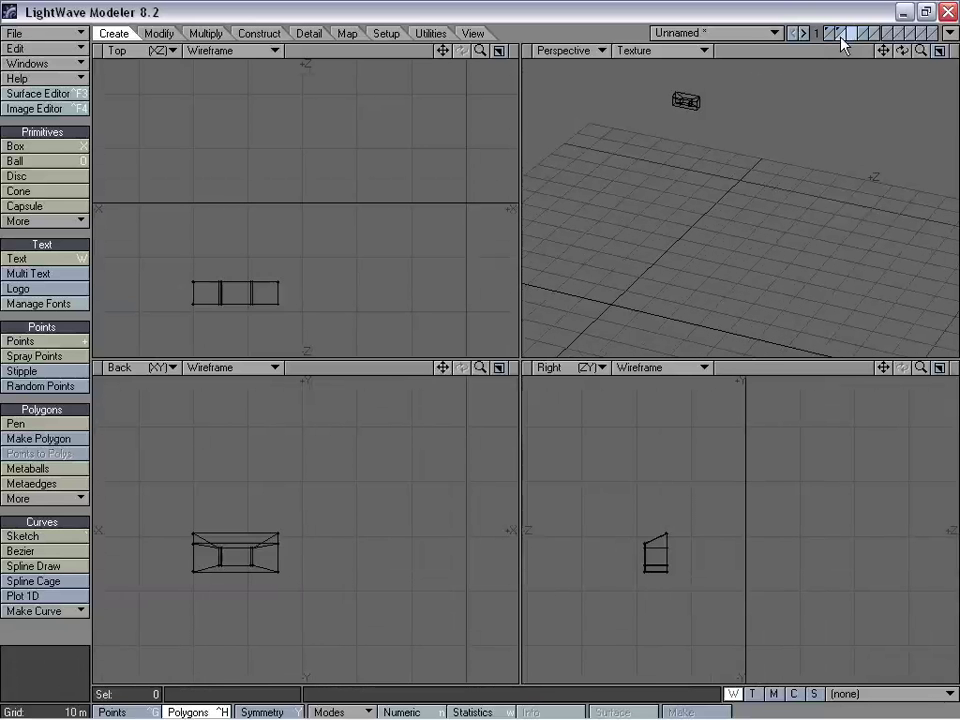
pyautogui.keyDown('shift'); pyautogui.click(832, 37); pyautogui.keyUp('shift')
# Put layers 1 and 2 in the foreground together and center their objects on the origin
pyautogui.click(828, 31)
pyautogui.press('a')
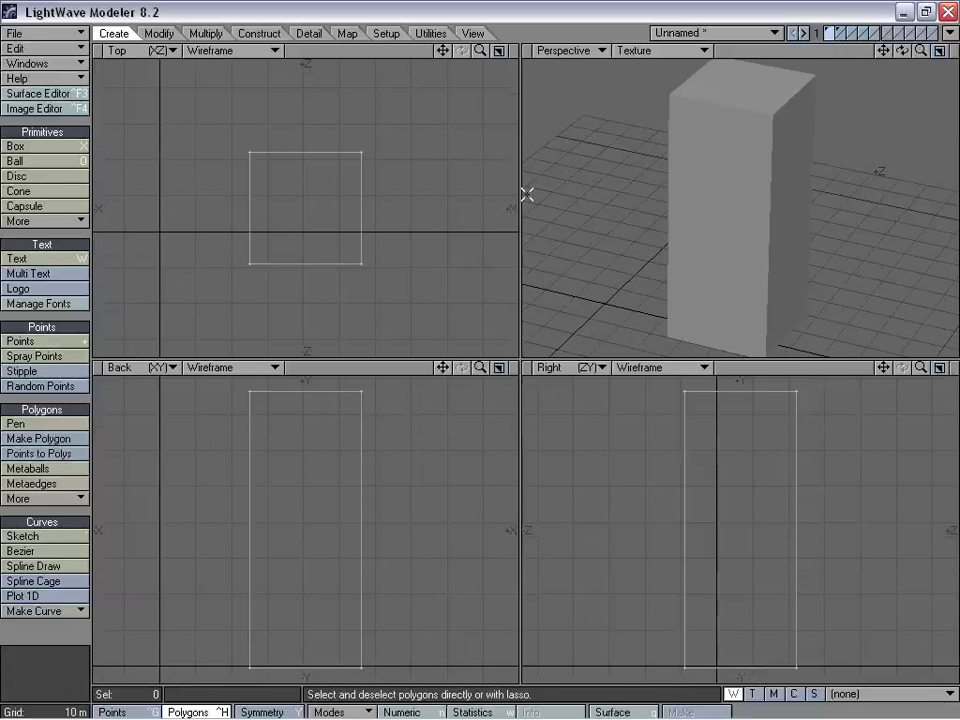
pyautogui.keyDown('shift'); pyautogui.click(843, 34); pyautogui.keyUp('shift')
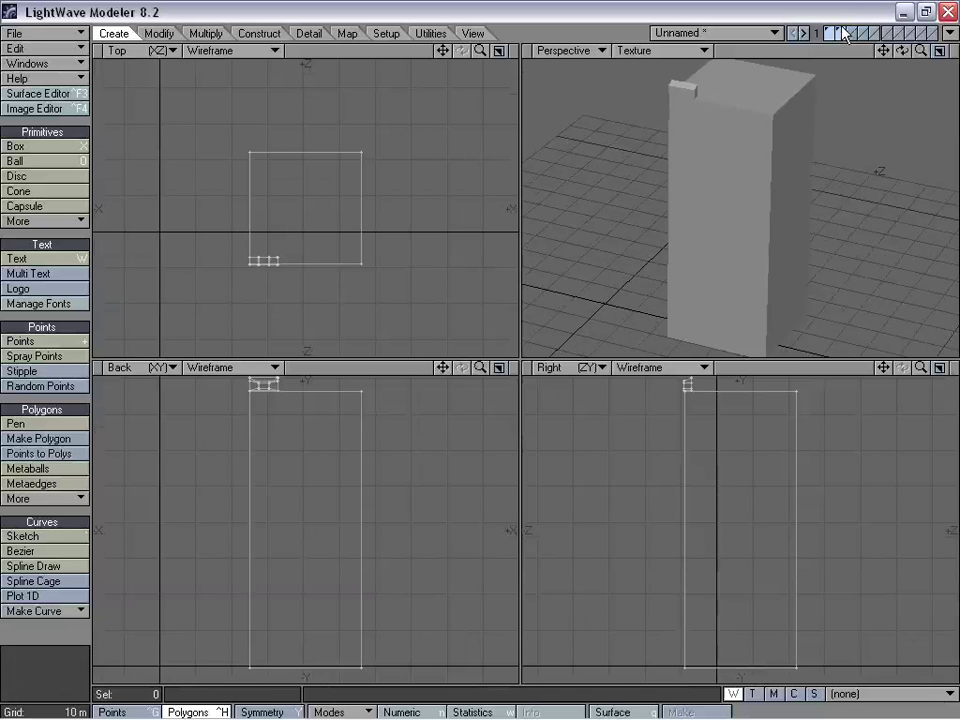
pyautogui.press('F2')
pyautogui.press('a')
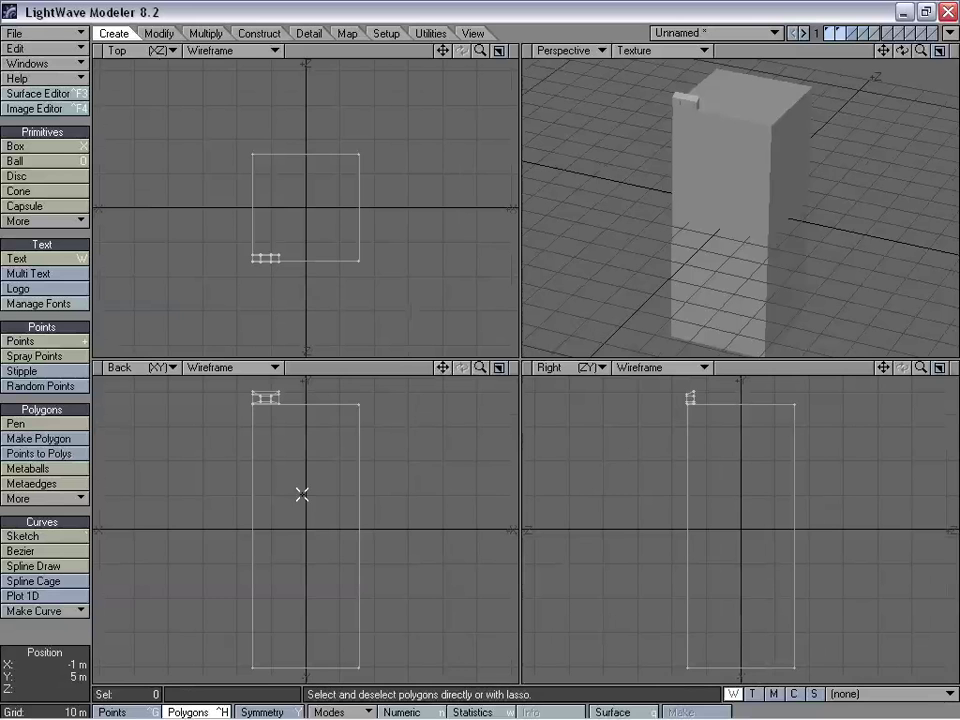
# Move the tall box and small block up about 39 m so the box's base rests on the ground
pyautogui.press('t')
pyautogui.moveTo(316, 517); pyautogui.dragTo(316, 384)
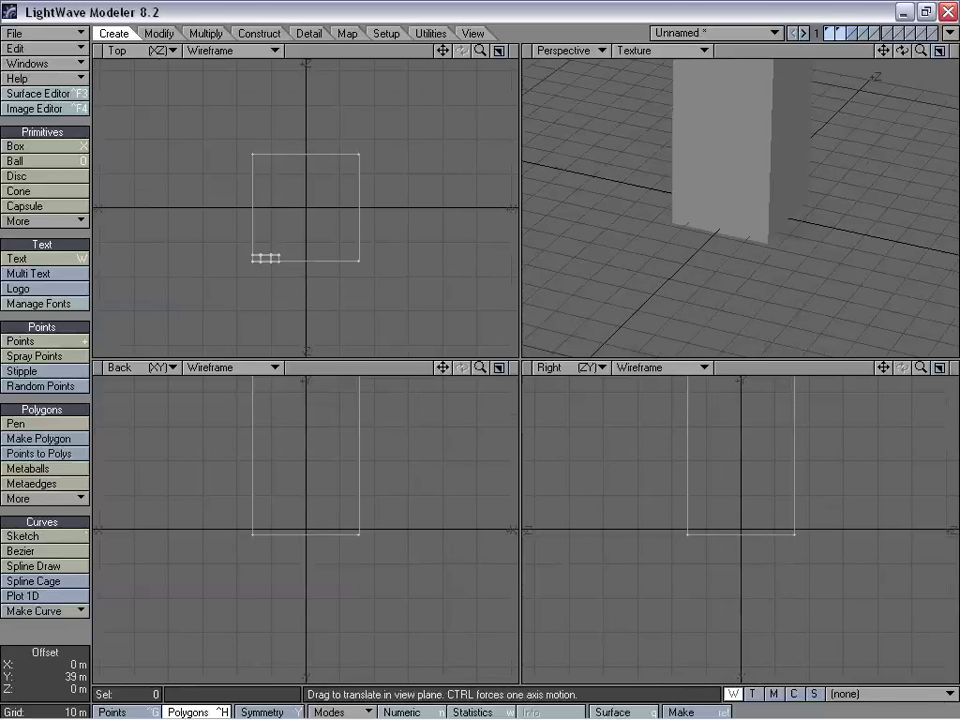
pyautogui.press('u')
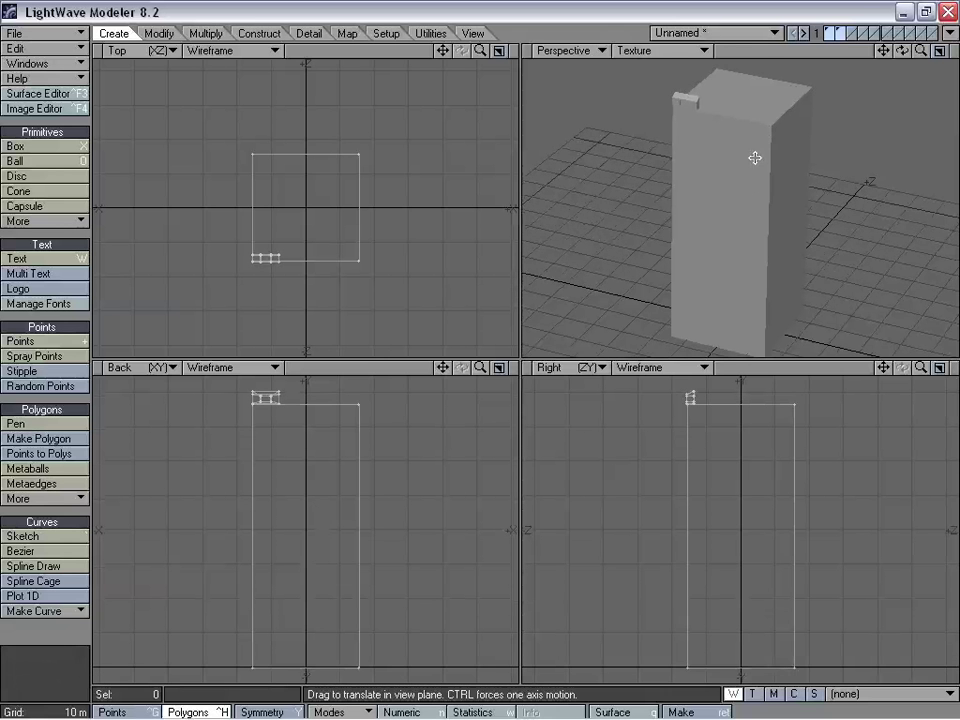
# Make the empty layer 3 active with layers 1 and 2 as its background
pyautogui.keyDown('alt'); pyautogui.moveTo(750, 141); pyautogui.dragTo(756, 193); pyautogui.keyUp('alt')
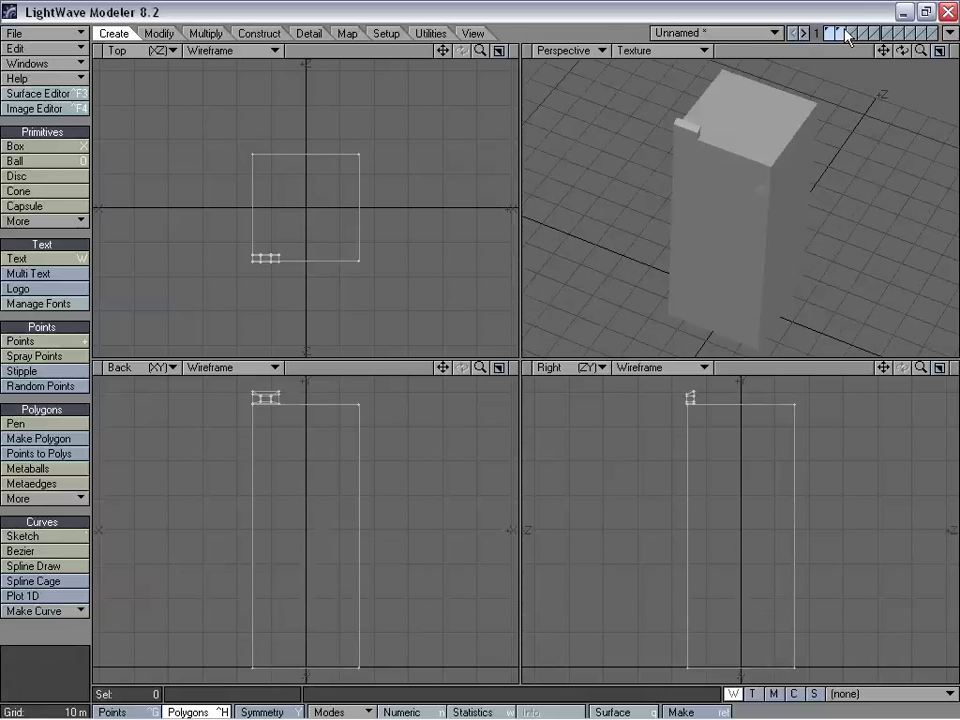
pyautogui.click(847, 36)
pyautogui.click(837, 38)
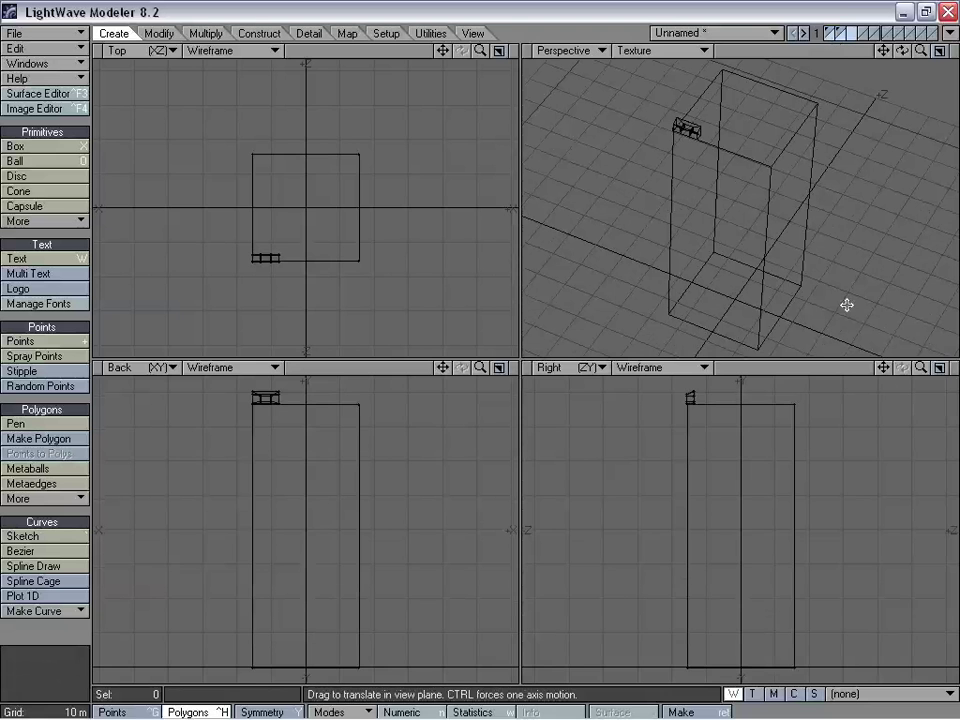
# Draw a box in layer 3 that matches the outline of the small slotted block in the background
pyautogui.moveTo(883, 367); pyautogui.dragTo(918, 462)
pyautogui.moveTo(921, 367); pyautogui.dragTo(955, 368)
pyautogui.moveTo(884, 368); pyautogui.dragTo(954, 614)
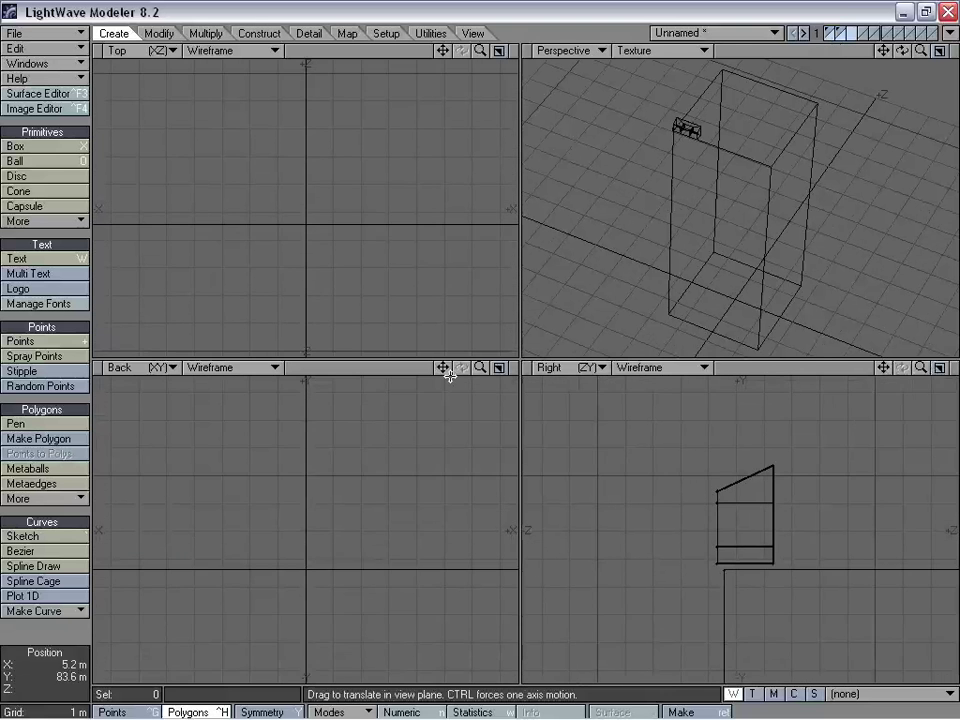
pyautogui.moveTo(443, 367); pyautogui.dragTo(315, 266)
pyautogui.hotkey('shift', 'x')
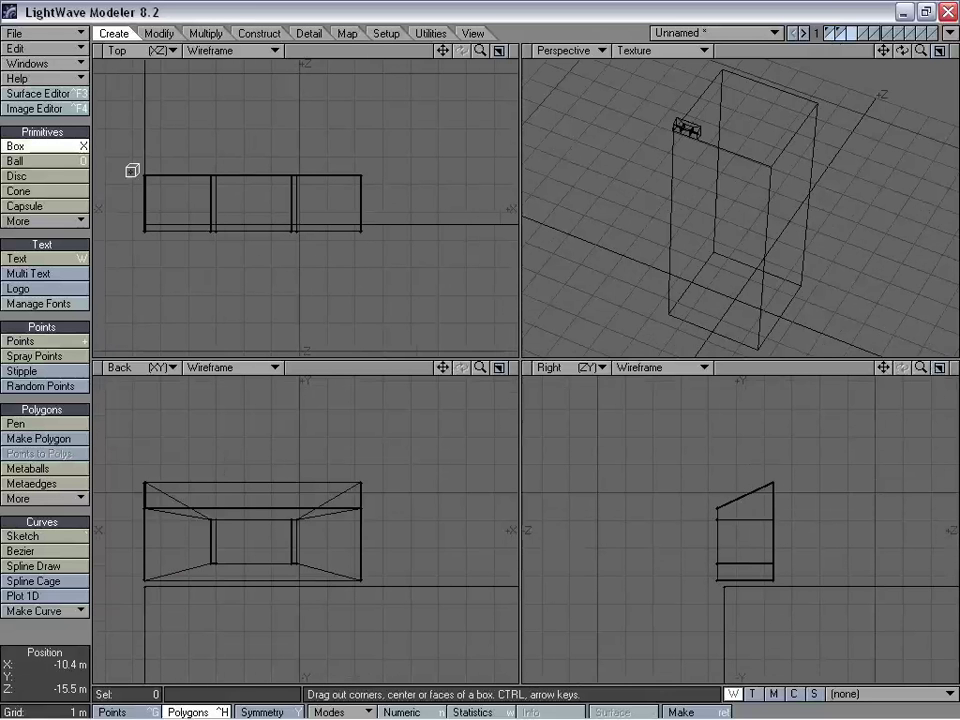
pyautogui.moveTo(147, 483); pyautogui.dragTo(360, 582)
pyautogui.moveTo(744, 533); pyautogui.dragTo(718, 546)
pyautogui.press('space')
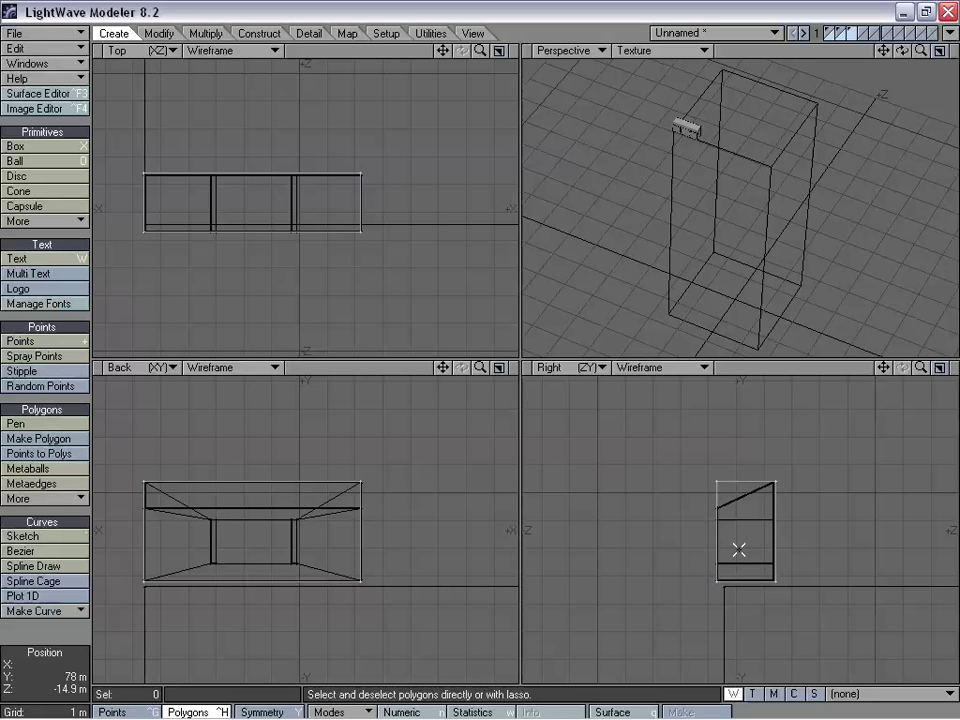
# Fit the new box to the slotted block with a sloped top, stretching its depth and height to about 98% each
pyautogui.press('t')
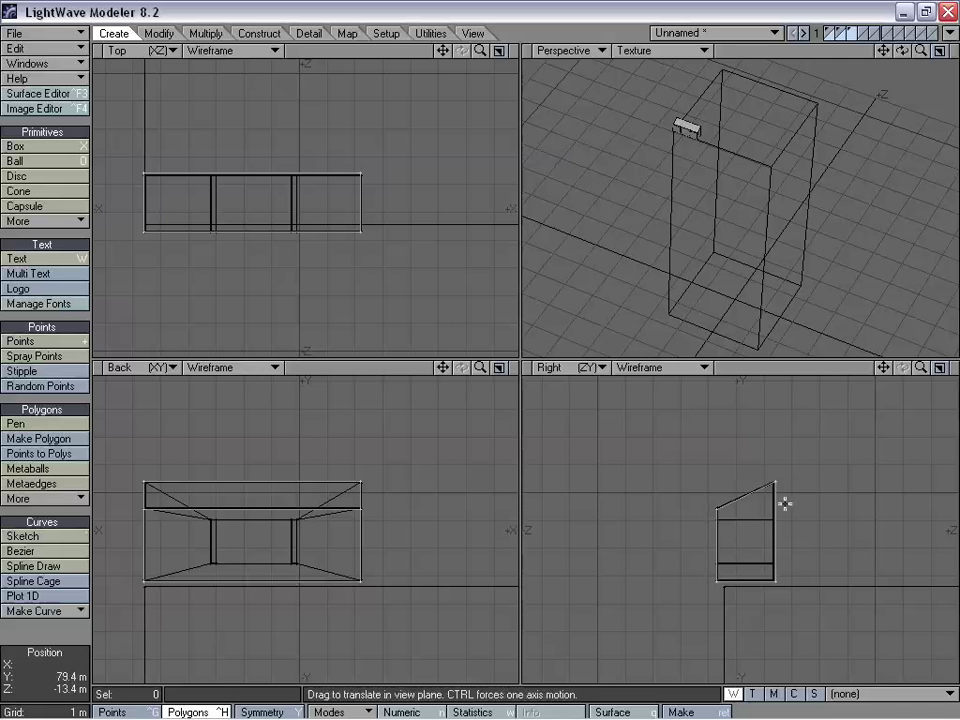
pyautogui.press('h')
pyautogui.moveTo(718, 529); pyautogui.dragTo(715, 529)
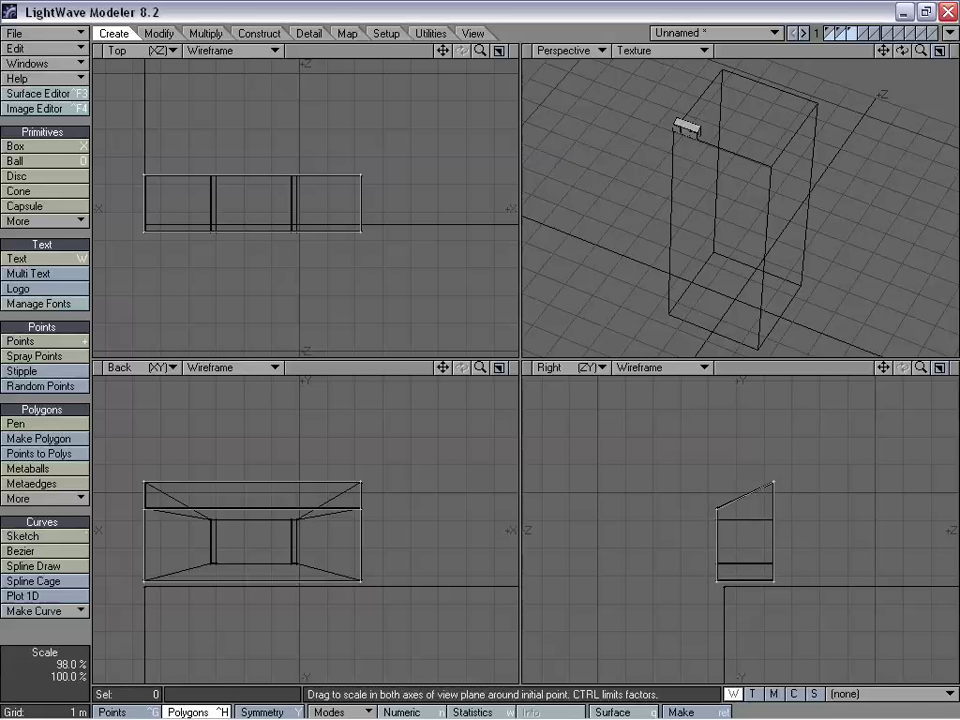
pyautogui.moveTo(768, 481); pyautogui.dragTo(765, 482)
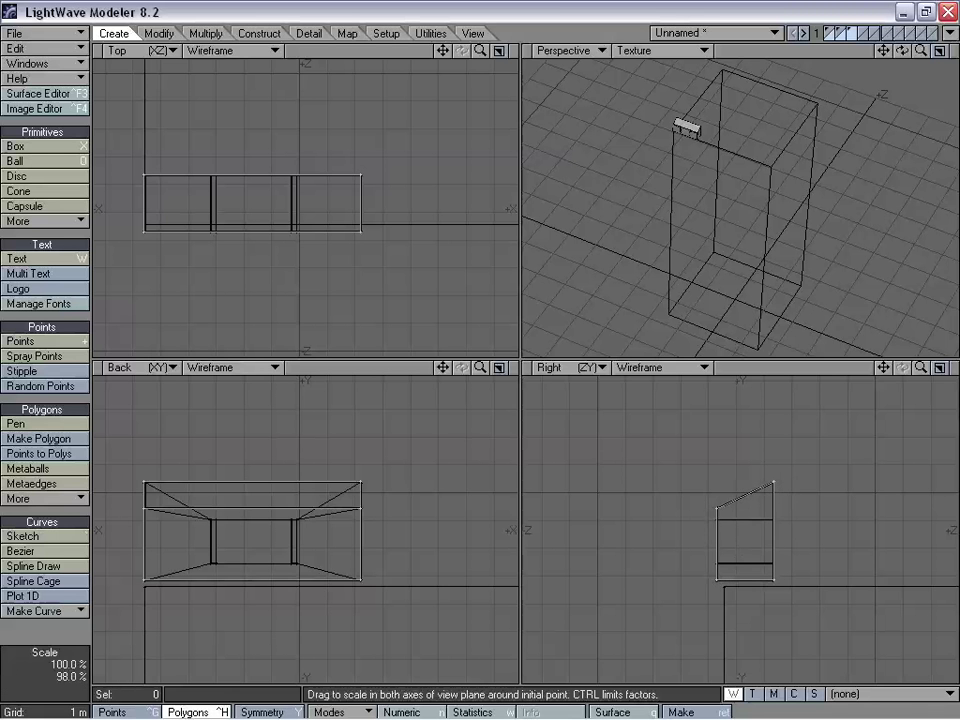
pyautogui.press('space')
pyautogui.keyDown('alt'); pyautogui.moveTo(772, 222); pyautogui.dragTo(774, 108); pyautogui.keyUp('alt')
pyautogui.hotkey('shift', 'a')
# Show layer 3 with only layer 1 as background and move the sloped block onto the tall box's top corner
pyautogui.click(842, 33)
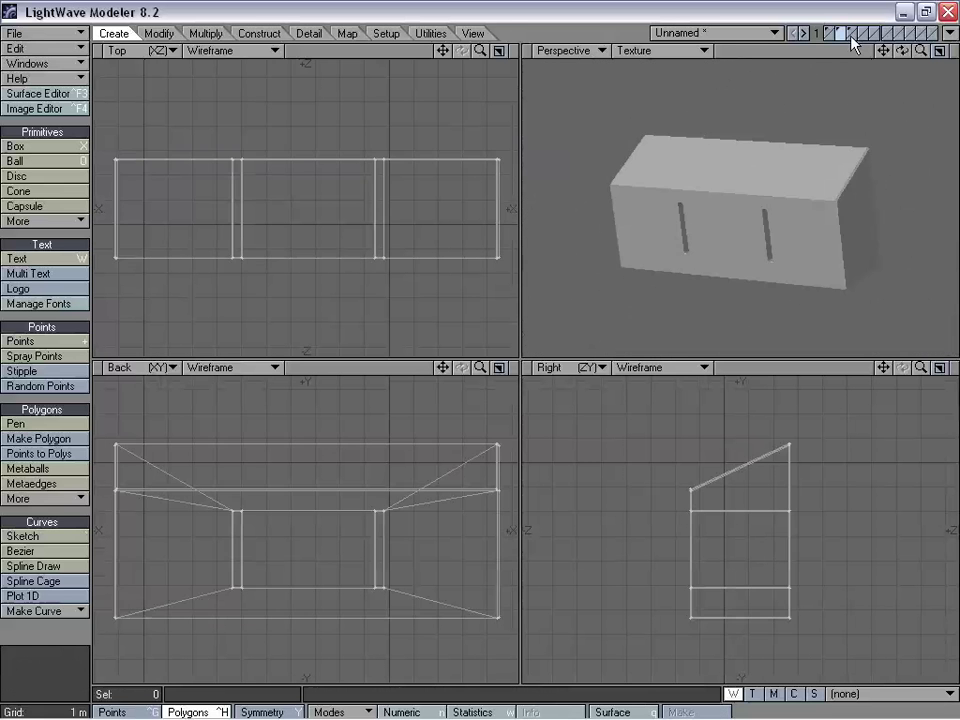
pyautogui.click(850, 34)
pyautogui.click(831, 39)
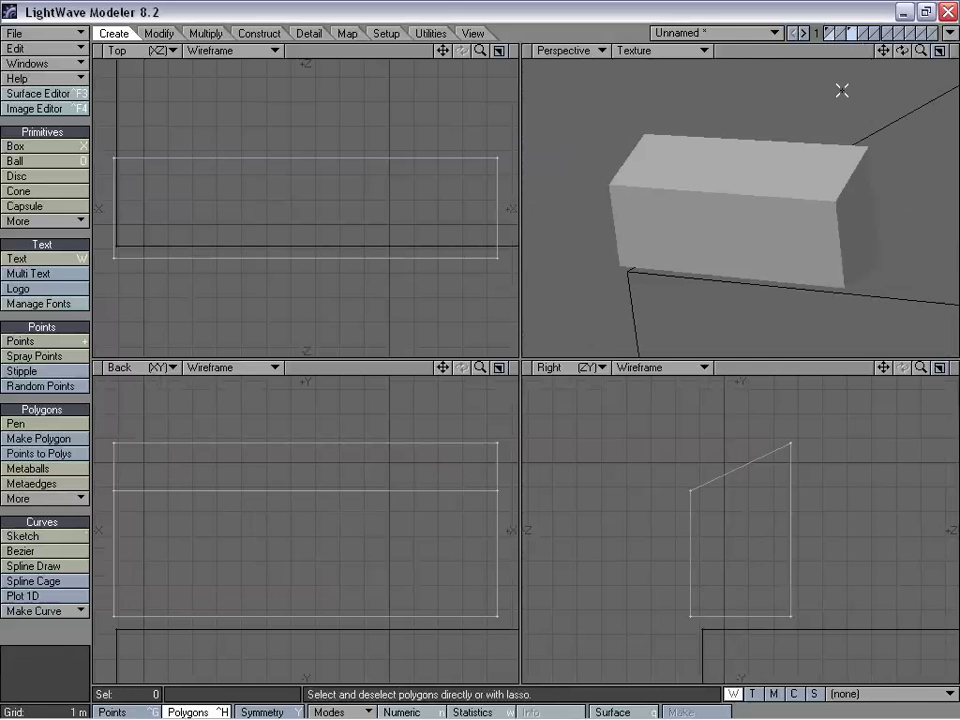
pyautogui.press('t')
pyautogui.moveTo(701, 538); pyautogui.dragTo(713, 551)
pyautogui.moveTo(180, 584); pyautogui.dragTo(183, 584)
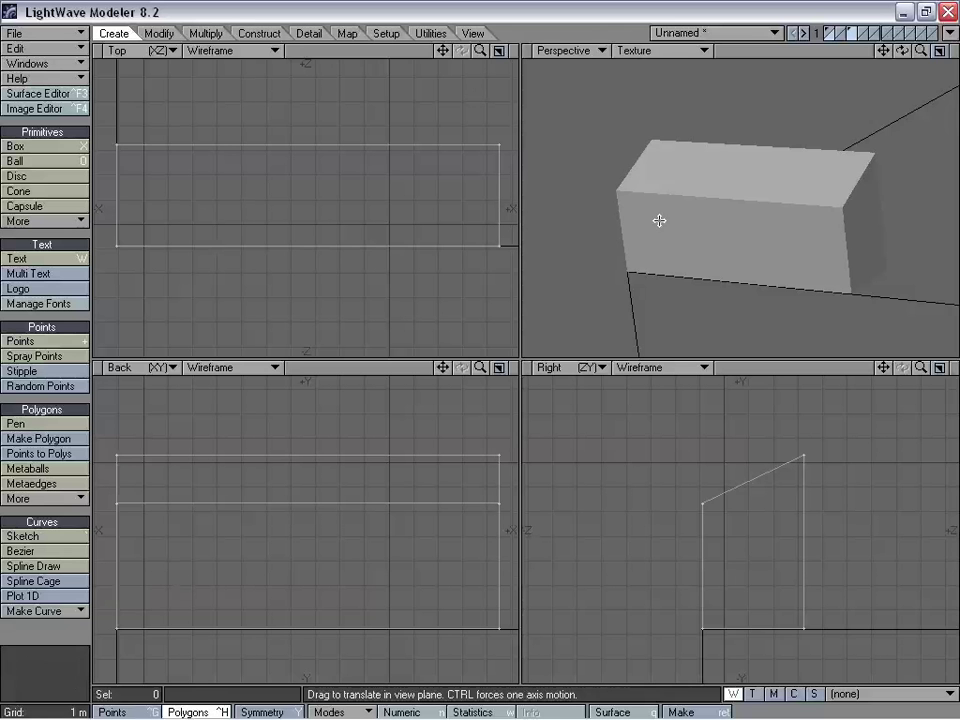
# Select the whole sloped block, duplicate it in place and rotate the copy a quarter turn in the top view
pyautogui.keyDown('alt'); pyautogui.moveTo(659, 220); pyautogui.dragTo(745, 199); pyautogui.keyUp('alt')
pyautogui.moveTo(480, 50)
pyautogui.mouseDown()
pyautogui.moveTo(446, 50)
pyautogui.moveTo(464, 132)
pyautogui.moveTo(445, 51)
pyautogui.moveTo(476, 51)
pyautogui.mouseUp()
pyautogui.keyDown('alt'); pyautogui.moveTo(791, 195); pyautogui.dragTo(677, 219); pyautogui.keyUp('alt')
pyautogui.moveTo(359, 161)
pyautogui.mouseDown(button='right')
pyautogui.moveTo(336, 153)
pyautogui.moveTo(505, 169)
pyautogui.mouseUp(button='right')
pyautogui.press('y')
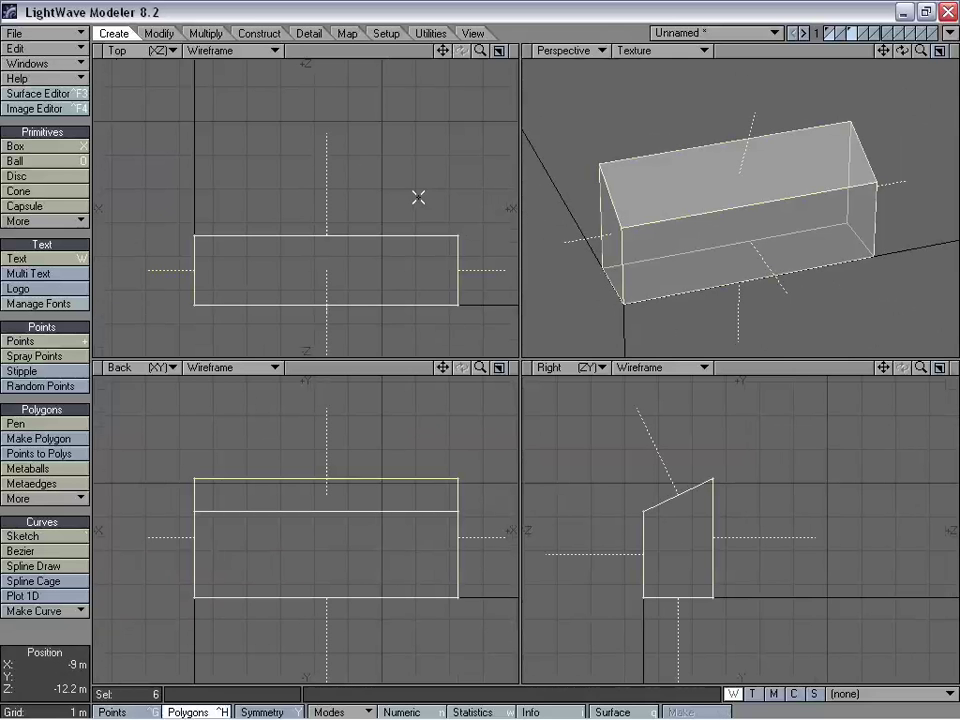
pyautogui.keyDown('ctrl'); pyautogui.moveTo(349, 259); pyautogui.dragTo(259, 259); pyautogui.keyUp('ctrl')
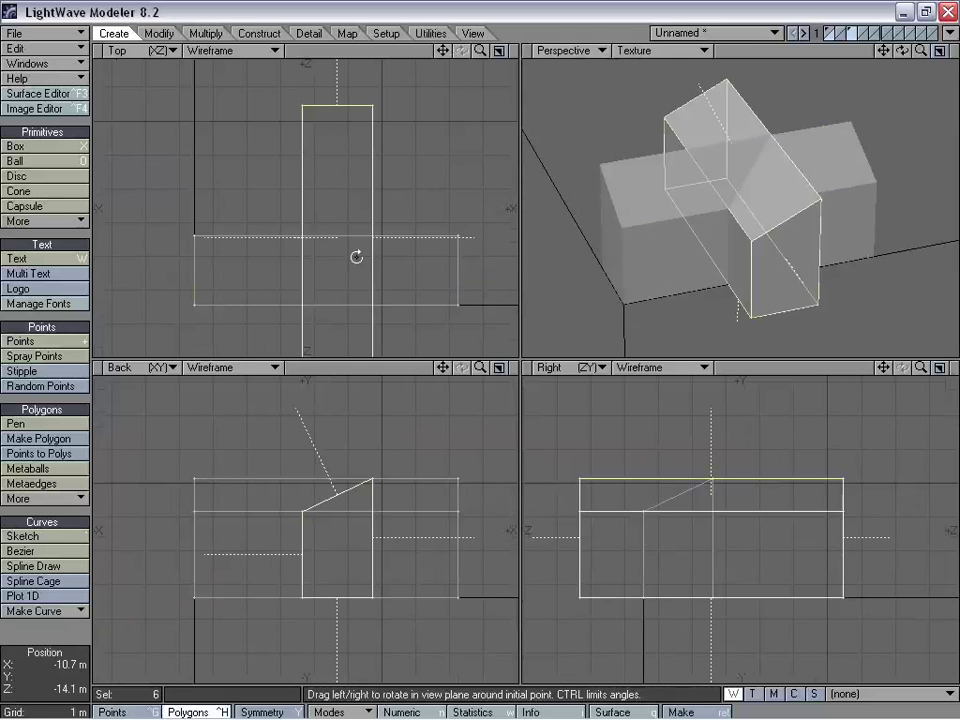
pyautogui.press('space')
# Move the rotated copy to the shared corner so it runs along the adjacent edge, and clear the selection
pyautogui.press('t')
pyautogui.moveTo(373, 266); pyautogui.dragTo(265, 202)
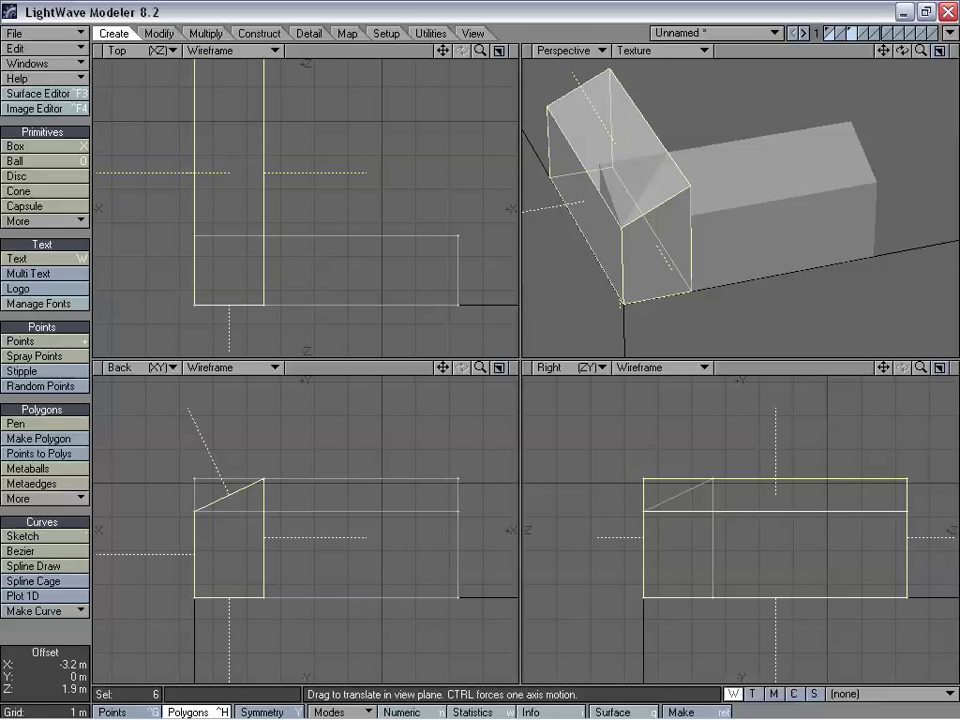
pyautogui.click(8, 578)
pyautogui.click(40, 628)
# Examine how the two sloped blocks overlap at the shared corner
pyautogui.keyDown('alt'); pyautogui.moveTo(660, 300); pyautogui.dragTo(728, 285); pyautogui.keyUp('alt')
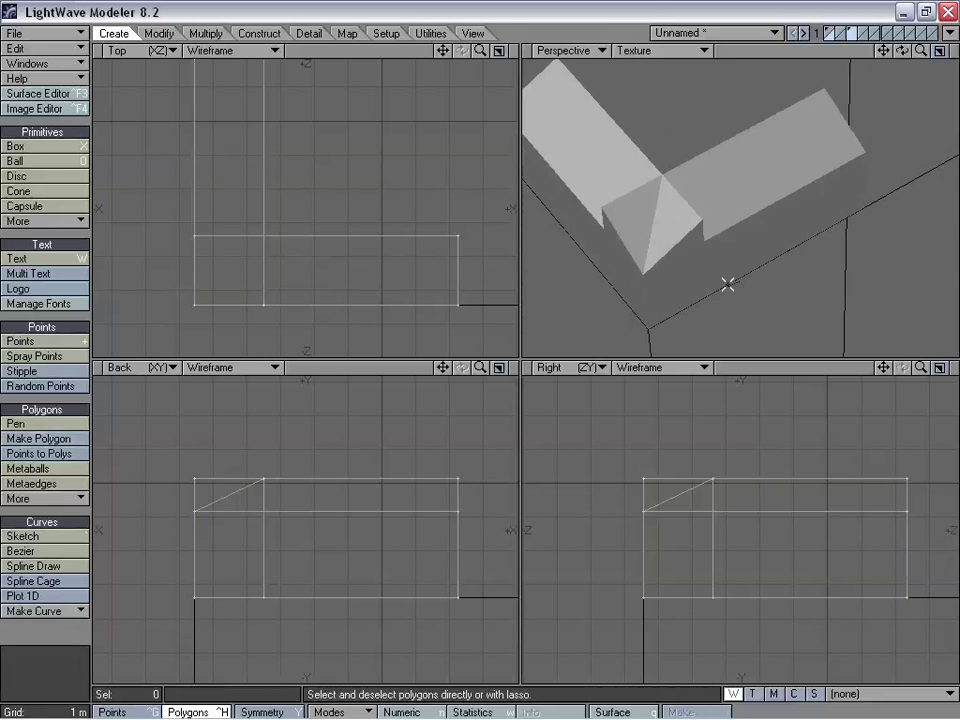
pyautogui.keyDown('alt'); pyautogui.moveTo(652, 243); pyautogui.dragTo(675, 169); pyautogui.keyUp('alt')
pyautogui.click(681, 161)
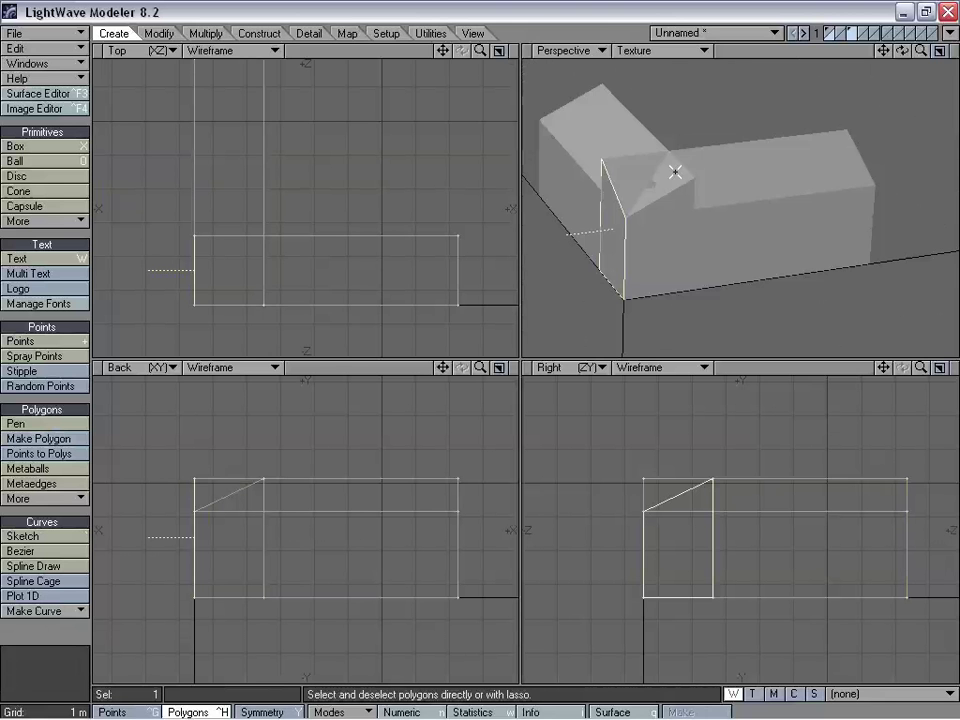
pyautogui.click(671, 174)
pyautogui.click(45, 630)
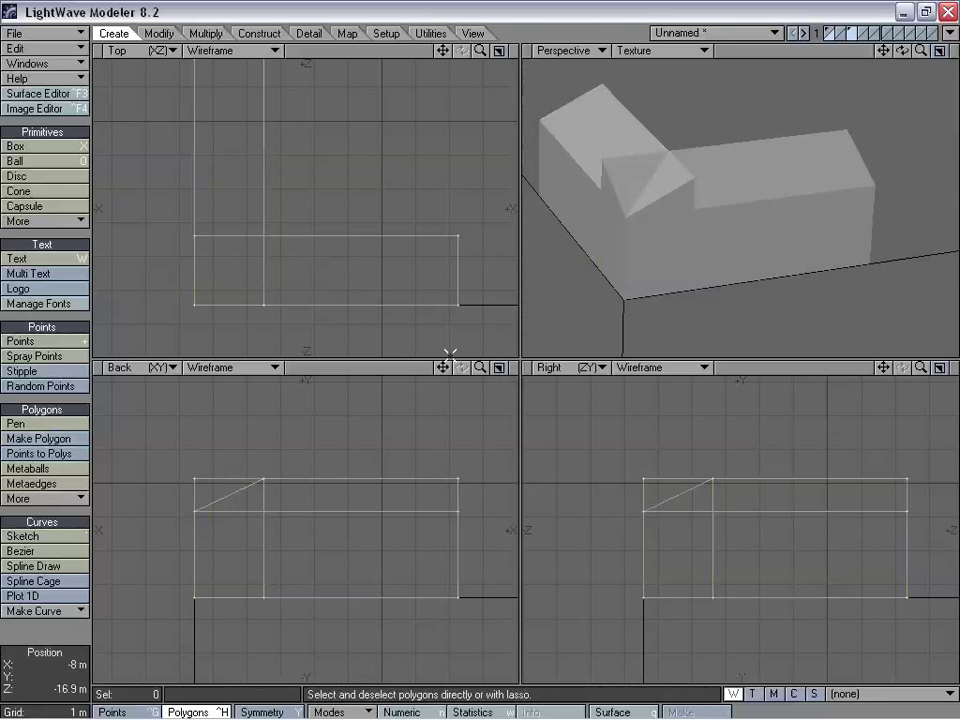
# Select the rotated block's polygons in an enlarged top view, nudge them to line up with the tall box's corner, and deselect them
pyautogui.moveTo(442, 367); pyautogui.dragTo(577, 368)
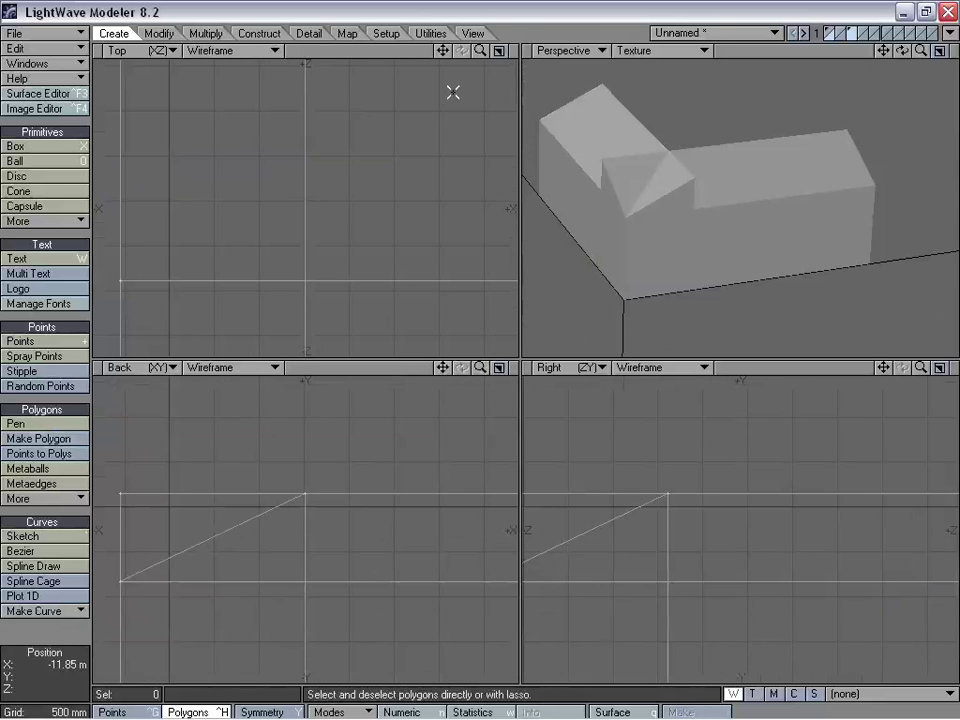
pyautogui.moveTo(443, 51)
pyautogui.mouseDown()
pyautogui.moveTo(480, 66)
pyautogui.moveTo(446, 58)
pyautogui.mouseUp()
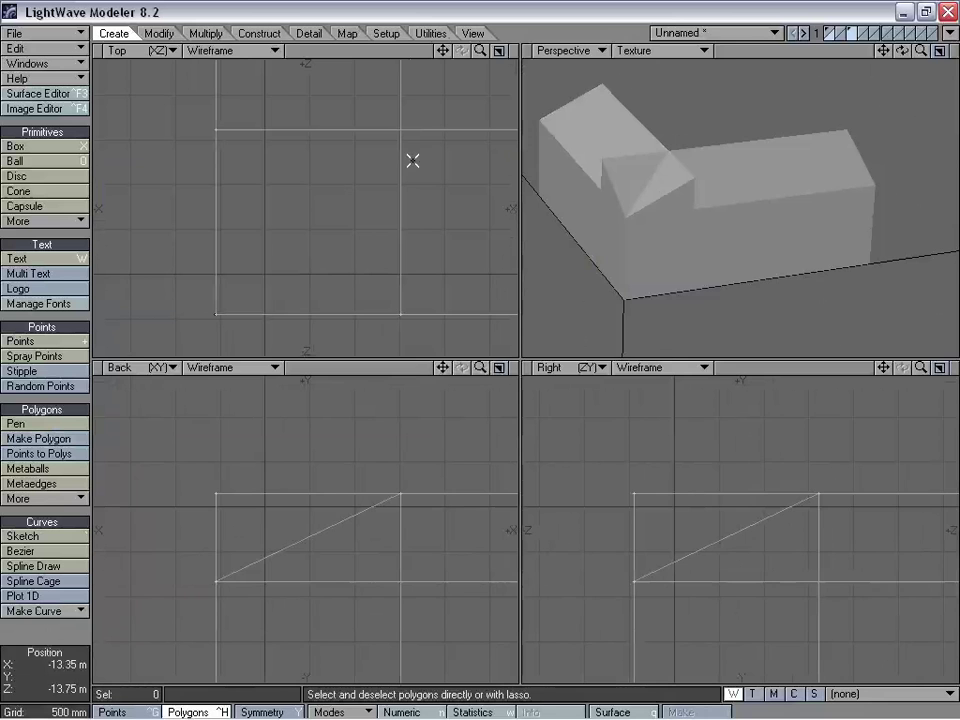
pyautogui.press('0')
pyautogui.moveTo(920, 50); pyautogui.dragTo(841, 30)
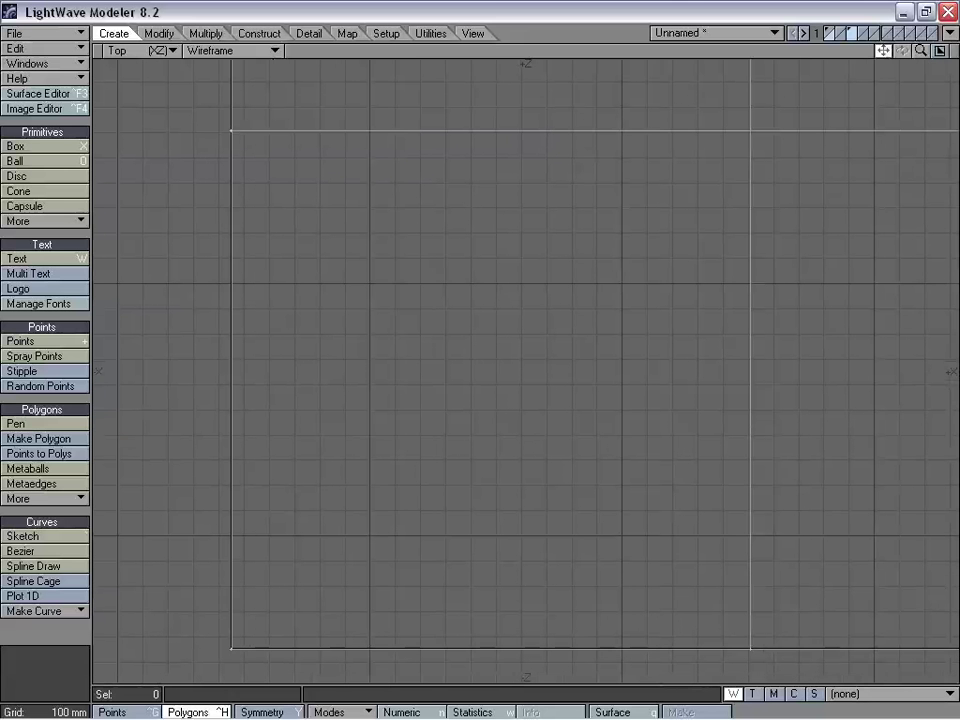
pyautogui.click(752, 113)
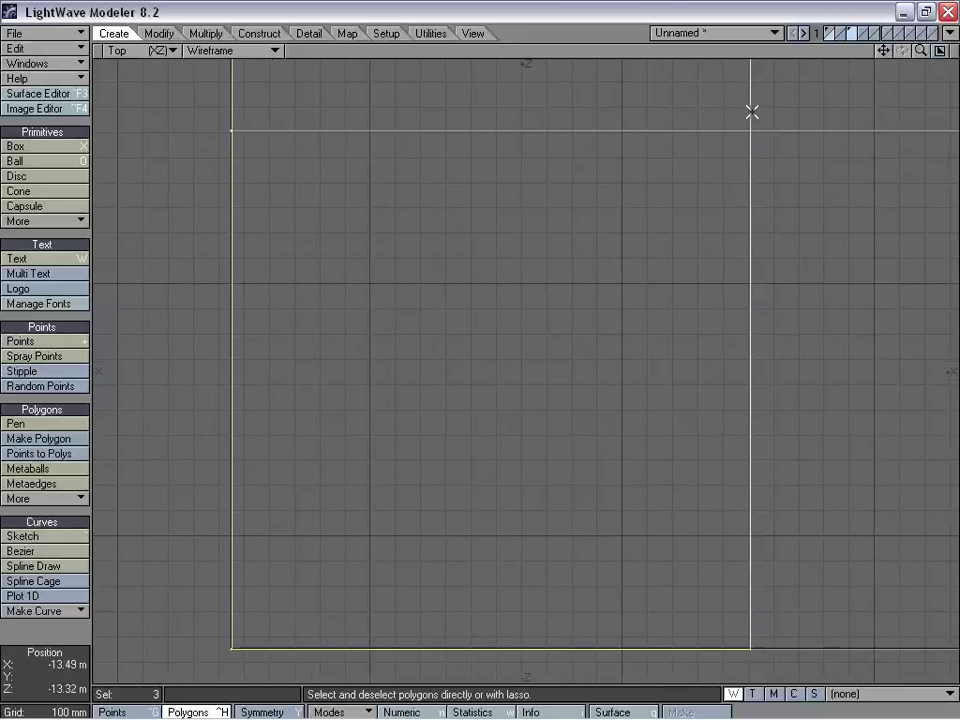
pyautogui.moveTo(884, 50); pyautogui.dragTo(959, 1)
pyautogui.moveTo(921, 50); pyautogui.dragTo(959, 50)
pyautogui.moveTo(884, 50); pyautogui.dragTo(865, 114)
pyautogui.moveTo(837, 155); pyautogui.dragTo(766, 172)
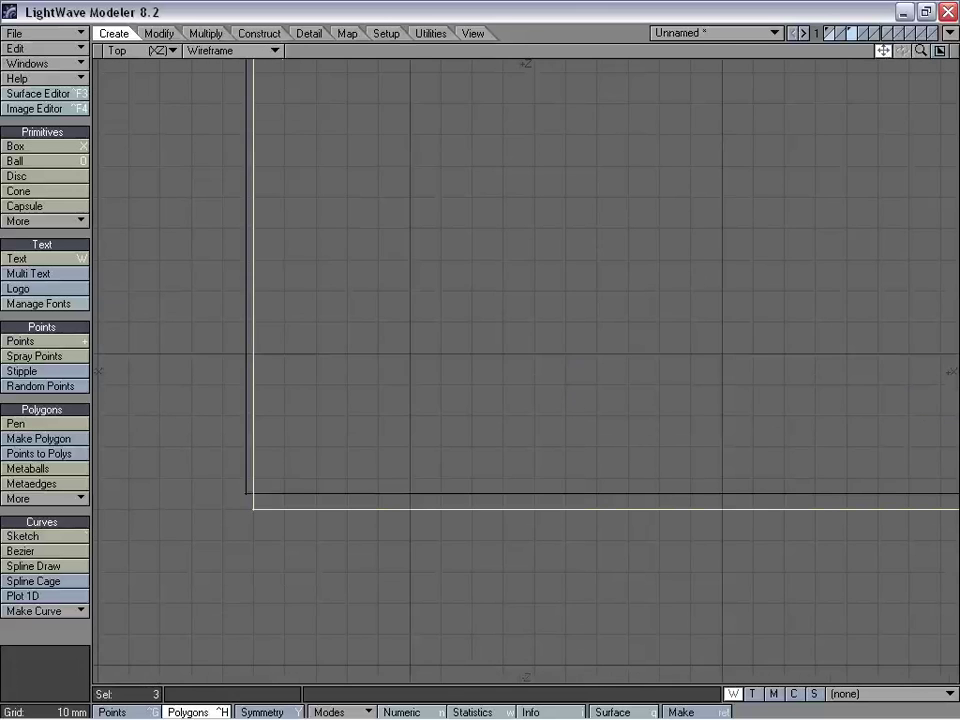
pyautogui.moveTo(921, 51); pyautogui.dragTo(771, 51)
pyautogui.moveTo(884, 55); pyautogui.dragTo(144, 513)
pyautogui.click(64, 632)
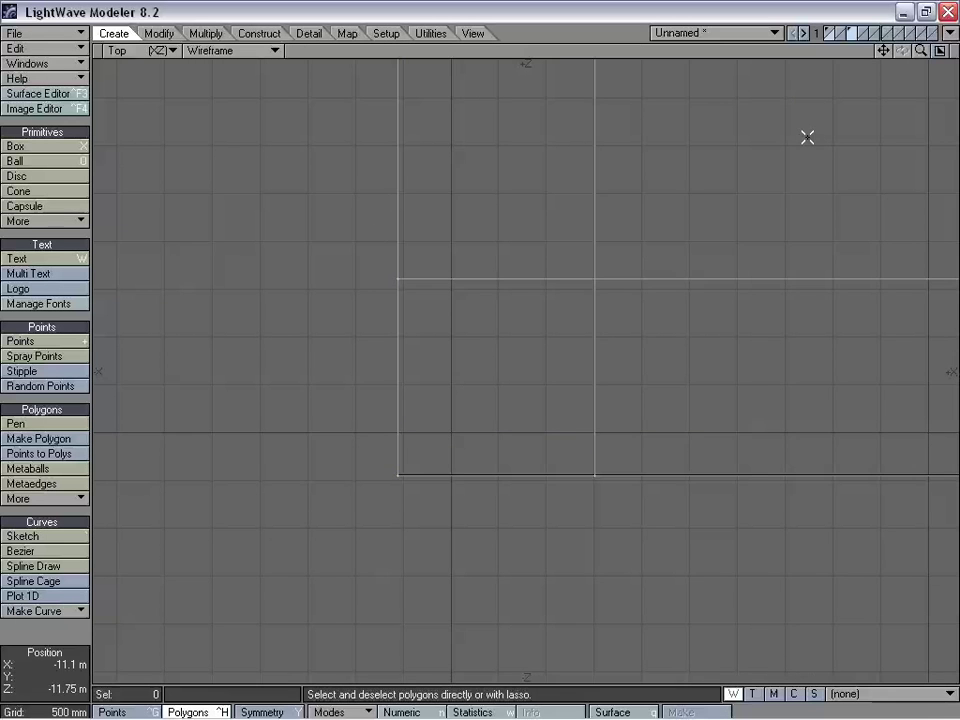
# Slice the overlapping sloped blocks with a diagonal Knife cut in the top view, from their inner corner to the outer corner
pyautogui.moveTo(922, 51); pyautogui.dragTo(944, 51)
pyautogui.moveTo(884, 51); pyautogui.dragTo(956, 20)
pyautogui.hotkey('shift', 'k')
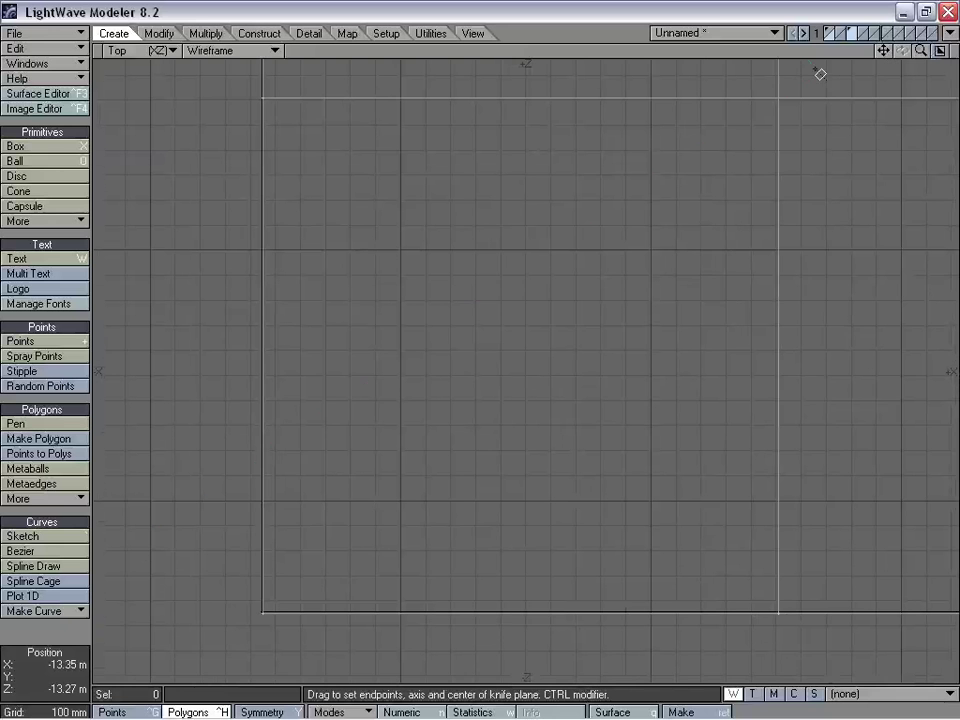
pyautogui.moveTo(815, 68); pyautogui.dragTo(213, 673)
pyautogui.moveTo(814, 73); pyautogui.dragTo(817, 71)
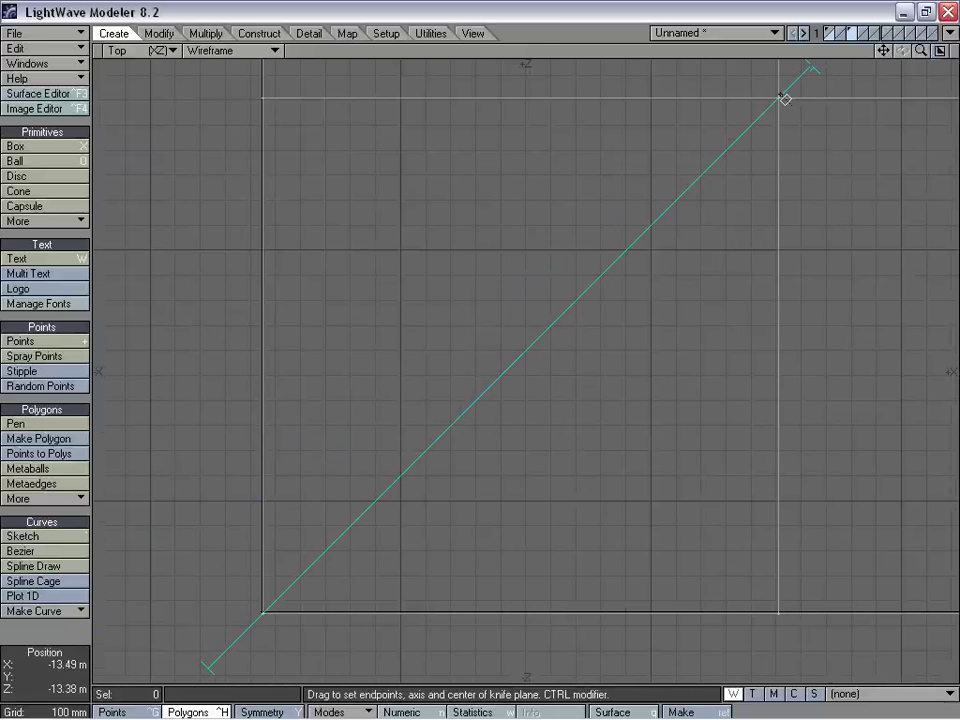
pyautogui.press('KP_0')
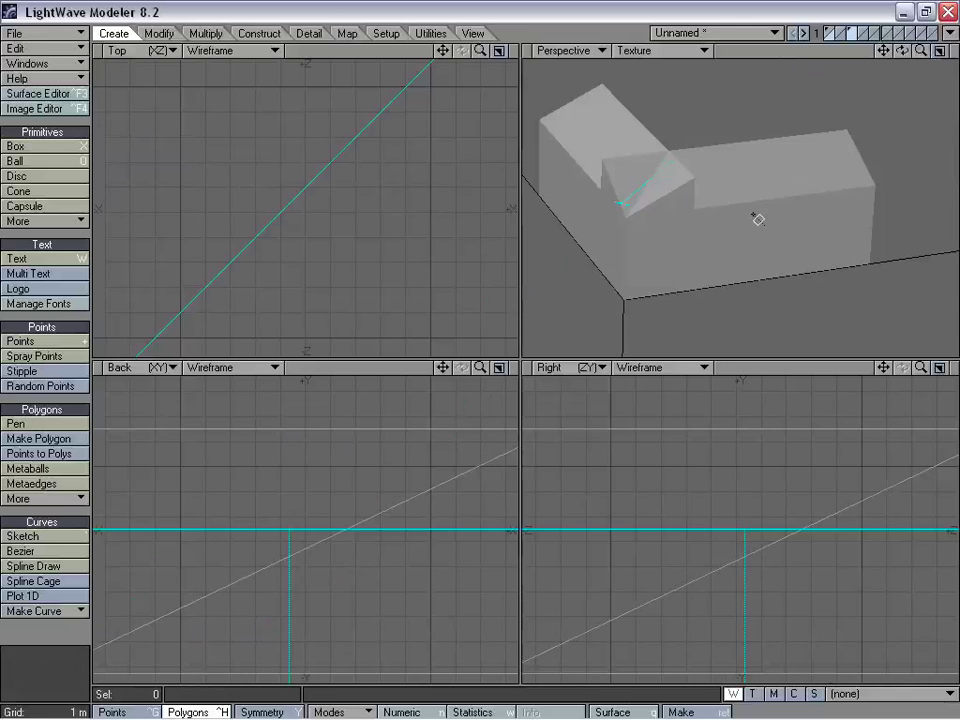
pyautogui.press('space')
pyautogui.press('a')
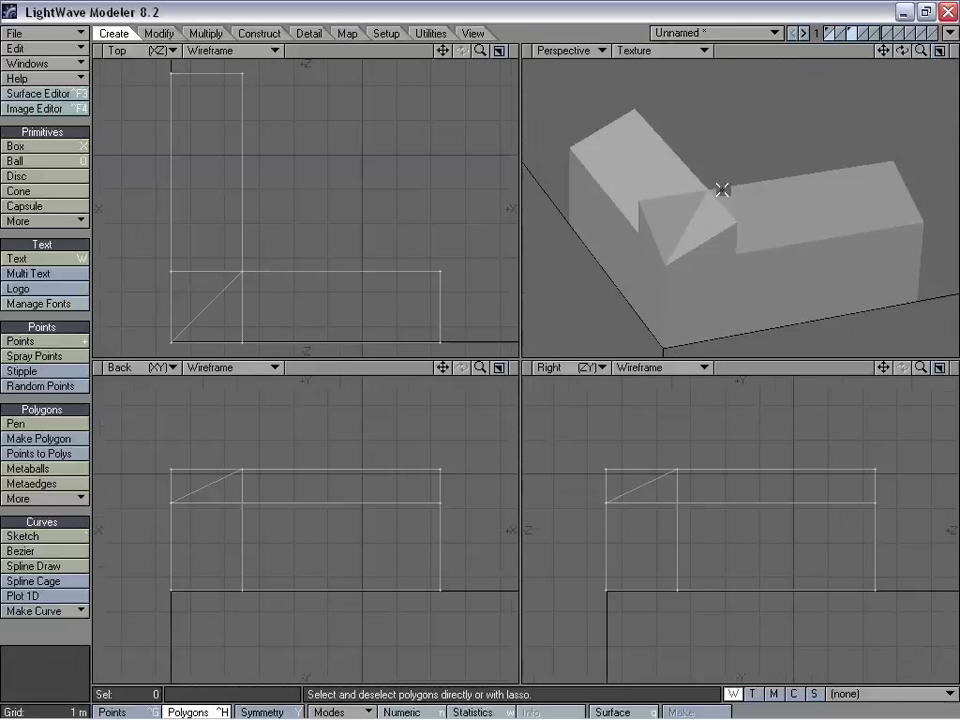
pyautogui.keyDown('alt'); pyautogui.moveTo(724, 189); pyautogui.dragTo(771, 208); pyautogui.keyUp('alt')
pyautogui.click(685, 213)
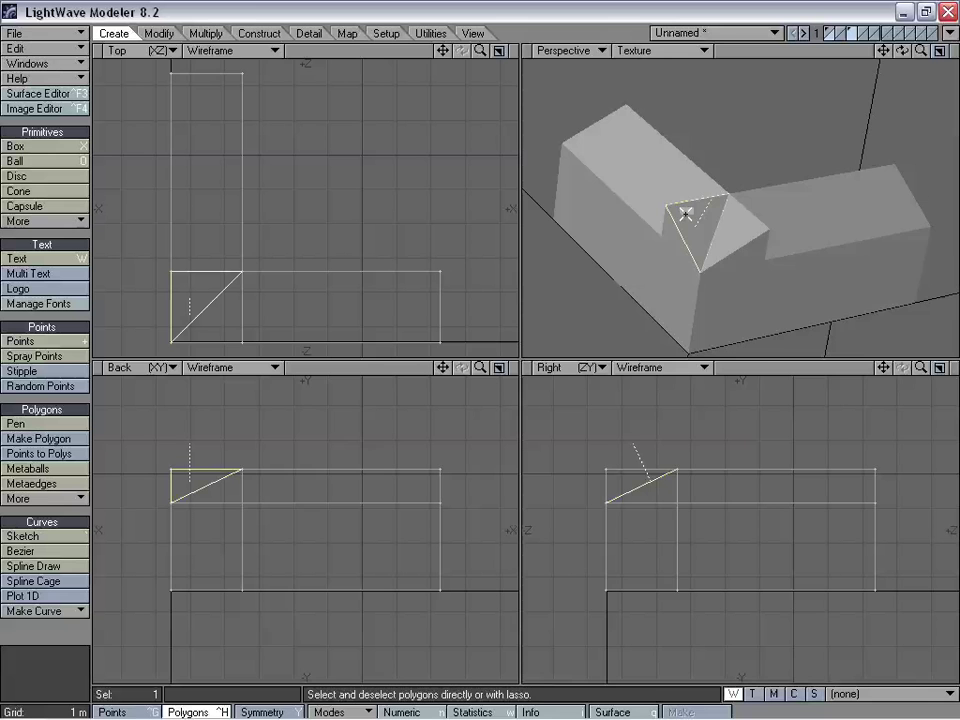
pyautogui.keyDown('alt'); pyautogui.moveTo(685, 213); pyautogui.dragTo(679, 246); pyautogui.keyUp('alt')
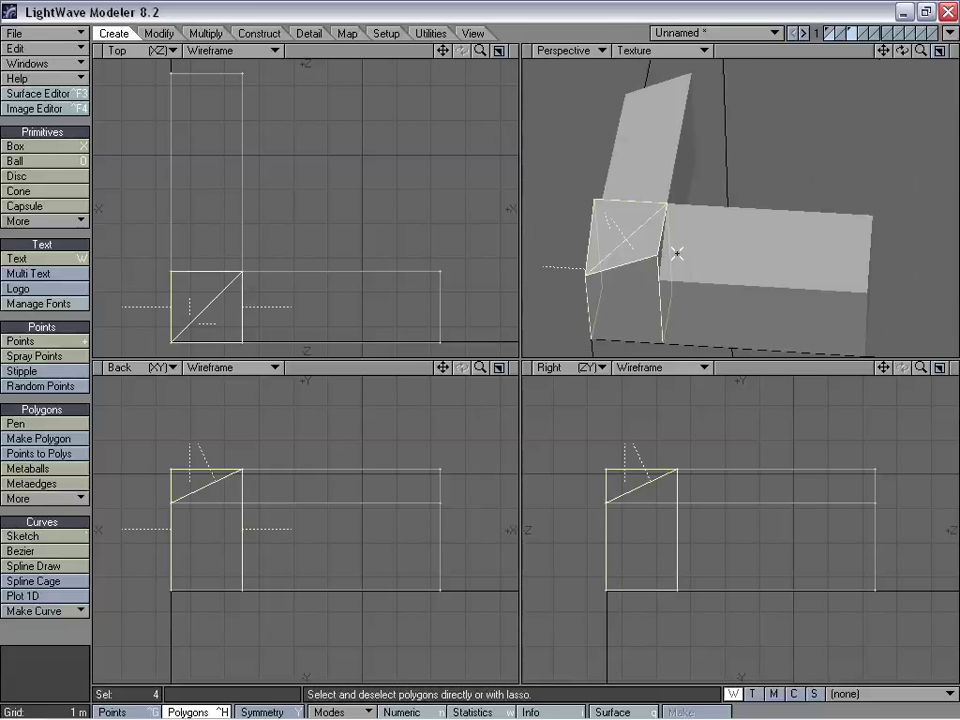
pyautogui.click(136, 590)
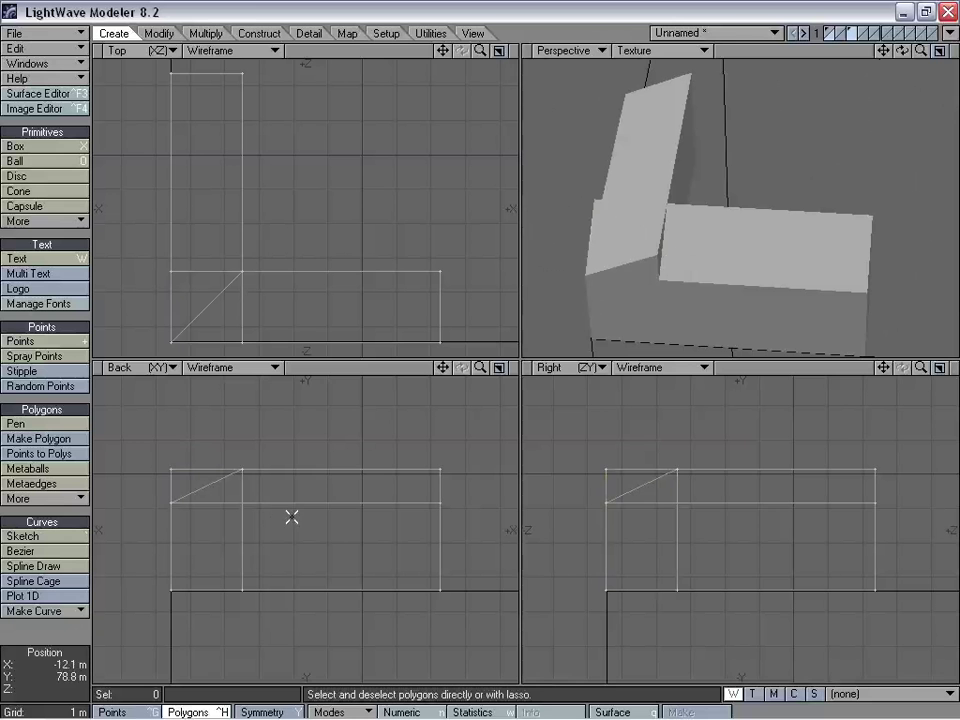
# Slice the blocks horizontally with the Knife in the back view along the slopes' lower edge, at about Y 79.2 m
pyautogui.hotkey('shift', 'k')
pyautogui.moveTo(167, 508); pyautogui.dragTo(326, 512)
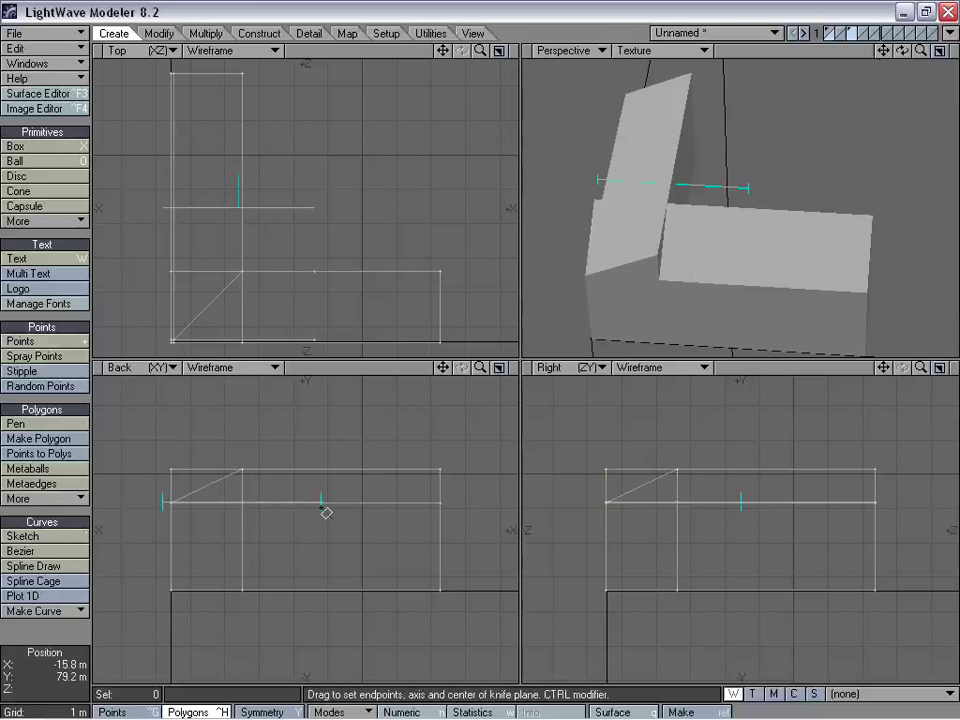
pyautogui.moveTo(498, 513); pyautogui.dragTo(508, 513)
pyautogui.moveTo(332, 518); pyautogui.dragTo(330, 507)
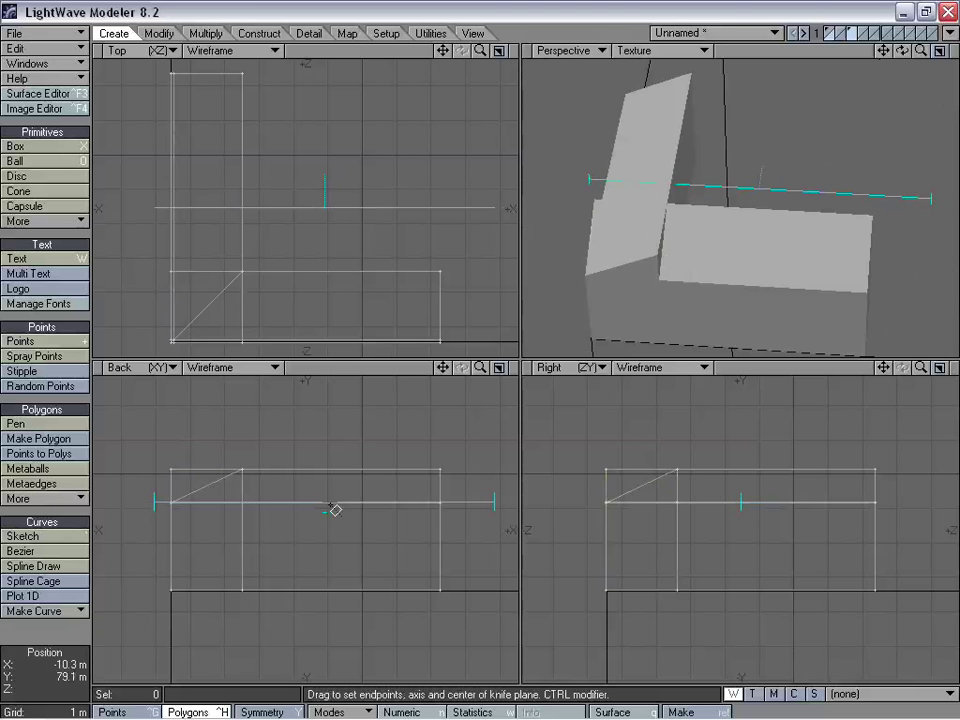
pyautogui.moveTo(481, 368); pyautogui.dragTo(613, 368)
pyautogui.moveTo(444, 368); pyautogui.dragTo(646, 241)
pyautogui.click(373, 516)
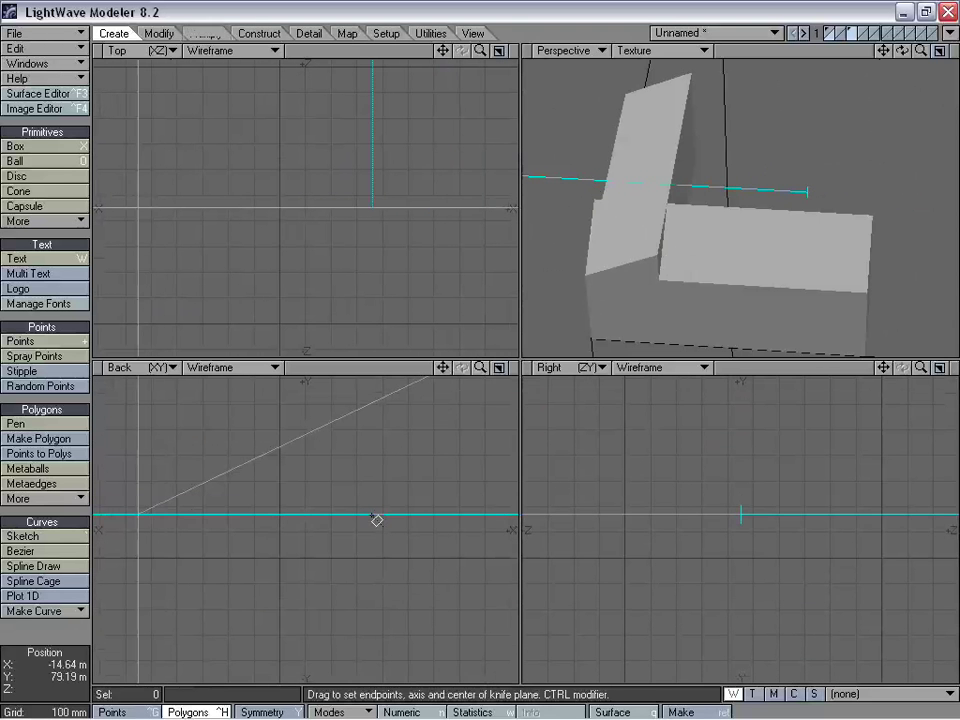
pyautogui.press('space')
pyautogui.keyDown('alt'); pyautogui.moveTo(763, 281); pyautogui.dragTo(523, 231); pyautogui.keyUp('alt')
pyautogui.press('a')
pyautogui.hotkey('shift', 'a')
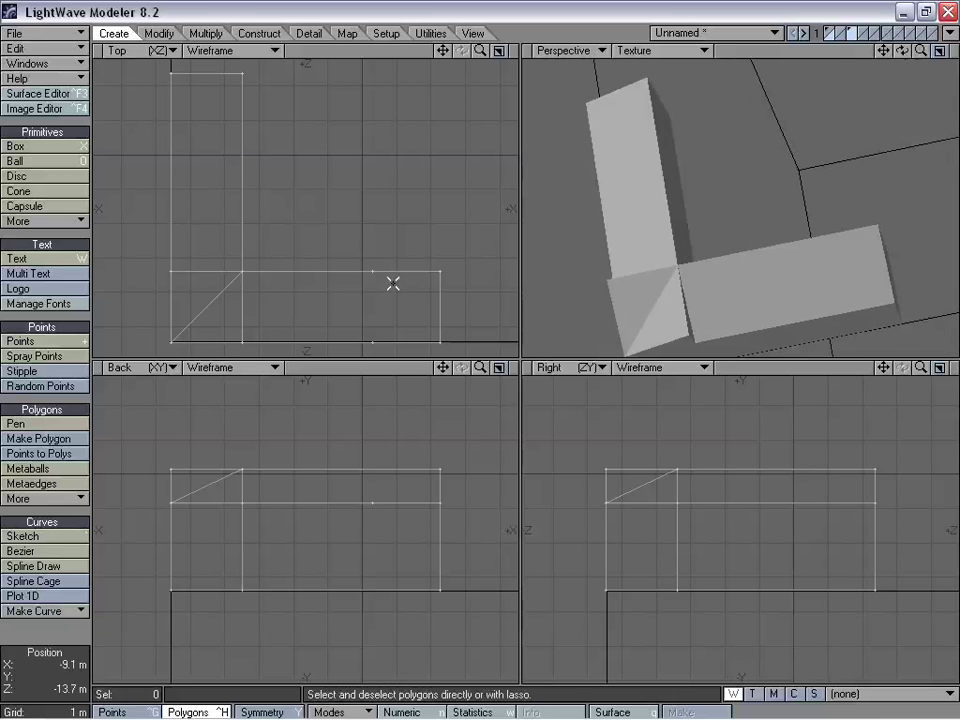
# Remove the excess overlapping polygons at the shared corner so the two slopes meet along the diagonal
pyautogui.hotkey('ctrl', 'g')
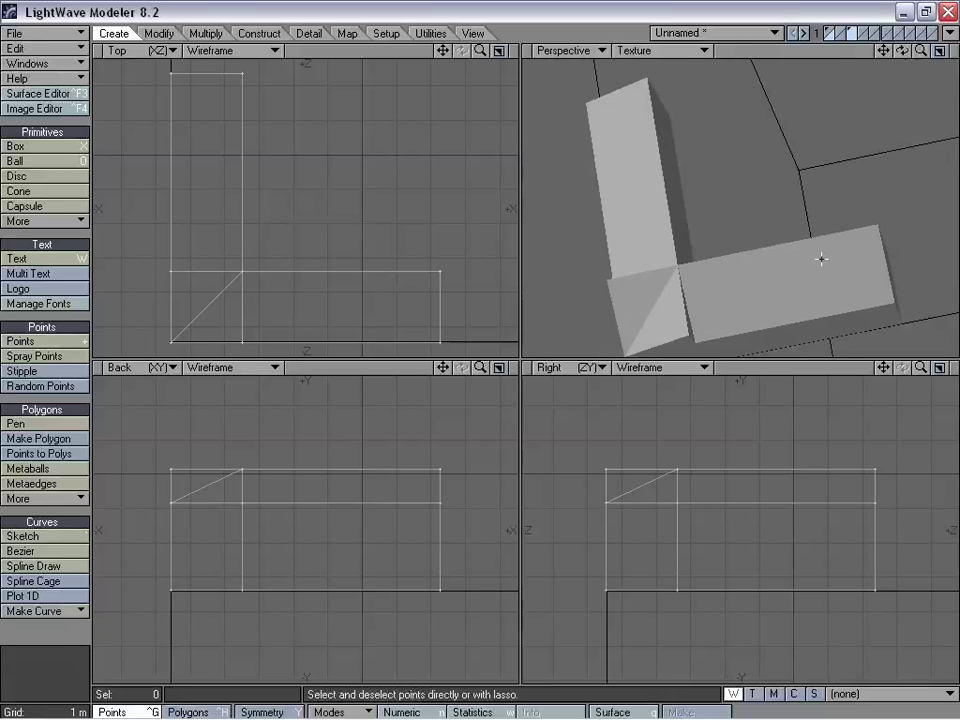
pyautogui.keyDown('alt'); pyautogui.moveTo(821, 259); pyautogui.dragTo(724, 246); pyautogui.keyUp('alt')
pyautogui.hotkey('ctrl', 'h')
pyautogui.click(645, 215)
# Merge the block's duplicate points with automatic range, keeping 1-point polygons
pyautogui.press('m')
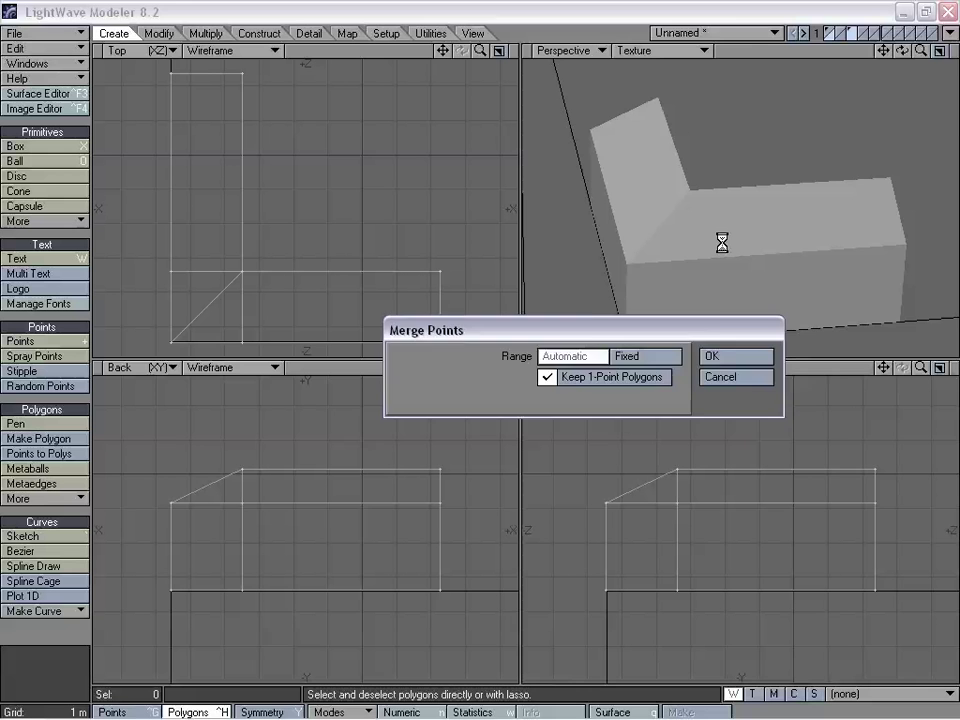
pyautogui.press('Return')
pyautogui.press('Return')
pyautogui.keyDown('alt'); pyautogui.moveTo(734, 195); pyautogui.dragTo(727, 219); pyautogui.keyUp('alt')
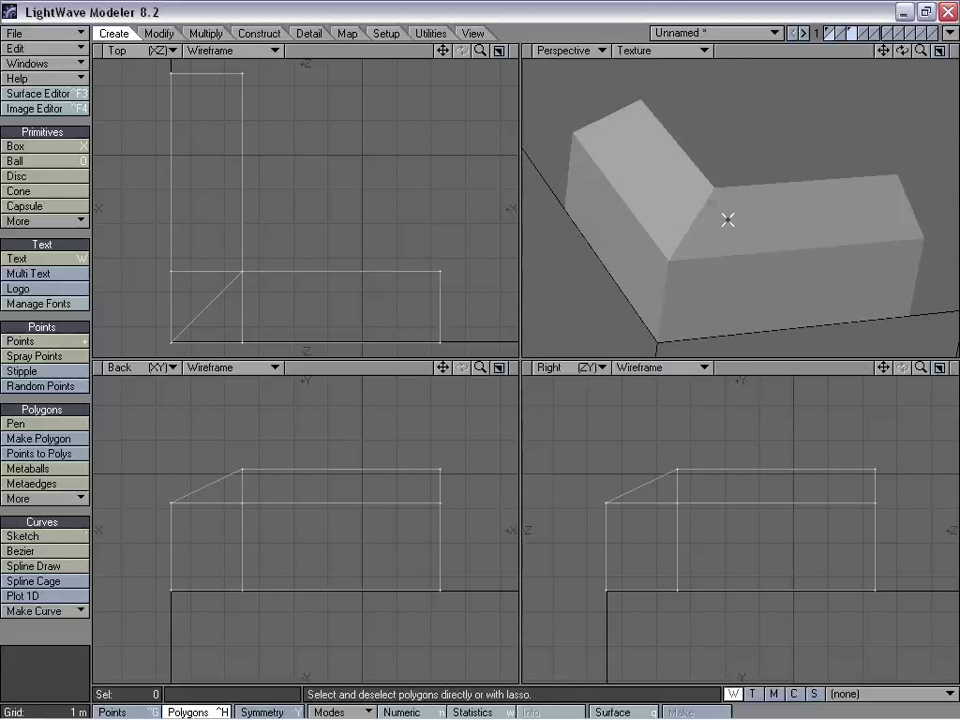
# Try a small bevel on all polygons of the corner block, inspect its edges up close, and undo the bevel
pyautogui.press('b')
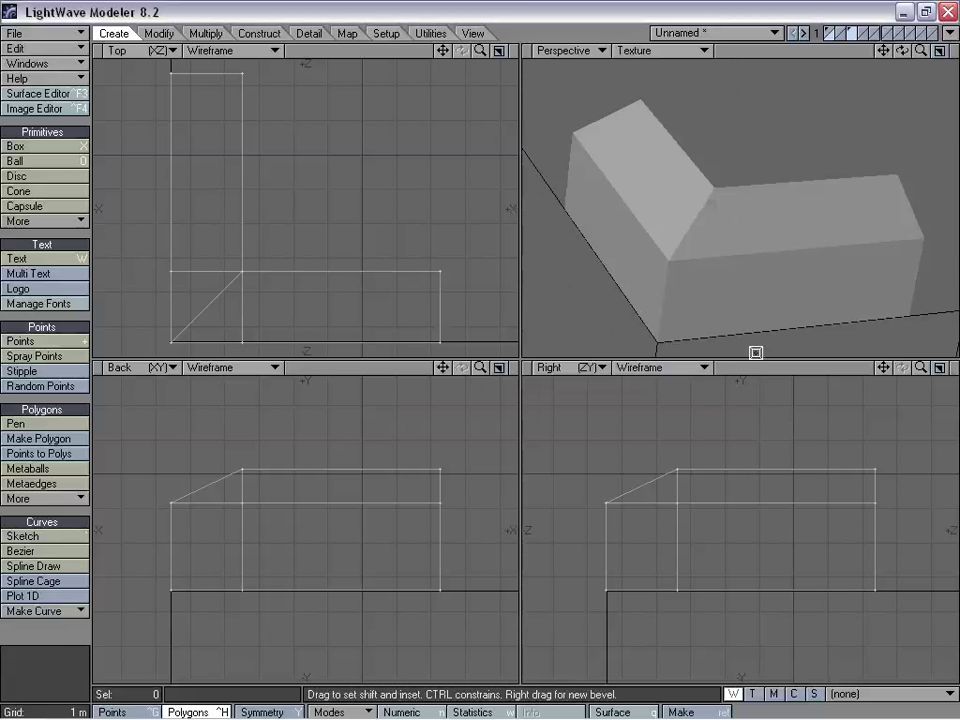
pyautogui.moveTo(883, 367); pyautogui.dragTo(749, 425)
pyautogui.moveTo(921, 368)
pyautogui.mouseDown()
pyautogui.moveTo(957, 368)
pyautogui.moveTo(922, 350)
pyautogui.mouseUp()
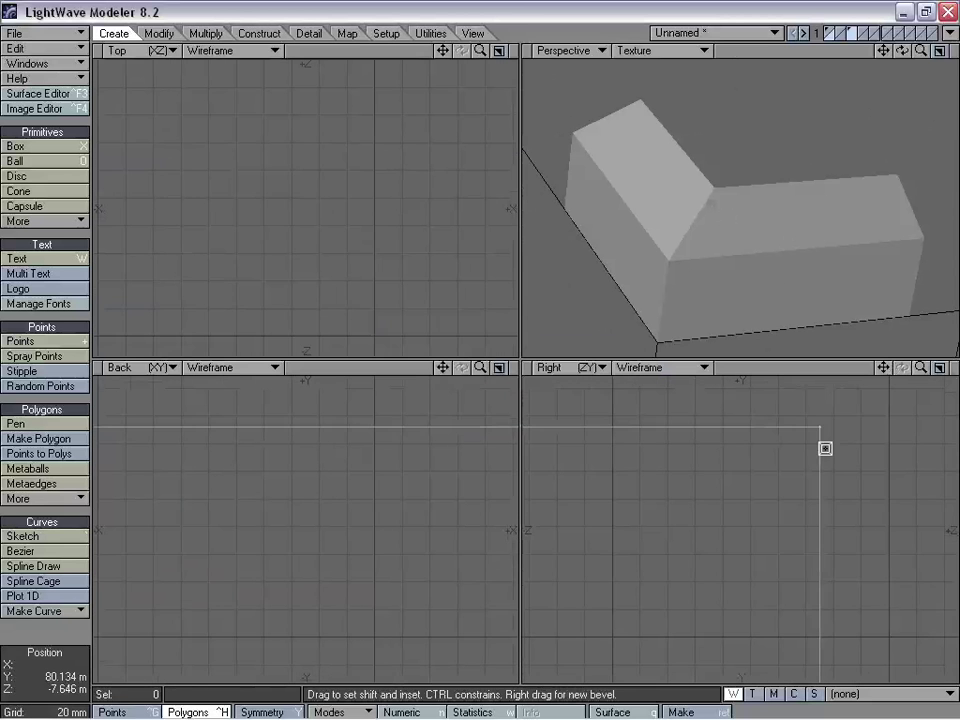
pyautogui.moveTo(825, 446); pyautogui.dragTo(818, 459)
pyautogui.press('space')
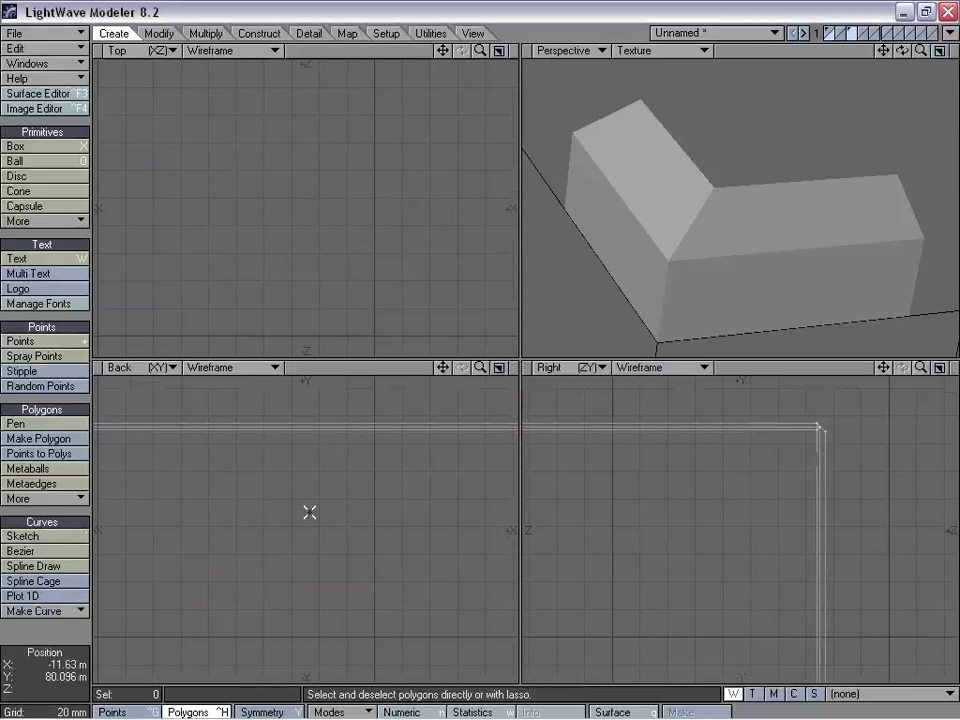
pyautogui.moveTo(921, 51); pyautogui.dragTo(957, 51)
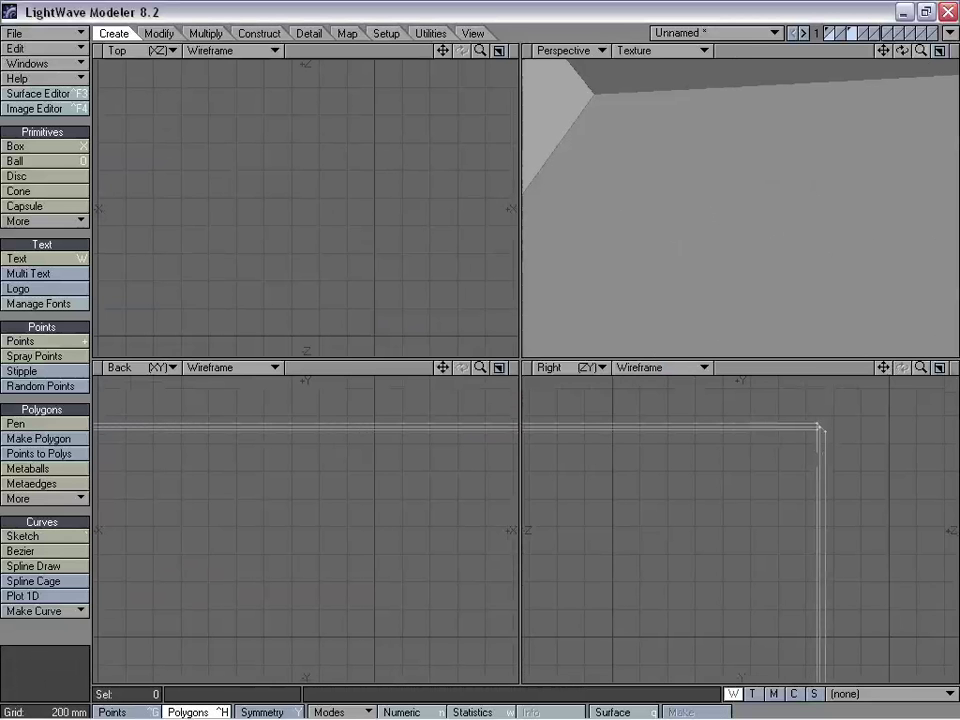
pyautogui.moveTo(883, 51); pyautogui.dragTo(922, 103)
pyautogui.moveTo(921, 51); pyautogui.dragTo(900, 51)
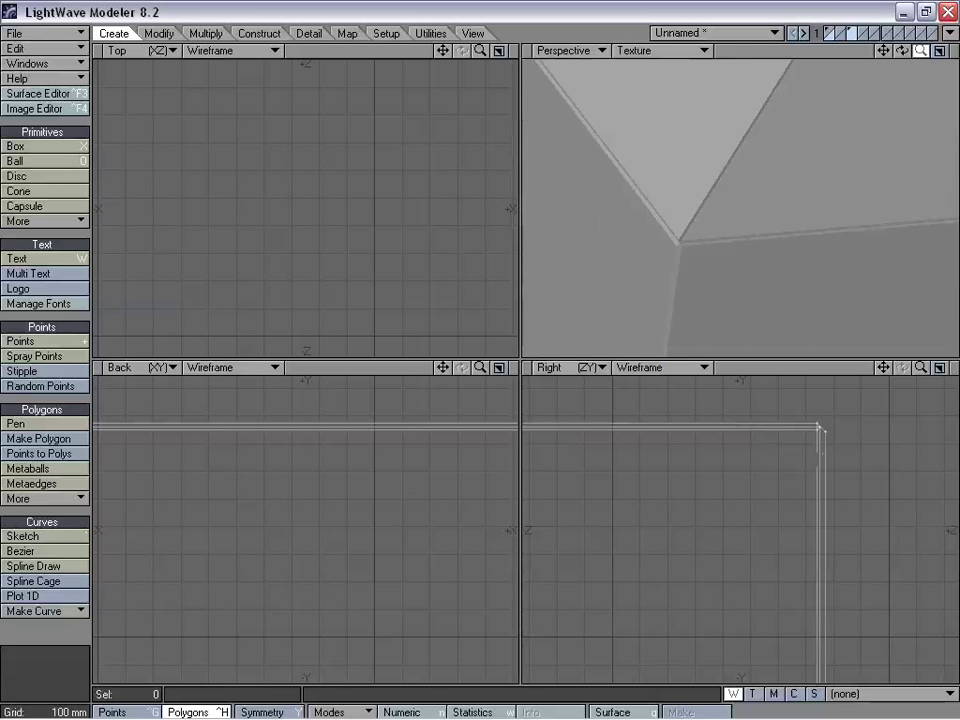
pyautogui.hotkey('ctrl', 'z')
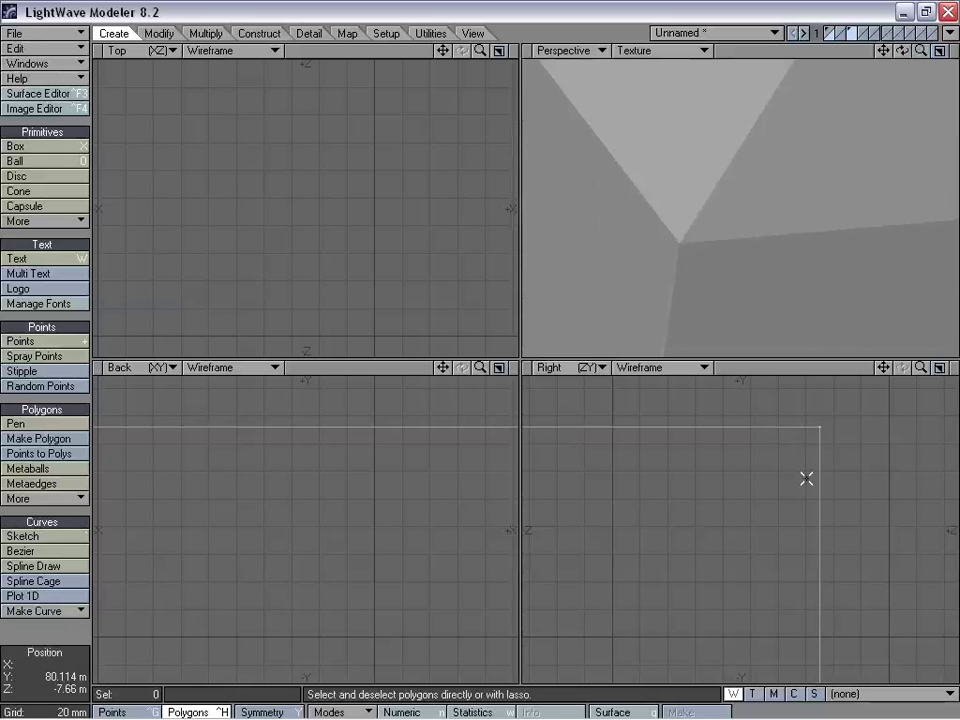
# Bevel all polygons of the corner block with a slight shift and inset in the right view
pyautogui.press('b')
pyautogui.moveTo(795, 486); pyautogui.dragTo(783, 477)
pyautogui.press('space')
pyautogui.moveTo(920, 50); pyautogui.dragTo(902, 51)
pyautogui.press('a')
pyautogui.hotkey('shift', 'a')
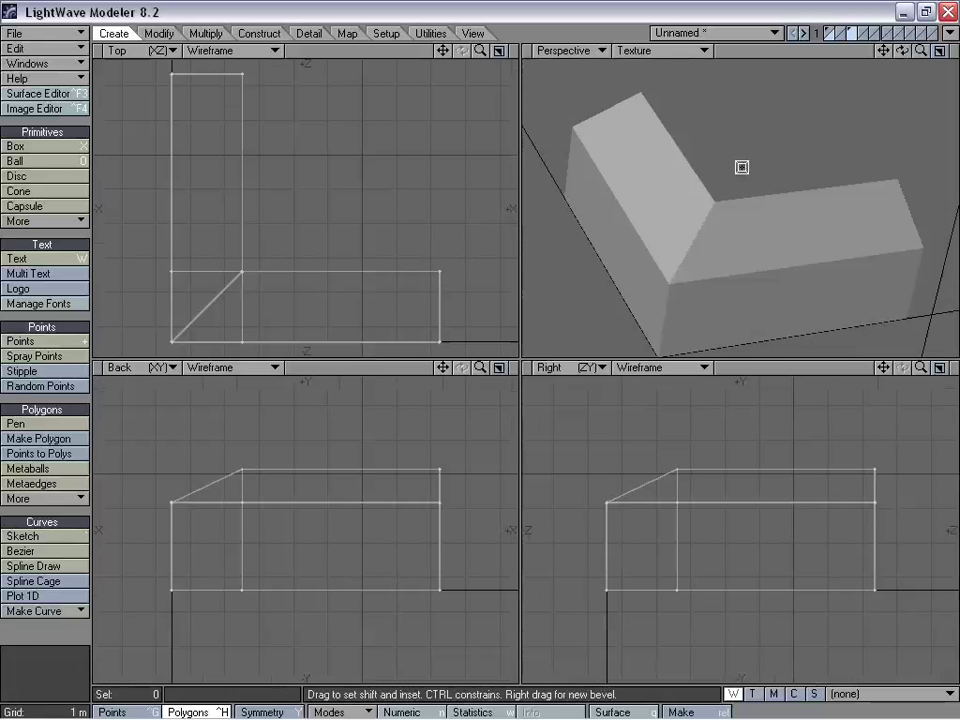
pyautogui.keyDown('alt'); pyautogui.moveTo(757, 199); pyautogui.dragTo(737, 212); pyautogui.keyUp('alt')
# Check the corner block against the tower, isolate its layer, and mirror it across the X = 0 plane in the top view
pyautogui.keyDown('shift'); pyautogui.click(831, 32); pyautogui.keyUp('shift')
pyautogui.press('a')
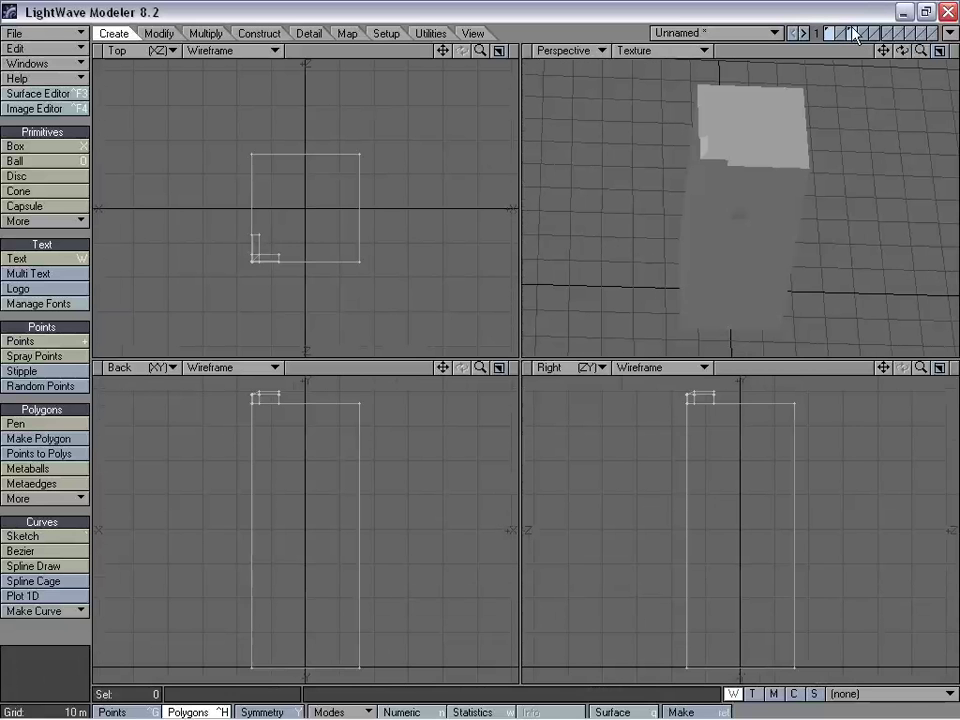
pyautogui.click(855, 34)
pyautogui.press('b')
pyautogui.press('a')
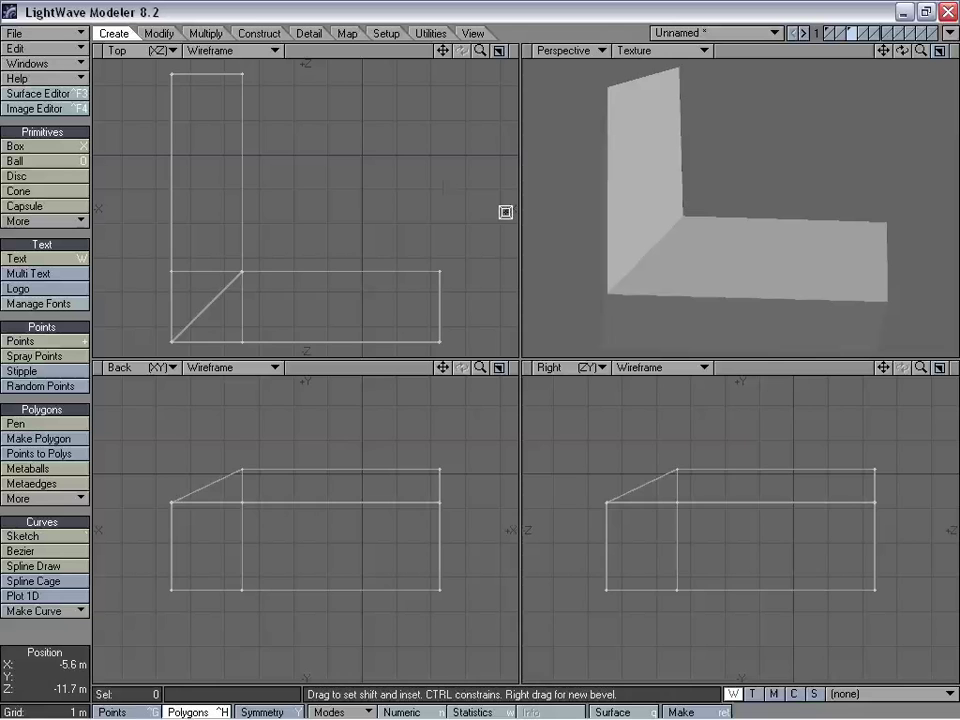
pyautogui.moveTo(481, 51); pyautogui.dragTo(448, 51)
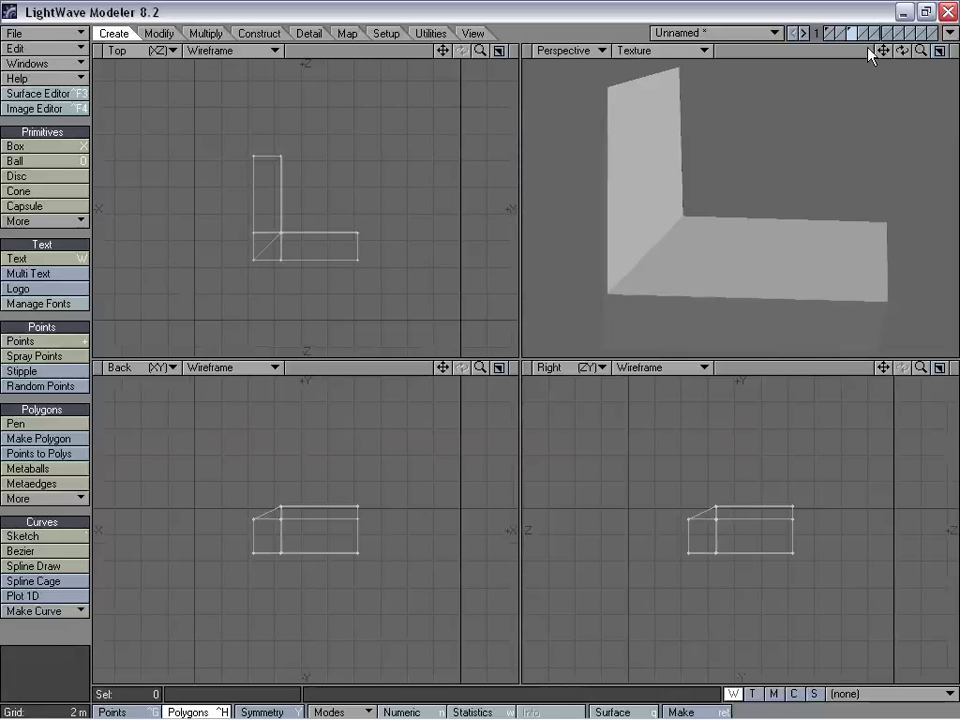
pyautogui.hotkey('shift', 'v')
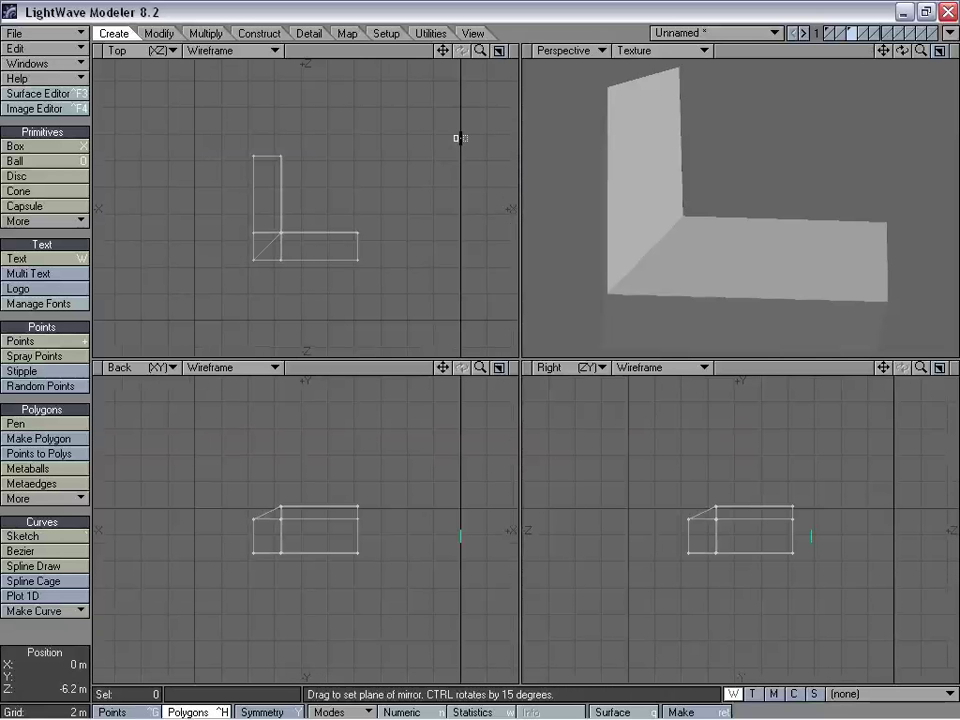
pyautogui.press('space')
pyautogui.press('a')
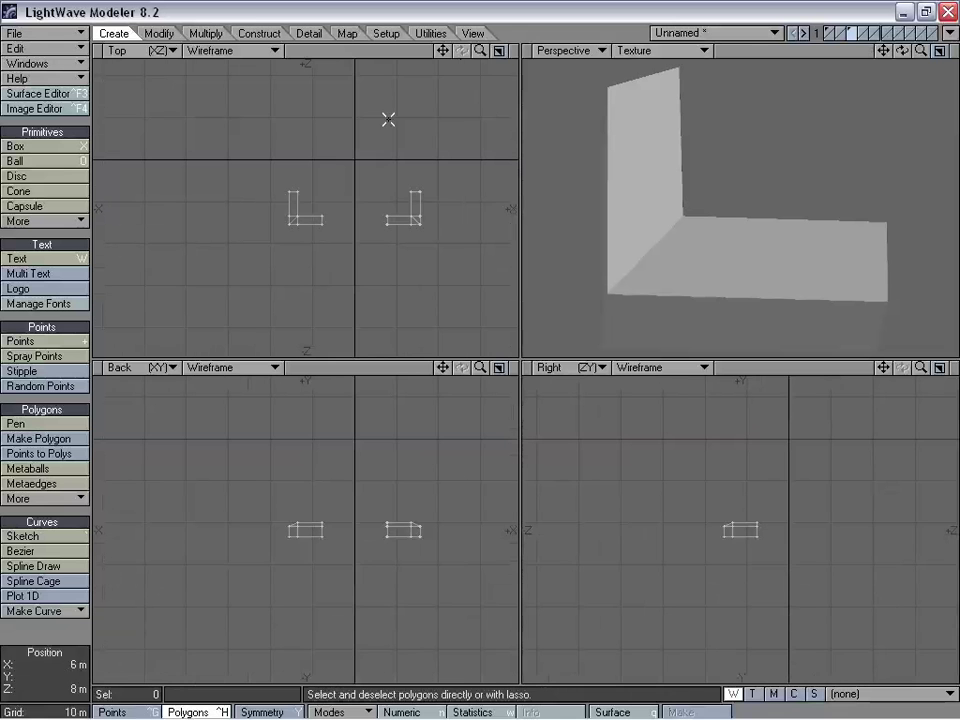
# Mirror both corner blocks across the Z = 0 plane and display them together with the tower
pyautogui.hotkey('shift', 'v')
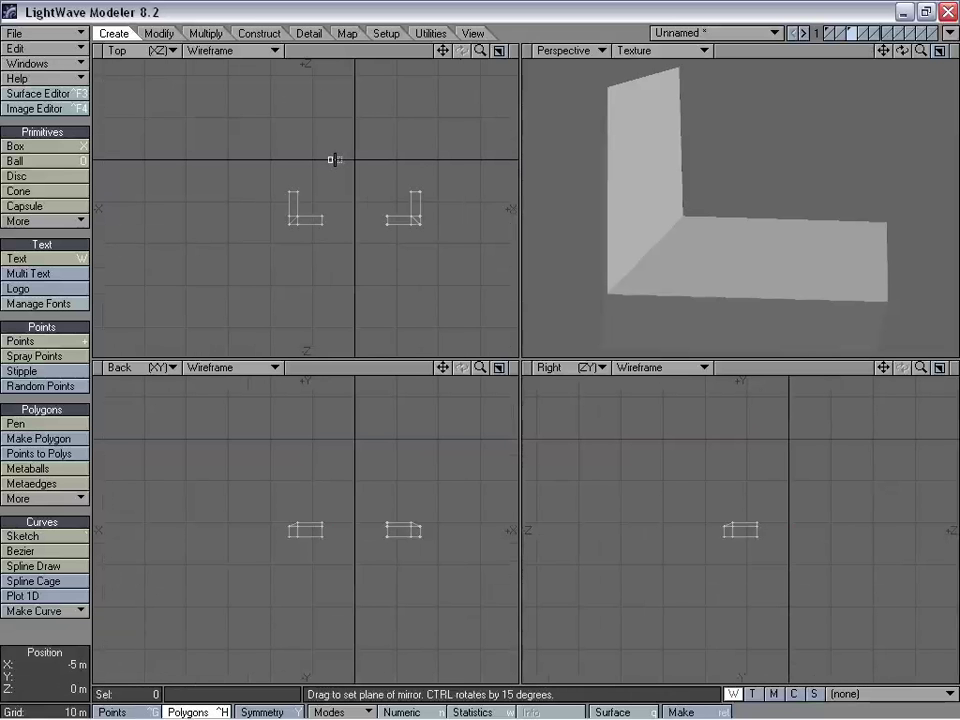
pyautogui.moveTo(335, 160); pyautogui.dragTo(354, 156)
pyautogui.press('space')
pyautogui.click(838, 35)
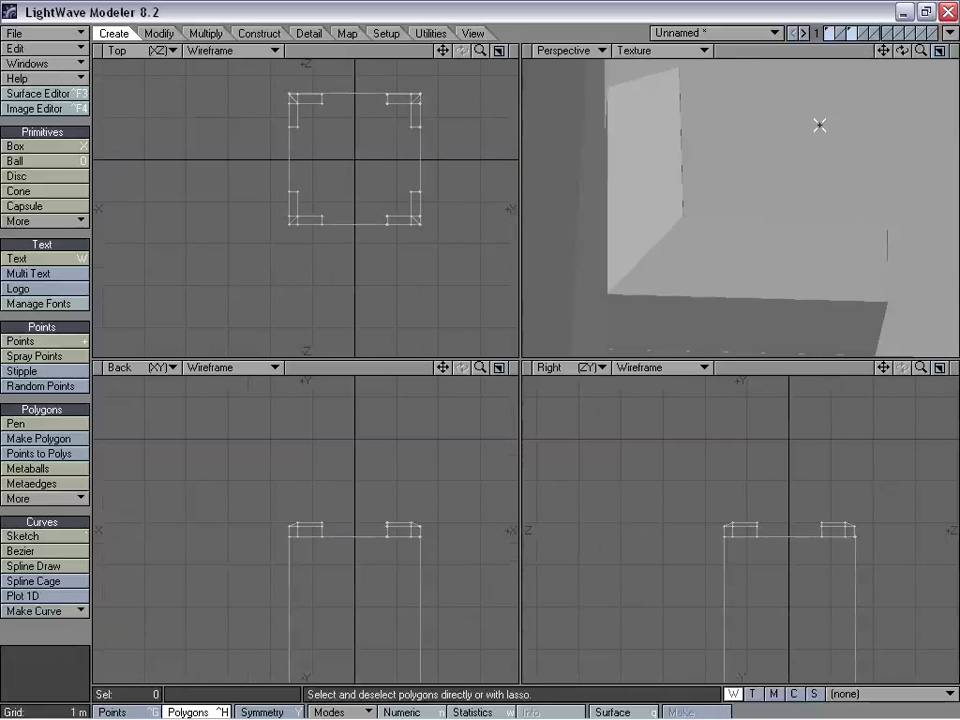
pyautogui.keyDown('alt'); pyautogui.moveTo(818, 124); pyautogui.dragTo(778, 111); pyautogui.keyUp('alt')
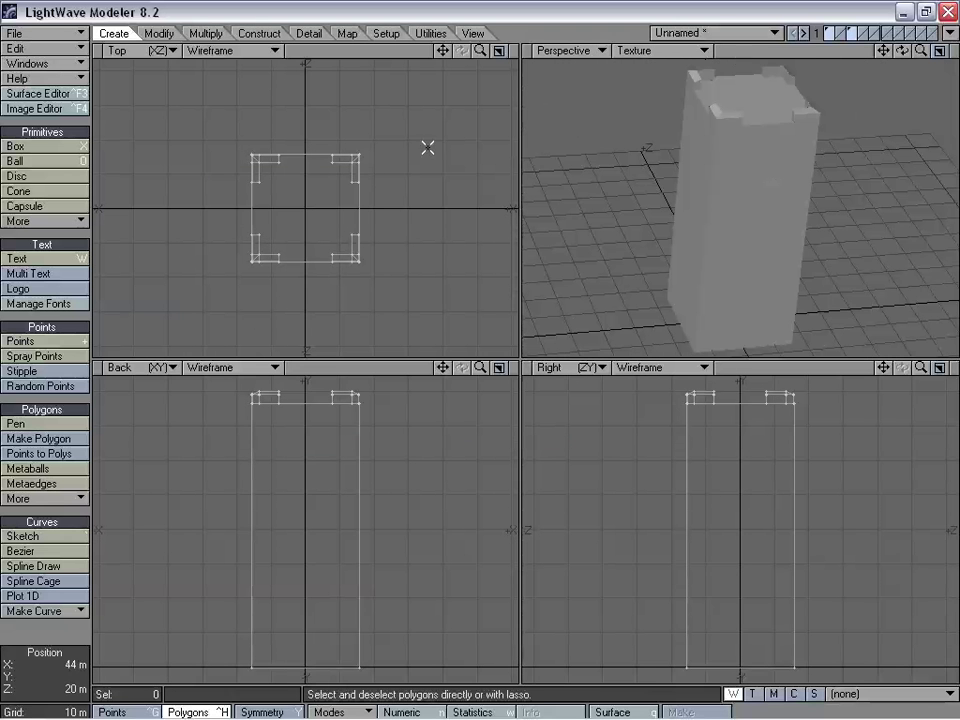
# With the tower and block layers active, select all points on the +X side and move them about 7 m inward along X
pyautogui.click(852, 33)
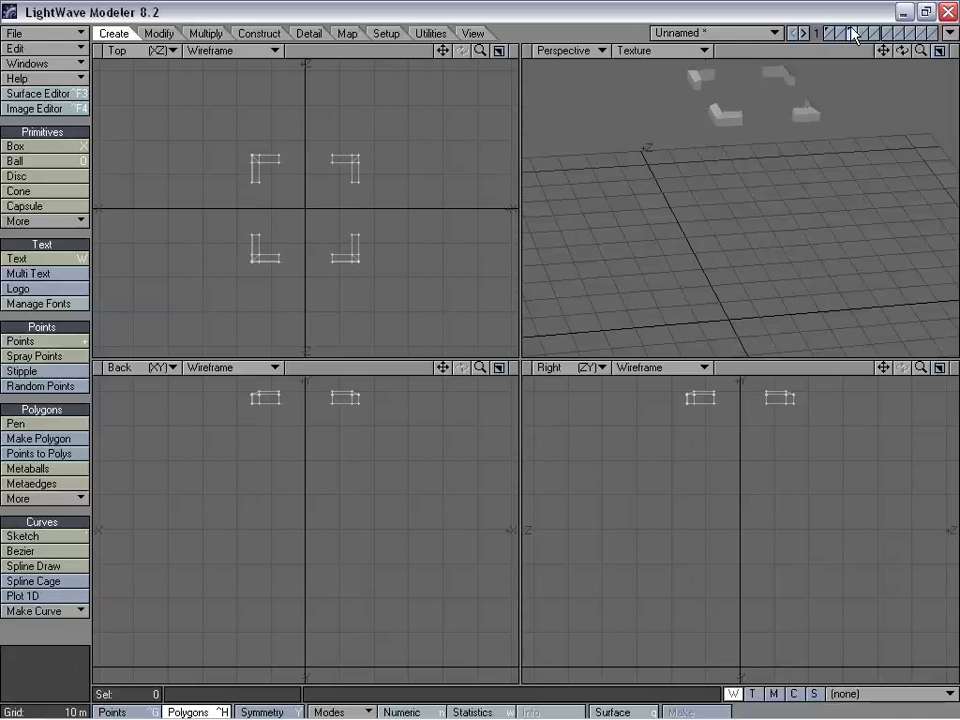
pyautogui.keyDown('shift'); pyautogui.click(828, 33); pyautogui.keyUp('shift')
pyautogui.hotkey('ctrl', 'g')
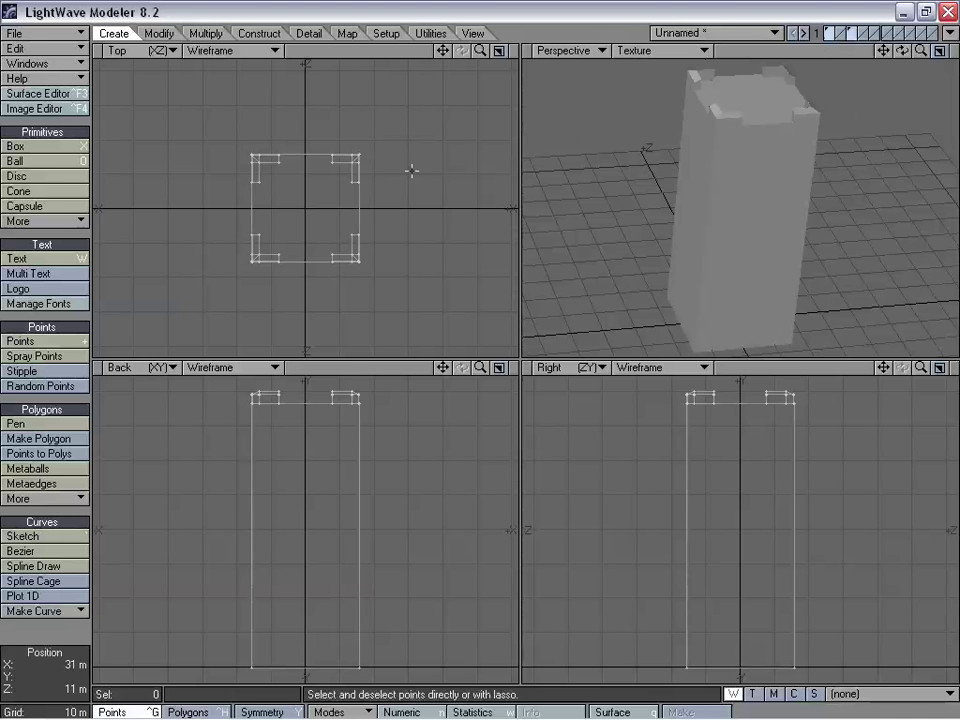
pyautogui.hotkey('ctrl', 'h')
pyautogui.hotkey('ctrl', 'g')
pyautogui.moveTo(383, 346); pyautogui.dragTo(390, 223, button='right')
pyautogui.press('t')
pyautogui.moveTo(386, 216); pyautogui.dragTo(362, 216)
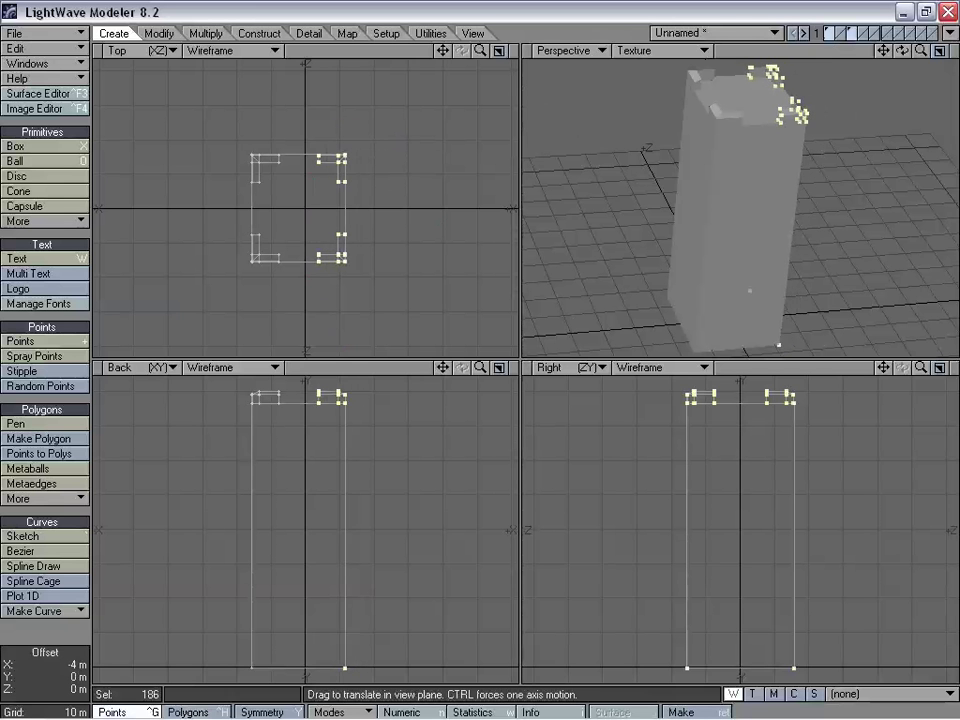
pyautogui.press('space')
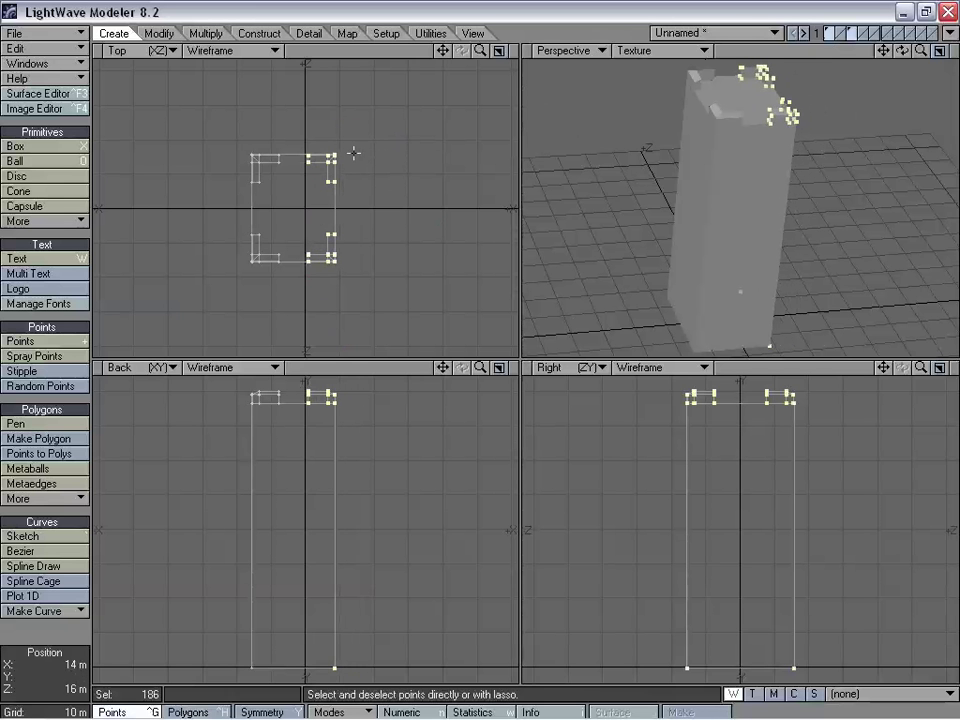
# Select all points on the -Z side of the tower and blocks, move them 7 m inward along Z, and clear the selection
pyautogui.click(443, 175)
pyautogui.moveTo(193, 258); pyautogui.dragTo(380, 250, button='right')
pyautogui.press('t')
pyautogui.moveTo(311, 261); pyautogui.dragTo(311, 237)
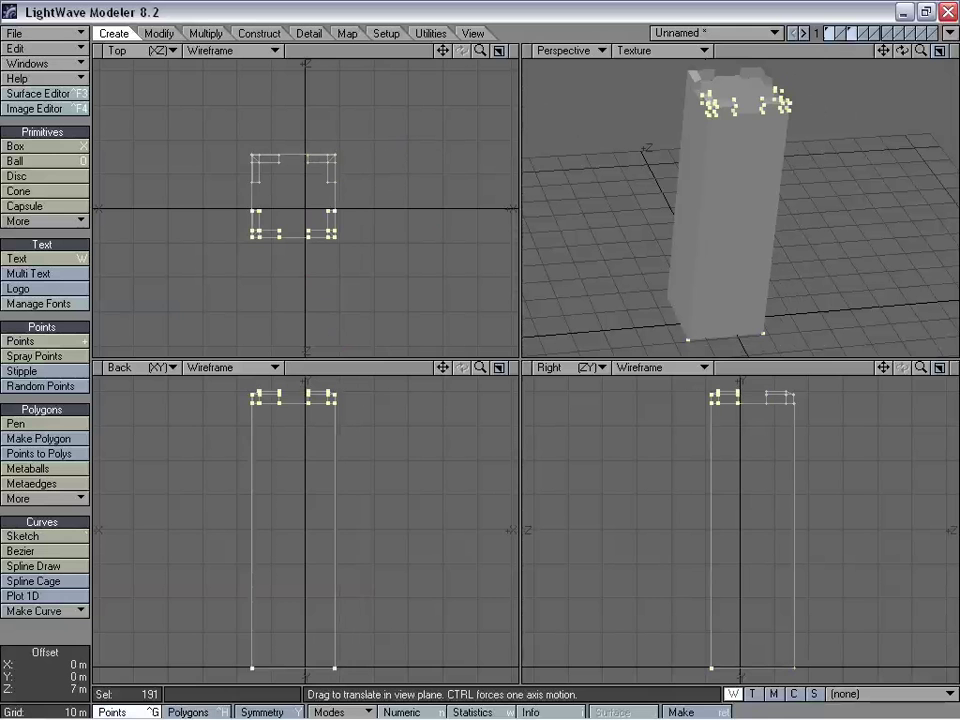
pyautogui.press('space')
pyautogui.moveTo(188, 204)
pyautogui.mouseDown(button='right')
pyautogui.moveTo(364, 177)
pyautogui.moveTo(476, 178)
pyautogui.mouseUp(button='right')
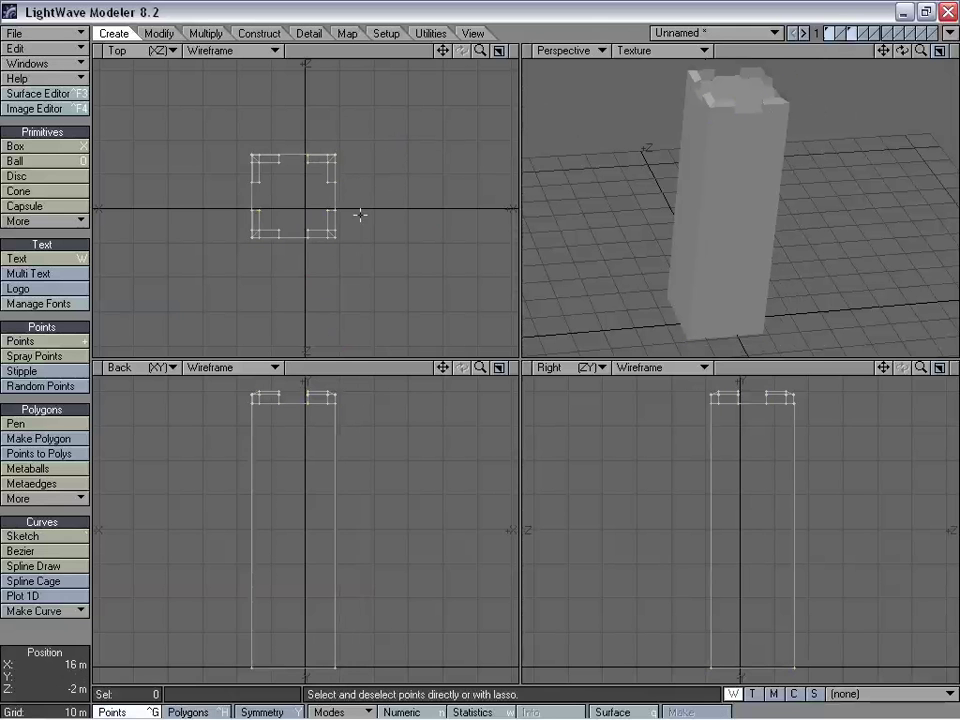
# Move the tower and corner blocks to centre their footprint on the X and Z origin, with the base at ground level
pyautogui.press('t')
pyautogui.moveTo(304, 211); pyautogui.dragTo(311, 272)
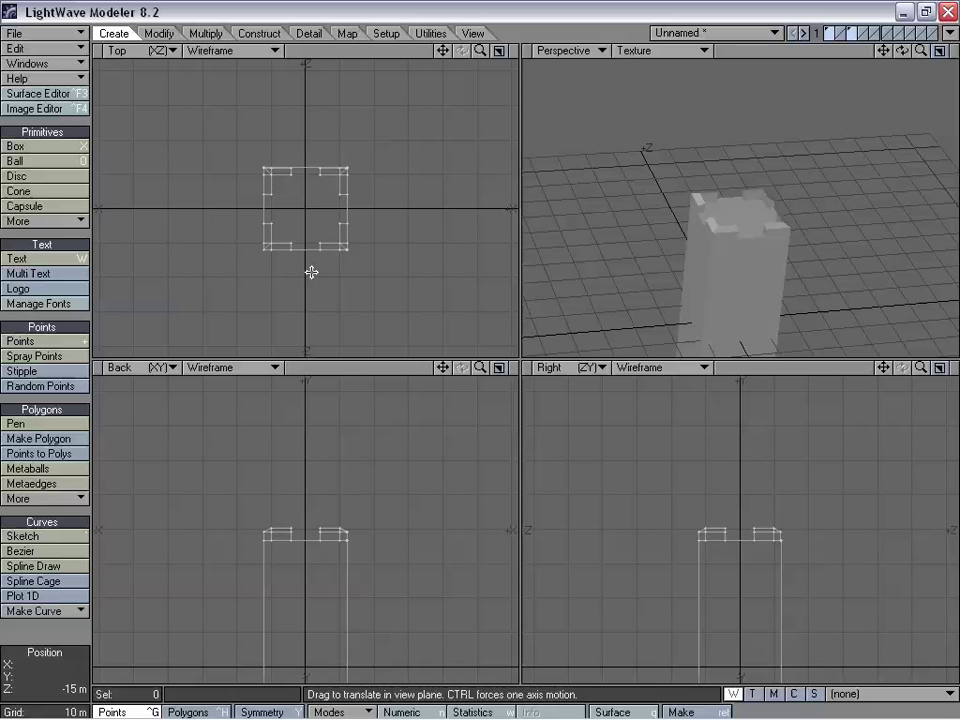
pyautogui.moveTo(304, 580); pyautogui.dragTo(306, 443)
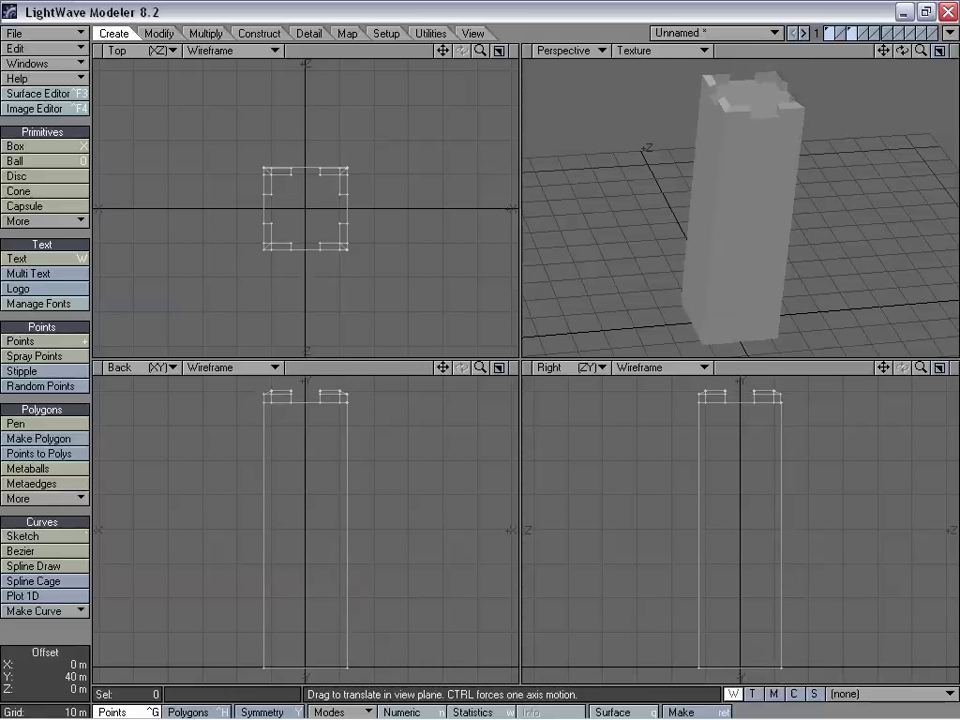
pyautogui.keyDown('alt'); pyautogui.moveTo(765, 349); pyautogui.dragTo(570, 343); pyautogui.keyUp('alt')
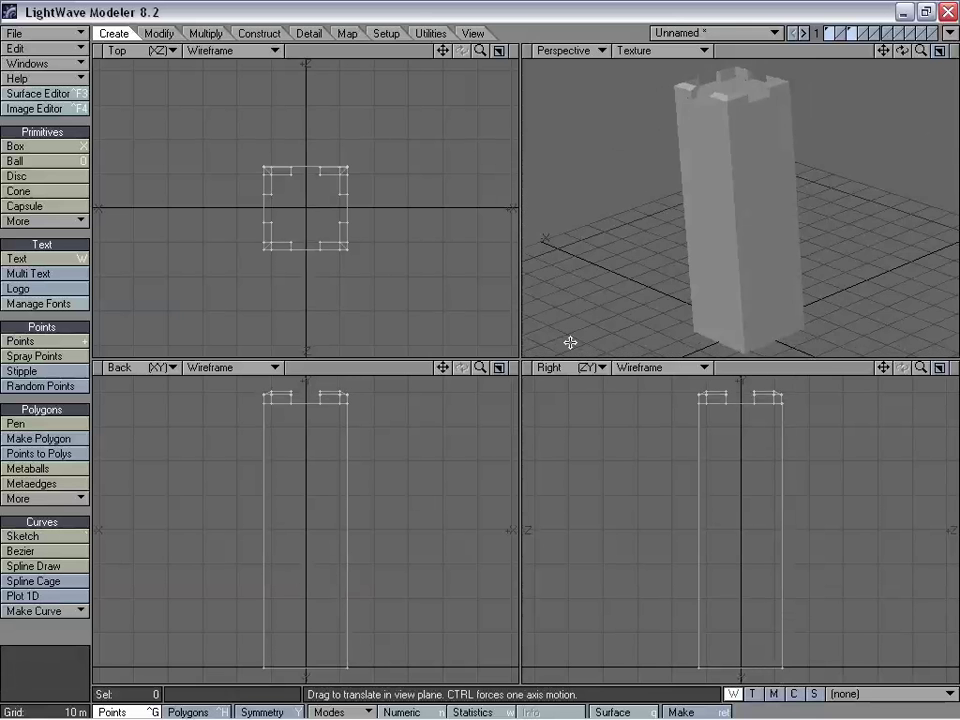
# Stretch the tower and corner blocks vertically from the ground origin to about 90 m tall, keeping the footprint width, and inspect the top
pyautogui.press('h')
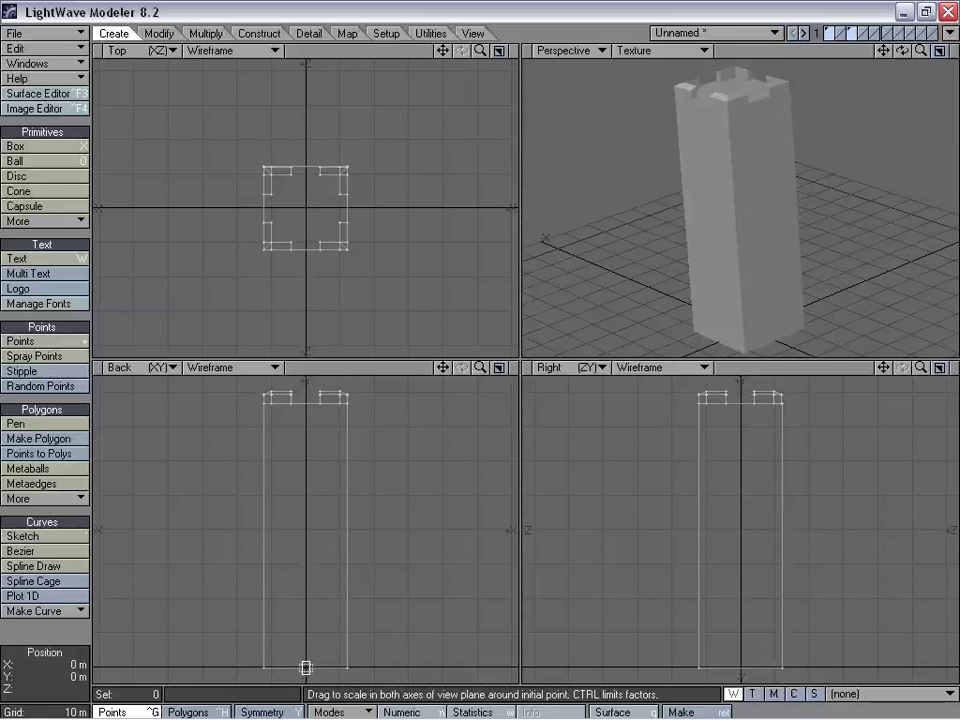
pyautogui.moveTo(306, 667); pyautogui.dragTo(306, 630)
pyautogui.press('a')
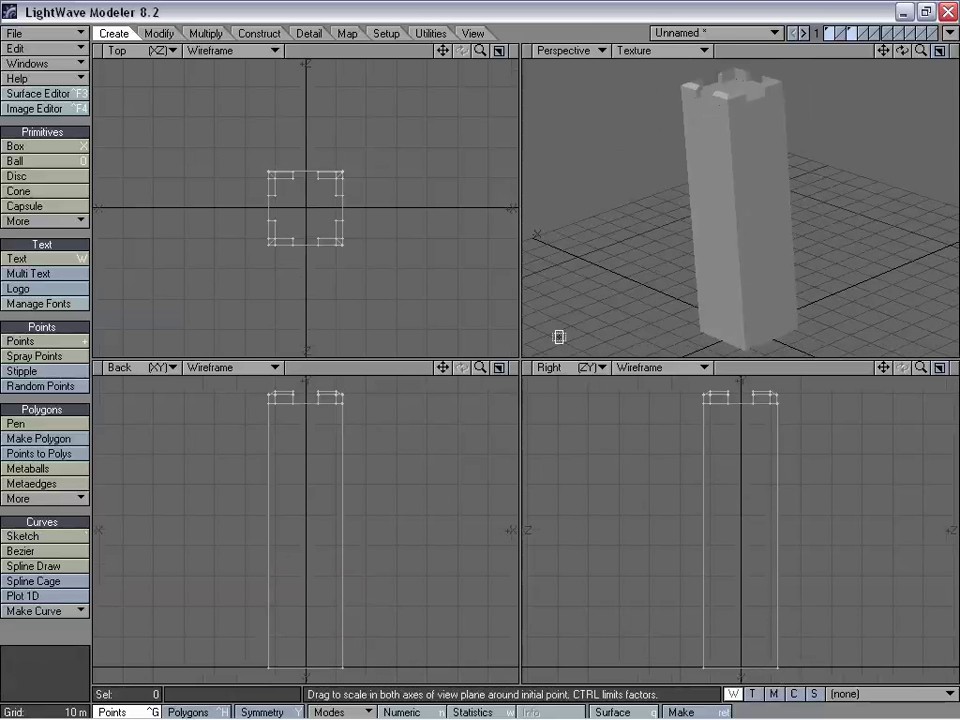
pyautogui.keyDown('alt'); pyautogui.moveTo(559, 336); pyautogui.dragTo(753, 222); pyautogui.keyUp('alt')
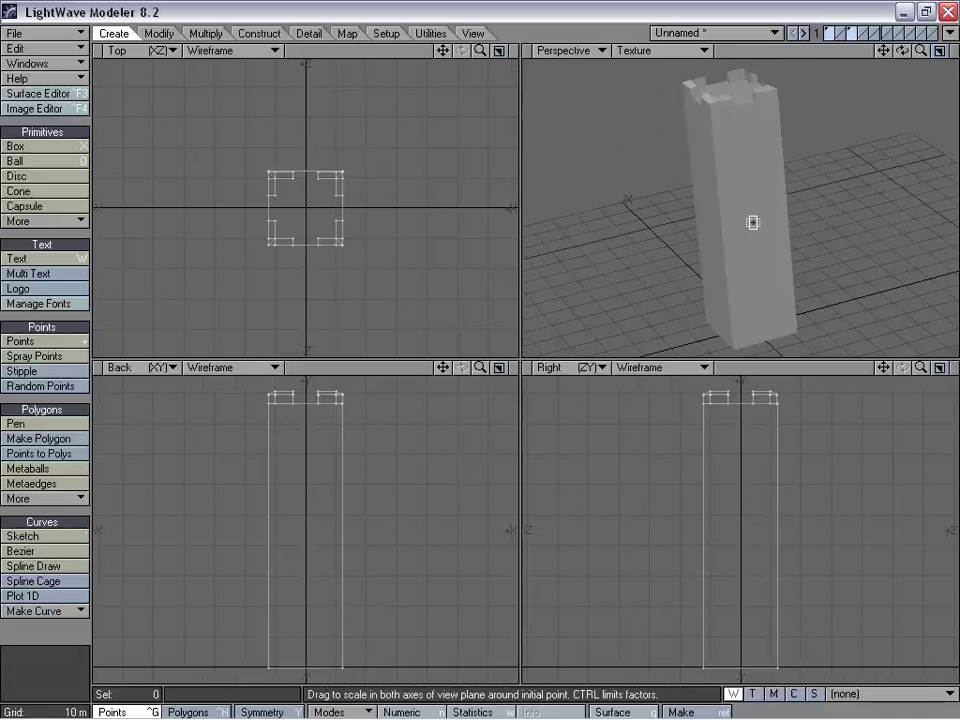
pyautogui.moveTo(880, 52); pyautogui.dragTo(900, 137)
pyautogui.moveTo(920, 50); pyautogui.dragTo(816, 128)
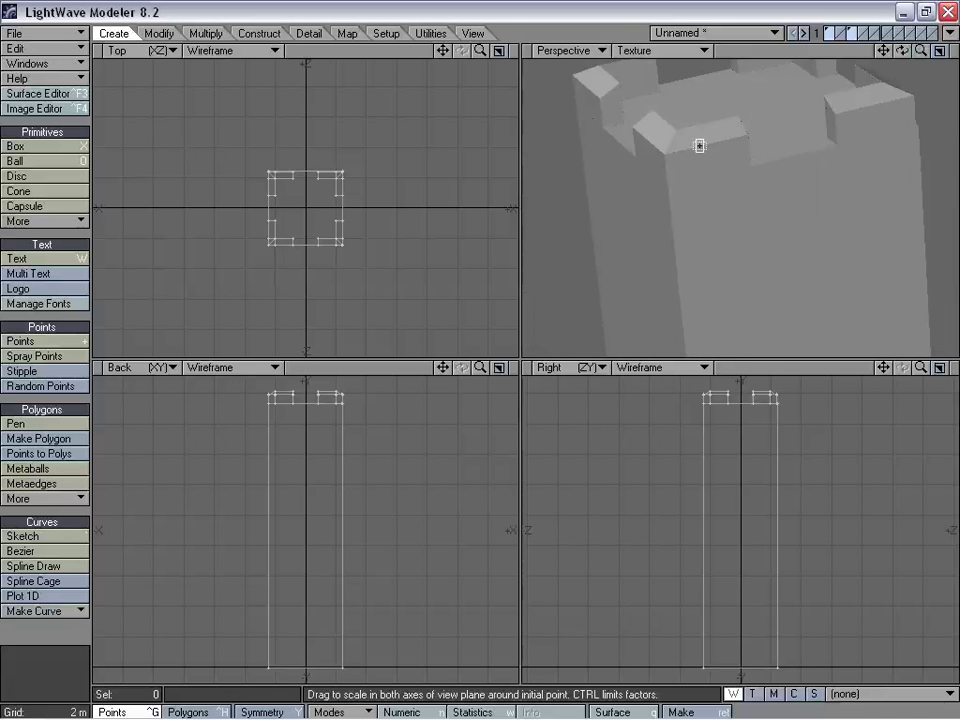
pyautogui.moveTo(883, 51); pyautogui.dragTo(820, 56)
pyautogui.keyDown('alt'); pyautogui.moveTo(843, 115); pyautogui.dragTo(849, 190); pyautogui.keyUp('alt')
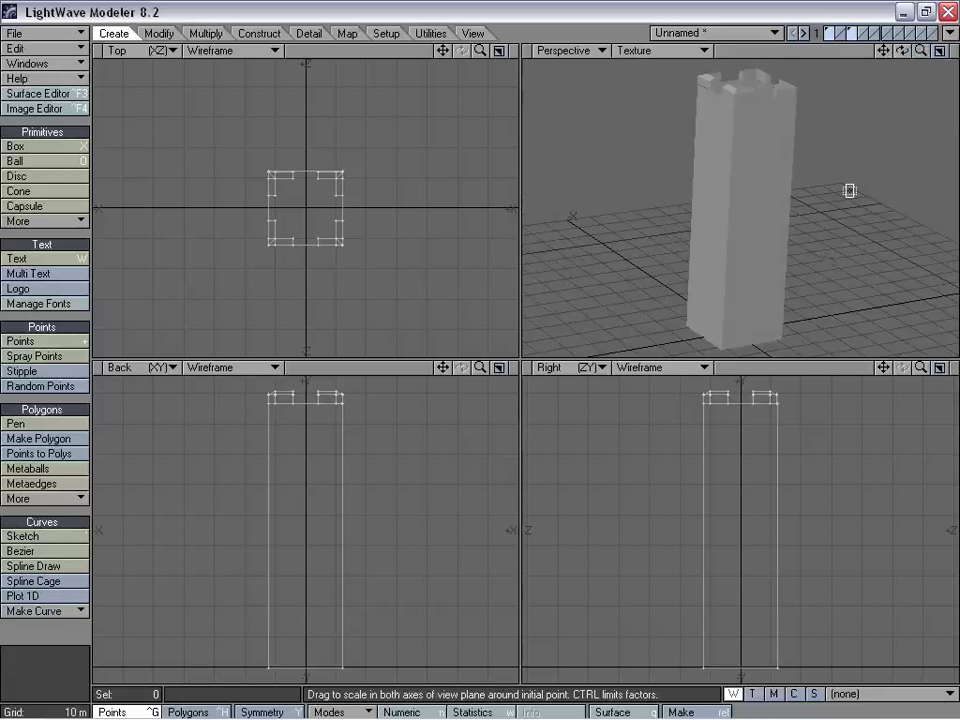
# In an empty layer with the corner blocks as background, create a long thin box along X, centred near X 1 m, Y 88.5 m, Z -7.25 m
pyautogui.click(865, 34)
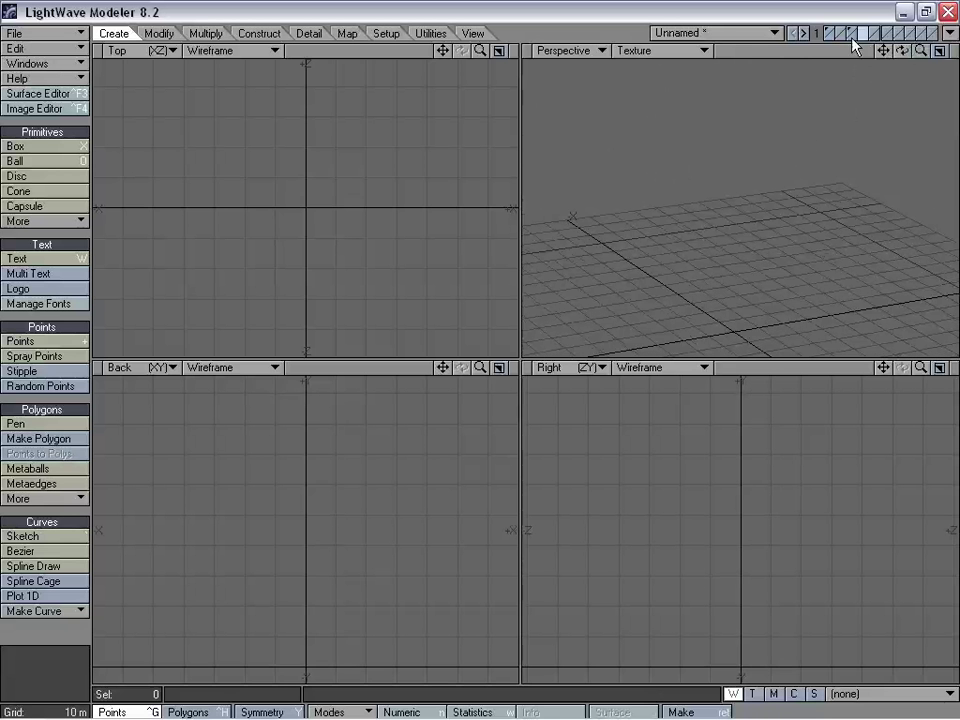
pyautogui.click(853, 36)
pyautogui.press('a')
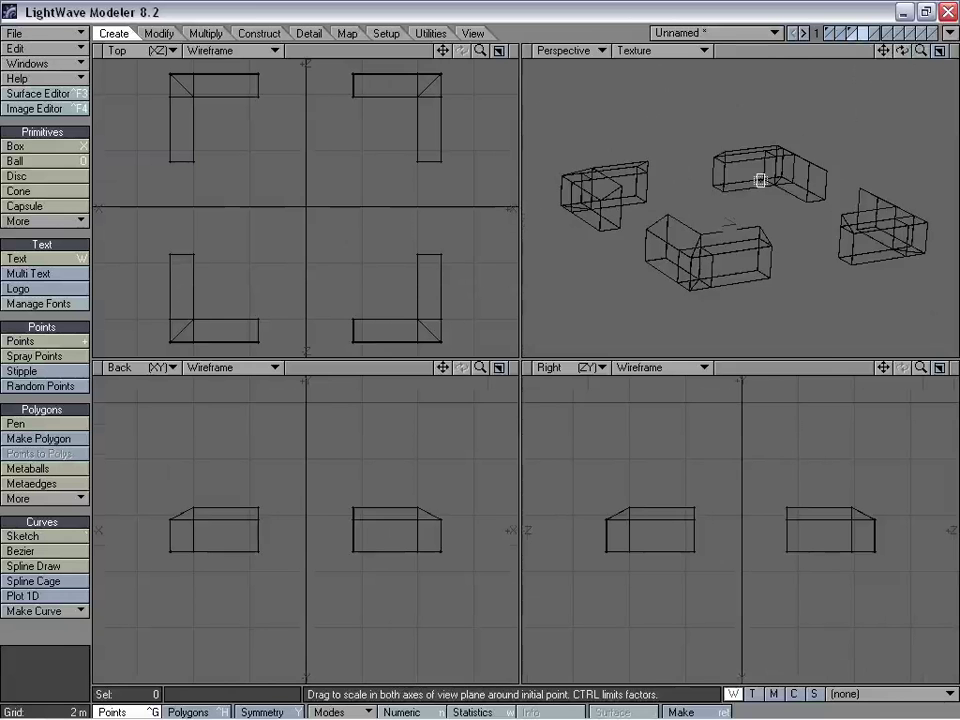
pyautogui.keyDown('alt'); pyautogui.moveTo(760, 180); pyautogui.dragTo(740, 220); pyautogui.keyUp('alt')
pyautogui.click(22, 148)
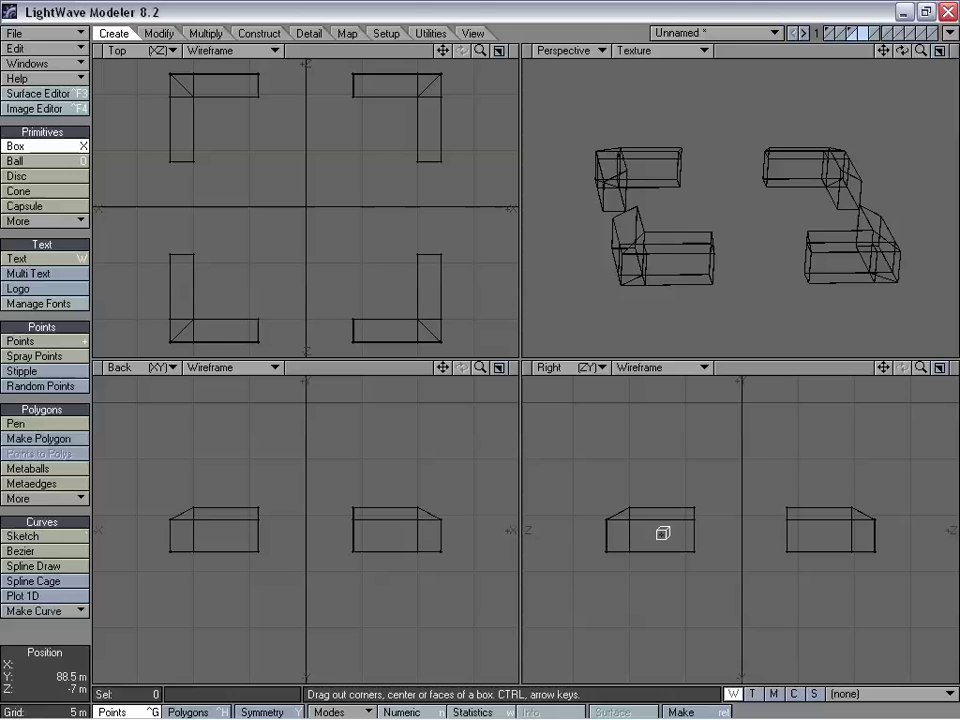
pyautogui.moveTo(149, 283); pyautogui.dragTo(510, 289)
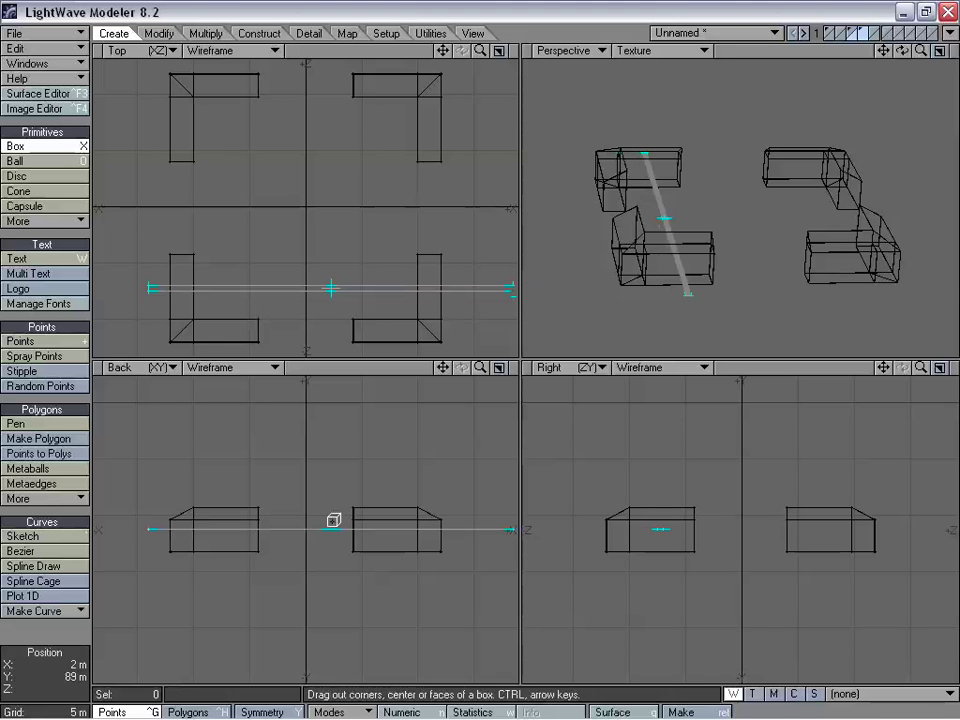
pyautogui.moveTo(315, 534); pyautogui.dragTo(318, 530)
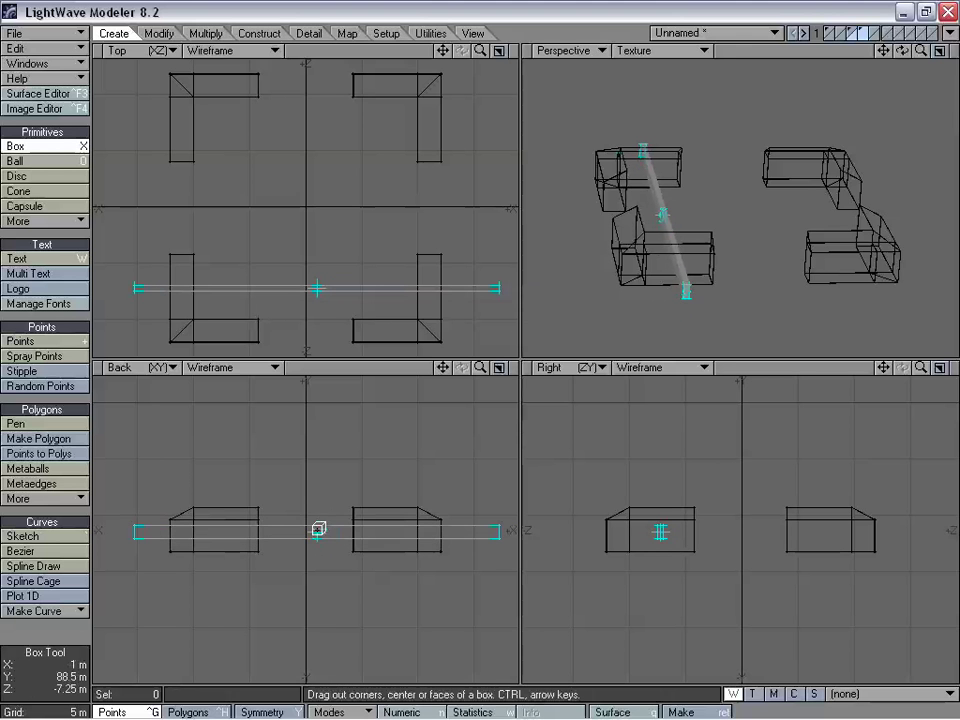
pyautogui.press('space')
pyautogui.press('a')
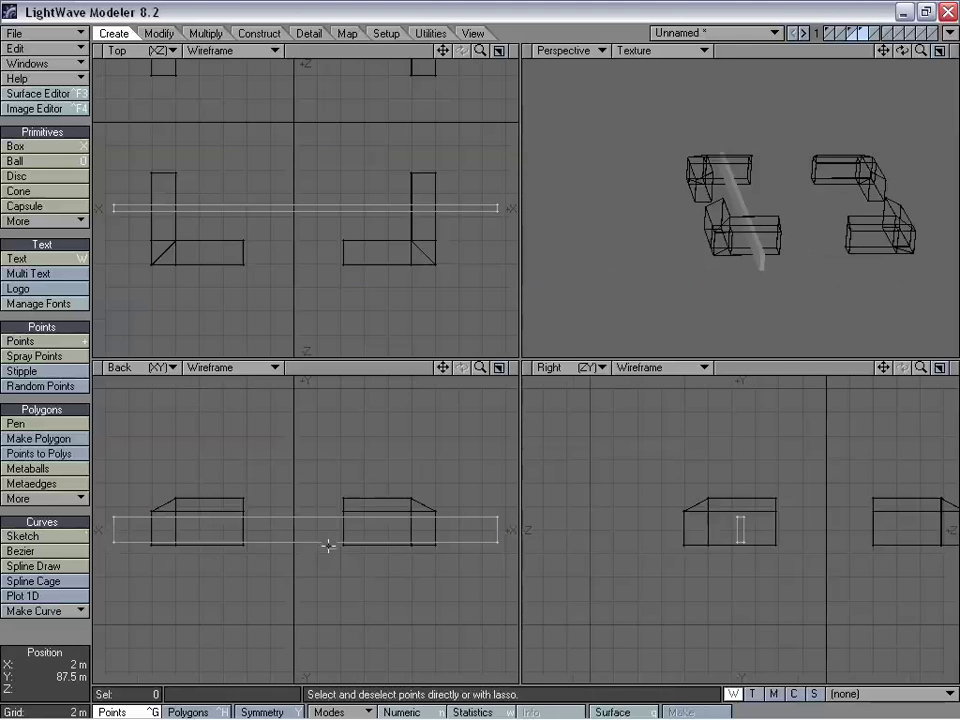
# Slightly reduce the height of the long bar with Stretch and check its position inside the background block
pyautogui.press('.')
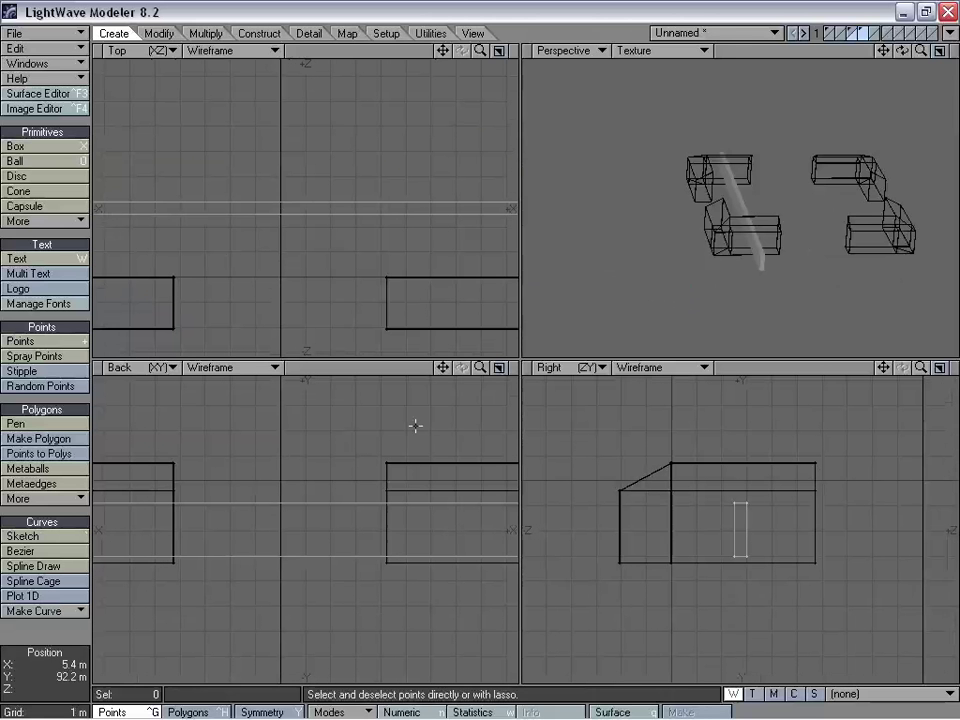
pyautogui.press('h')
pyautogui.moveTo(329, 503); pyautogui.dragTo(329, 519)
pyautogui.press('t')
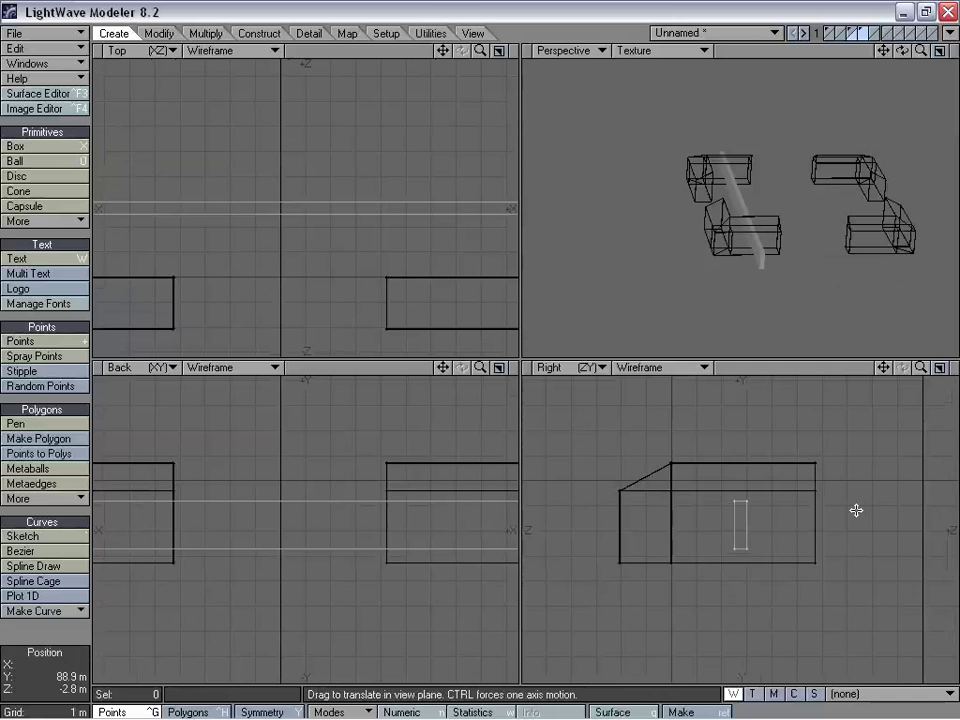
pyautogui.moveTo(740, 525); pyautogui.dragTo(740, 525)
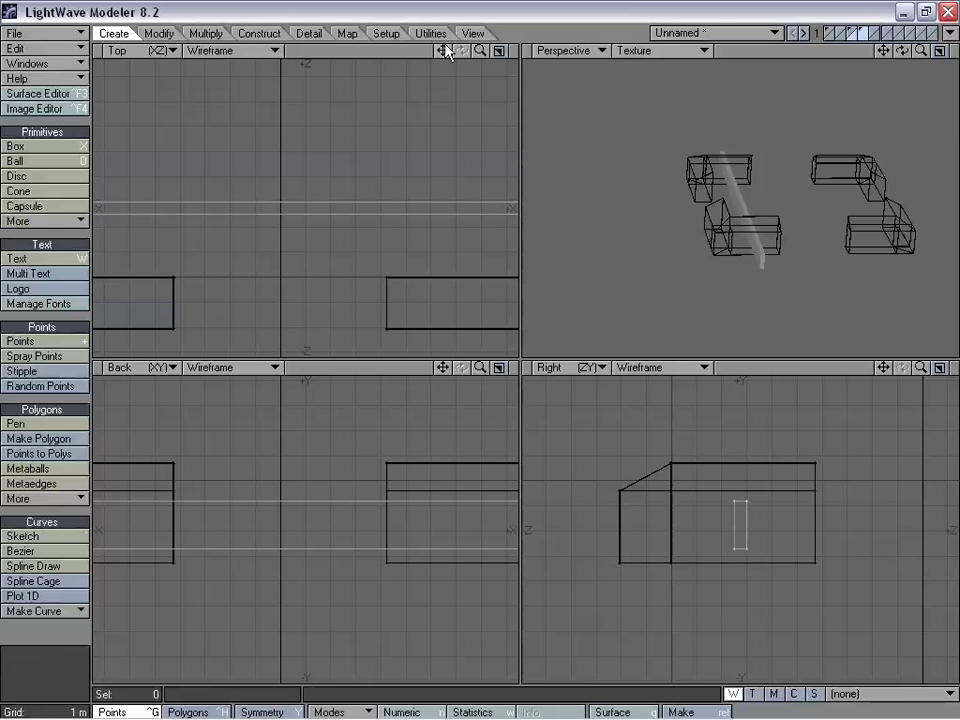
# Mirror the long bar across the Z = 0 plane in the top view
pyautogui.moveTo(480, 50); pyautogui.dragTo(448, 117)
pyautogui.hotkey('shift', 'v')
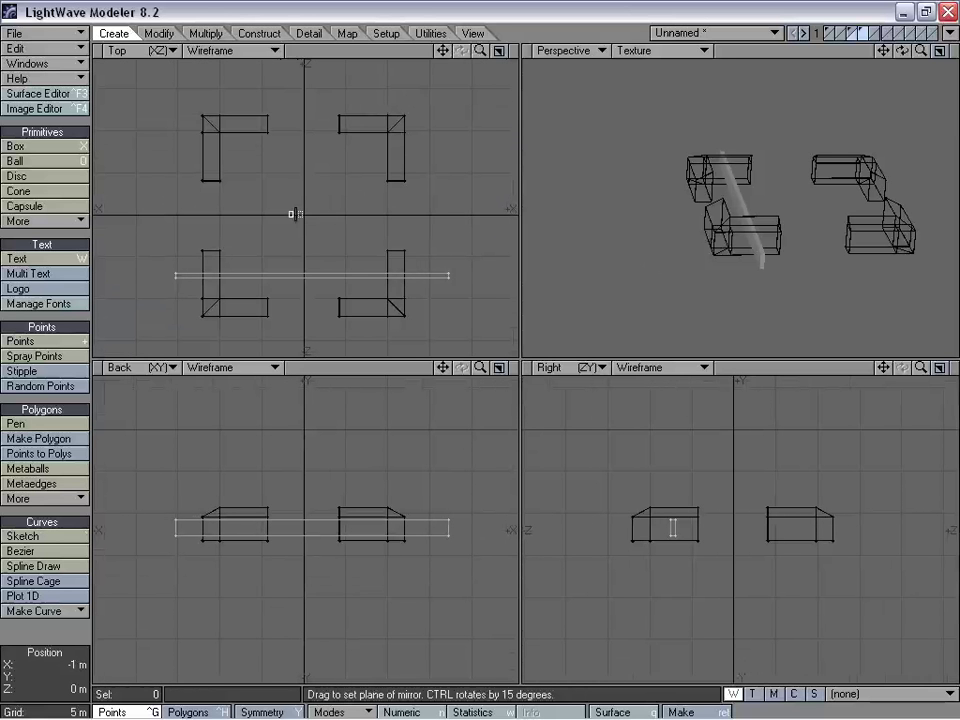
pyautogui.moveTo(295, 213); pyautogui.dragTo(300, 214)
pyautogui.press('space')
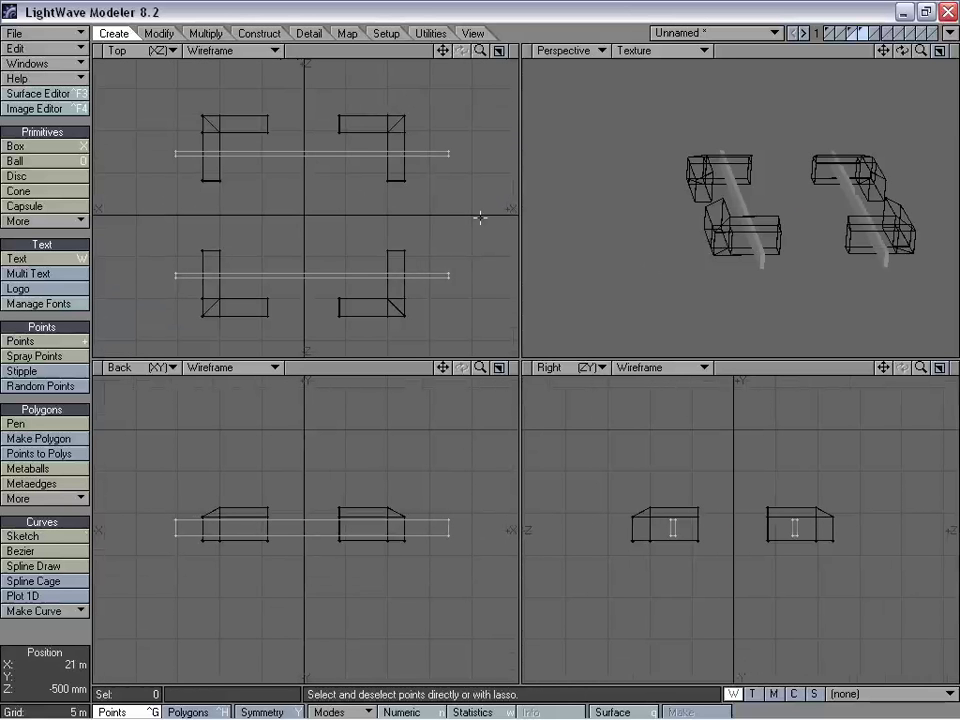
# Select both bars and add copies rotated 90° about the origin to form a crossing grid through the blocks
pyautogui.hotkey('ctrl', 'h')
pyautogui.moveTo(482, 215); pyautogui.dragTo(488, 222, button='right')
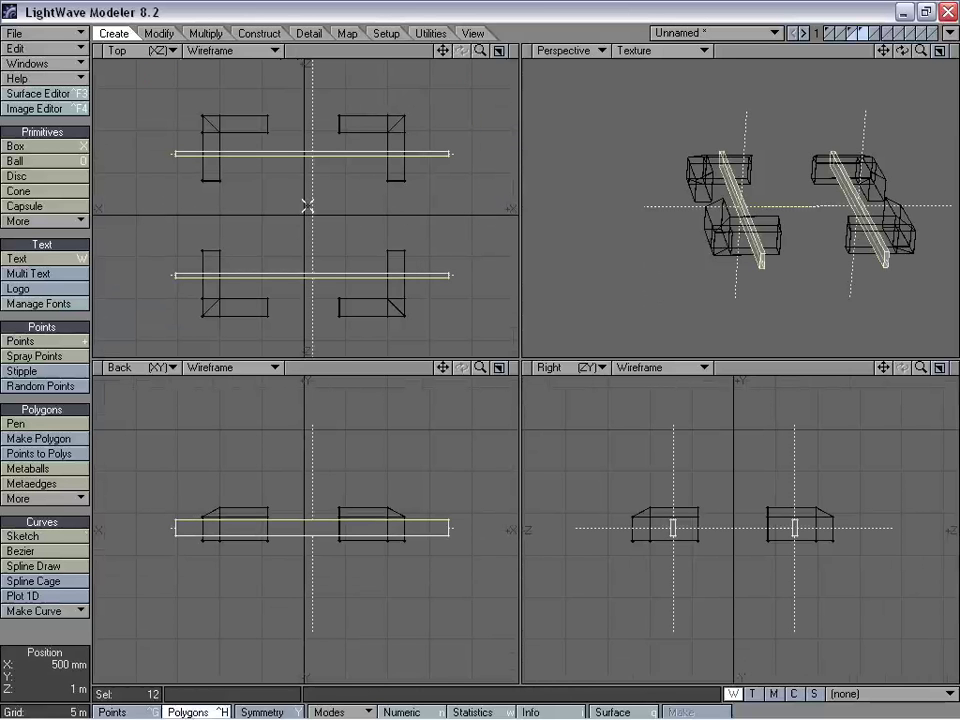
pyautogui.press('y')
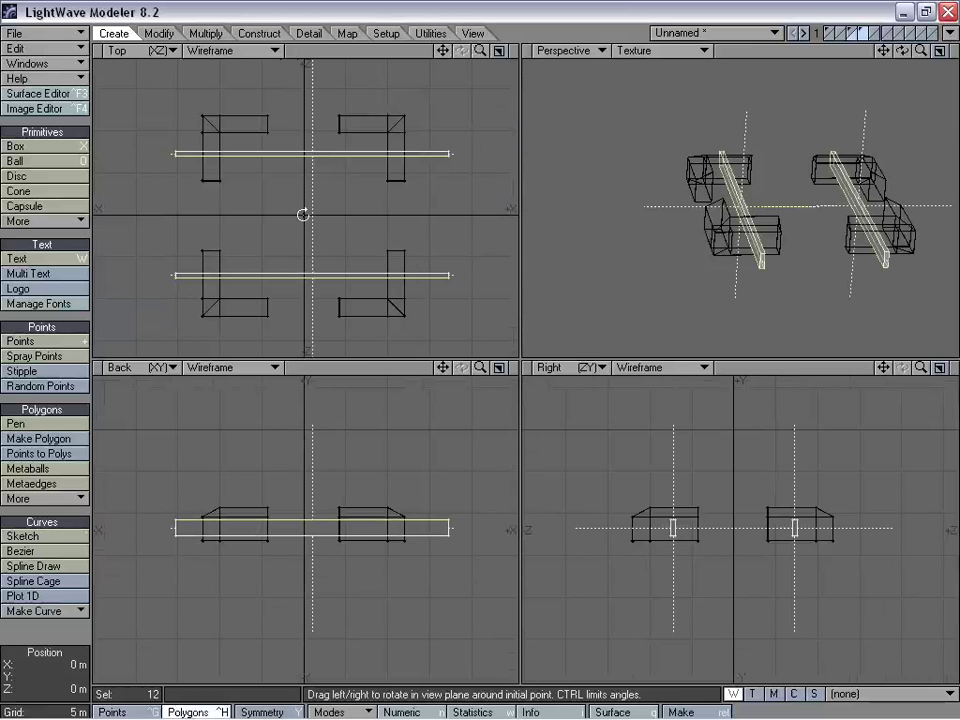
pyautogui.keyDown('ctrl'); pyautogui.moveTo(304, 215); pyautogui.dragTo(118, 220); pyautogui.keyUp('ctrl')
pyautogui.press('space')
pyautogui.click(72, 628)
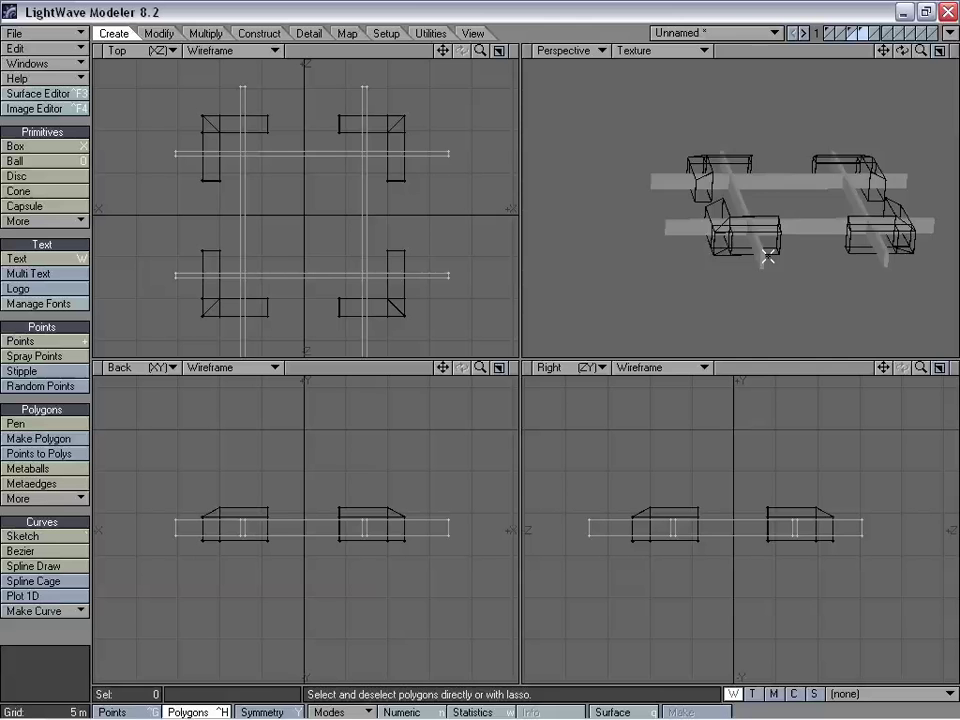
pyautogui.moveTo(767, 257)
pyautogui.keyDown('alt'); pyautogui.mouseDown()
pyautogui.moveTo(739, 169)
pyautogui.moveTo(714, 177)
pyautogui.moveTo(868, 118)
pyautogui.mouseUp(); pyautogui.keyUp('alt')
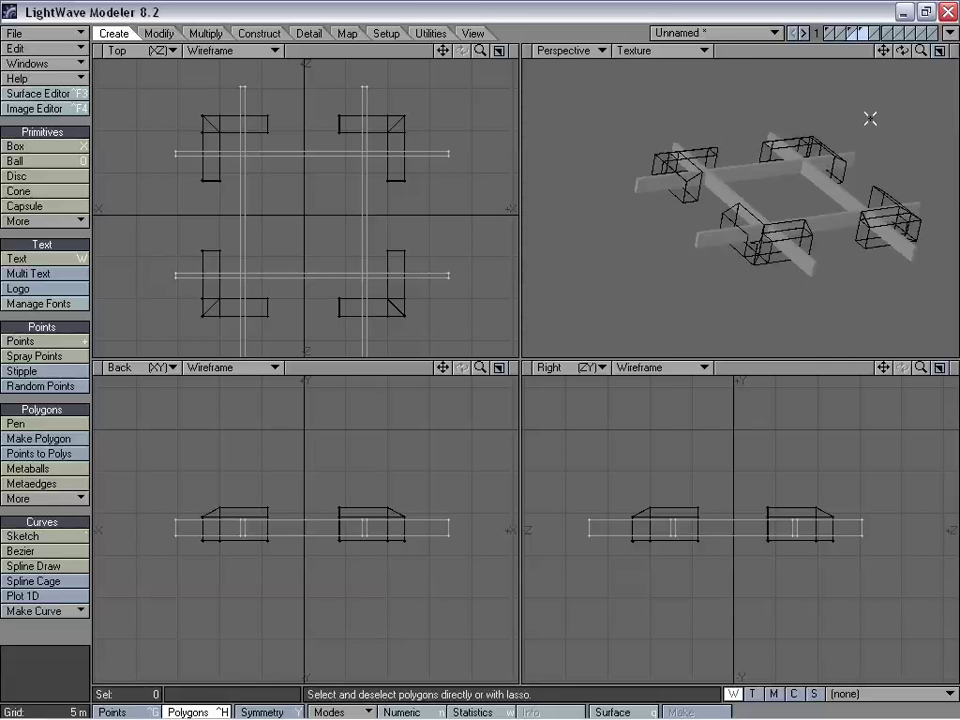
# Subtract the background bars from the four corner blocks with a Boolean and inspect the resulting slots
pyautogui.click(856, 35)
pyautogui.click(865, 38)
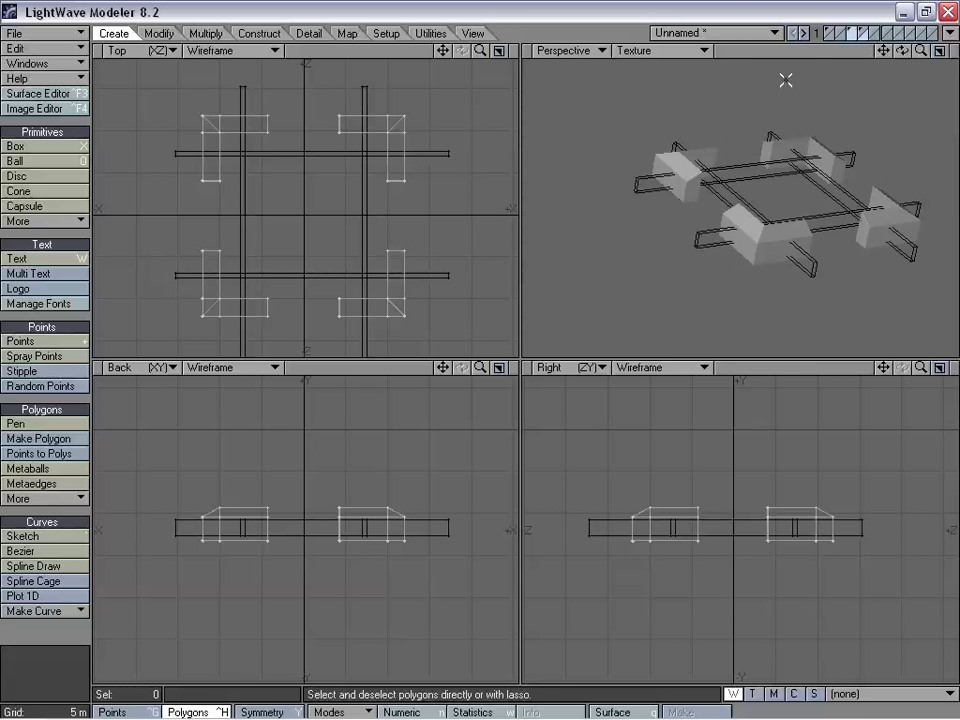
pyautogui.hotkey('shift', 'b')
pyautogui.click(730, 350)
pyautogui.click(860, 42)
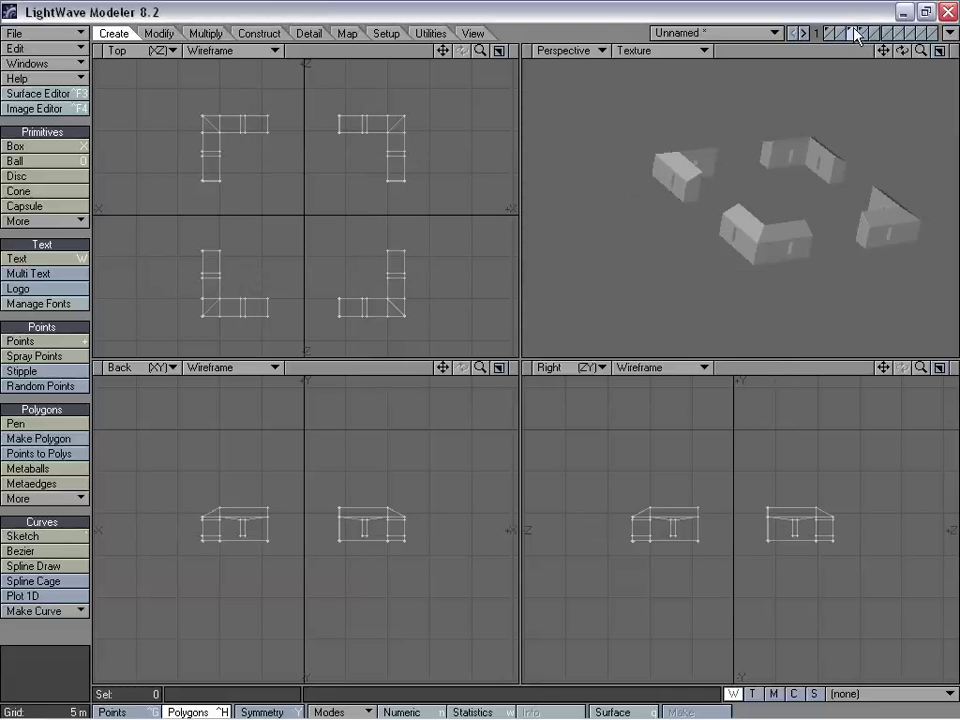
pyautogui.keyDown('alt'); pyautogui.moveTo(780, 215); pyautogui.dragTo(844, 173); pyautogui.keyUp('alt')
pyautogui.keyDown('alt'); pyautogui.moveTo(722, 177); pyautogui.dragTo(750, 190); pyautogui.keyUp('alt')
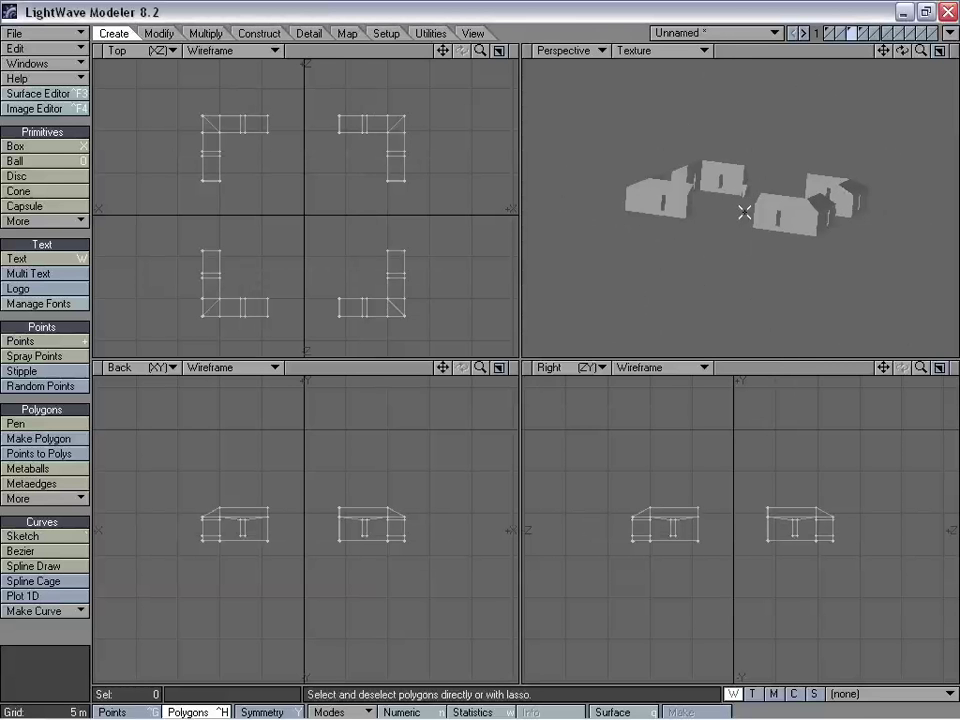
# Undo the Boolean cut in the blocks and, in the bar layer, the rotated copies and the mirror
pyautogui.hotkey('ctrl', 'z')
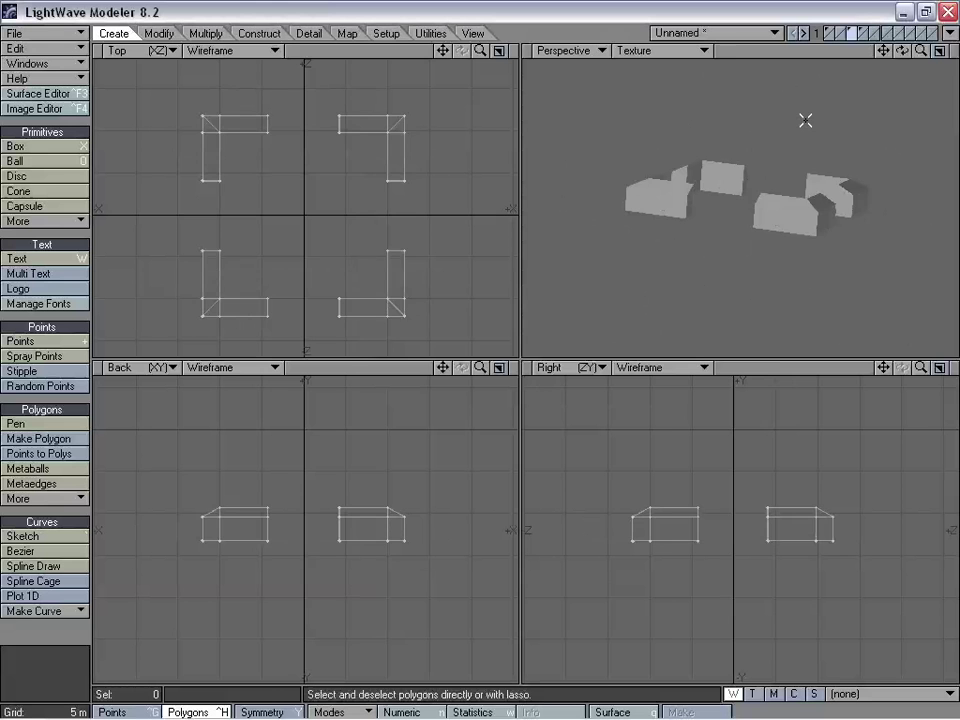
pyautogui.click(864, 32)
pyautogui.hotkey('ctrl', 'z')
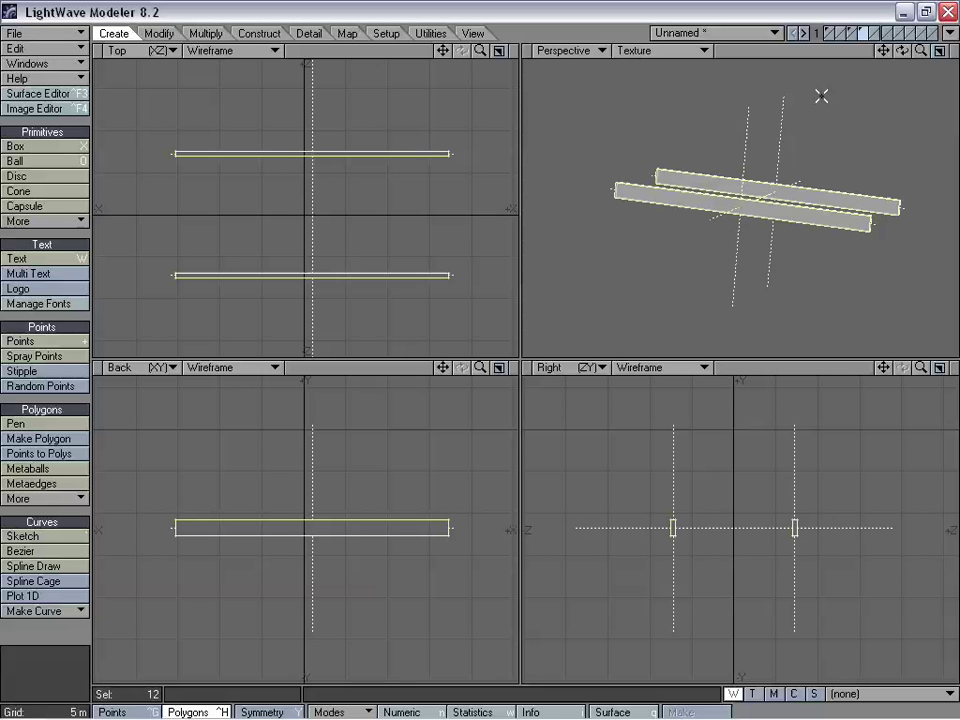
pyautogui.hotkey('ctrl', 'z')
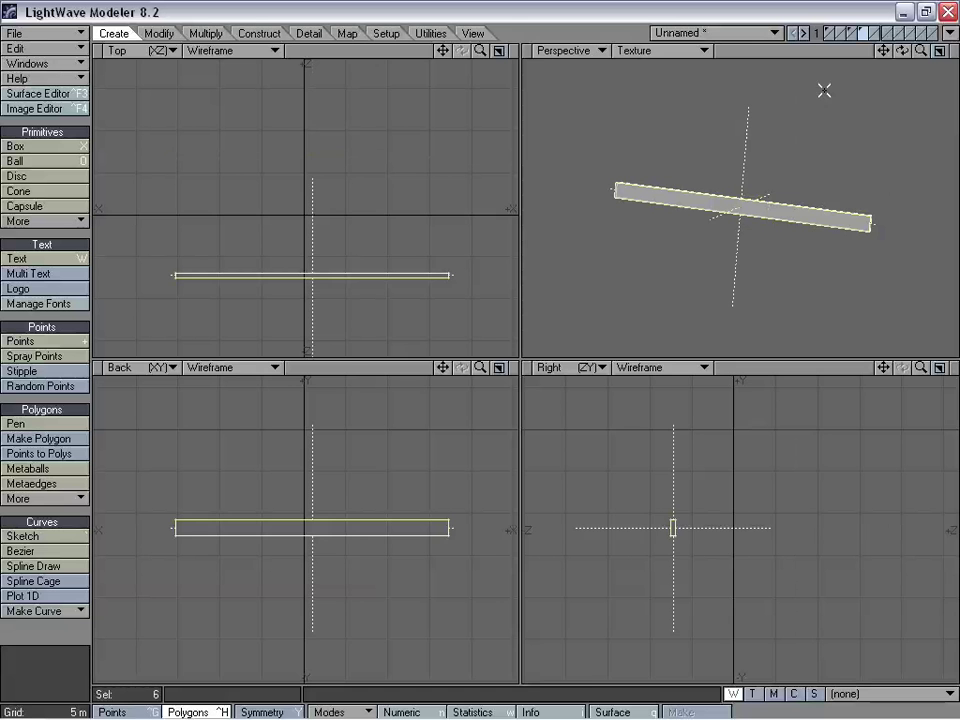
# With the corner blocks as background, stretch the selected bar about its centre to make it thinner along Z
pyautogui.click(854, 37)
pyautogui.hotkey('shift', 'a')
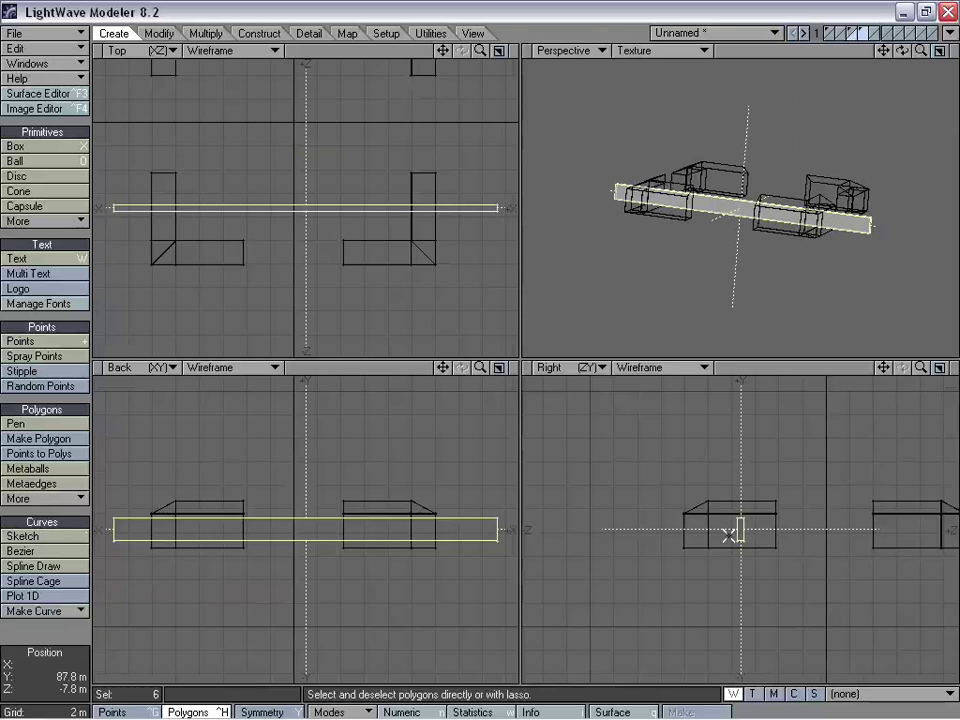
pyautogui.moveTo(920, 370); pyautogui.dragTo(956, 370)
pyautogui.press('h')
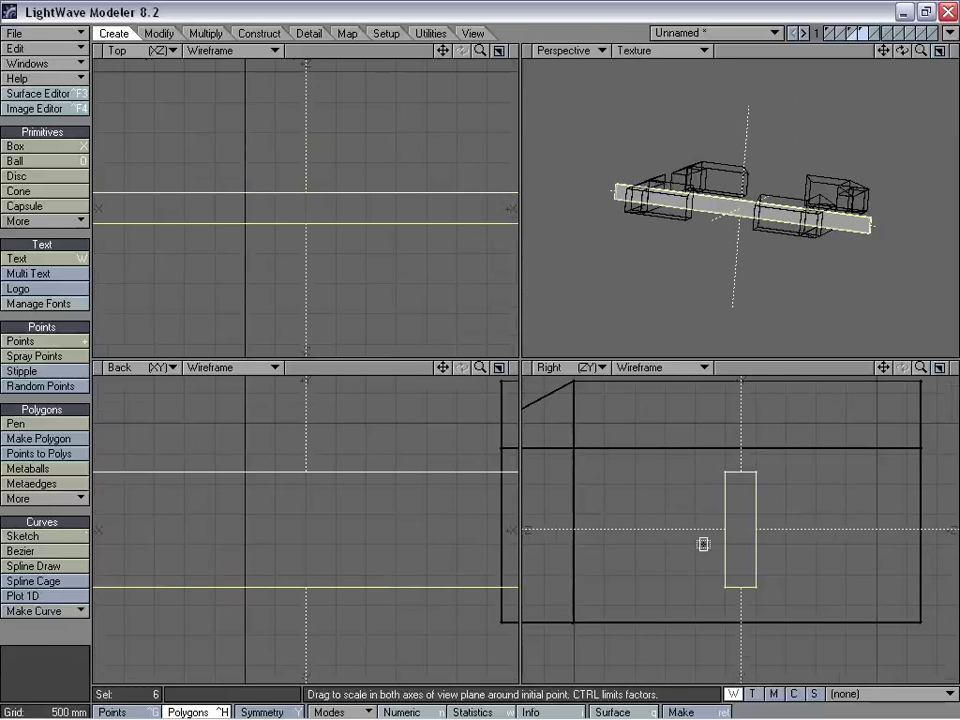
pyautogui.moveTo(739, 527); pyautogui.dragTo(701, 528)
pyautogui.hotkey('shift', 'a')
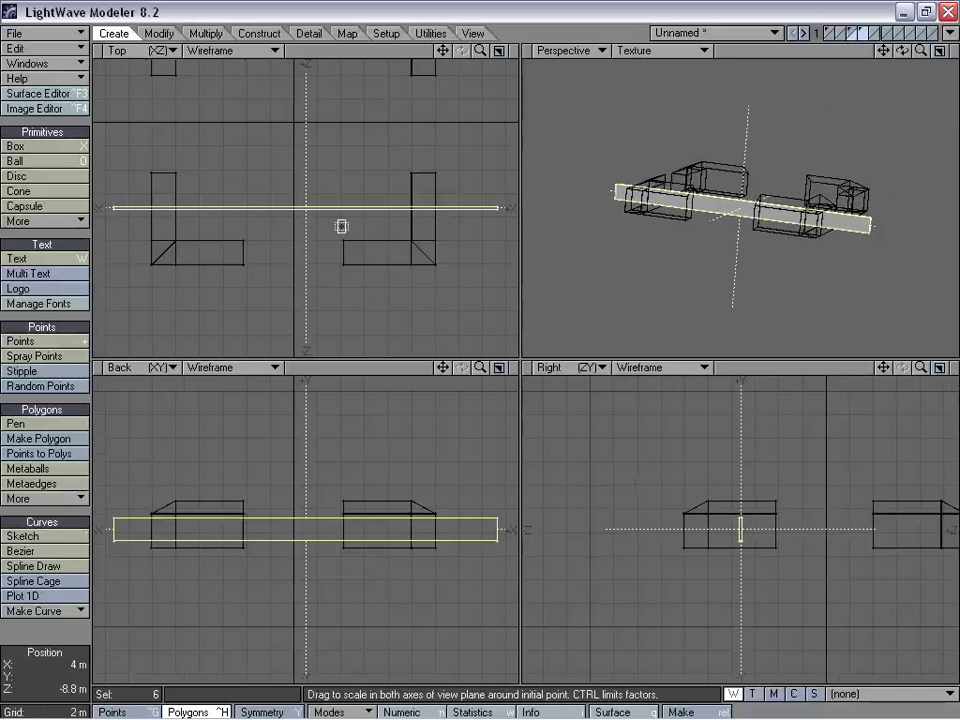
pyautogui.press('space')
# Mirror the thinned bar across the Z = 0 plane in the top view and clear the selection
pyautogui.moveTo(442, 50); pyautogui.dragTo(455, 147)
pyautogui.hotkey('shift', 'v')
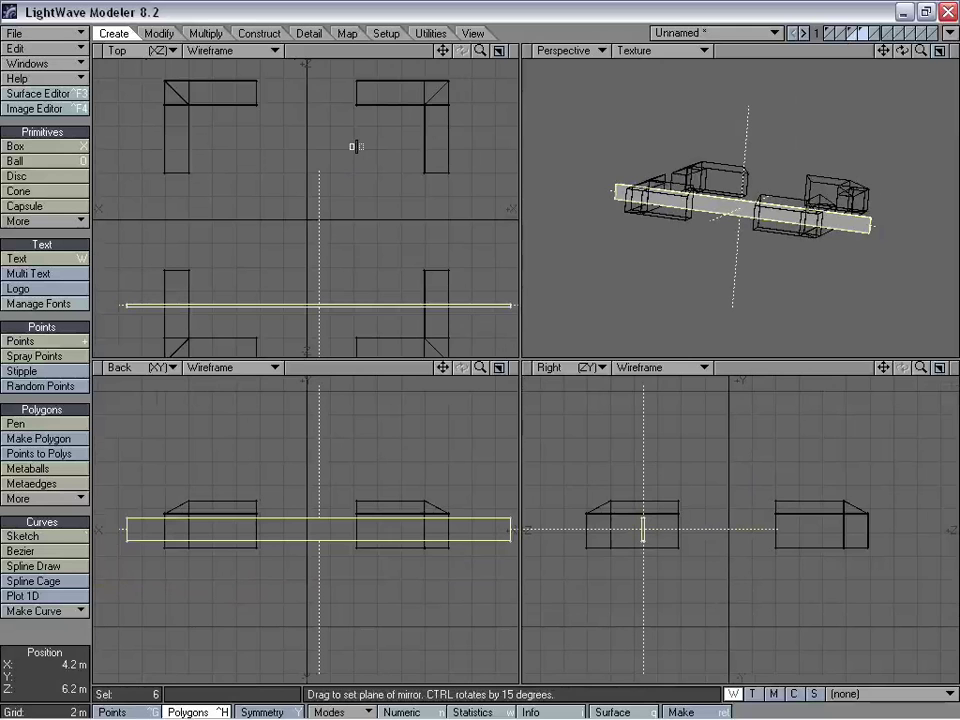
pyautogui.moveTo(259, 220); pyautogui.dragTo(266, 219)
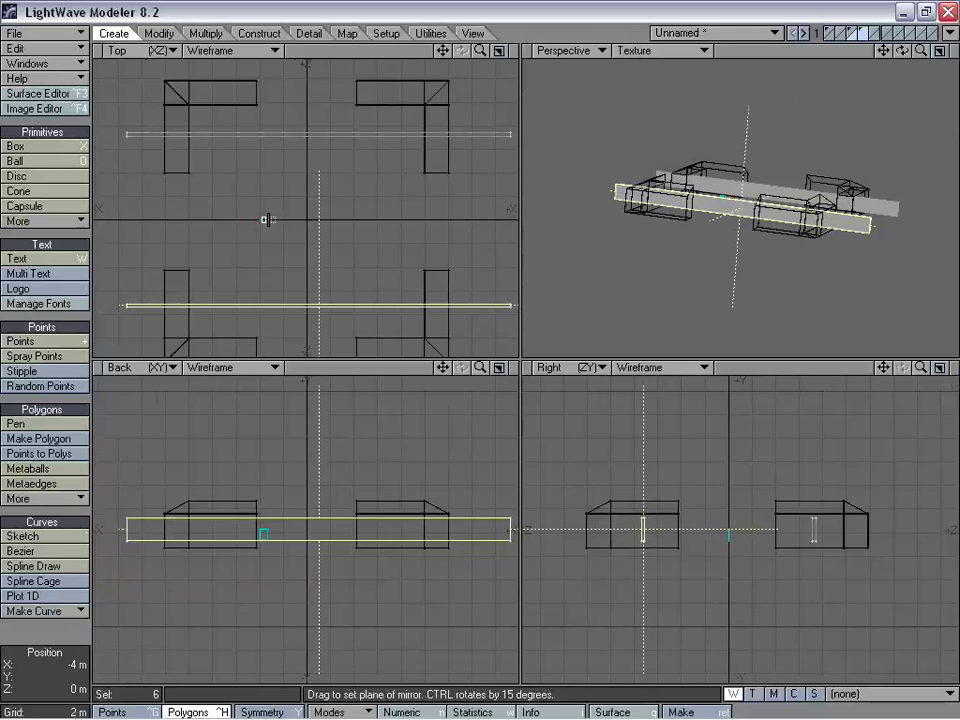
pyautogui.click(49, 633)
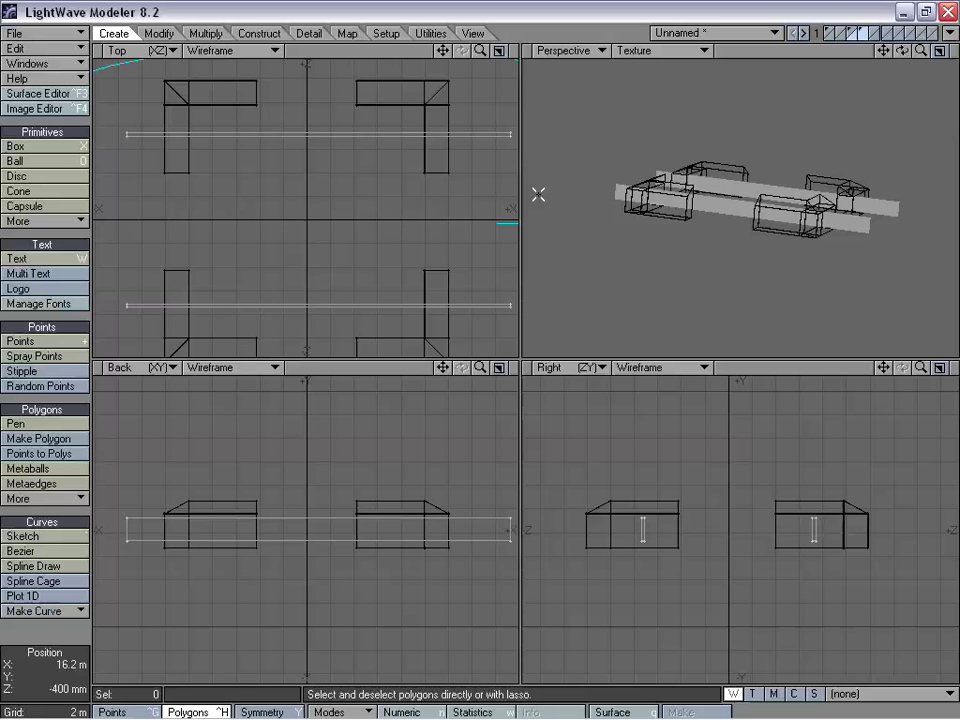
# Add copies of both thin bars rotated -90° about the origin in the top view, and clear the selection
pyautogui.hotkey('shift', "'")
pyautogui.press('y')
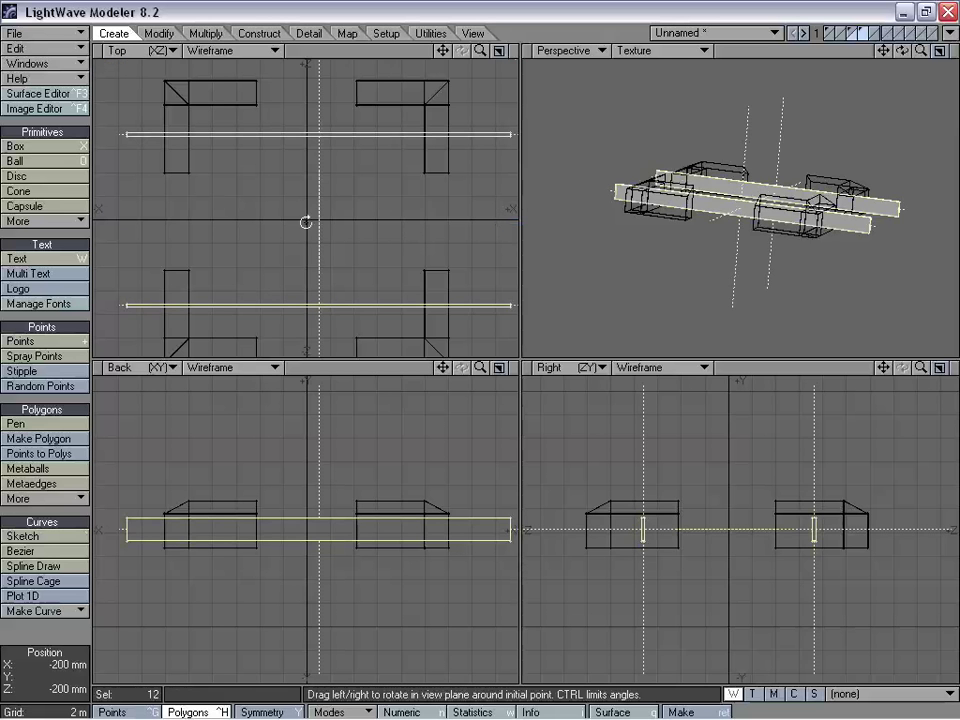
pyautogui.moveTo(307, 219); pyautogui.dragTo(393, 219)
pyautogui.hotkey('ctrl', 'z')
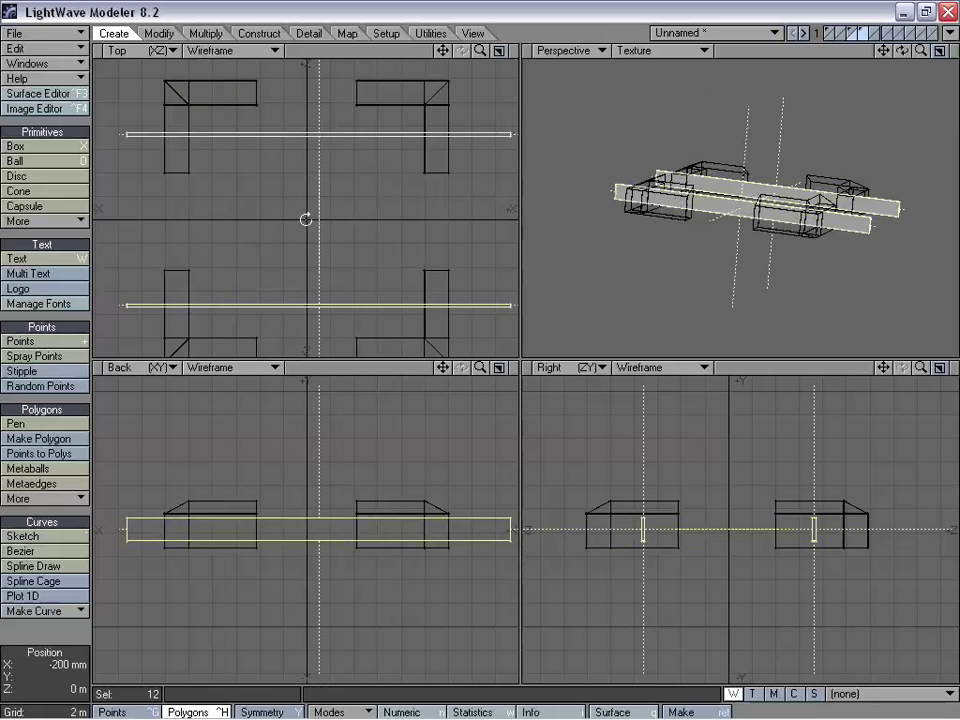
pyautogui.press('r')
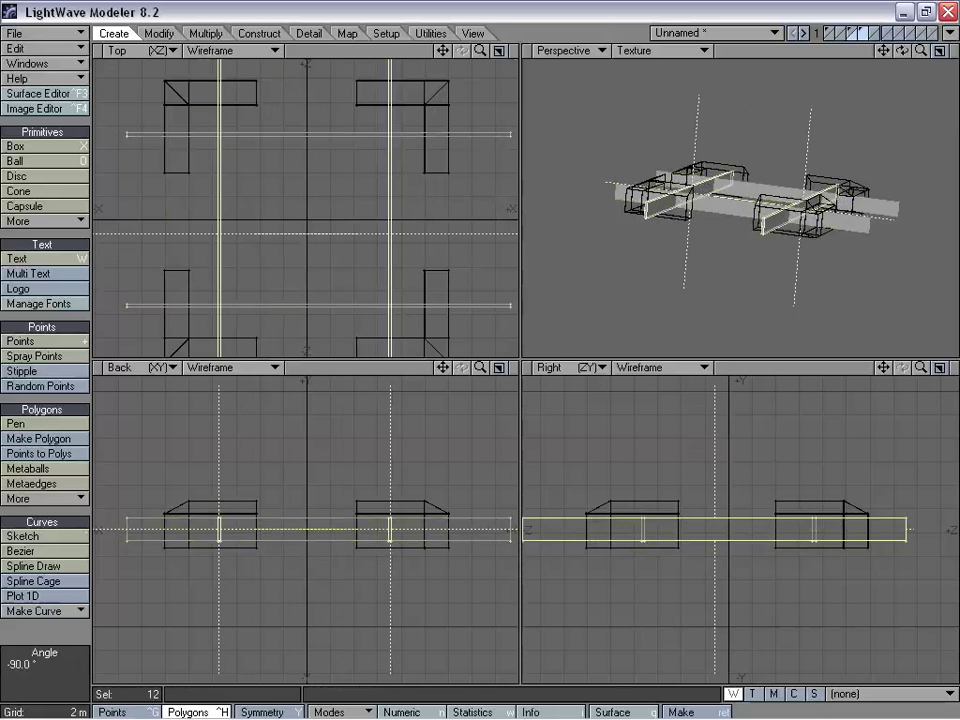
pyautogui.click(81, 632)
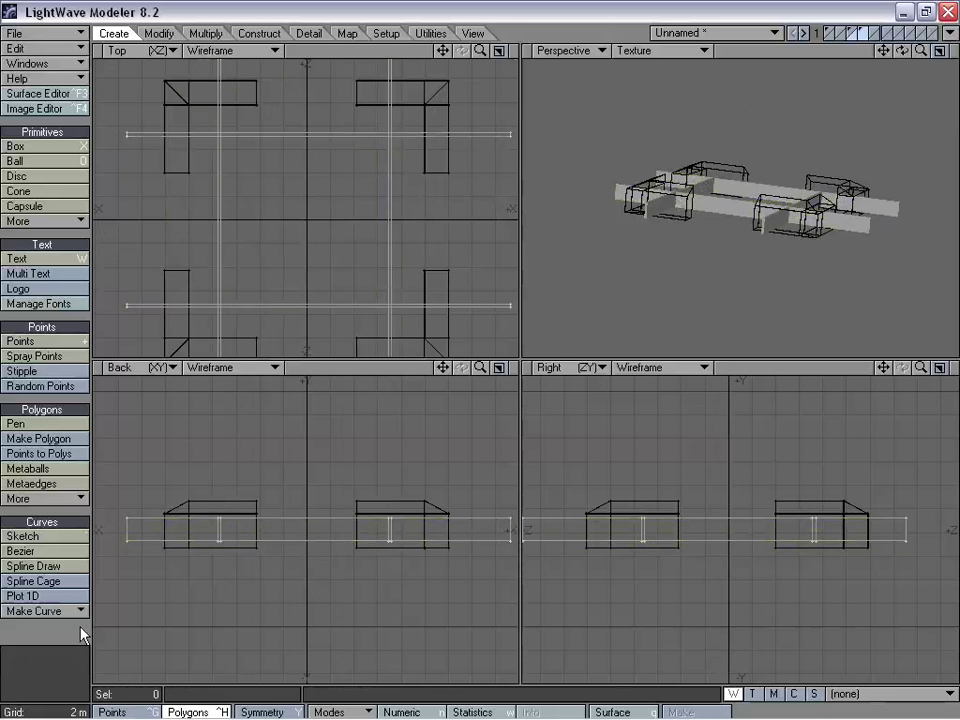
# Subtract the crossing background bars from the four corner blocks with a Boolean and inspect the narrow slots from several angles
pyautogui.click(852, 34)
pyautogui.click(848, 38)
pyautogui.hotkey('shift', 'b')
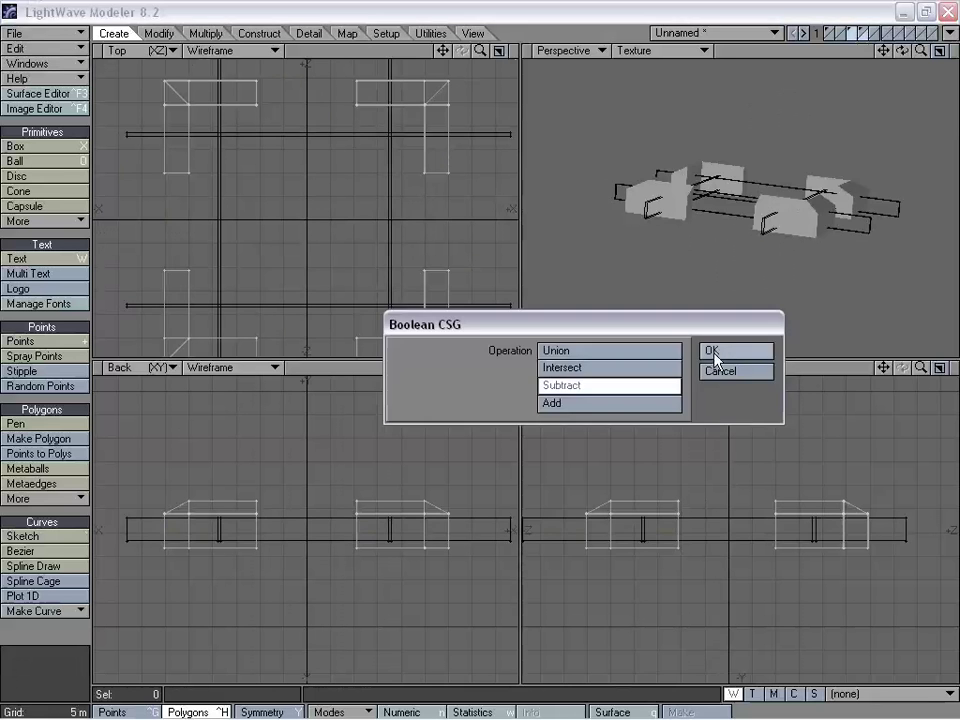
pyautogui.click(750, 292)
pyautogui.click(855, 32)
pyautogui.keyDown('alt'); pyautogui.moveTo(748, 151); pyautogui.dragTo(774, 242); pyautogui.keyUp('alt')
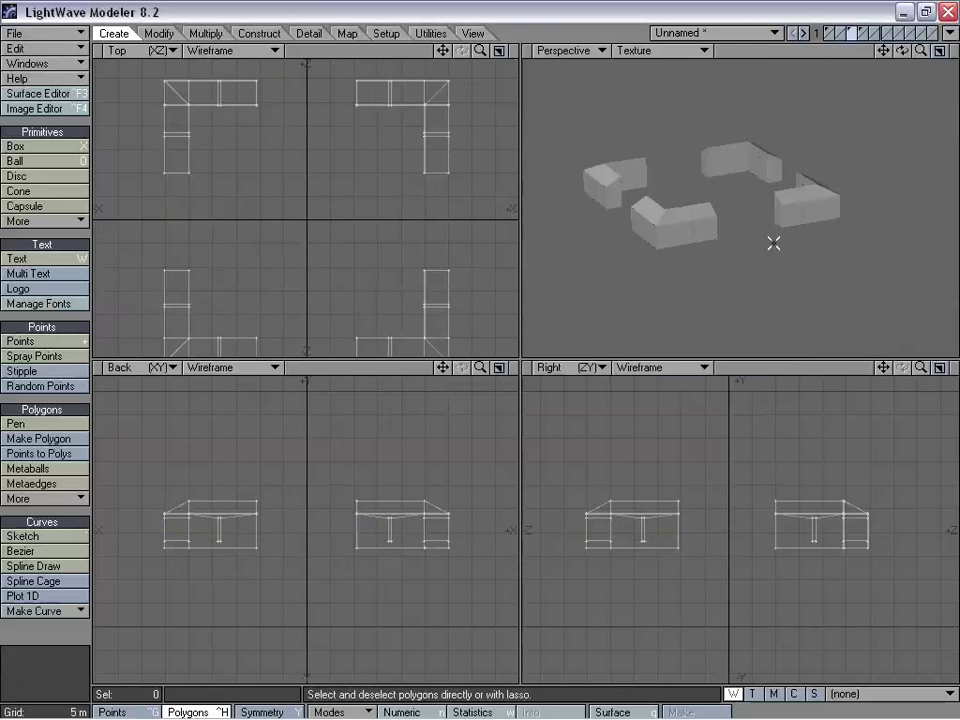
pyautogui.click(861, 31)
pyautogui.click(851, 31)
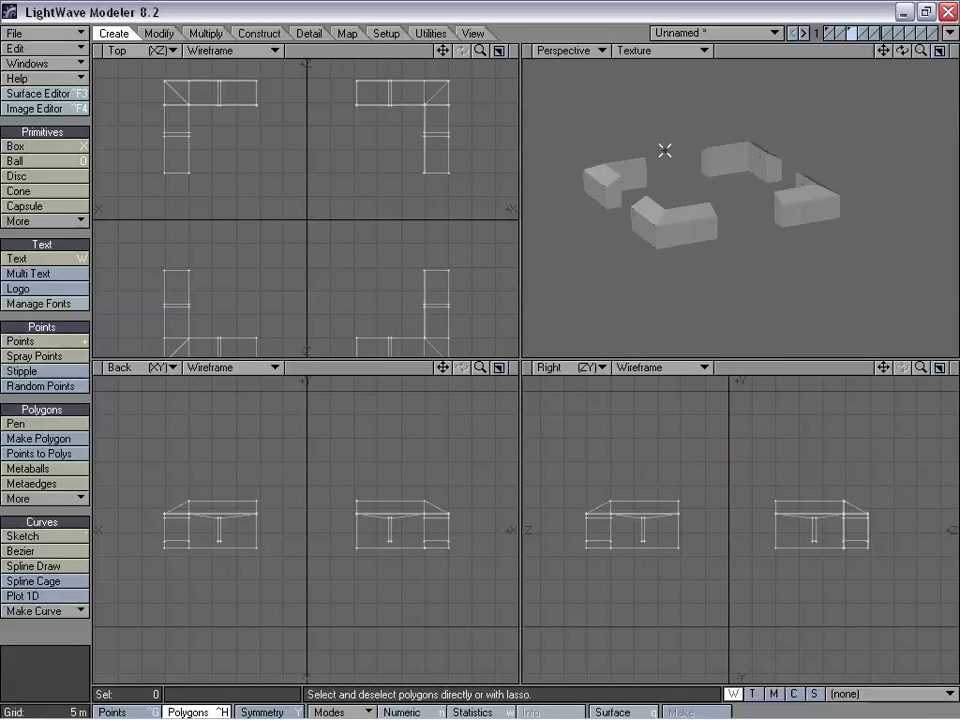
pyautogui.keyDown('alt'); pyautogui.moveTo(664, 150); pyautogui.dragTo(558, 422); pyautogui.keyUp('alt')
pyautogui.press('a')
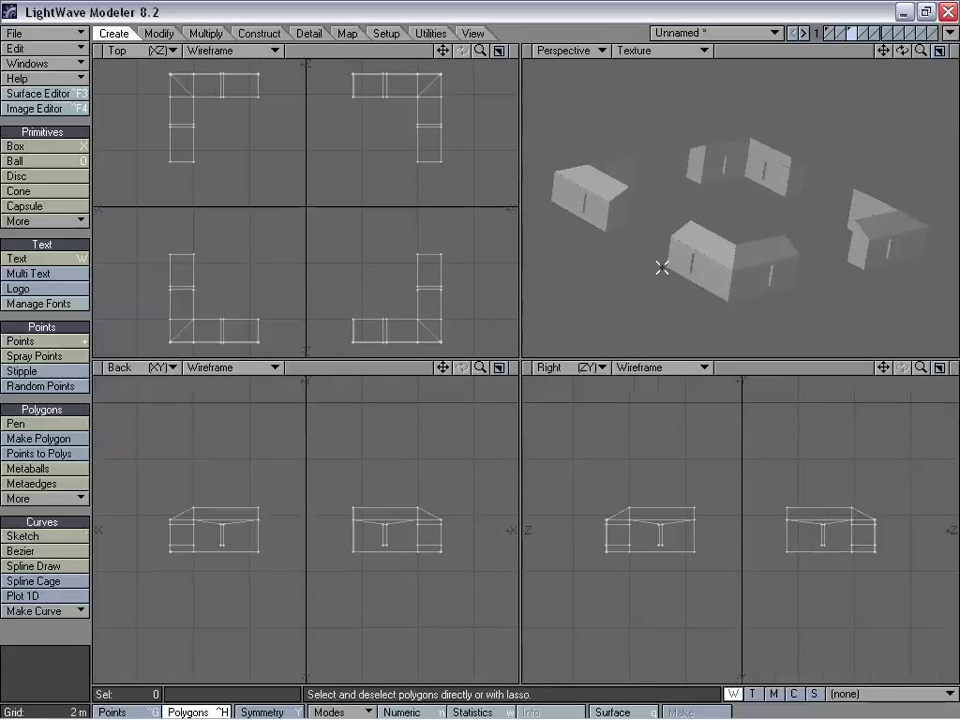
# Select the inner side polygons of all eight slots in the corner blocks, bevel them with a slight inset, and clear the selection
pyautogui.moveTo(164, 278); pyautogui.dragTo(205, 292, button='right')
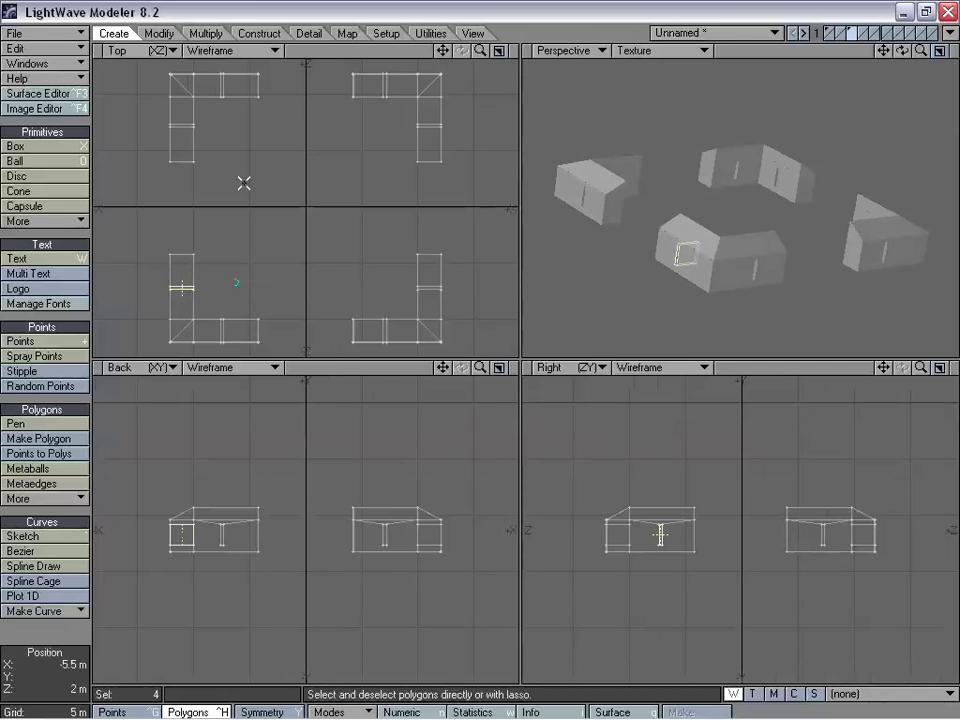
pyautogui.moveTo(207, 114); pyautogui.dragTo(238, 122, button='right')
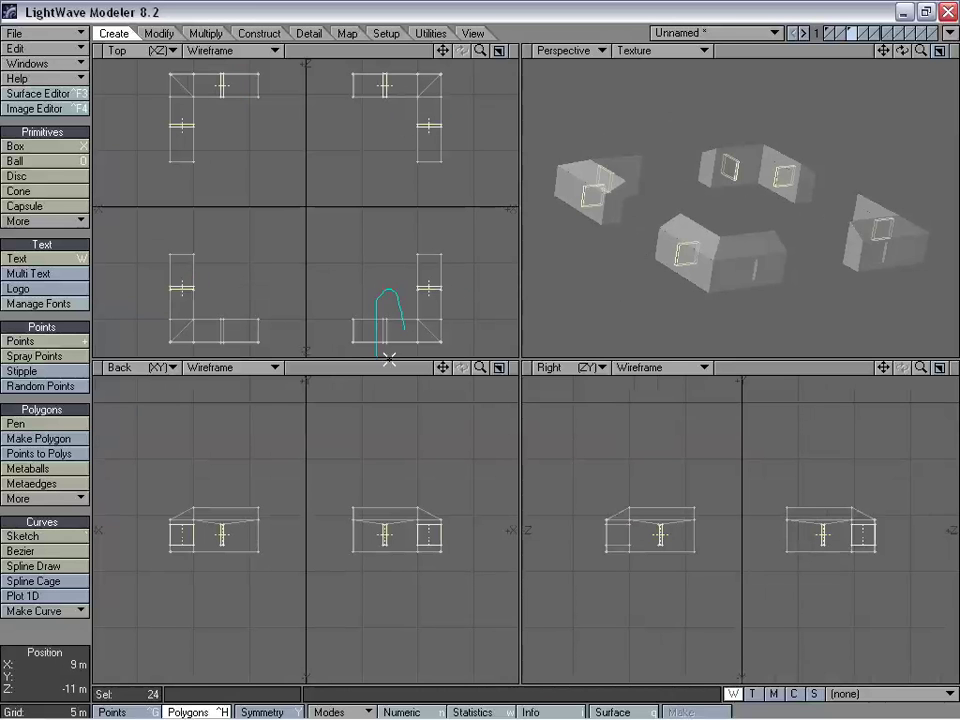
pyautogui.moveTo(389, 358); pyautogui.dragTo(390, 356, button='right')
pyautogui.moveTo(214, 294)
pyautogui.mouseDown(button='right')
pyautogui.moveTo(216, 328)
pyautogui.moveTo(240, 322)
pyautogui.mouseUp(button='right')
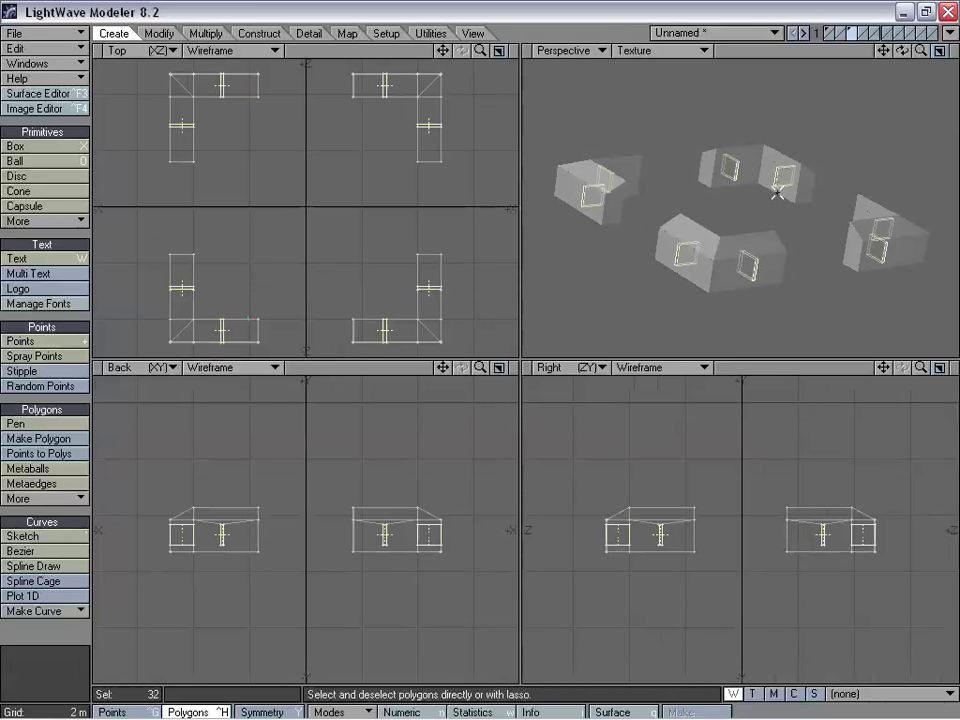
pyautogui.hotkey('shift', 'a')
pyautogui.moveTo(921, 368); pyautogui.dragTo(951, 368)
pyautogui.moveTo(884, 368); pyautogui.dragTo(442, 379)
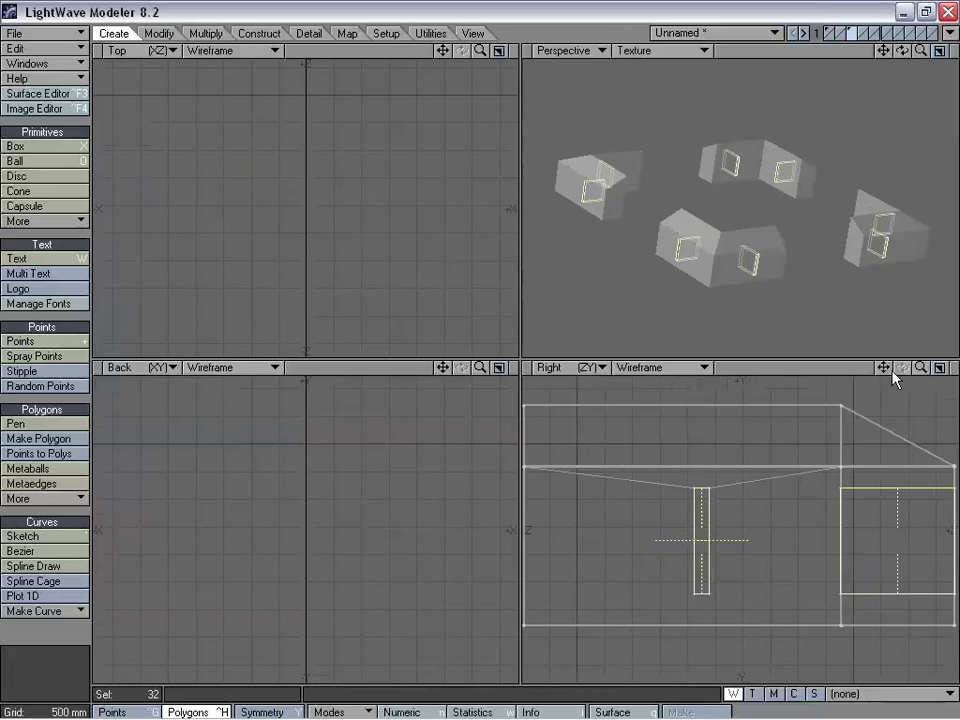
pyautogui.moveTo(921, 368); pyautogui.dragTo(896, 378)
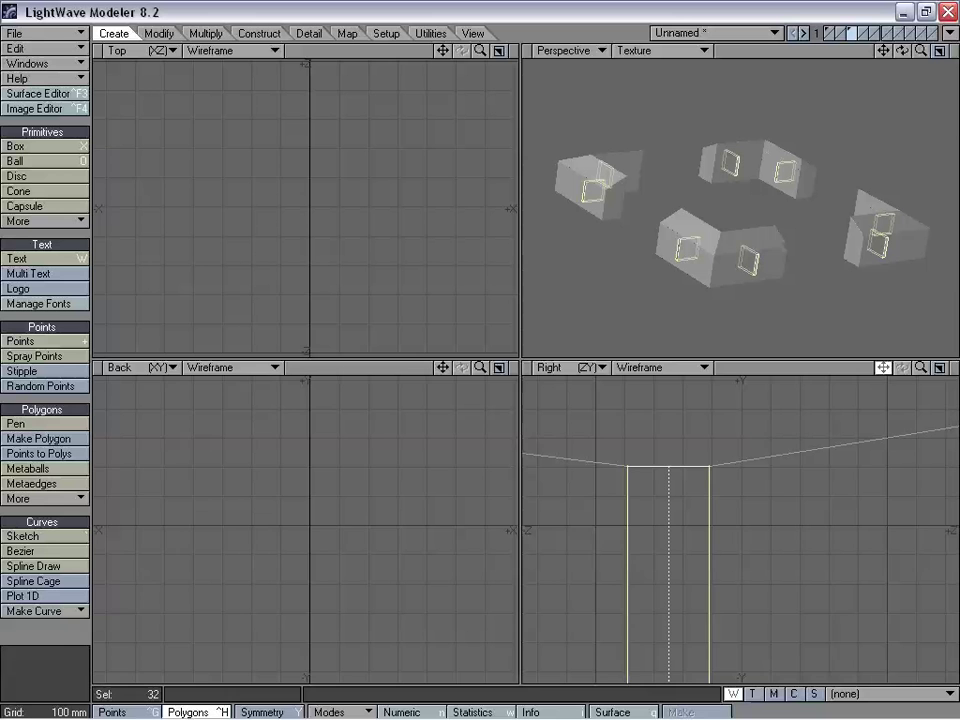
pyautogui.press('b')
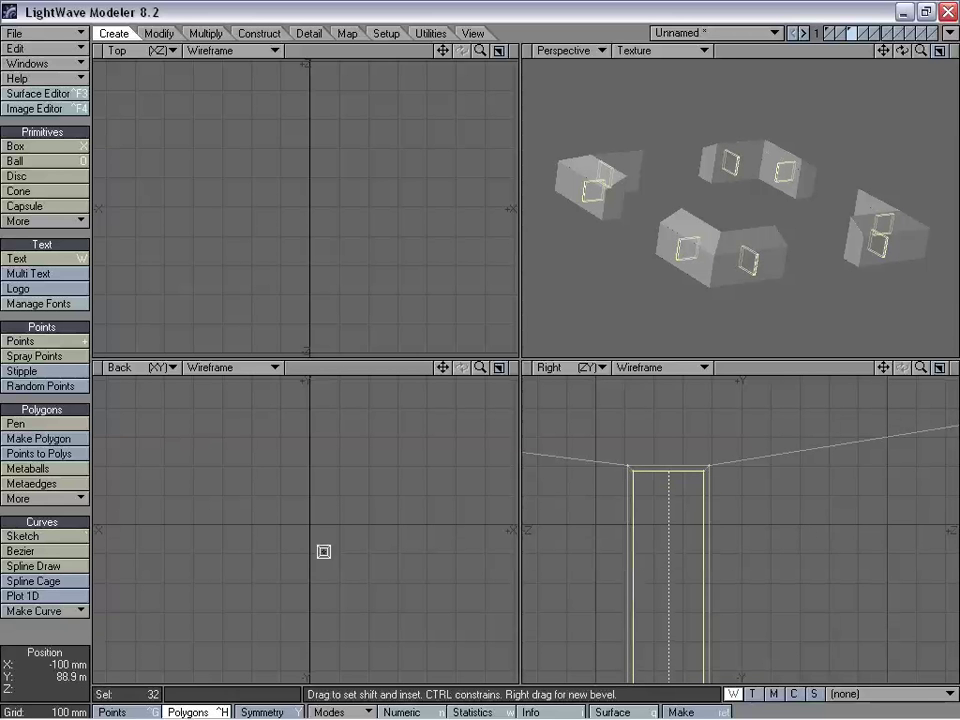
pyautogui.click(76, 630)
# Inspect the bevelled slots up close and merge the duplicate points of the corner blocks
pyautogui.keyDown('alt'); pyautogui.moveTo(777, 228); pyautogui.dragTo(800, 256); pyautogui.keyUp('alt')
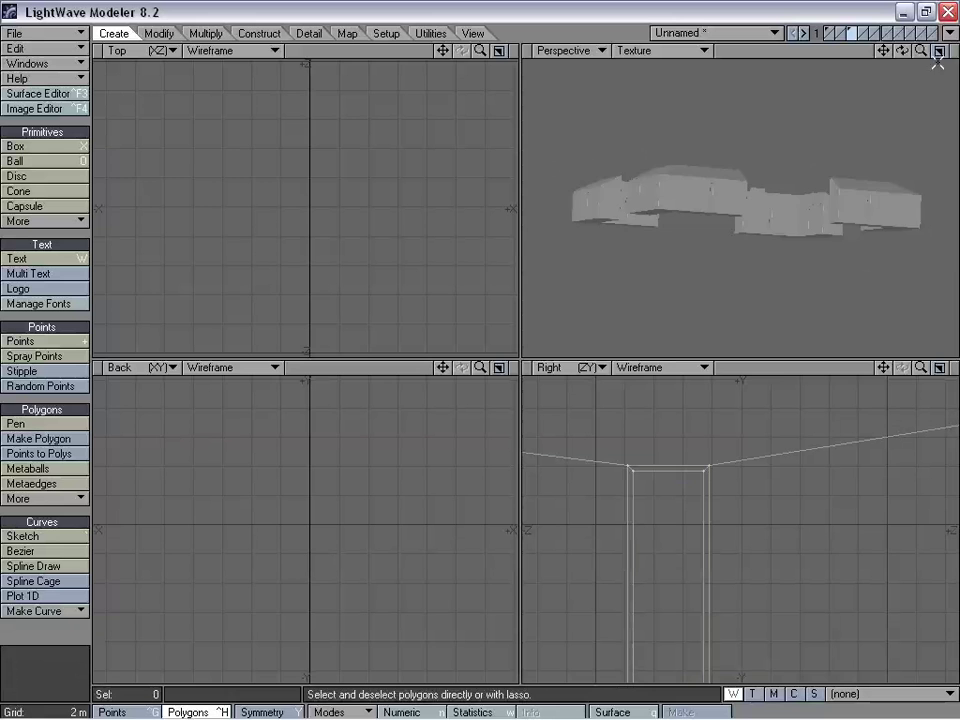
pyautogui.moveTo(921, 51); pyautogui.dragTo(957, 51)
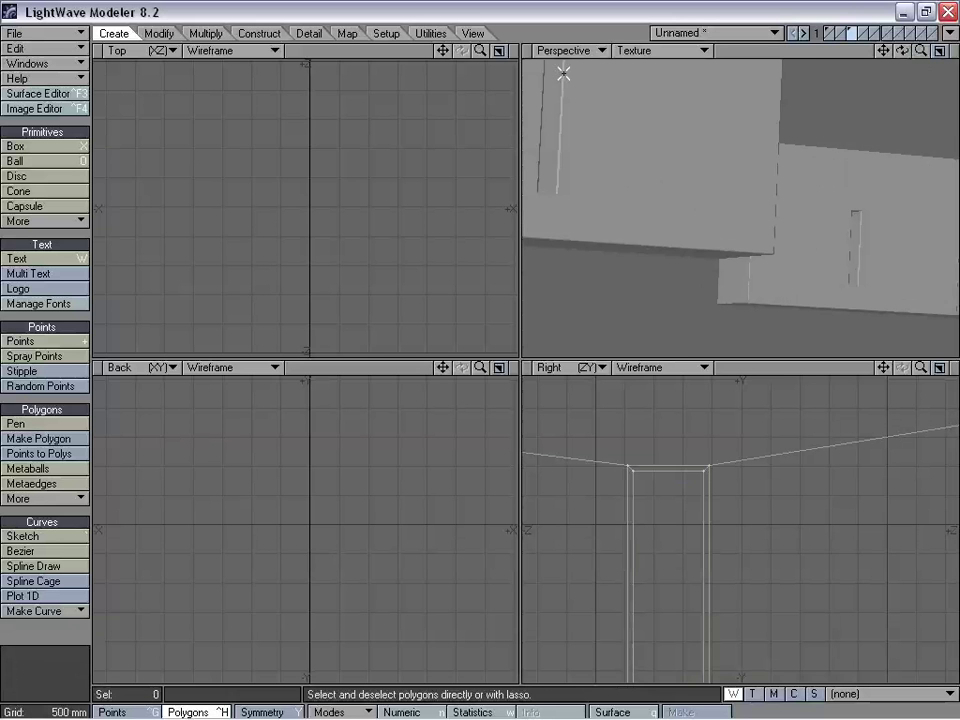
pyautogui.press('a')
pyautogui.keyDown('alt'); pyautogui.moveTo(694, 189); pyautogui.dragTo(808, 248); pyautogui.keyUp('alt')
pyautogui.press('m')
pyautogui.press('Return')
pyautogui.press('Return')
# Check the corner blocks against the tower and show both layers together in the foreground
pyautogui.keyDown('shift'); pyautogui.click(831, 30); pyautogui.keyUp('shift')
pyautogui.keyDown('alt'); pyautogui.moveTo(737, 171); pyautogui.dragTo(760, 212); pyautogui.keyUp('alt')
pyautogui.press('a')
pyautogui.click(828, 33)
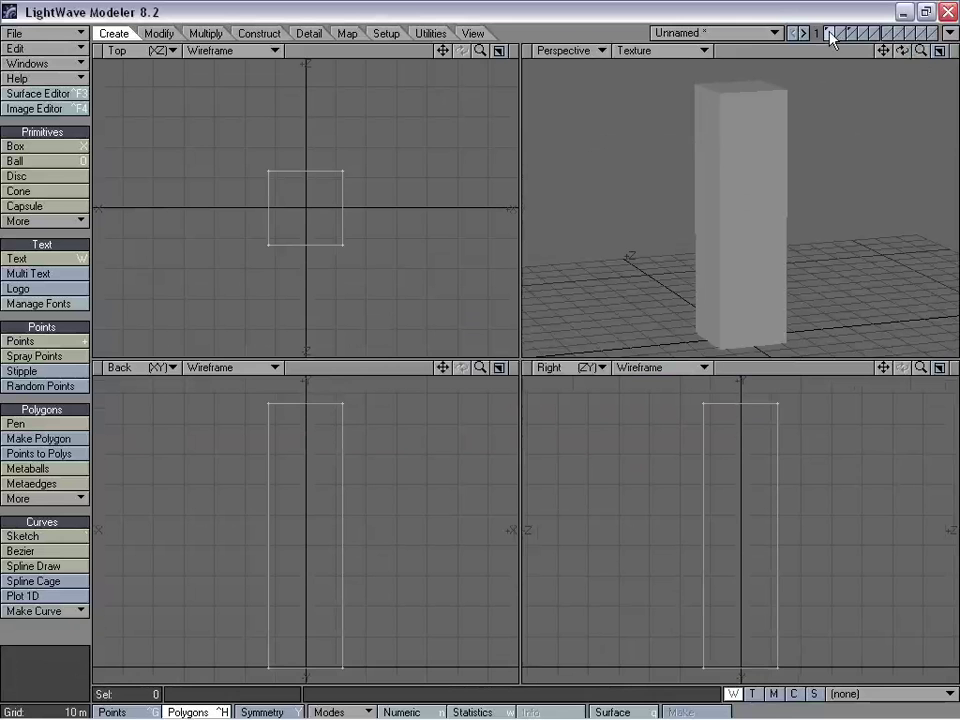
pyautogui.click(845, 33)
pyautogui.click(828, 36)
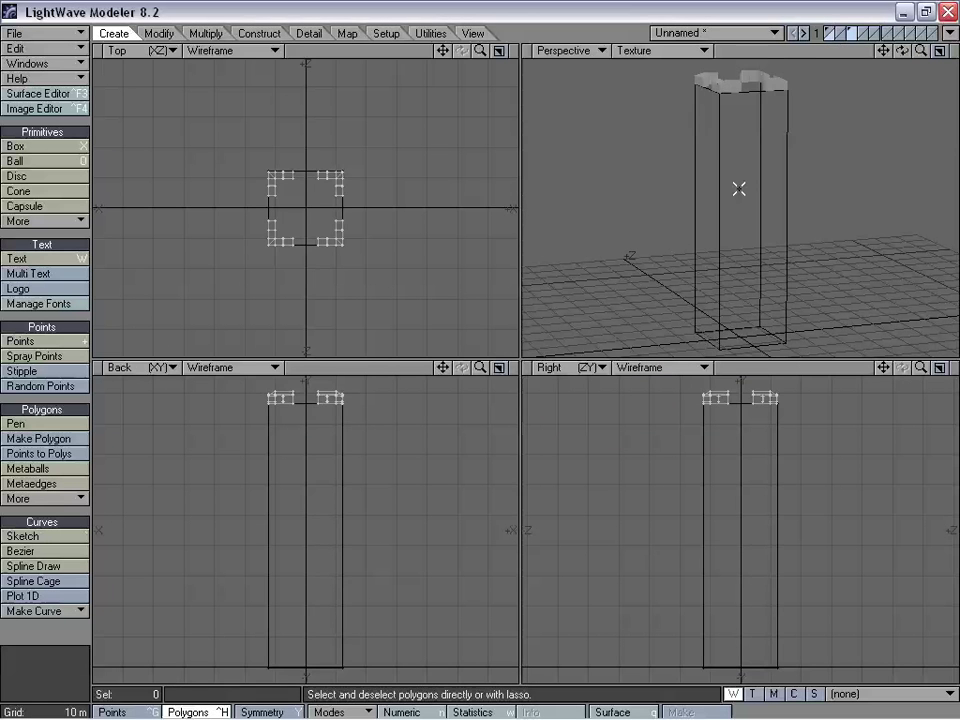
pyautogui.click(830, 31)
pyautogui.keyDown('shift'); pyautogui.click(856, 31); pyautogui.keyUp('shift')
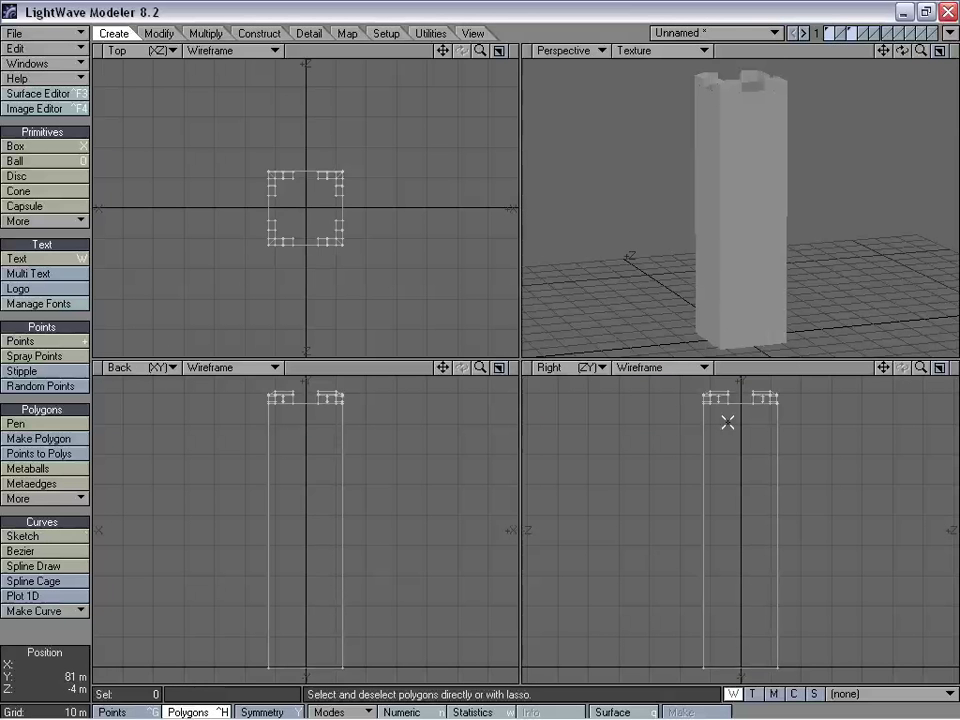
# Slice the tower horizontally with two Knife cuts in the right view, one at about 78 m height and one slightly below it
pyautogui.hotkey('shift', 'k')
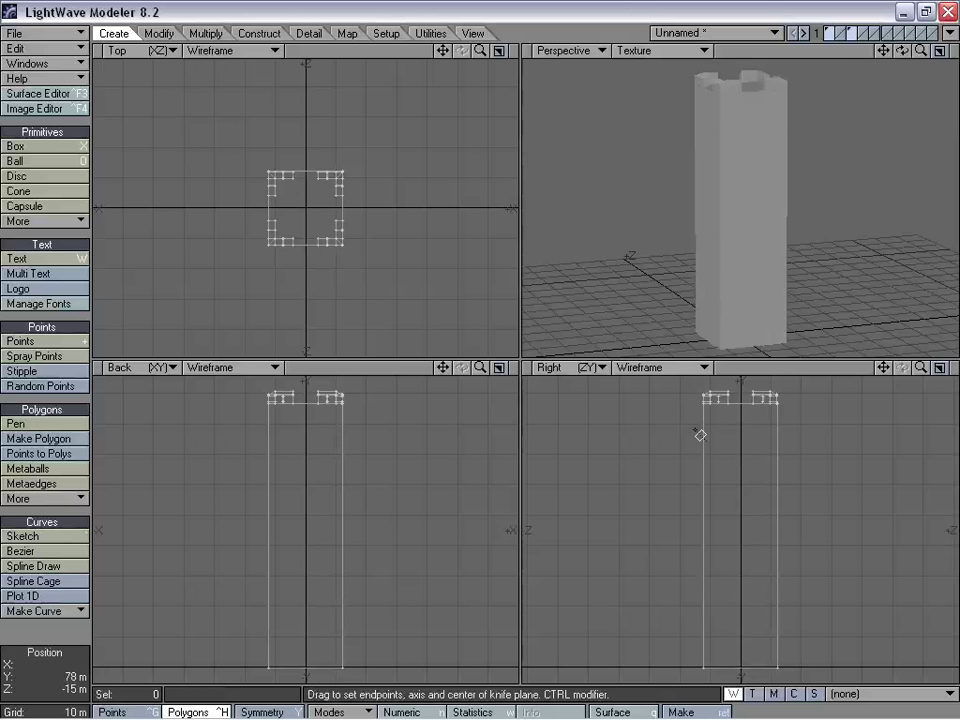
pyautogui.moveTo(698, 430); pyautogui.dragTo(809, 431)
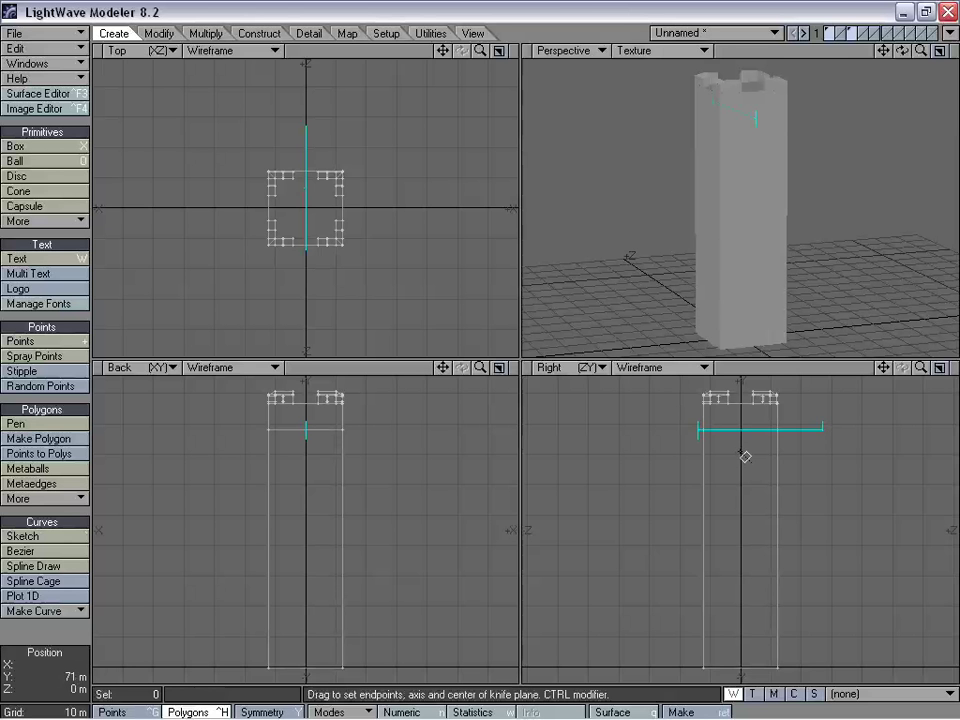
pyautogui.moveTo(745, 453); pyautogui.dragTo(750, 448)
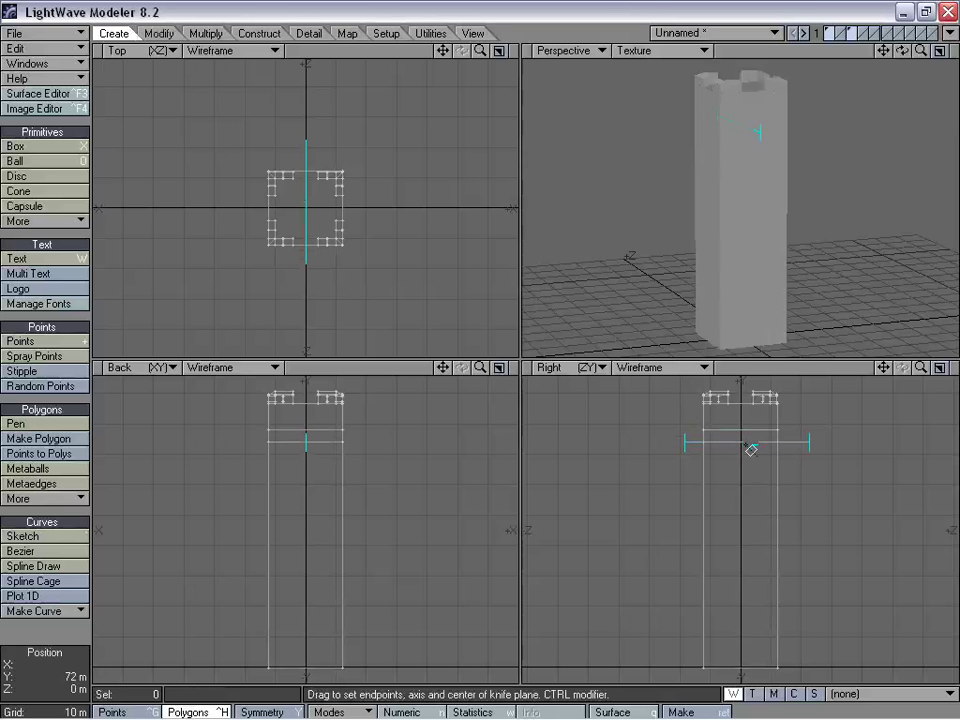
pyautogui.press('space')
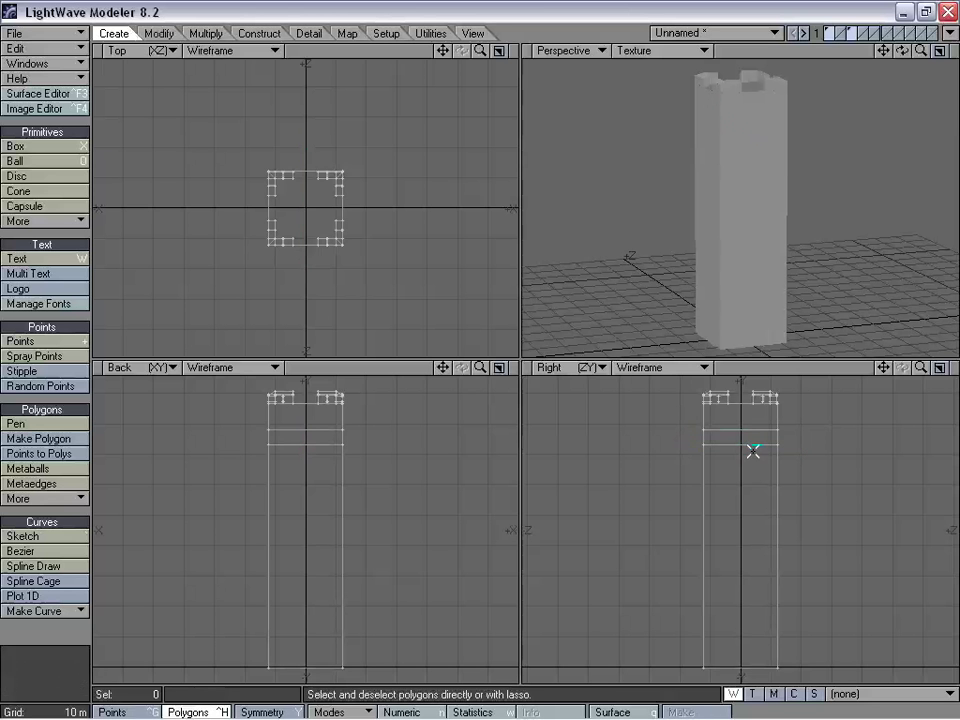
# Try to narrow the tower shaft below the lower cut to about 82% around the origin in the top view, and clear the selection
pyautogui.keyDown('alt'); pyautogui.moveTo(780, 228); pyautogui.dragTo(775, 469); pyautogui.keyUp('alt')
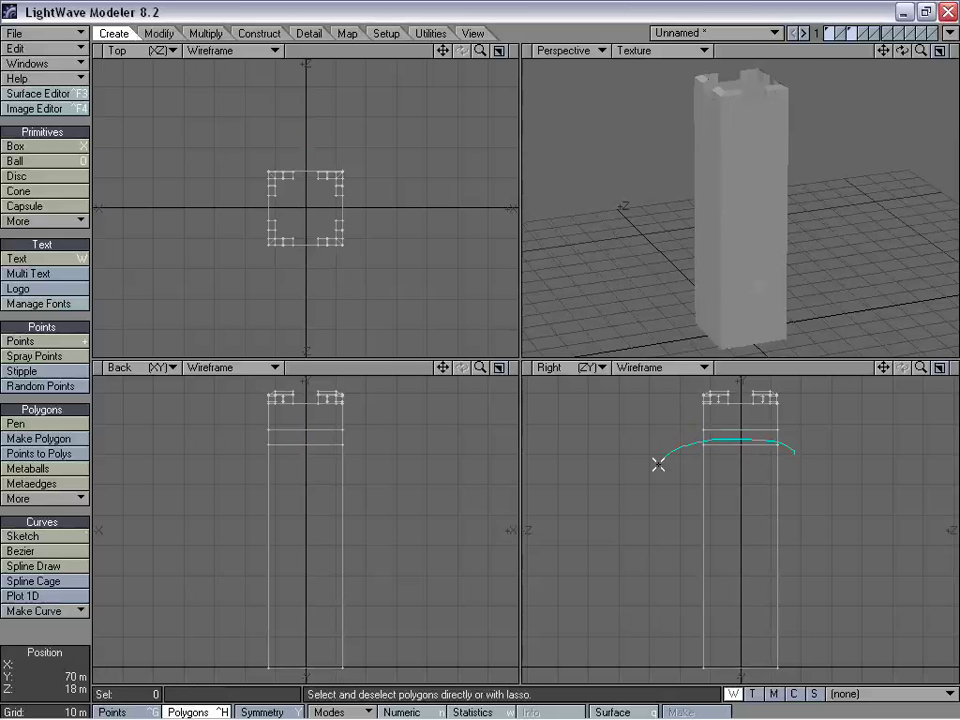
pyautogui.moveTo(801, 691); pyautogui.dragTo(818, 440, button='right')
pyautogui.hotkey('shift', 'a')
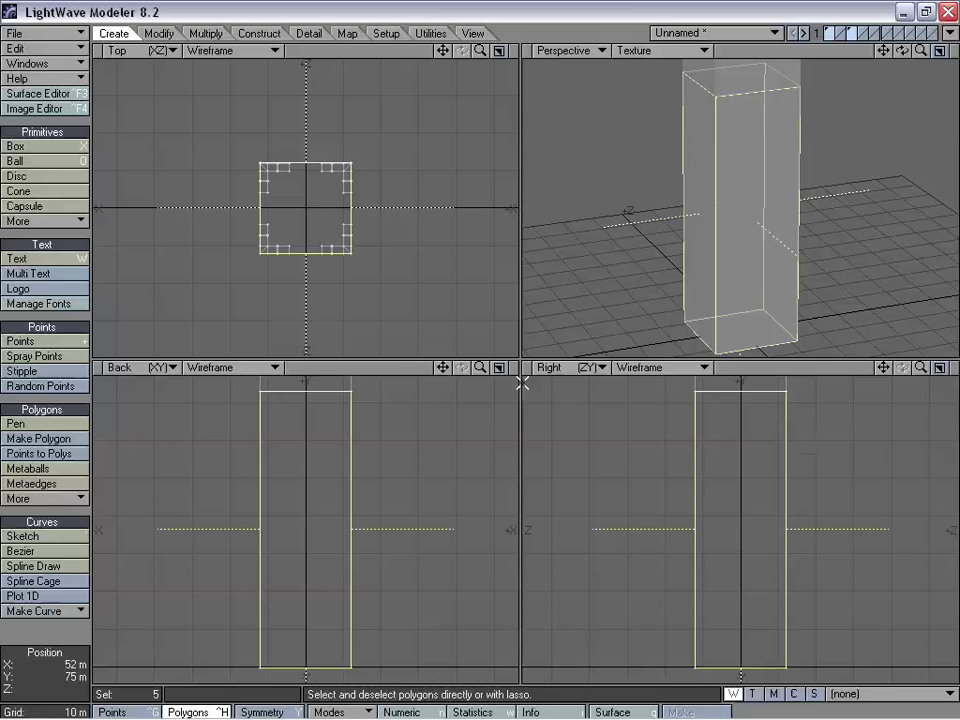
pyautogui.hotkey('shift', 'h')
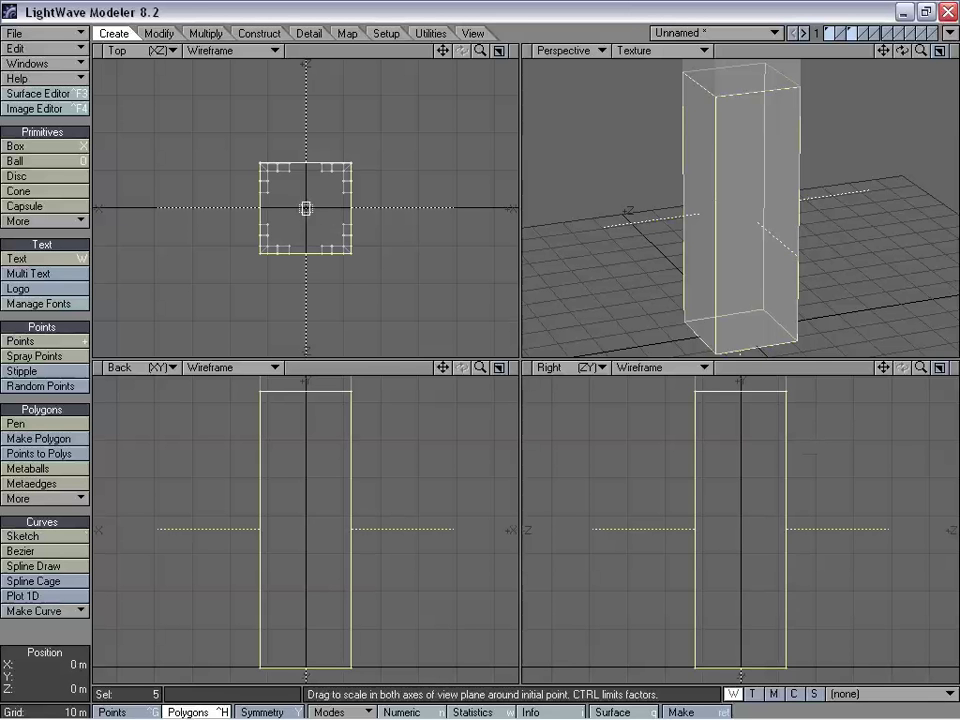
pyautogui.moveTo(306, 208)
pyautogui.keyDown('ctrl'); pyautogui.mouseDown()
pyautogui.moveTo(306, 225)
pyautogui.moveTo(305, 208)
pyautogui.moveTo(288, 208)
pyautogui.mouseUp(); pyautogui.keyUp('ctrl')
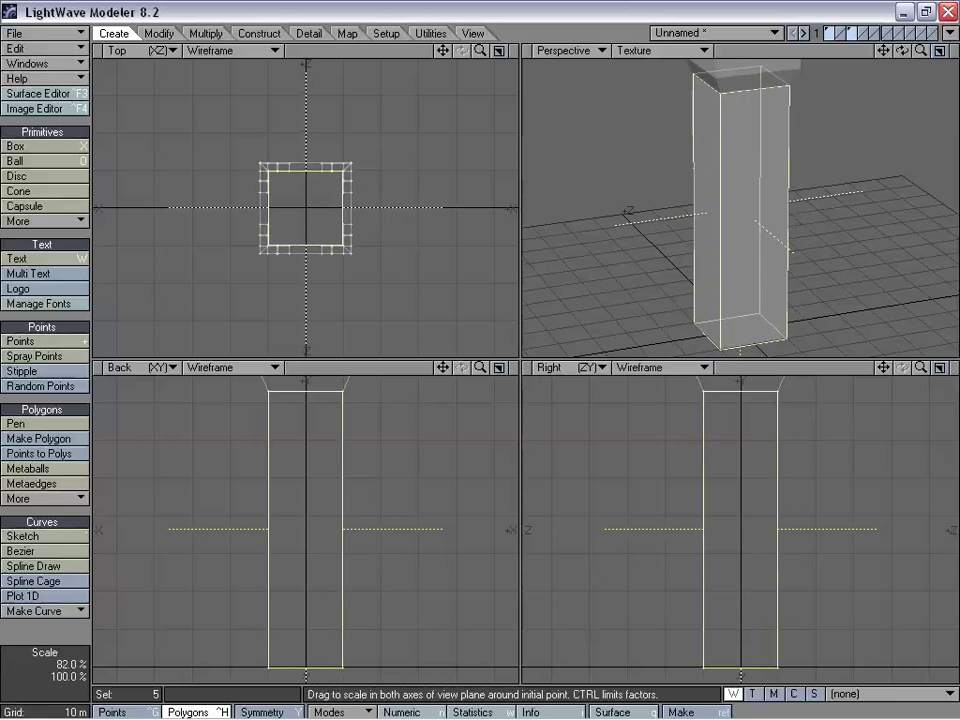
pyautogui.press('space')
pyautogui.click(78, 641)
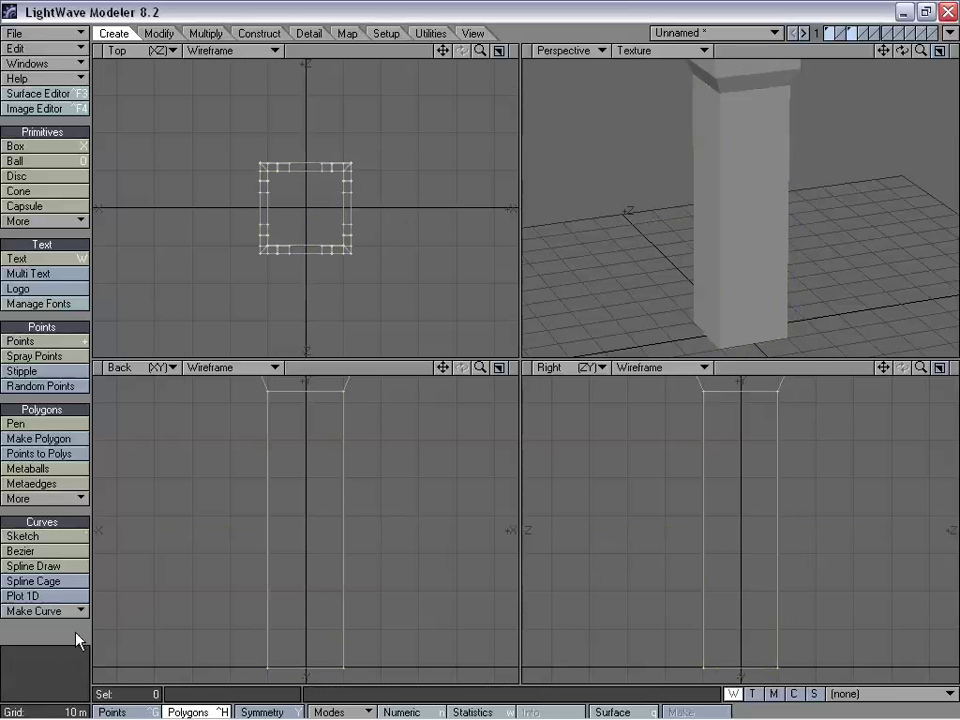
# With the previous scaling undone, narrow the shaft polygons below the lower cut less strongly around the origin in the top view and clear the selection
pyautogui.press('a')
pyautogui.keyDown('alt'); pyautogui.moveTo(697, 217); pyautogui.dragTo(746, 215); pyautogui.keyUp('alt')
pyautogui.click(726, 447)
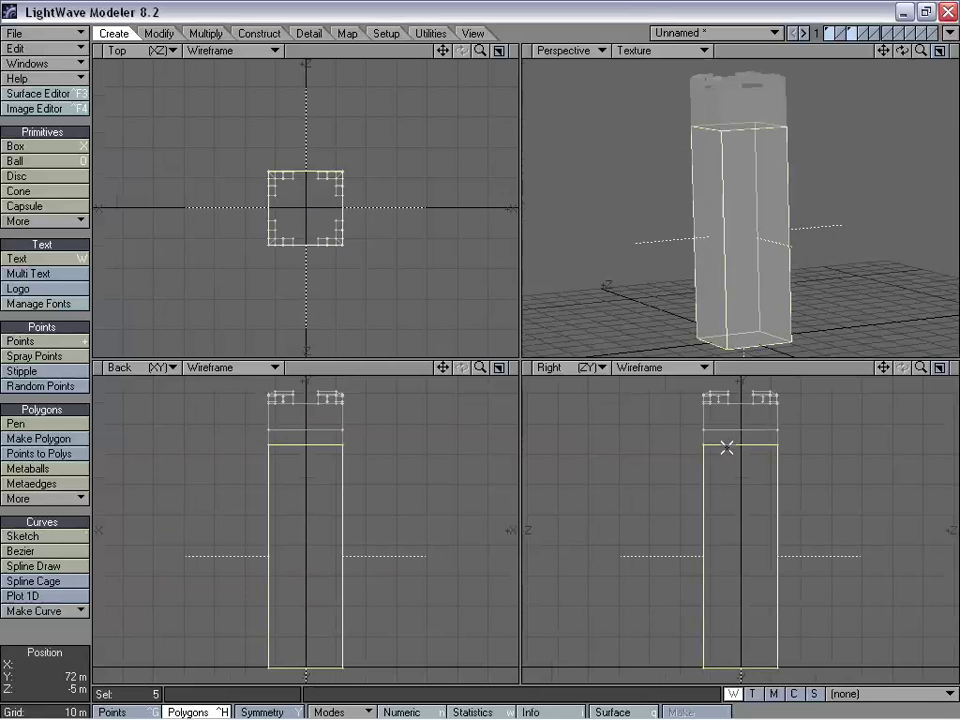
pyautogui.press('h')
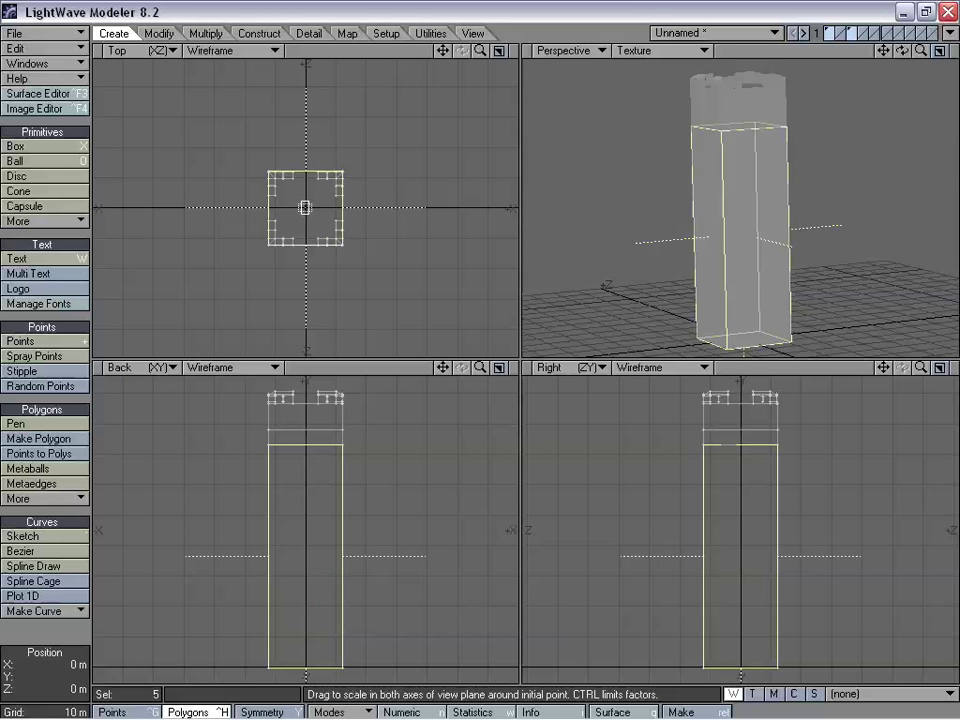
pyautogui.moveTo(306, 207); pyautogui.dragTo(275, 207)
pyautogui.click(83, 630)
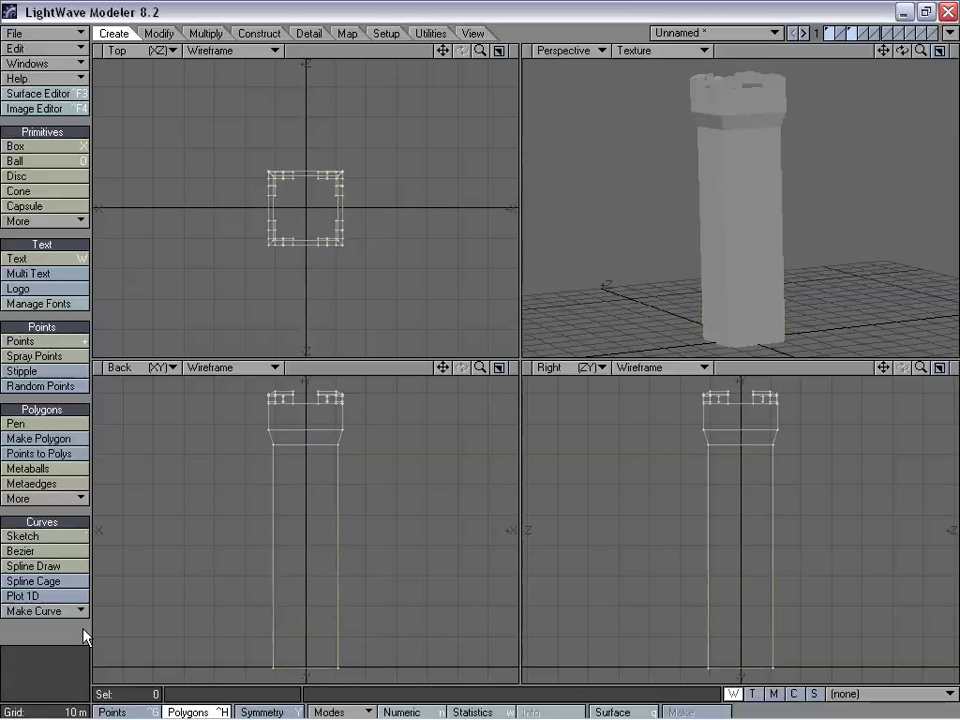
# Inspect the tower from several angles and put its layer in the foreground with the corner blocks as background
pyautogui.keyDown('alt'); pyautogui.moveTo(782, 251); pyautogui.dragTo(778, 281); pyautogui.keyUp('alt')
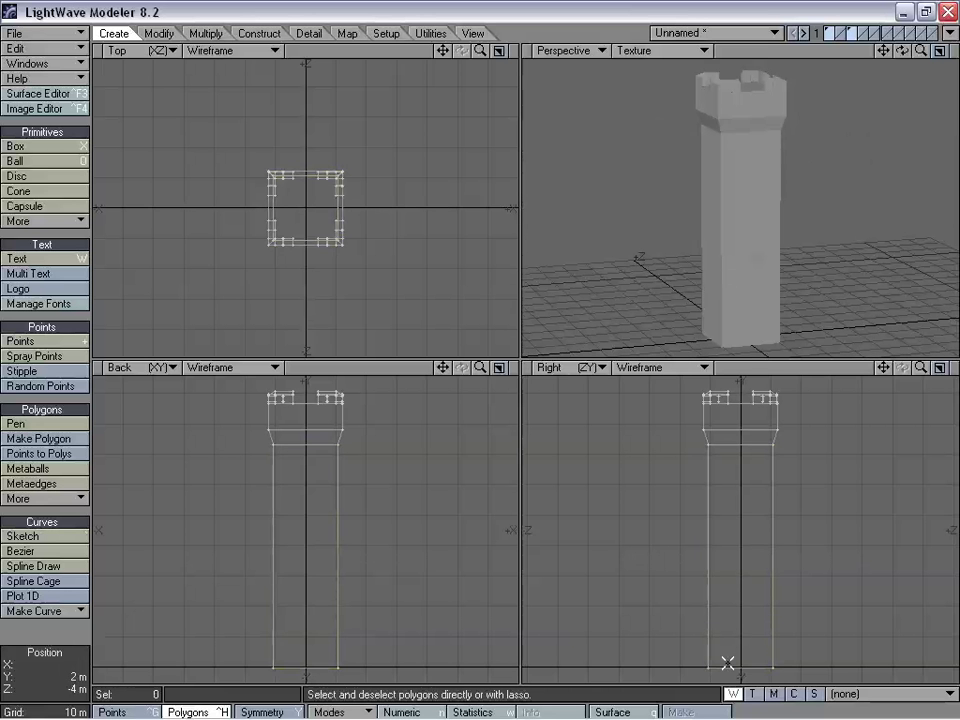
pyautogui.keyDown('alt'); pyautogui.moveTo(765, 208); pyautogui.dragTo(790, 230); pyautogui.keyUp('alt')
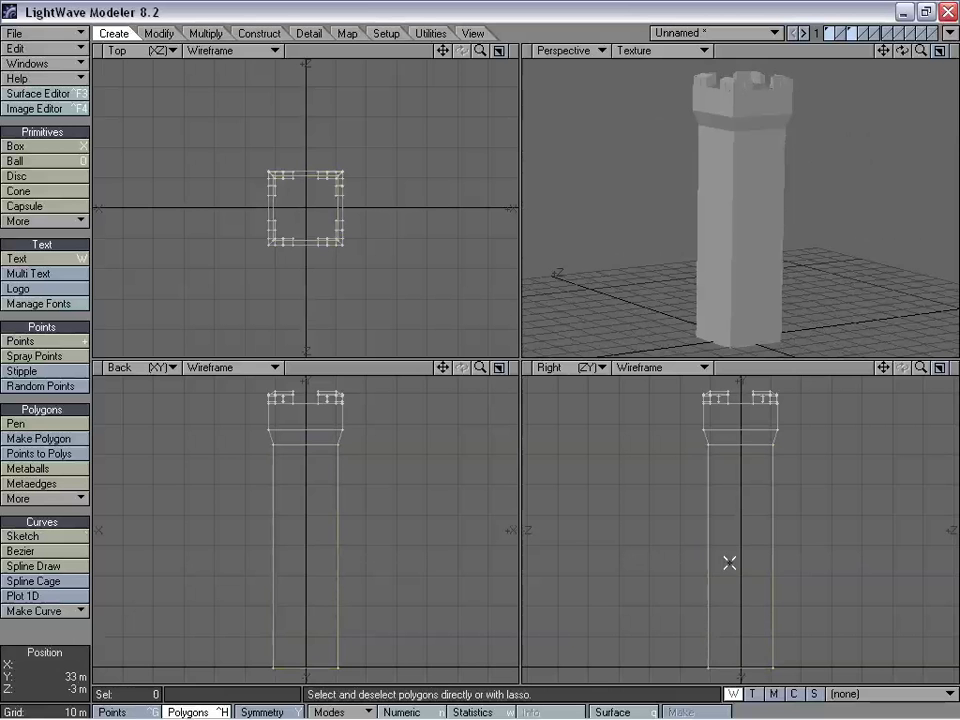
pyautogui.keyDown('alt'); pyautogui.moveTo(657, 271); pyautogui.dragTo(825, 180); pyautogui.keyUp('alt')
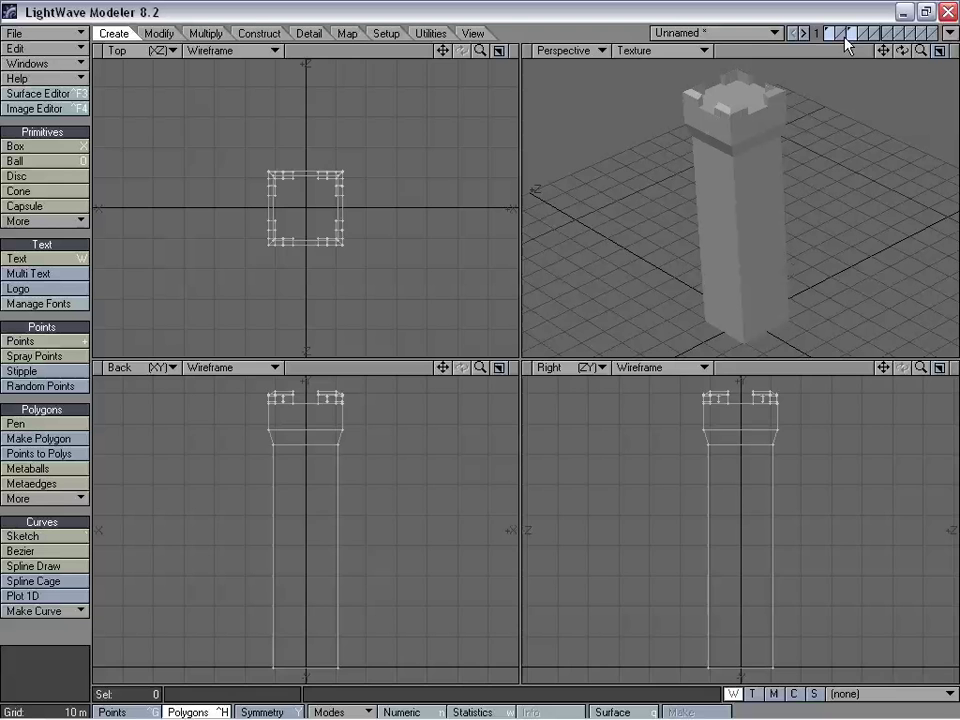
pyautogui.click(830, 36)
pyautogui.click(850, 38)
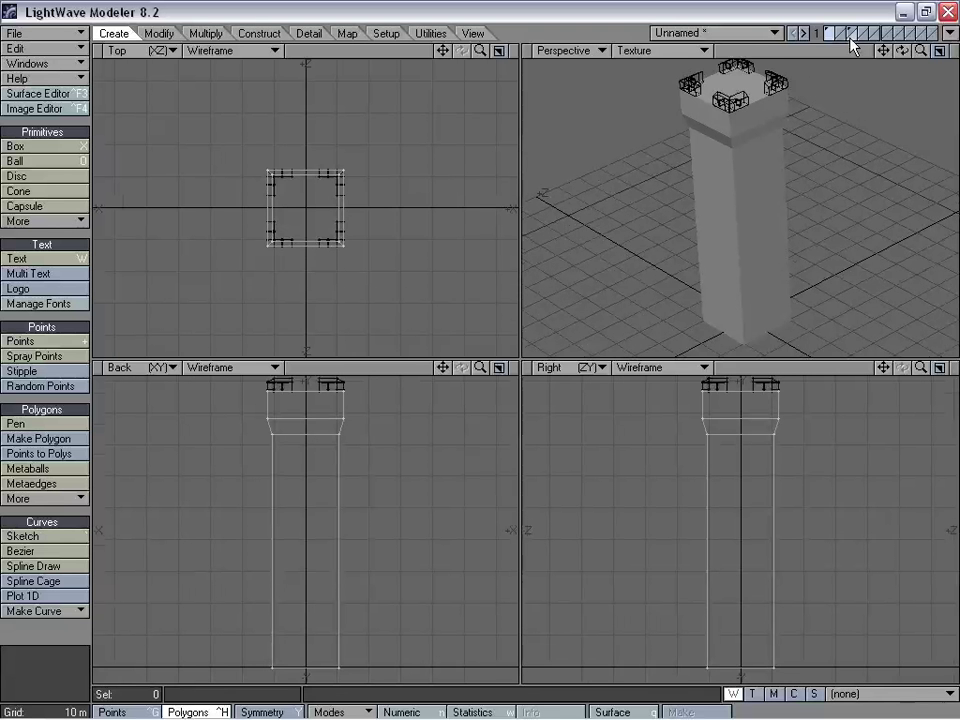
# Select the tower's top polygon and bevel it inward with a 0 m shift and an inset of about 3.4 m
pyautogui.moveTo(919, 50); pyautogui.dragTo(932, 51)
pyautogui.keyDown('alt'); pyautogui.moveTo(825, 126); pyautogui.dragTo(776, 167); pyautogui.keyUp('alt')
pyautogui.moveTo(883, 50); pyautogui.dragTo(872, 98)
pyautogui.click(780, 176)
pyautogui.keyDown('alt'); pyautogui.moveTo(753, 209); pyautogui.dragTo(672, 253); pyautogui.keyUp('alt')
pyautogui.press('b')
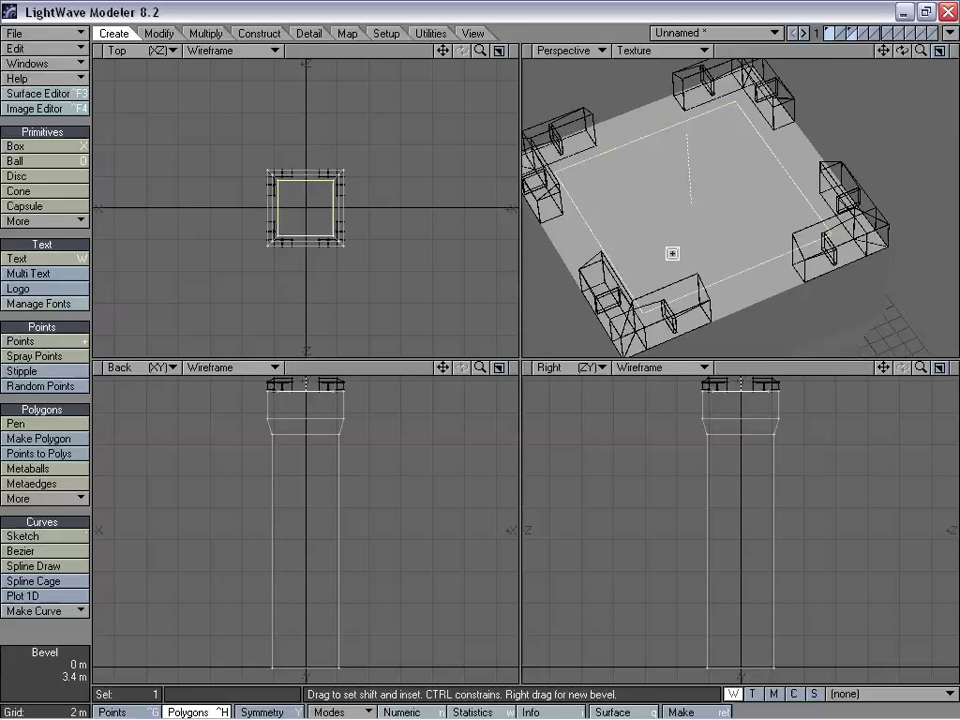
# Bevel the inset top polygon down into a recessed roof floor with sloped sides, adding narrow bevels at its rim and floor, and clear the selection
pyautogui.press('a')
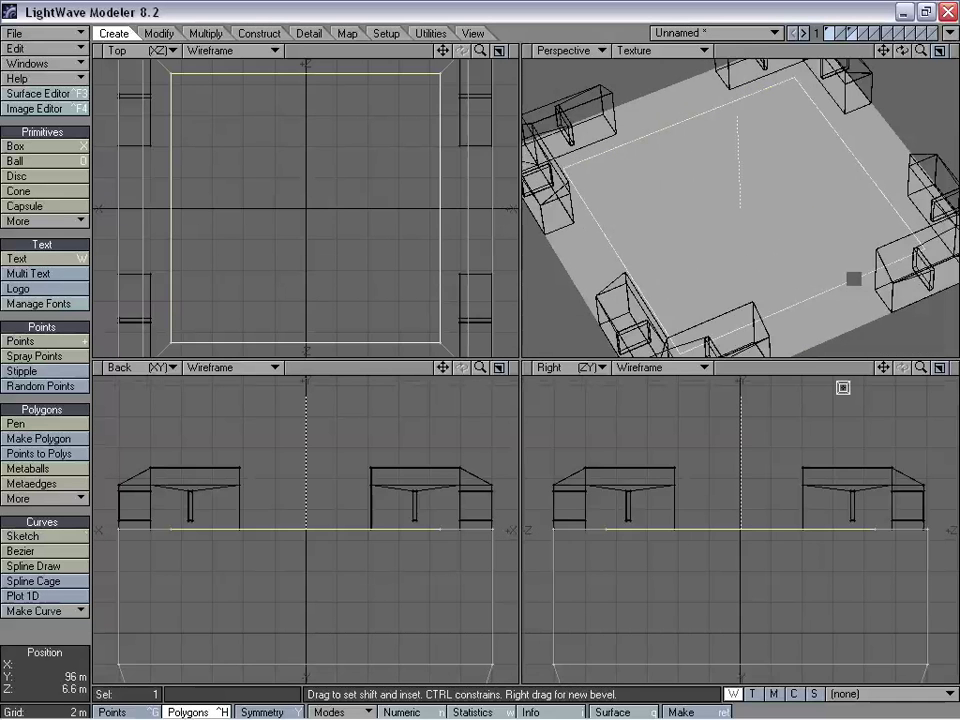
pyautogui.moveTo(736, 506); pyautogui.dragTo(732, 506, button='right')
pyautogui.moveTo(715, 481); pyautogui.dragTo(706, 504)
pyautogui.moveTo(706, 505); pyautogui.dragTo(703, 505, button='right')
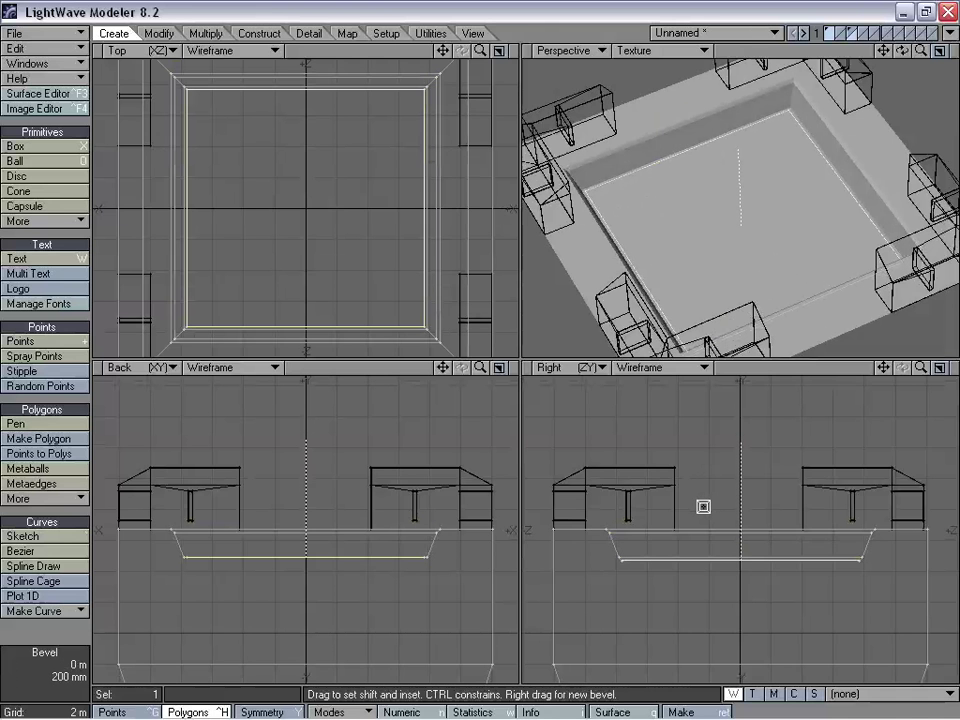
pyautogui.press('space')
pyautogui.click(50, 625)
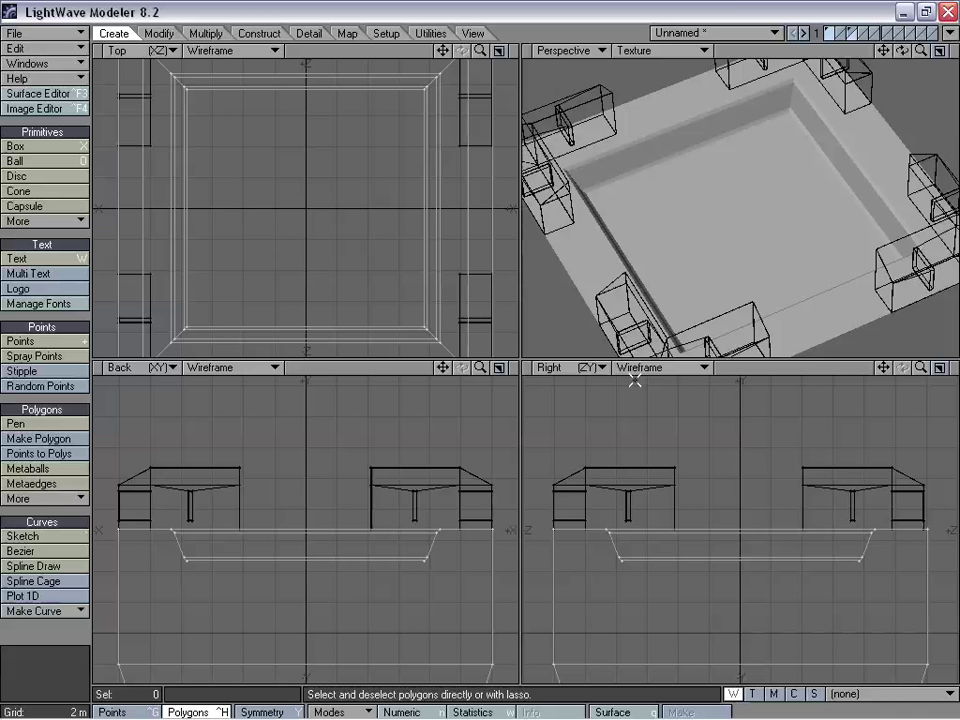
# Inspect the recessed roof and the whole tower together with its corner blocks from several angles
pyautogui.keyDown('alt'); pyautogui.moveTo(762, 270); pyautogui.dragTo(765, 123); pyautogui.keyUp('alt')
pyautogui.press('a')
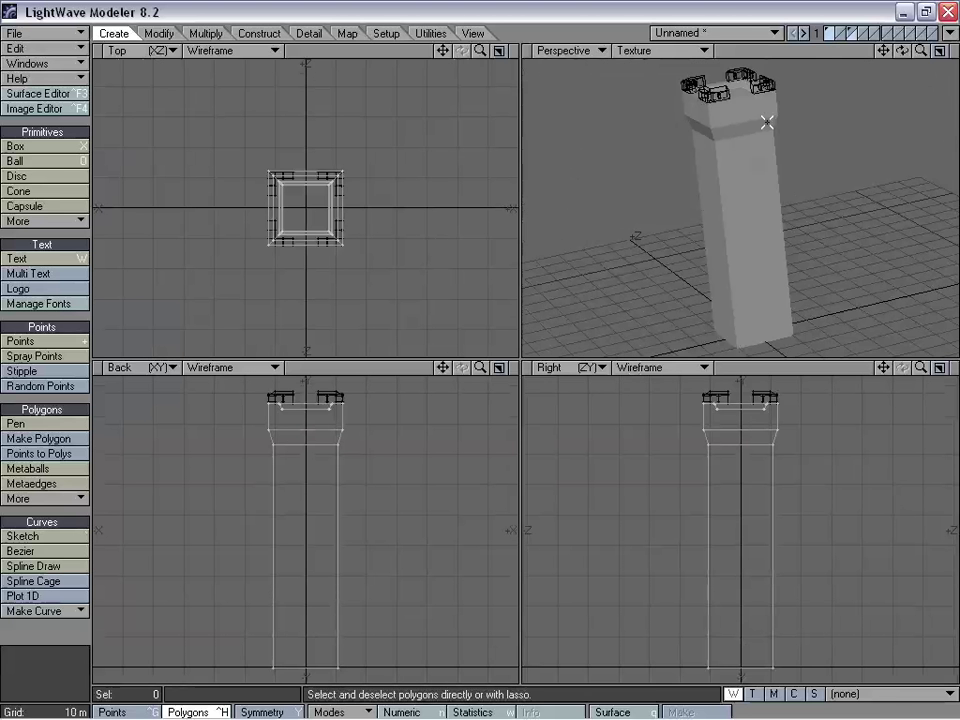
pyautogui.keyDown('alt'); pyautogui.moveTo(823, 64); pyautogui.dragTo(722, 262); pyautogui.keyUp('alt')
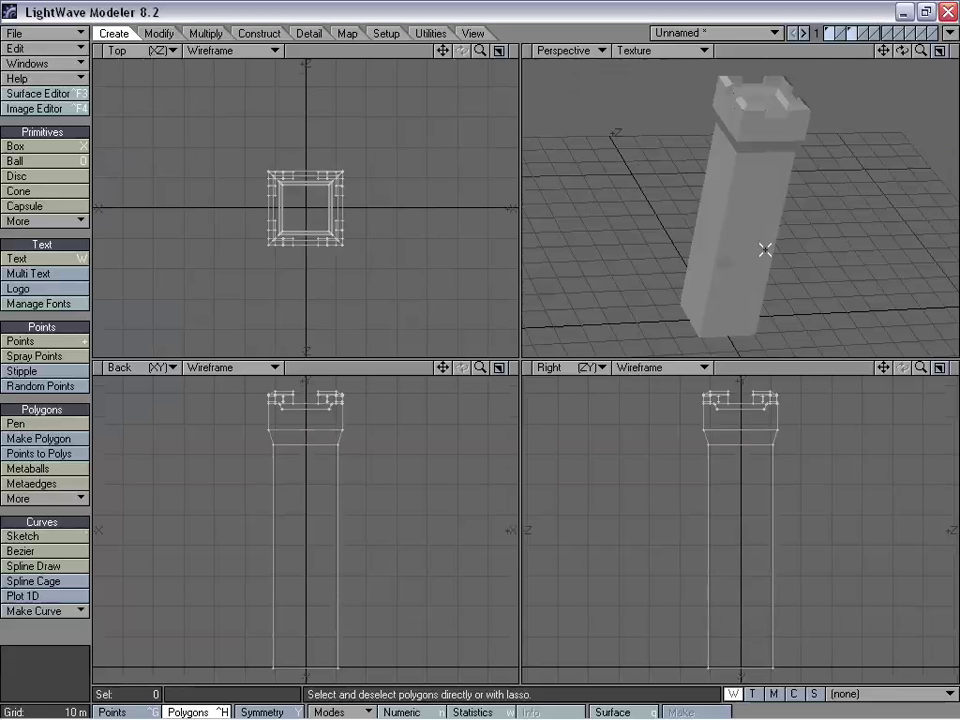
pyautogui.keyDown('alt'); pyautogui.moveTo(791, 268); pyautogui.dragTo(807, 233); pyautogui.keyUp('alt')
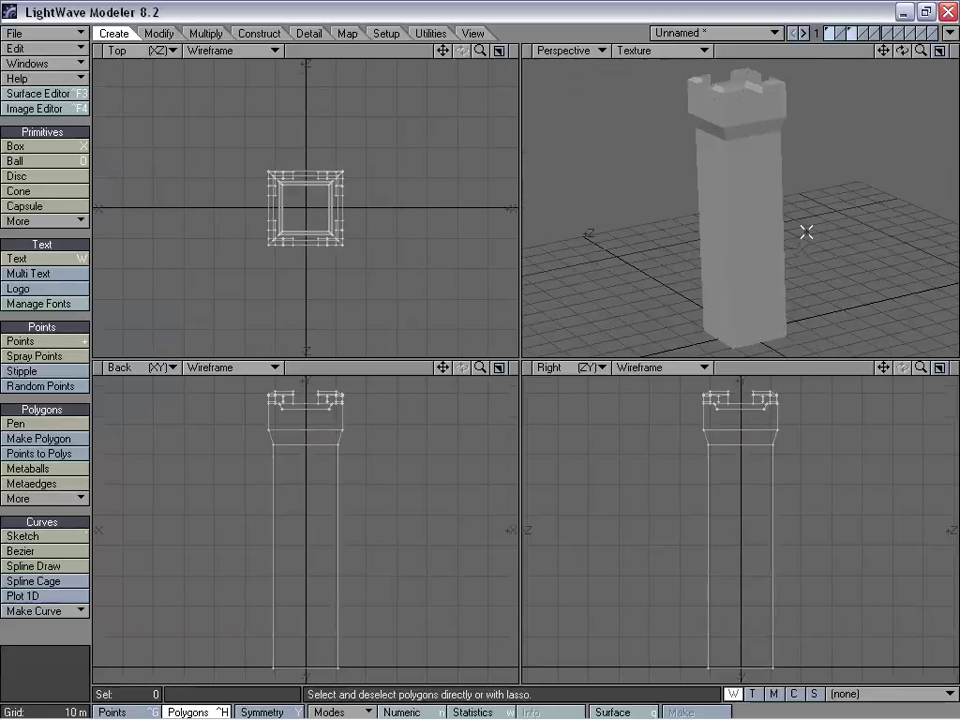
# Put an empty layer in the foreground with the tower and corner block layers as background
pyautogui.click(862, 30)
pyautogui.click(853, 37)
pyautogui.keyDown('shift'); pyautogui.click(830, 36); pyautogui.keyUp('shift')
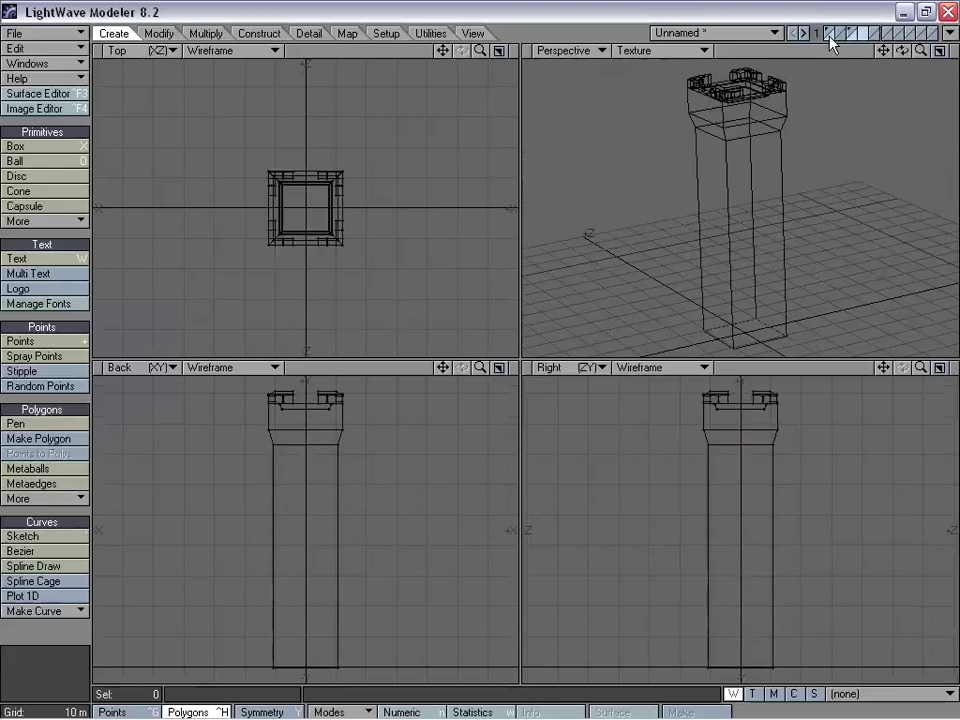
pyautogui.keyDown('alt'); pyautogui.moveTo(770, 165); pyautogui.dragTo(757, 140); pyautogui.keyUp('alt')
pyautogui.click(62, 147)
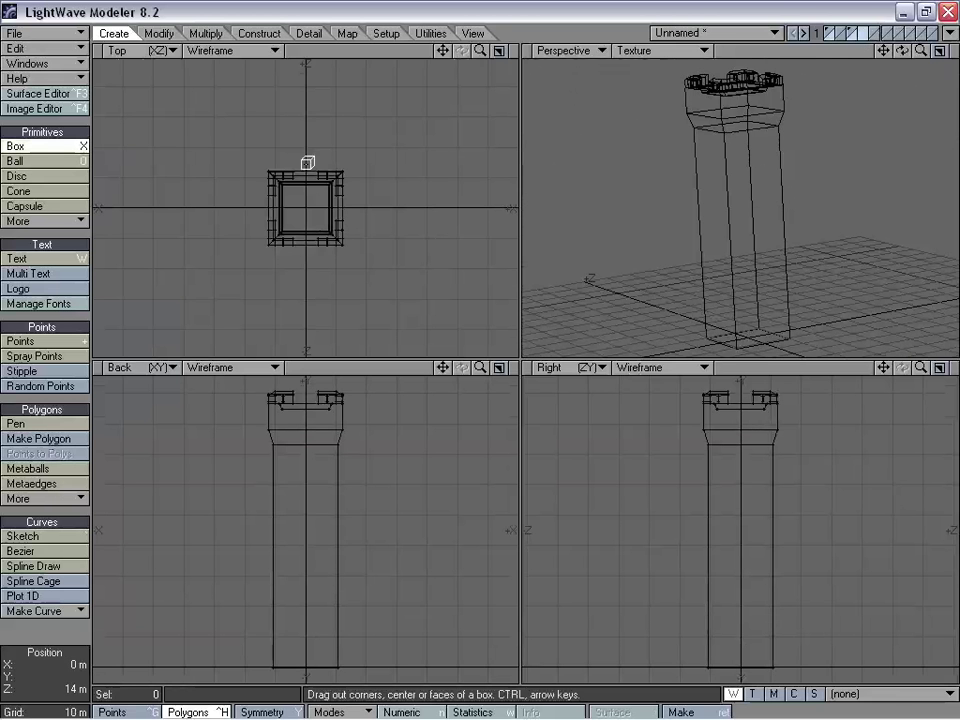
pyautogui.moveTo(306, 153); pyautogui.dragTo(309, 278)
pyautogui.moveTo(312, 531); pyautogui.dragTo(306, 506)
pyautogui.press('space')
pyautogui.press('.')
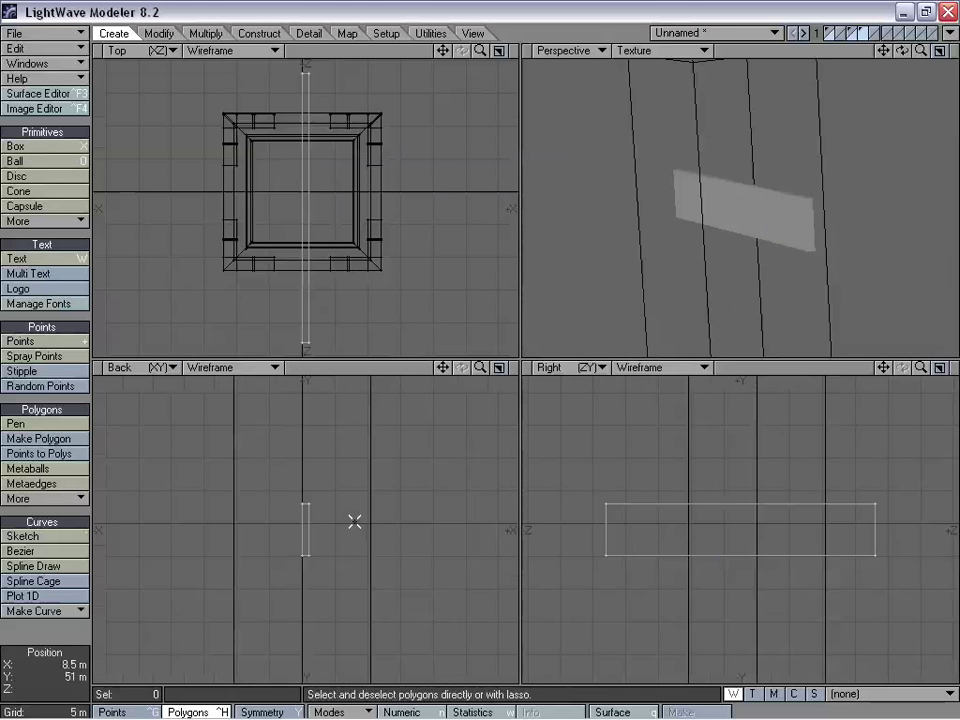
pyautogui.press('Delete')
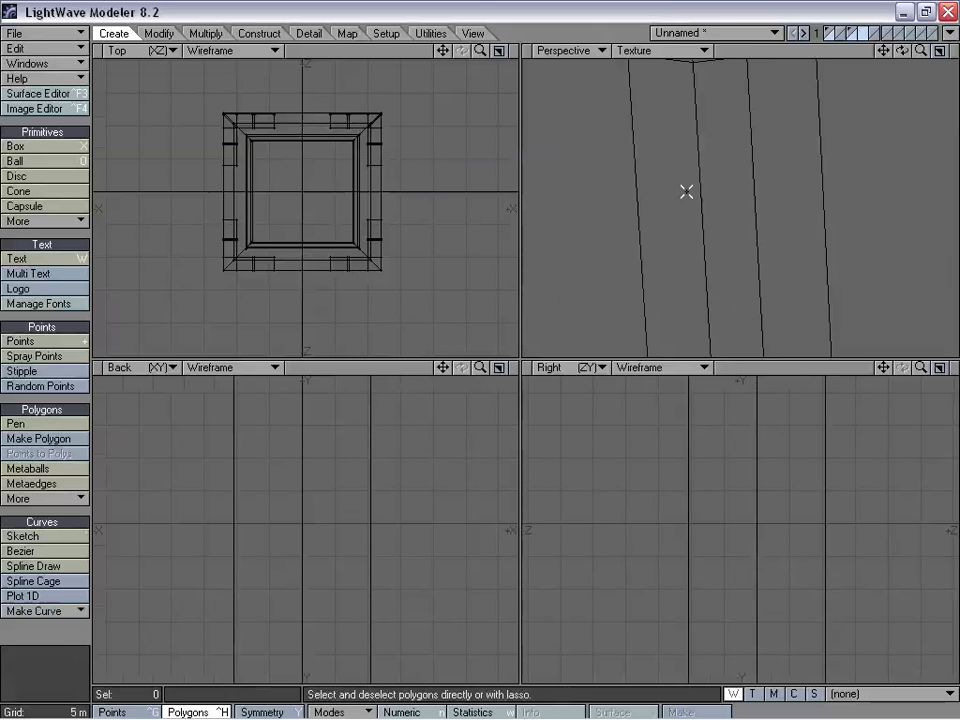
# Copy the cross-shaped arrow slit polygons from the Tower_Round_Large object into the empty layer of the unnamed tower object
pyautogui.click(765, 32)
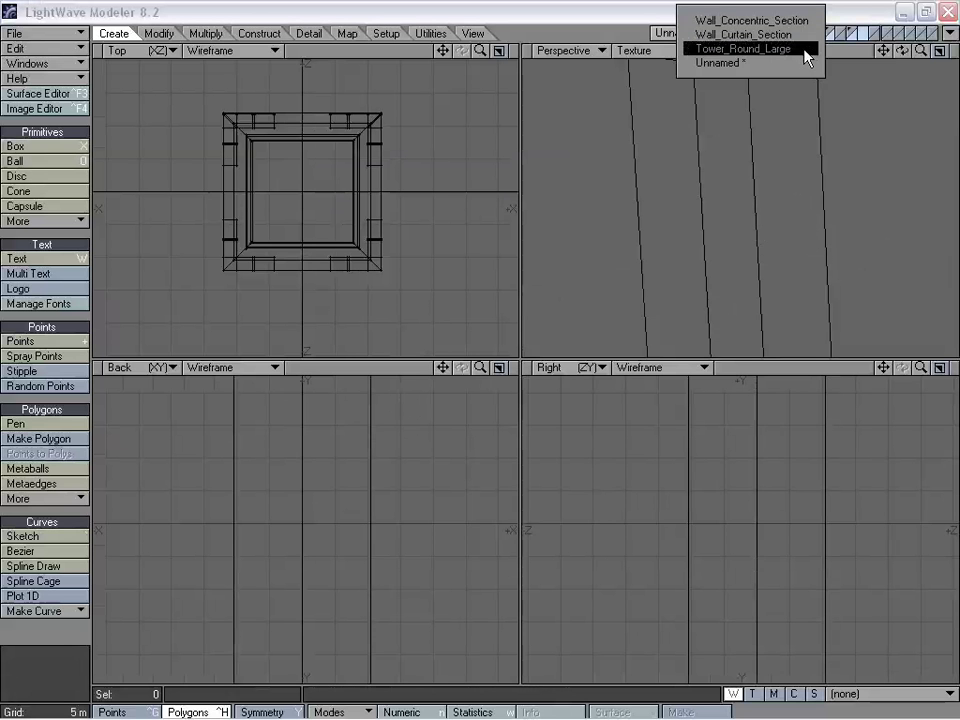
pyautogui.click(804, 49)
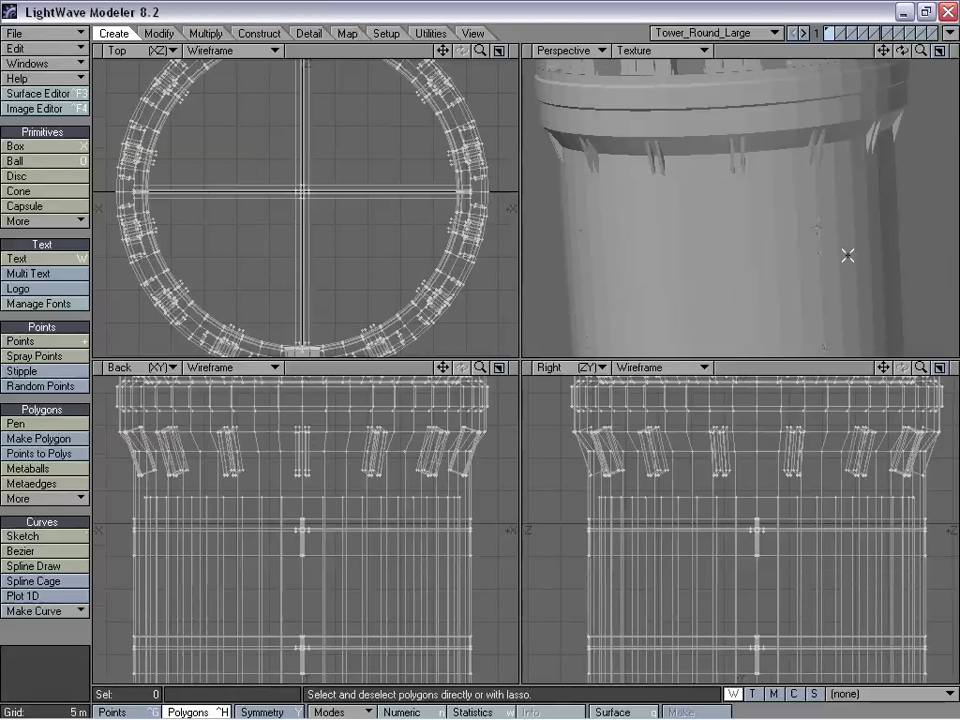
pyautogui.keyDown('alt'); pyautogui.moveTo(847, 256); pyautogui.dragTo(793, 239); pyautogui.keyUp('alt')
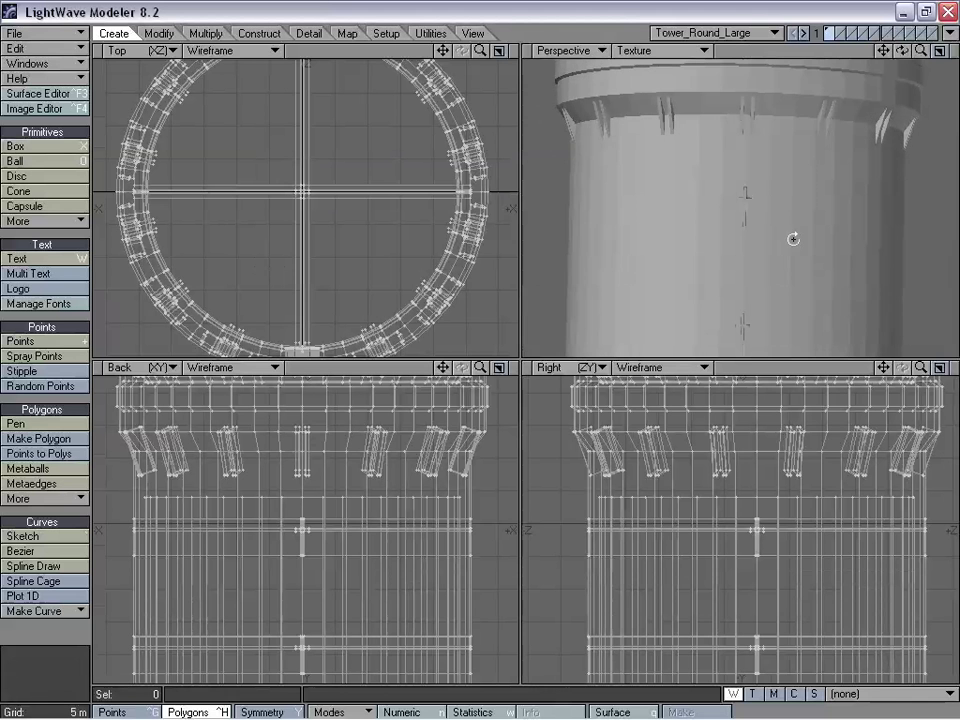
pyautogui.moveTo(921, 50); pyautogui.dragTo(956, 50)
pyautogui.keyDown('alt'); pyautogui.moveTo(792, 172); pyautogui.dragTo(778, 195); pyautogui.keyUp('alt')
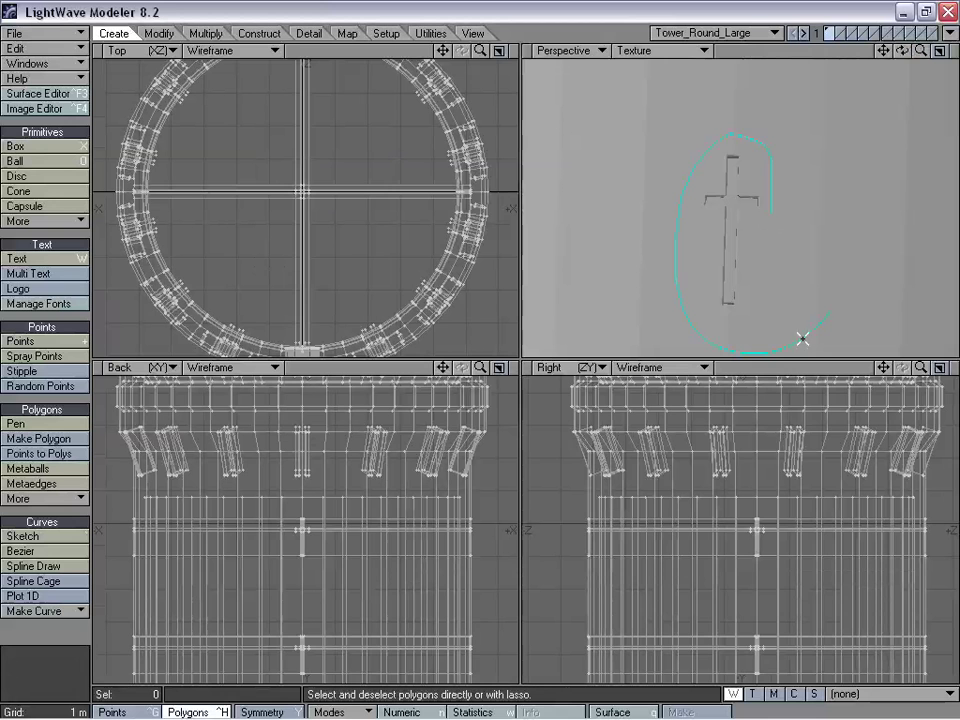
pyautogui.moveTo(802, 338); pyautogui.dragTo(813, 187, button='right')
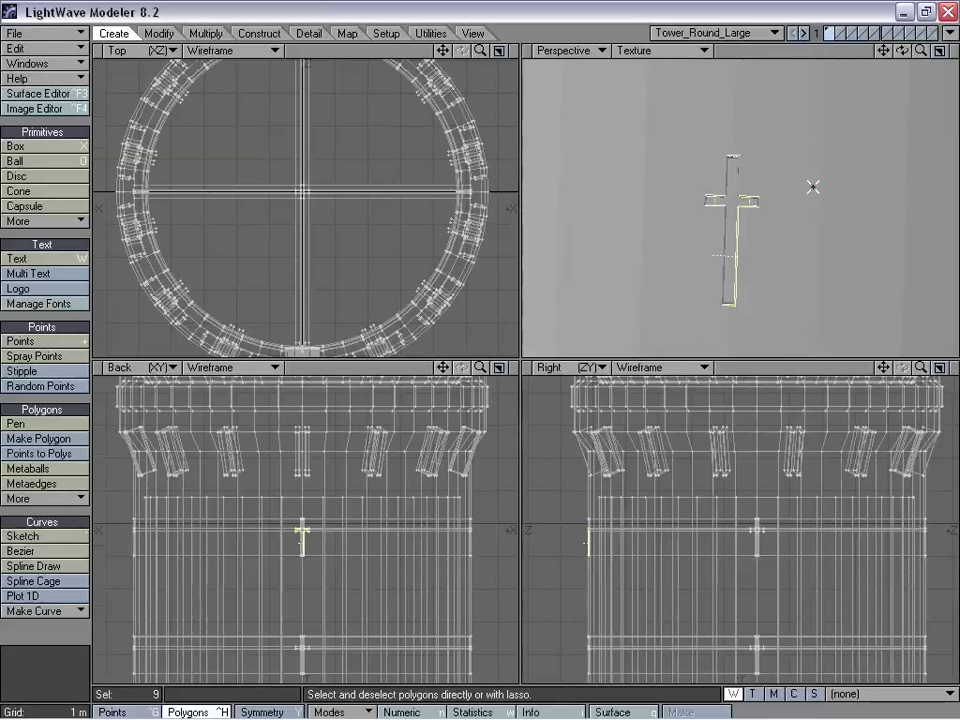
pyautogui.click(755, 33)
pyautogui.click(760, 40)
pyautogui.press('v')
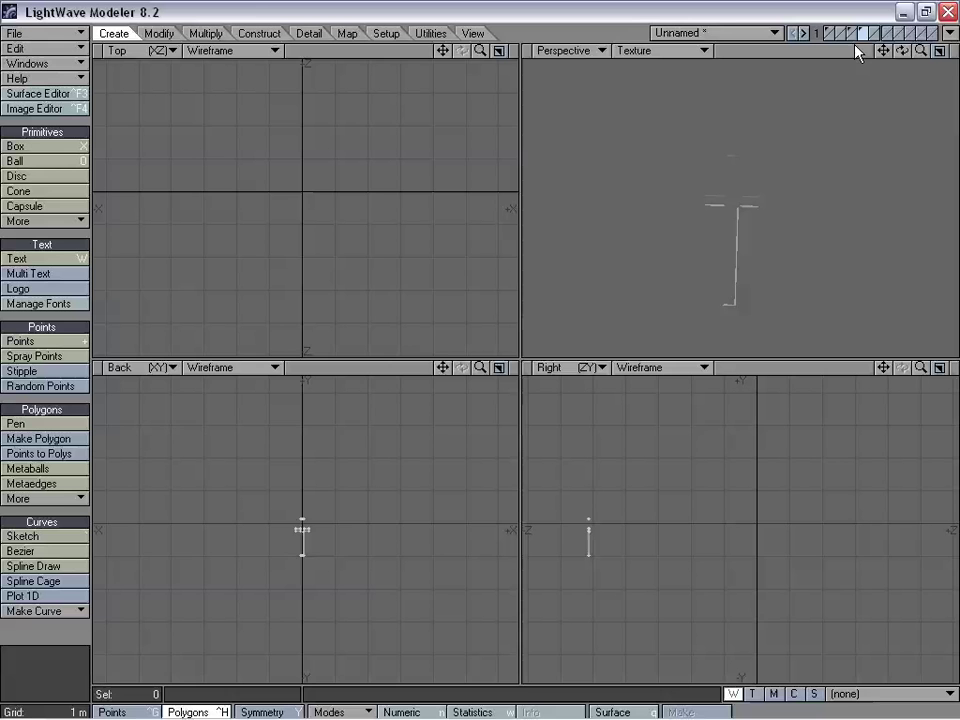
# Examine the pasted arrow slit's size and position against the tower and corner block layers in the background
pyautogui.click(853, 39)
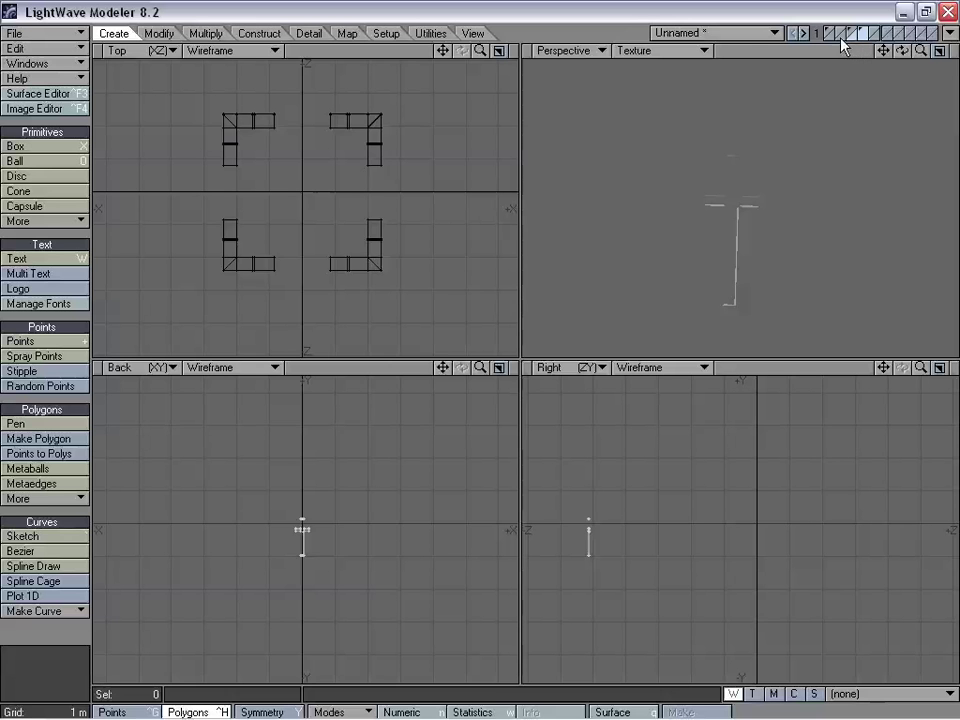
pyautogui.click(830, 38)
pyautogui.hotkey('shift', 'a')
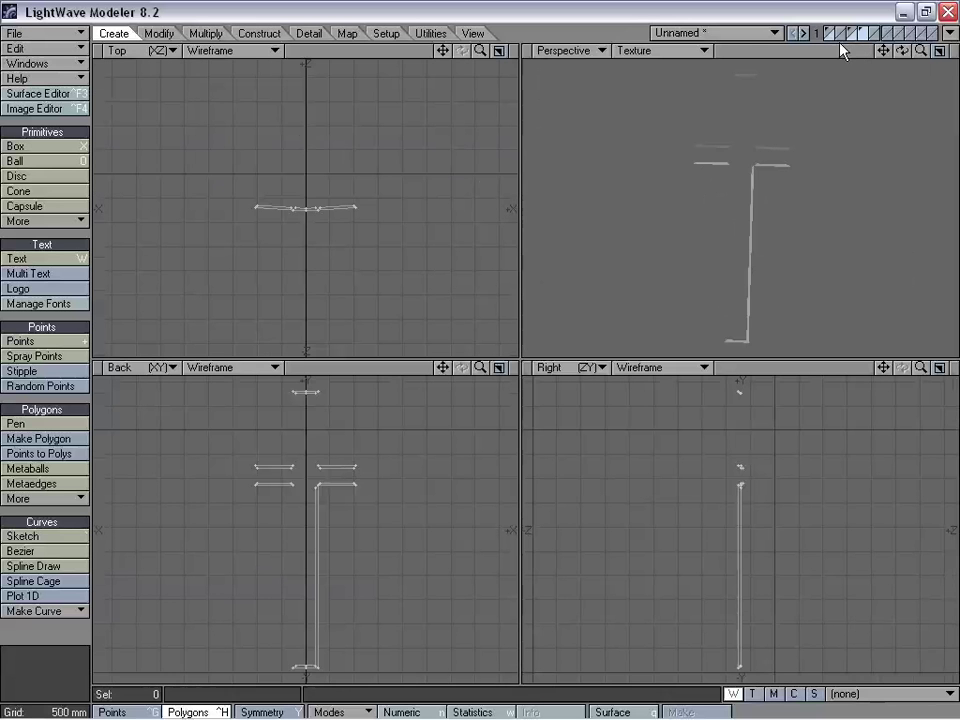
pyautogui.click(841, 36)
pyautogui.moveTo(478, 367); pyautogui.dragTo(575, 367)
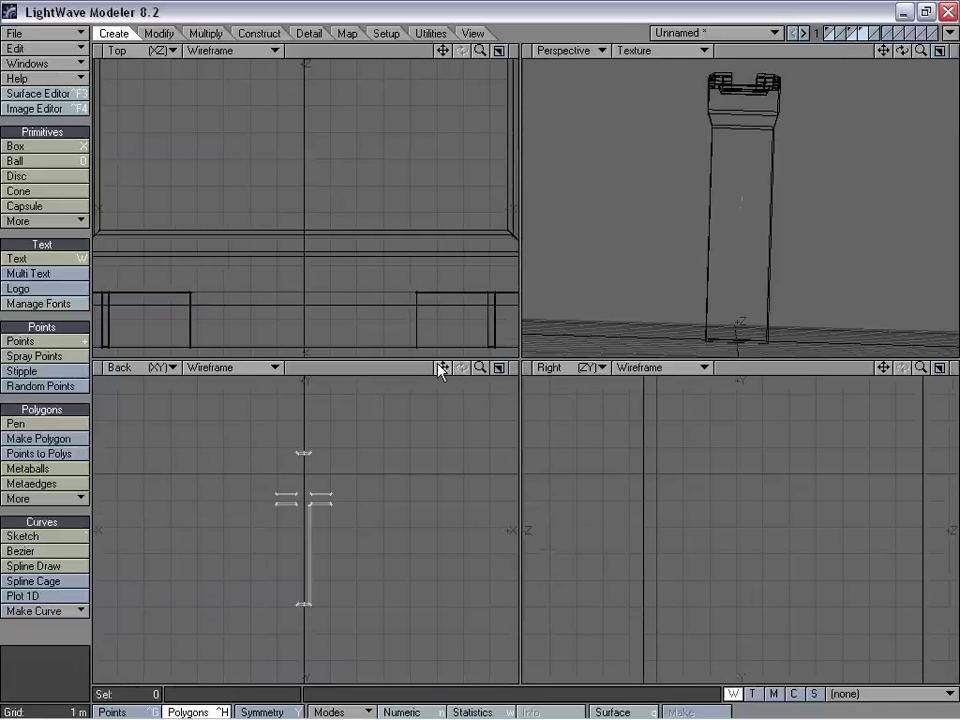
# In an empty layer with the slit as background, build a box over its vertical bar, about 500 mm wide and 5.8 m high, with depth along Z
pyautogui.click(867, 34)
pyautogui.click(864, 38)
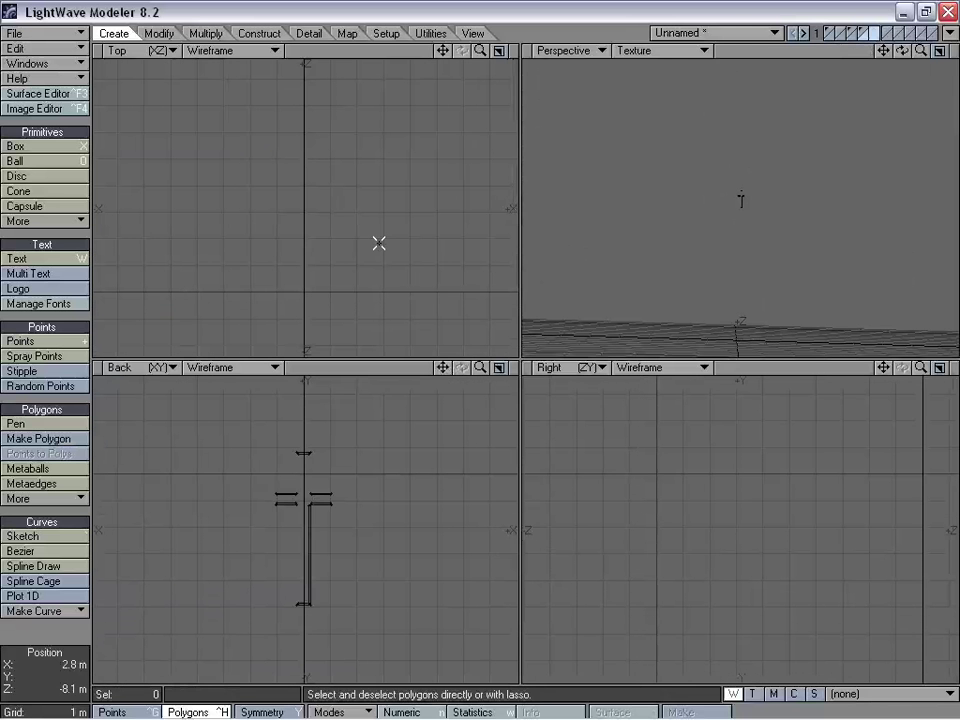
pyautogui.click(36, 147)
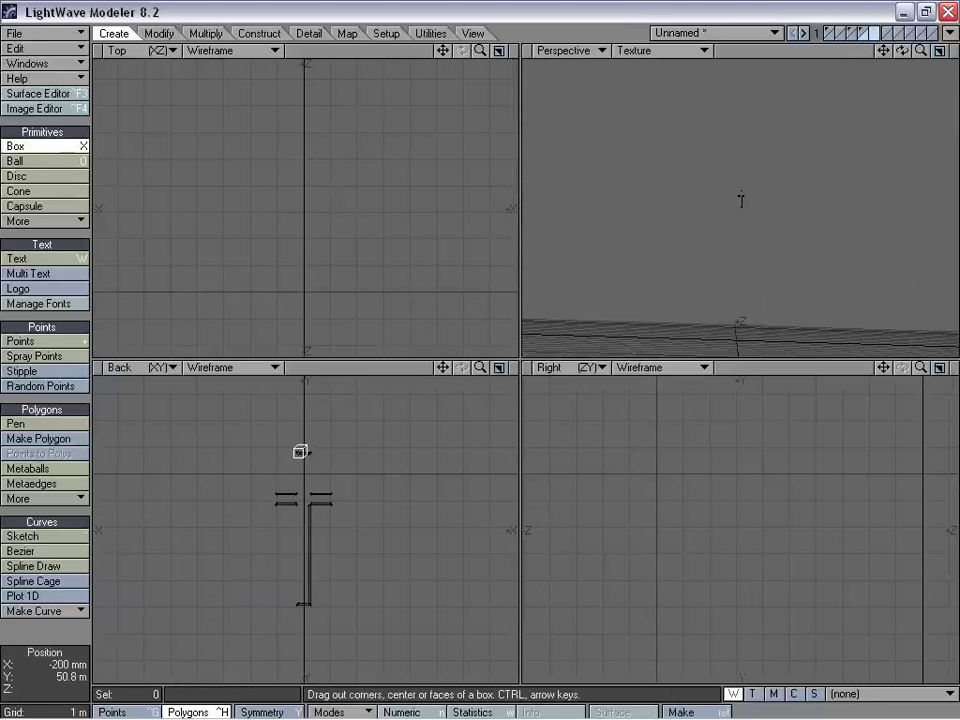
pyautogui.moveTo(301, 452); pyautogui.dragTo(313, 605)
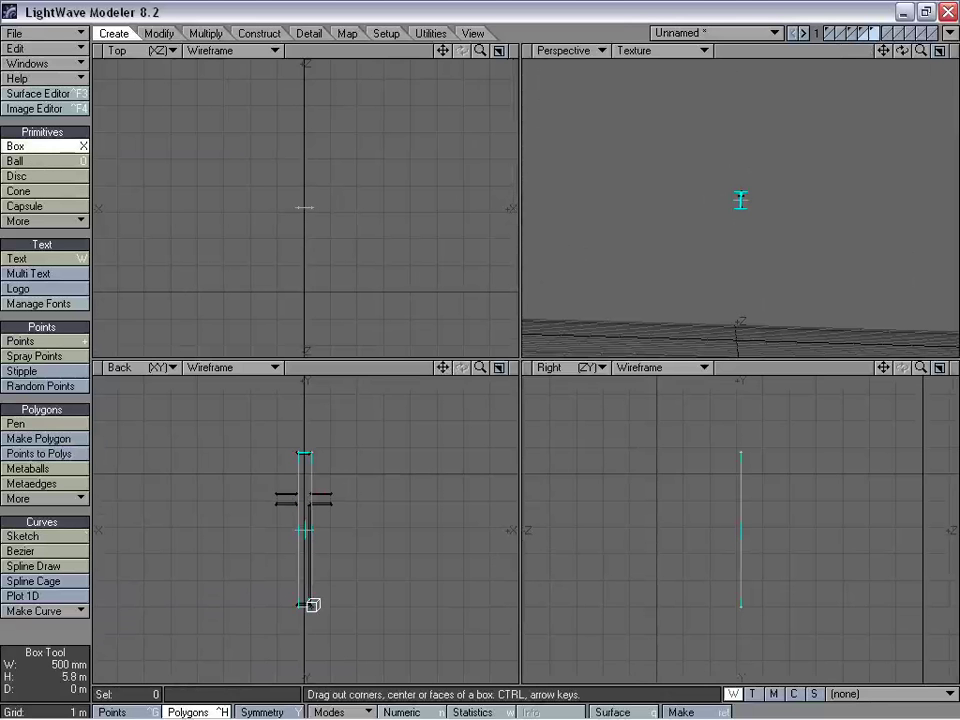
pyautogui.moveTo(480, 367); pyautogui.dragTo(468, 366)
pyautogui.moveTo(281, 510); pyautogui.dragTo(300, 500)
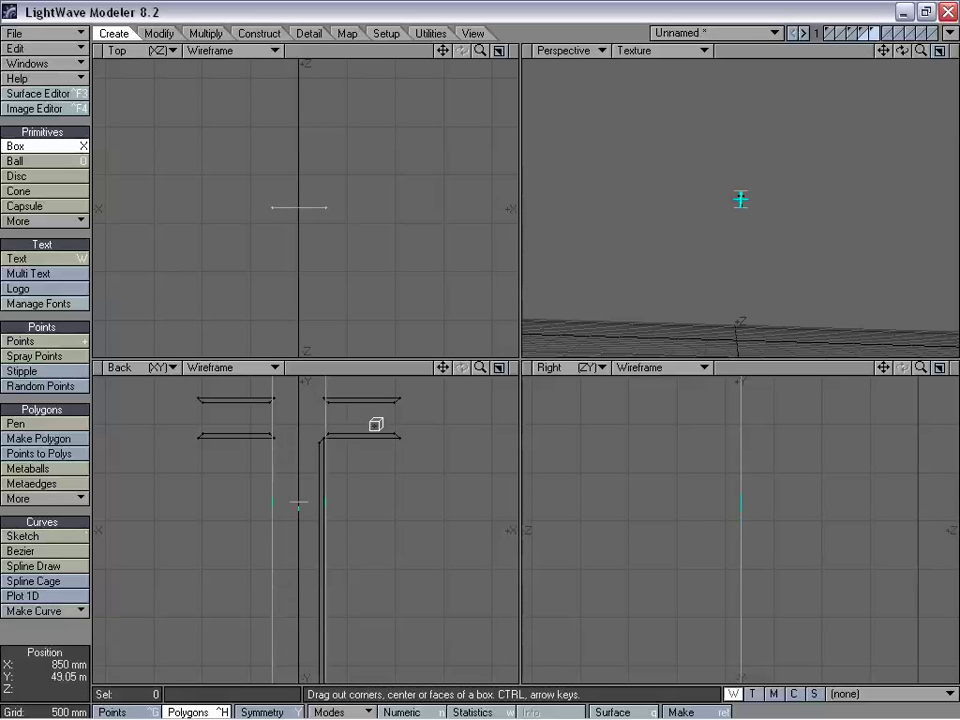
pyautogui.moveTo(480, 367); pyautogui.dragTo(463, 367)
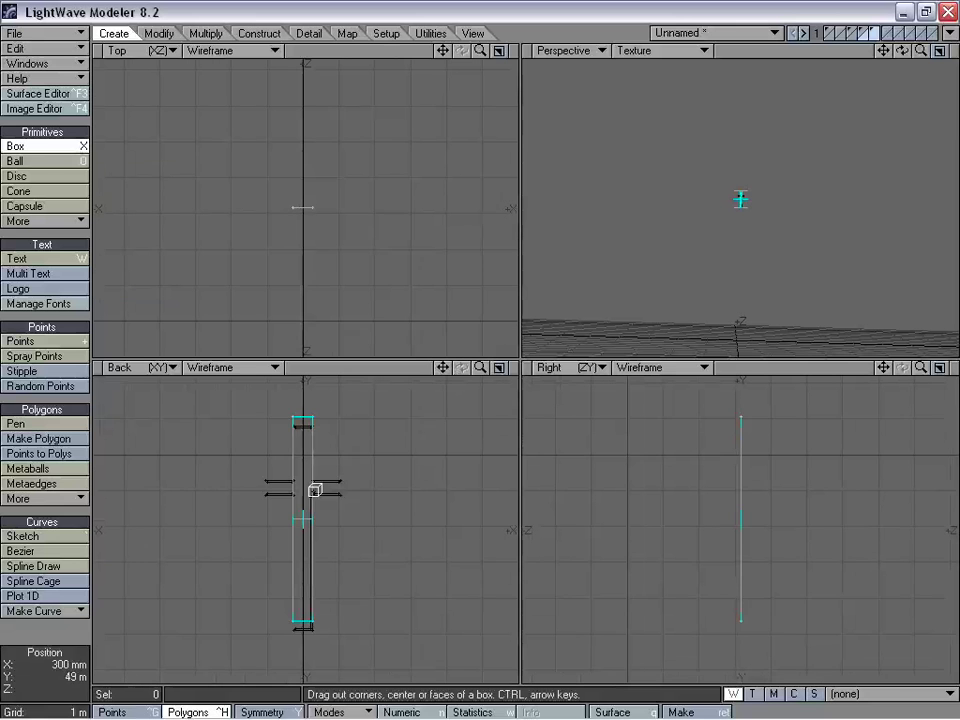
pyautogui.moveTo(754, 525); pyautogui.dragTo(881, 491)
pyautogui.press('space')
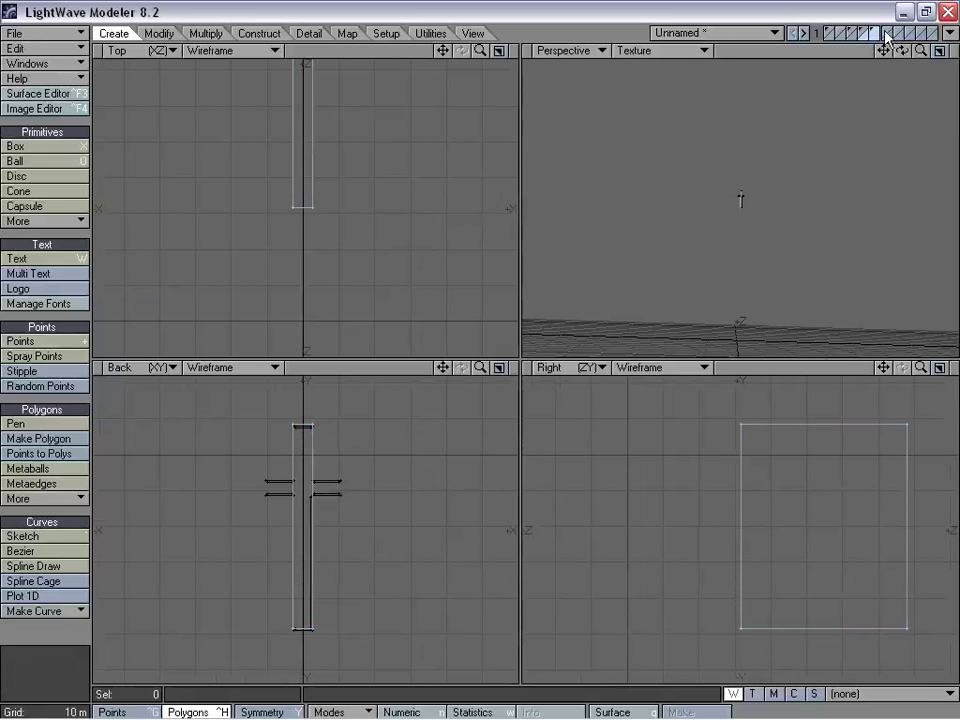
# Add a centred crossbar box over the slit's arms, about 2.1 m wide and 500 mm high, matching the vertical box's depth of about 4.64 m
pyautogui.click(22, 148)
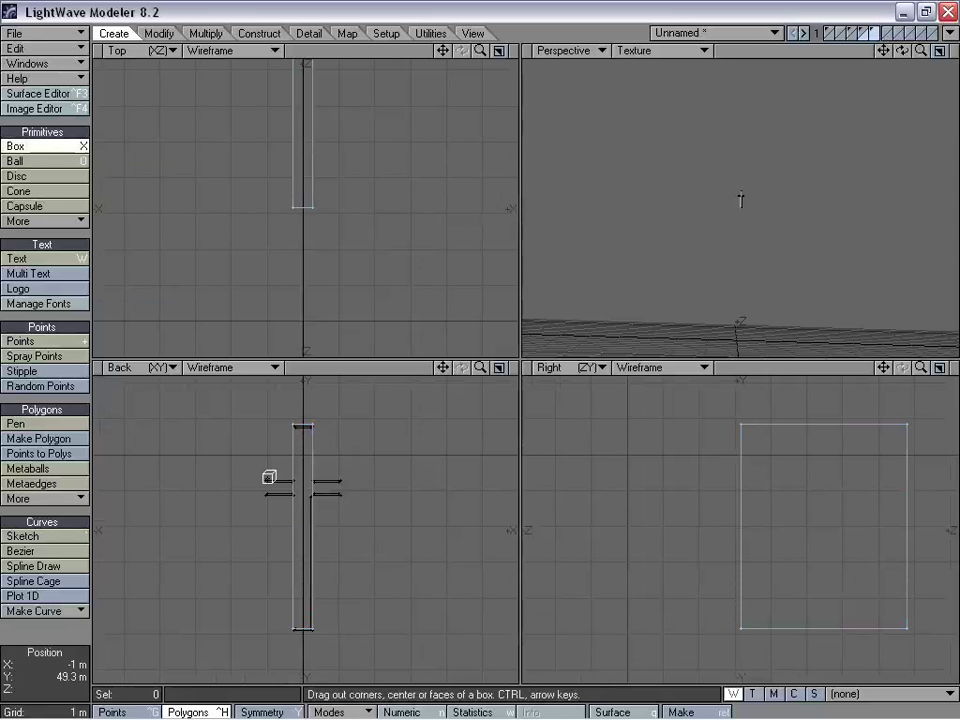
pyautogui.moveTo(268, 479); pyautogui.dragTo(337, 494)
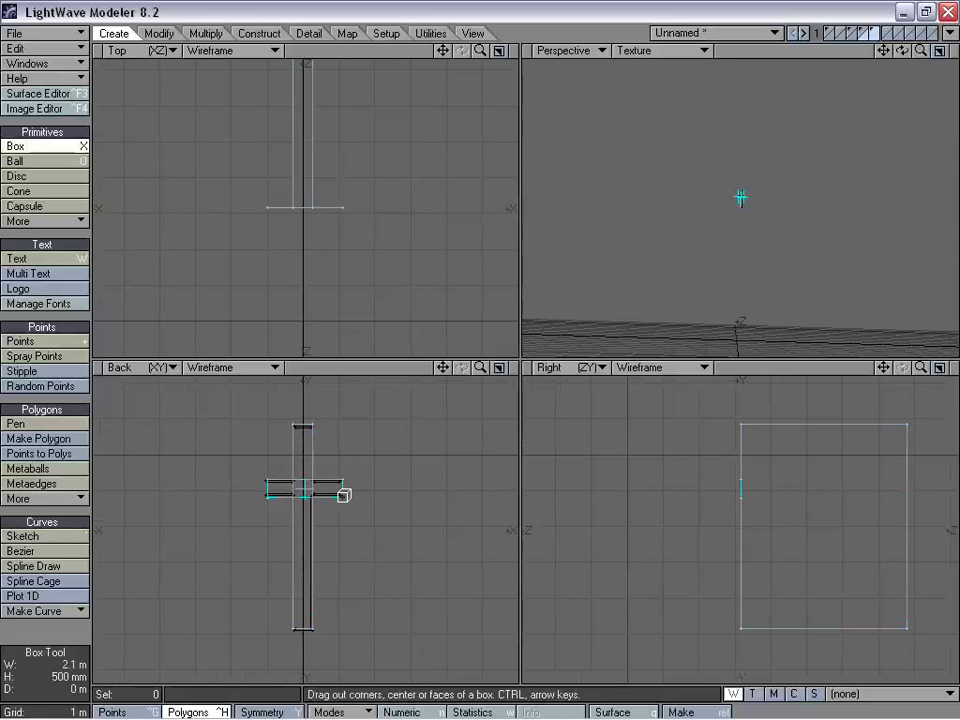
pyautogui.moveTo(443, 367); pyautogui.dragTo(530, 367)
pyautogui.moveTo(356, 463); pyautogui.dragTo(351, 463)
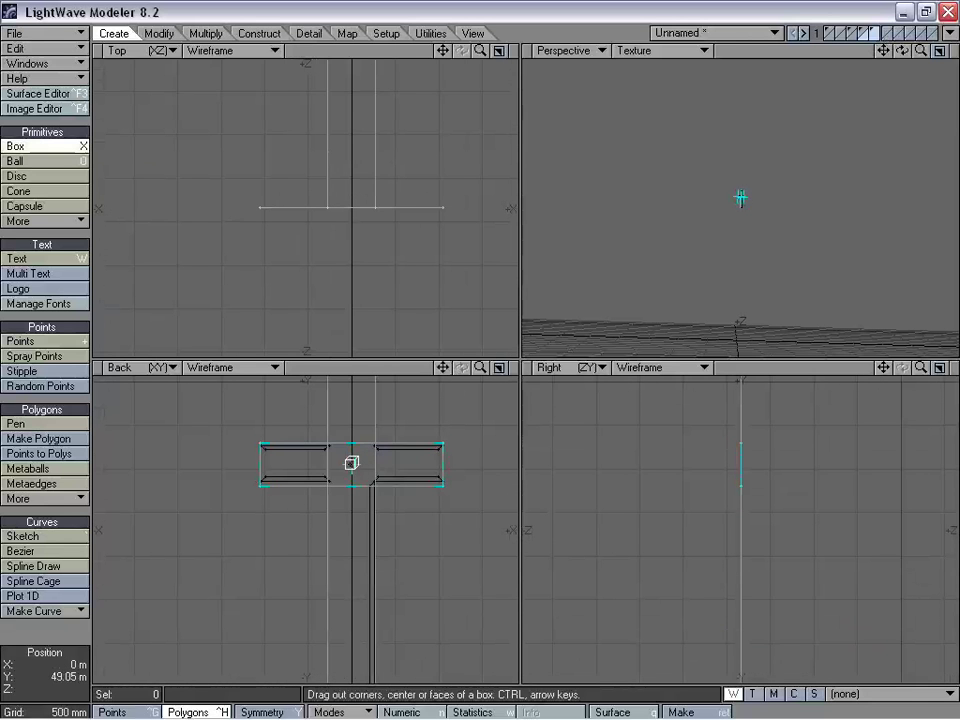
pyautogui.moveTo(830, 468); pyautogui.dragTo(902, 450)
pyautogui.moveTo(921, 367); pyautogui.dragTo(880, 367)
pyautogui.moveTo(782, 516); pyautogui.dragTo(830, 513)
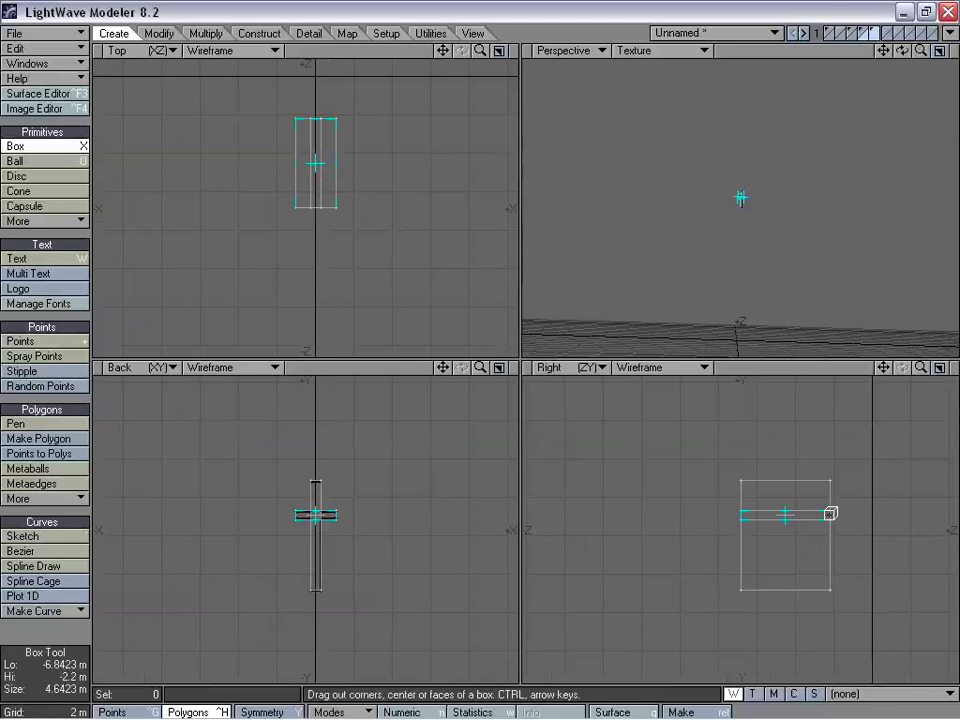
pyautogui.press('space')
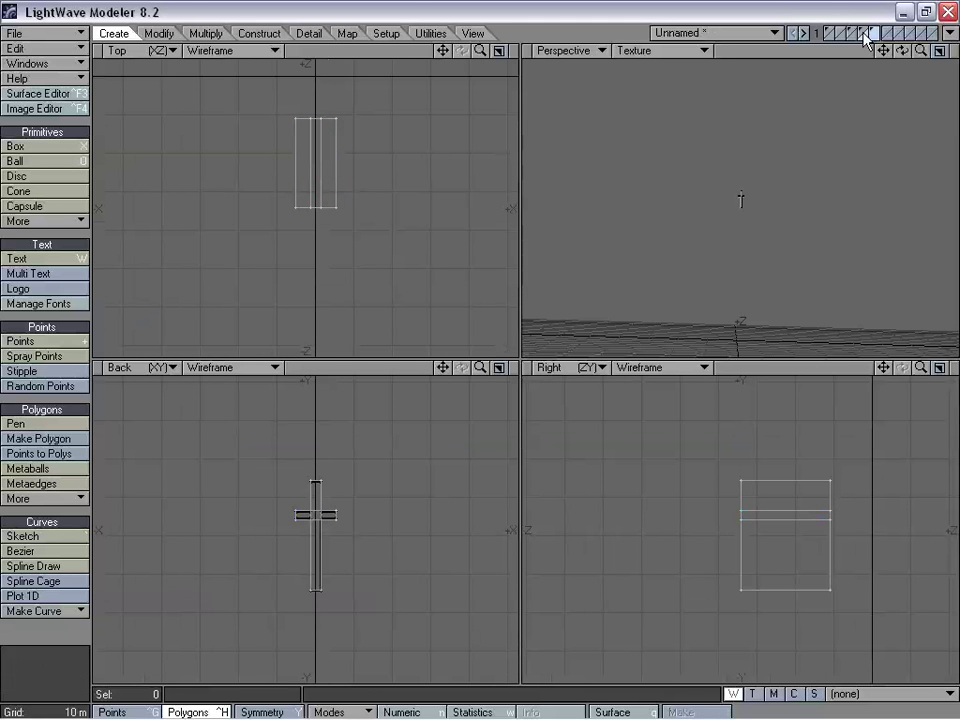
# With the tower as background, stretch the cross along Z through the whole shaft and move it up to just below the flared head
pyautogui.click(867, 34)
pyautogui.click(873, 35)
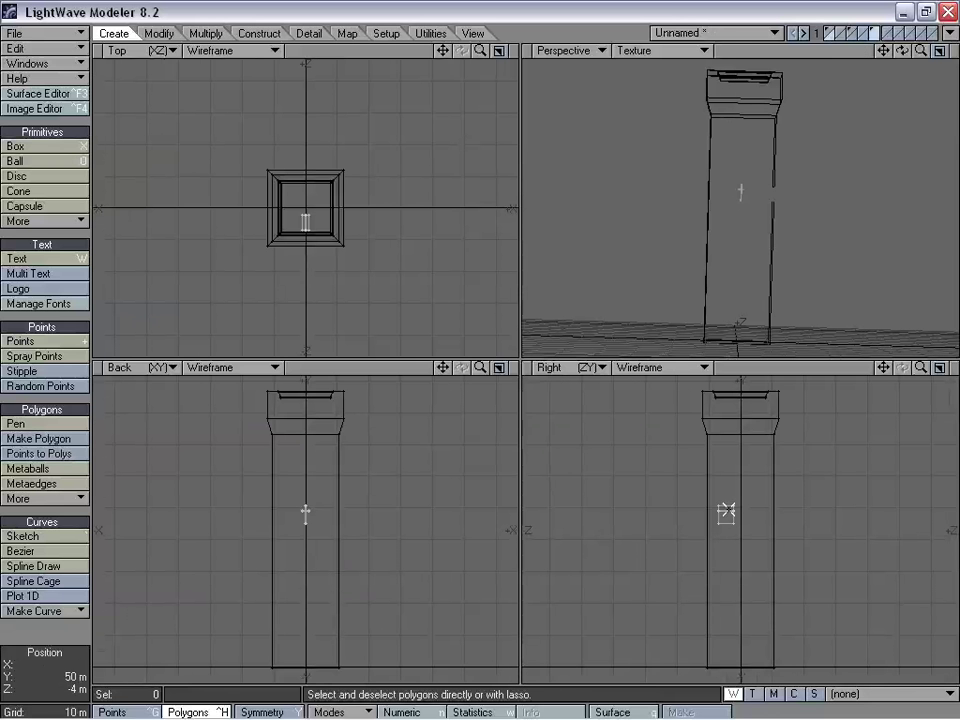
pyautogui.press('h')
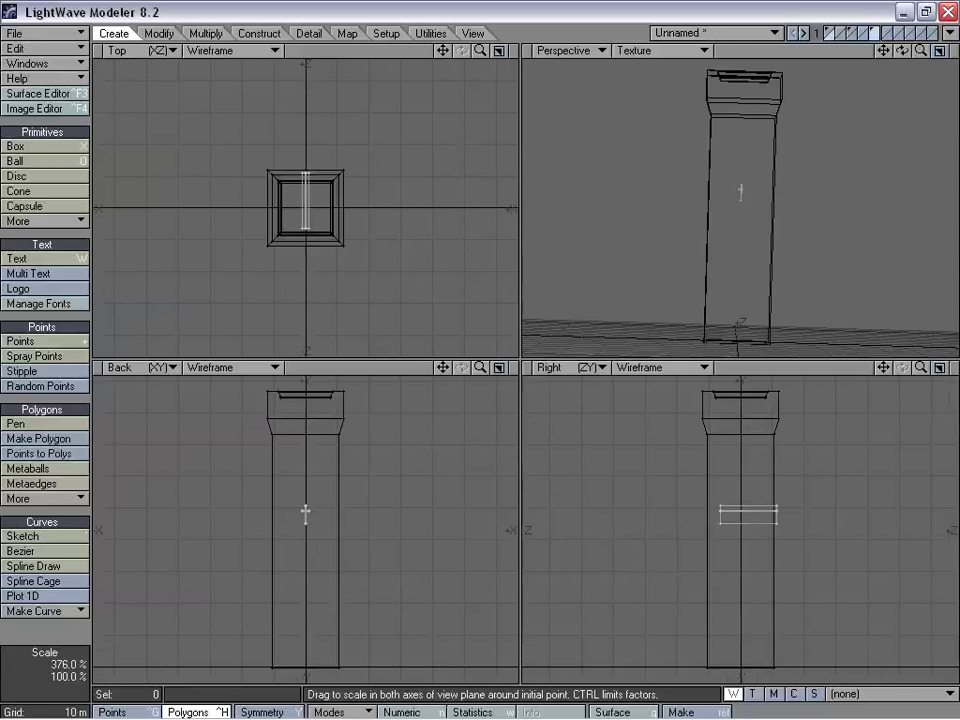
pyautogui.moveTo(731, 512); pyautogui.dragTo(757, 464)
pyautogui.press('t')
pyautogui.press('space')
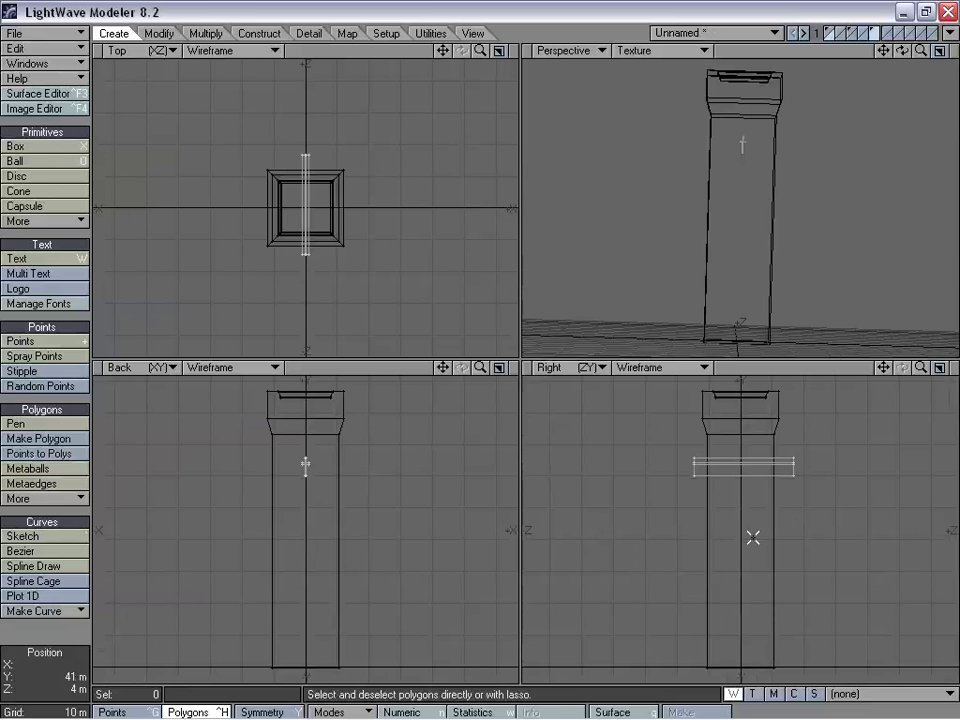
# Place a copy of the stretched cross straight below the first one on the tower shaft
pyautogui.moveTo(864, 489); pyautogui.dragTo(784, 519, button='right')
pyautogui.press('t')
pyautogui.keyDown('ctrl'); pyautogui.moveTo(760, 429); pyautogui.dragTo(760, 486); pyautogui.keyUp('ctrl')
pyautogui.press('space')
pyautogui.press('/')
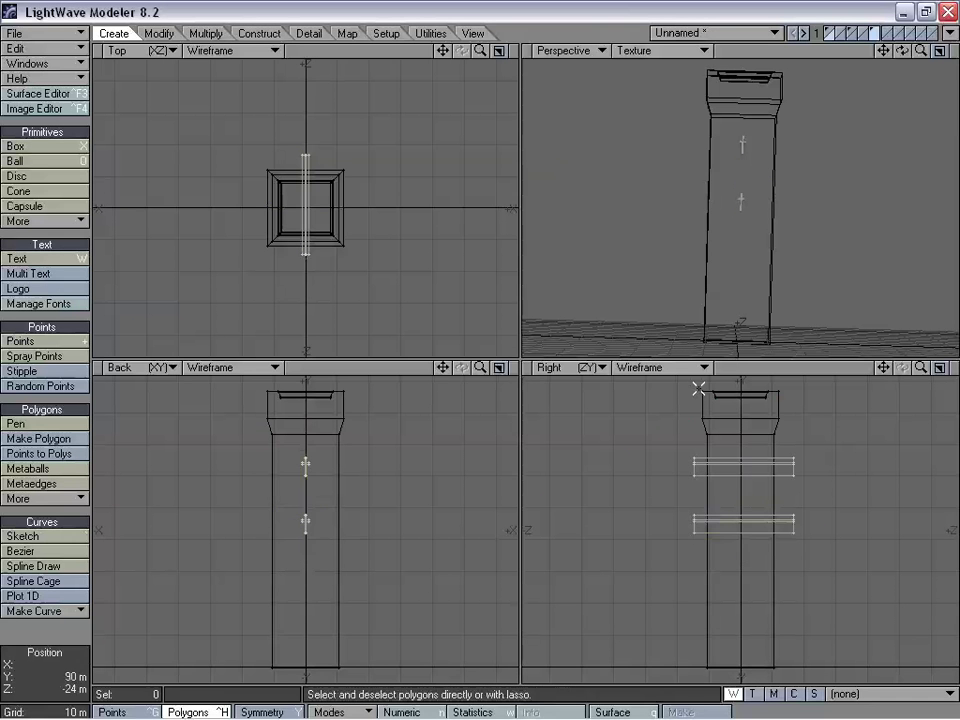
# Add a copy of both stretched crosses rotated 90° about the tower's vertical axis, so slits cross the shaft in both directions
pyautogui.moveTo(352, 238); pyautogui.dragTo(354, 263, button='right')
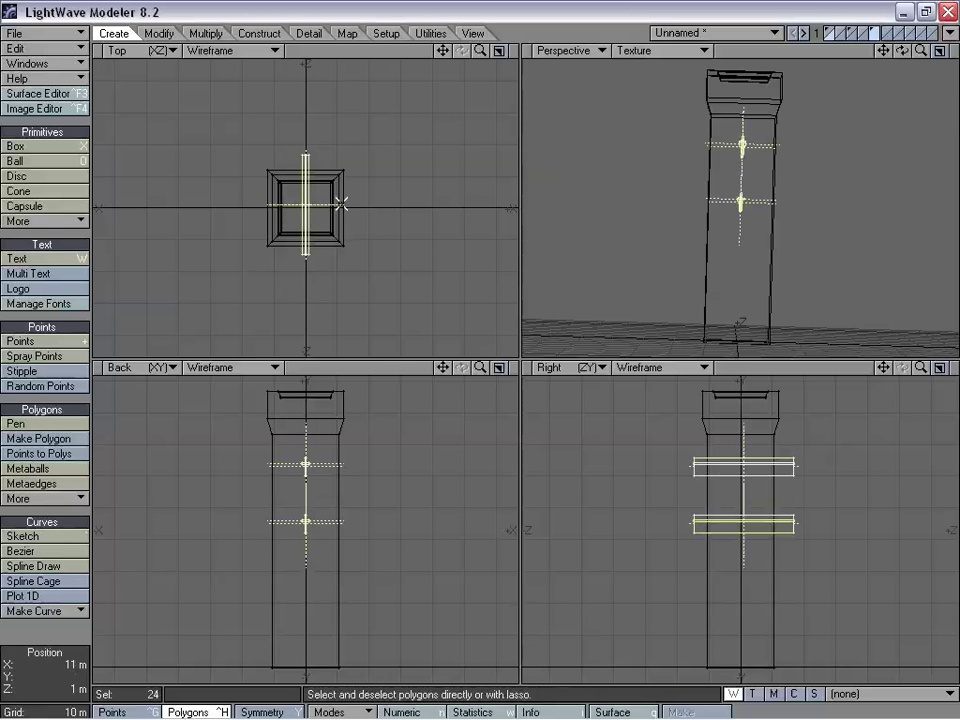
pyautogui.press('y')
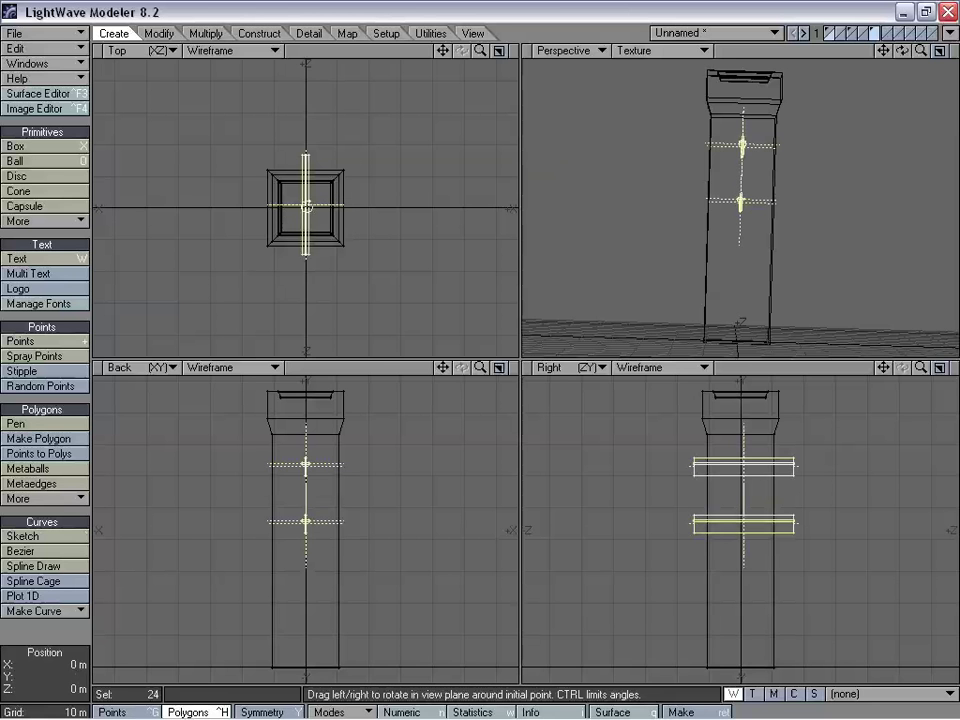
pyautogui.keyDown('ctrl'); pyautogui.moveTo(305, 207); pyautogui.dragTo(215, 207); pyautogui.keyUp('ctrl')
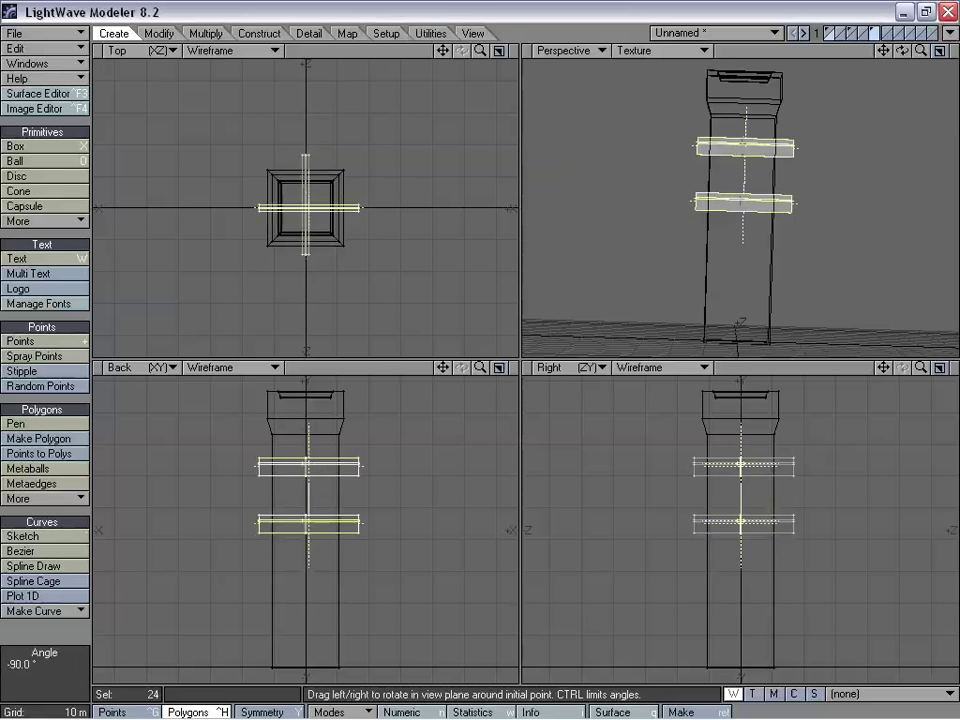
pyautogui.press('space')
pyautogui.moveTo(355, 145)
pyautogui.mouseDown(button='right')
pyautogui.moveTo(305, 131)
pyautogui.moveTo(385, 170)
pyautogui.mouseUp(button='right')
pyautogui.keyDown('alt'); pyautogui.moveTo(617, 163); pyautogui.dragTo(701, 219); pyautogui.keyUp('alt')
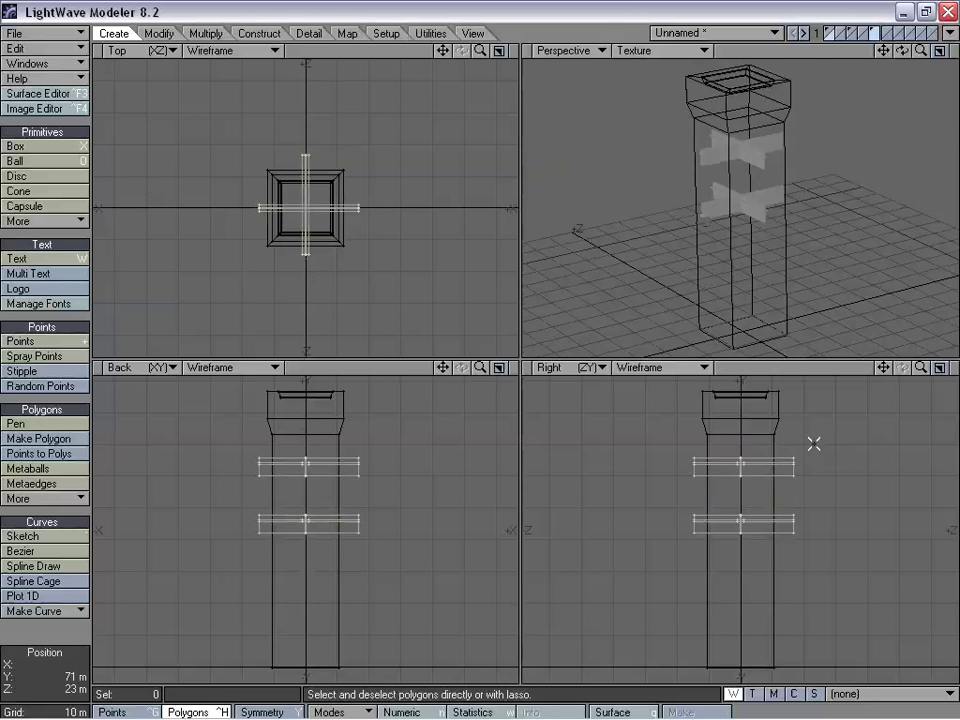
# Separate all the horizontal crossbar boxes from the vertical ones by moving them into the next empty layer
pyautogui.press('a')
pyautogui.click(433, 208)
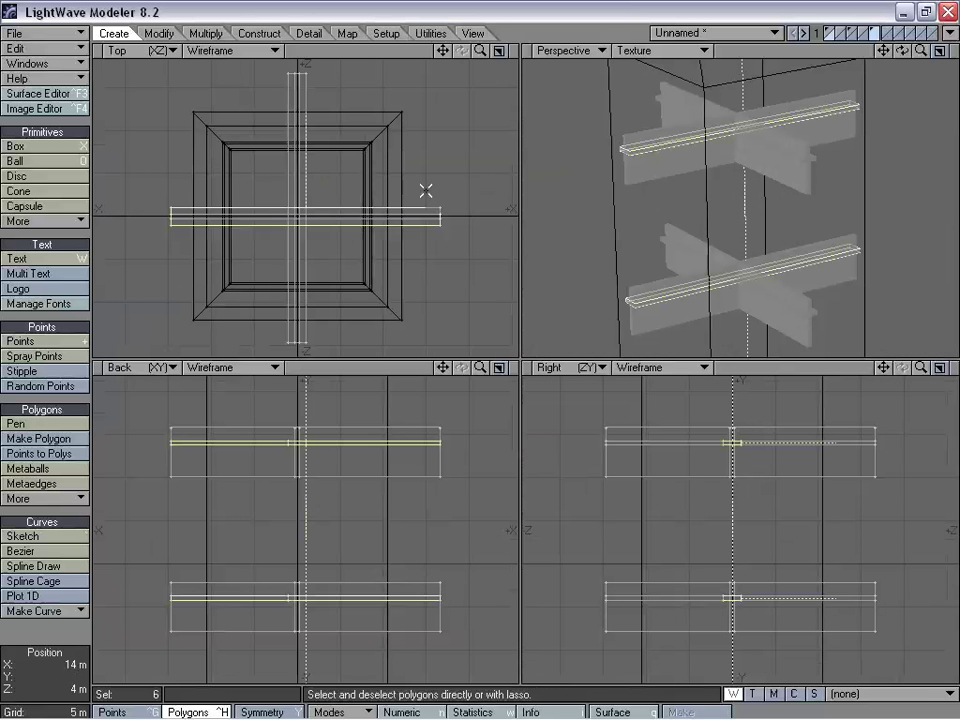
pyautogui.click(305, 122)
pyautogui.press(']')
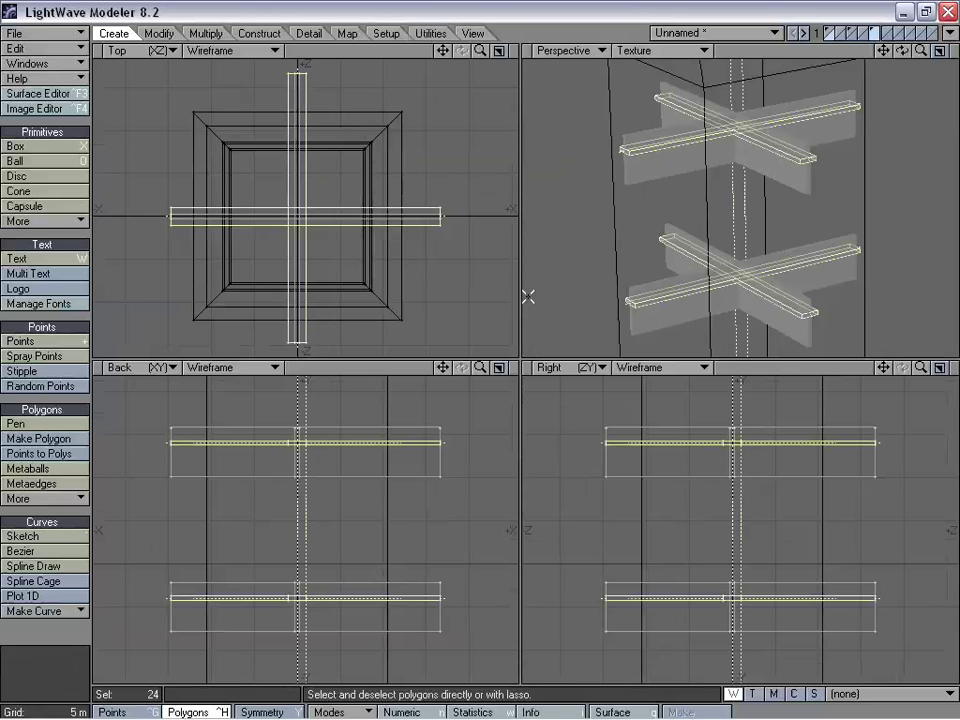
pyautogui.keyDown('alt'); pyautogui.moveTo(700, 210); pyautogui.dragTo(729, 213); pyautogui.keyUp('alt')
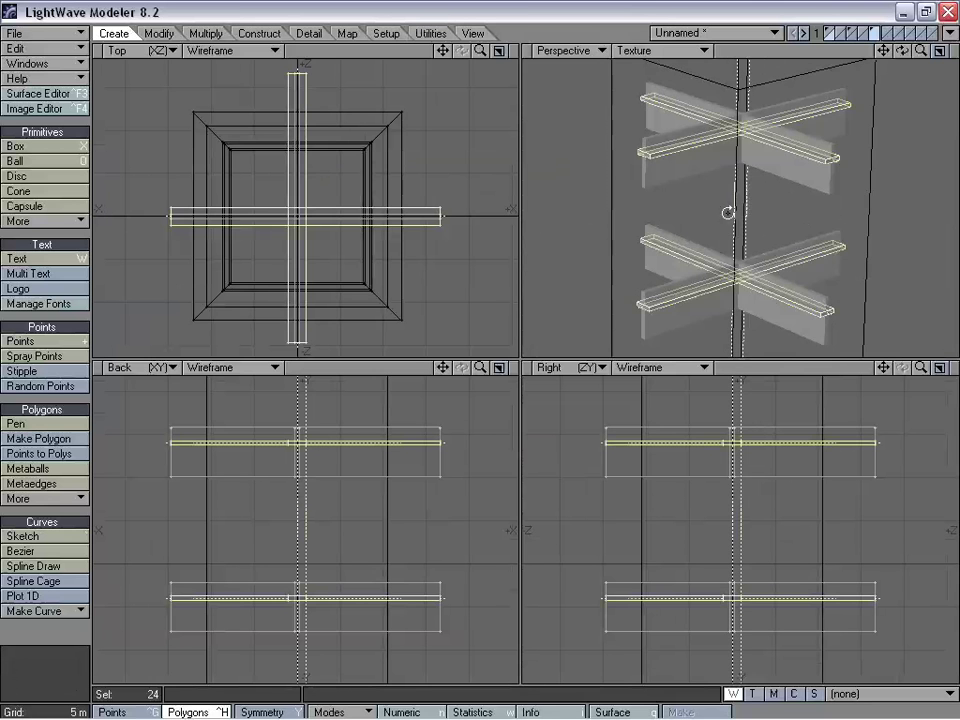
pyautogui.press('Delete')
pyautogui.click(888, 33)
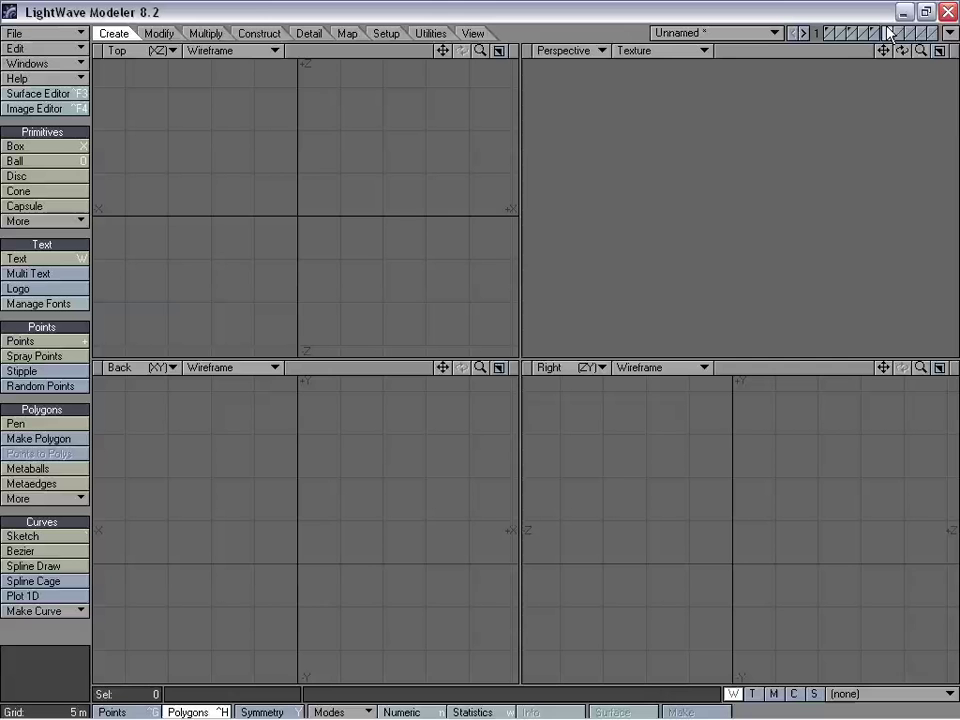
pyautogui.click(893, 33)
# With the vertical slit boxes as background, try a Boolean Subtract of them from the tower
pyautogui.click(850, 29)
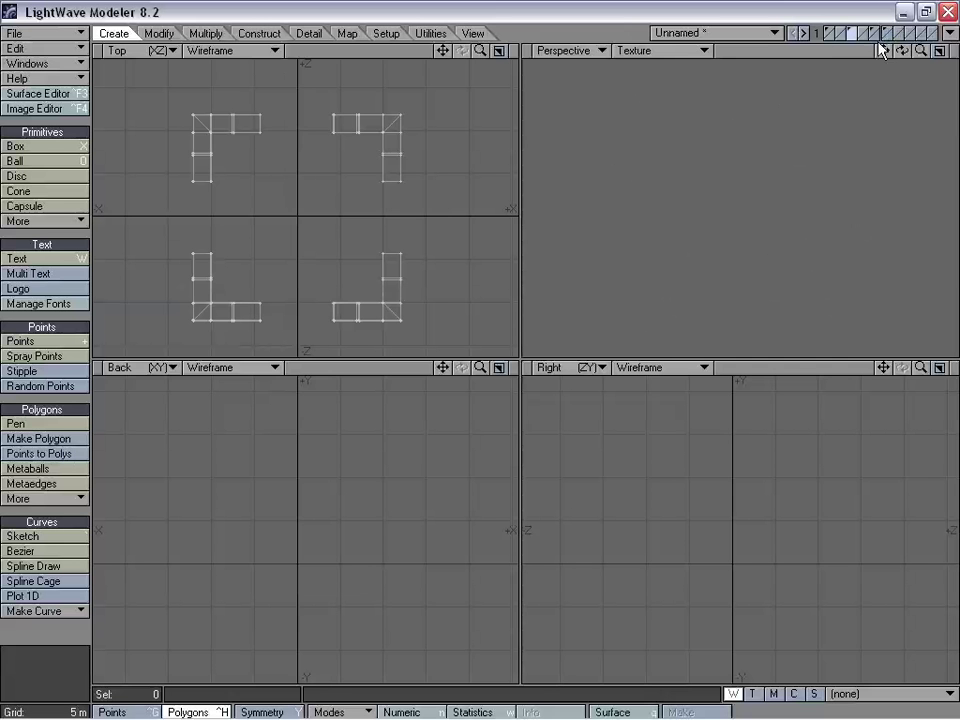
pyautogui.click(827, 31)
pyautogui.click(876, 37)
pyautogui.keyDown('alt'); pyautogui.moveTo(772, 155); pyautogui.dragTo(796, 142); pyautogui.keyUp('alt')
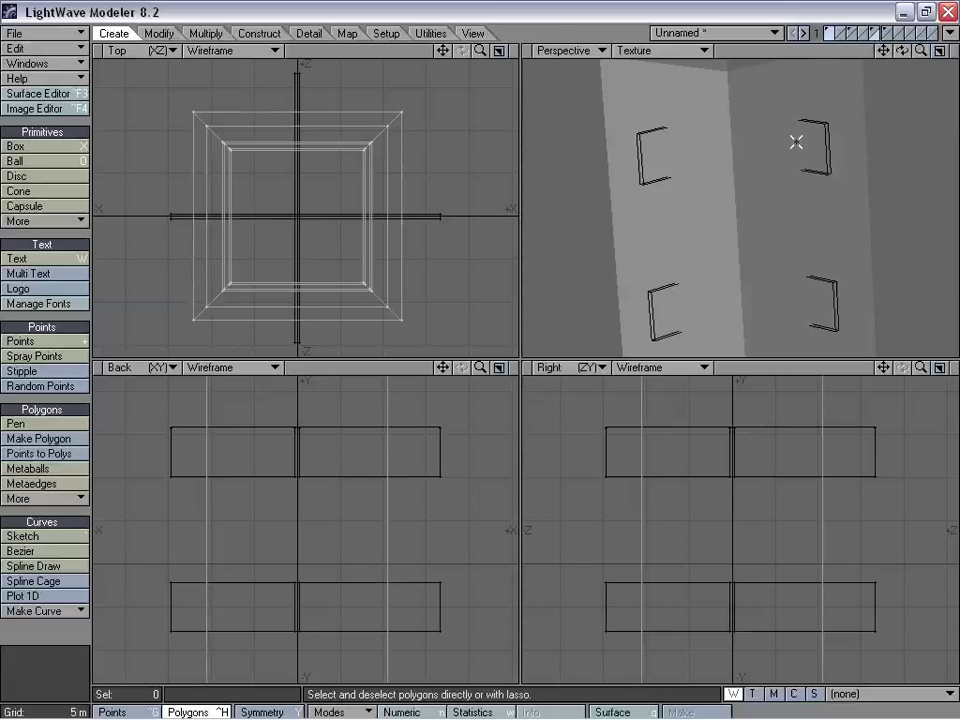
pyautogui.hotkey('shift', 'b')
pyautogui.click(730, 354)
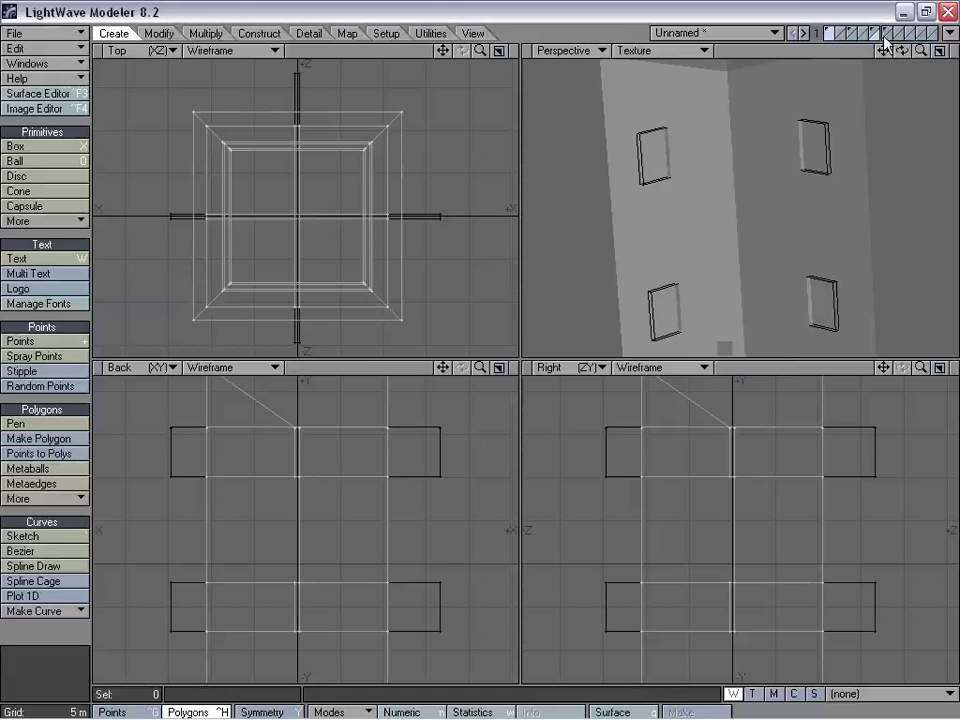
# With the crossbar boxes as background, try subtracting them from the tower to complete the cross-shaped slits
pyautogui.click(885, 36)
pyautogui.hotkey('shift', 'b')
pyautogui.click(737, 356)
pyautogui.keyDown('alt'); pyautogui.moveTo(738, 198); pyautogui.dragTo(736, 96); pyautogui.keyUp('alt')
pyautogui.click(828, 33)
pyautogui.press('a')
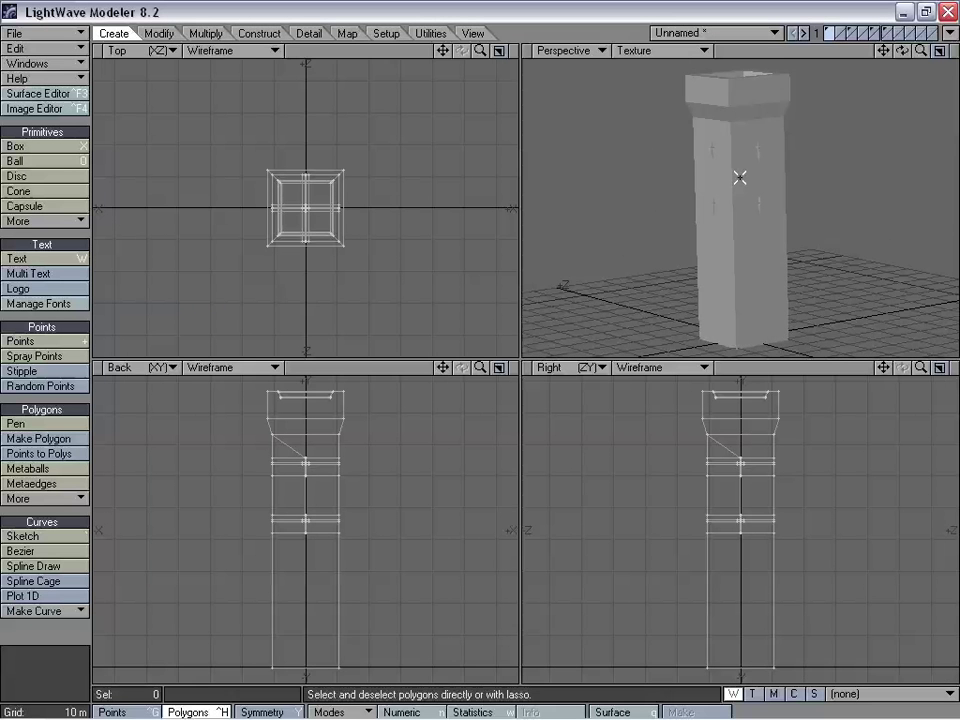
pyautogui.keyDown('alt'); pyautogui.moveTo(734, 172); pyautogui.dragTo(731, 207); pyautogui.keyUp('alt')
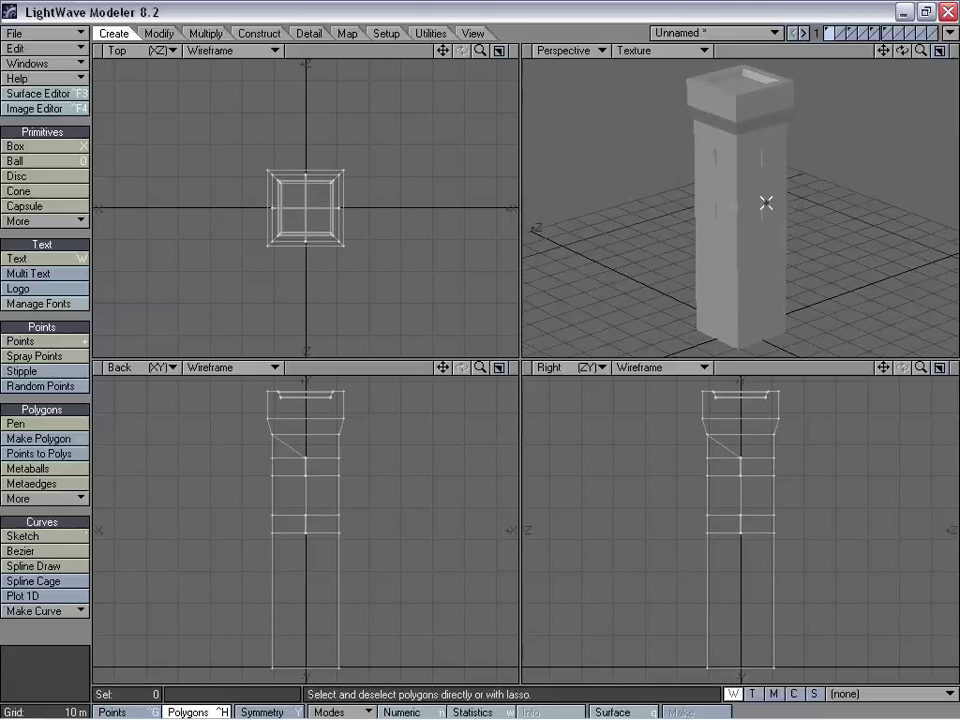
# Undo both Boolean cuts and select the tower's outer faces on the shaft and flared head, leaving out the roof recess
pyautogui.click(878, 34)
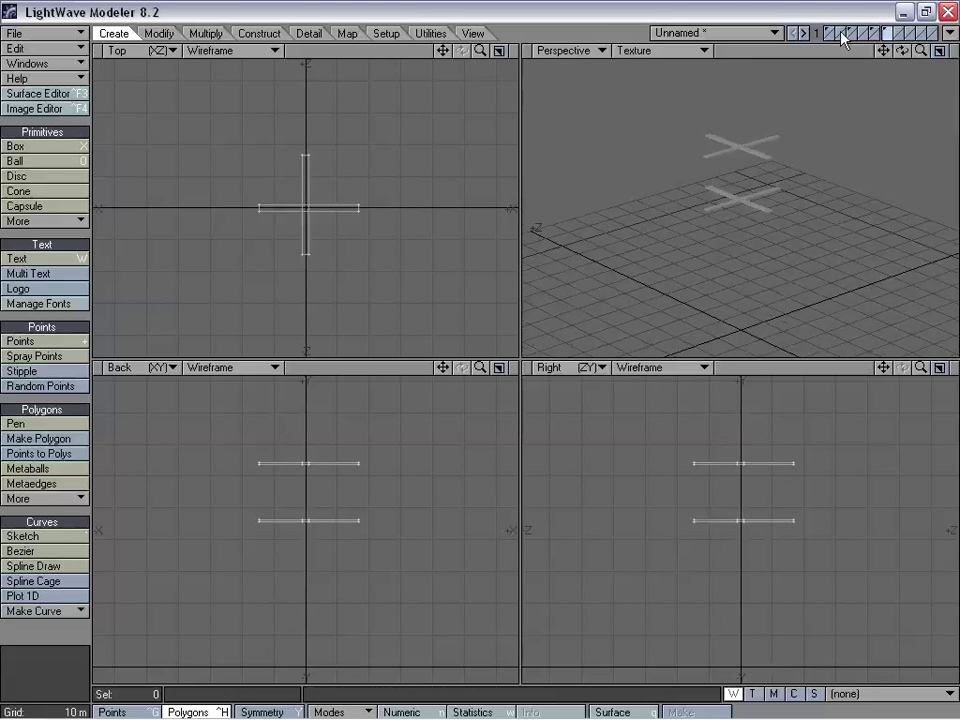
pyautogui.click(828, 33)
pyautogui.moveTo(883, 50); pyautogui.dragTo(881, 107)
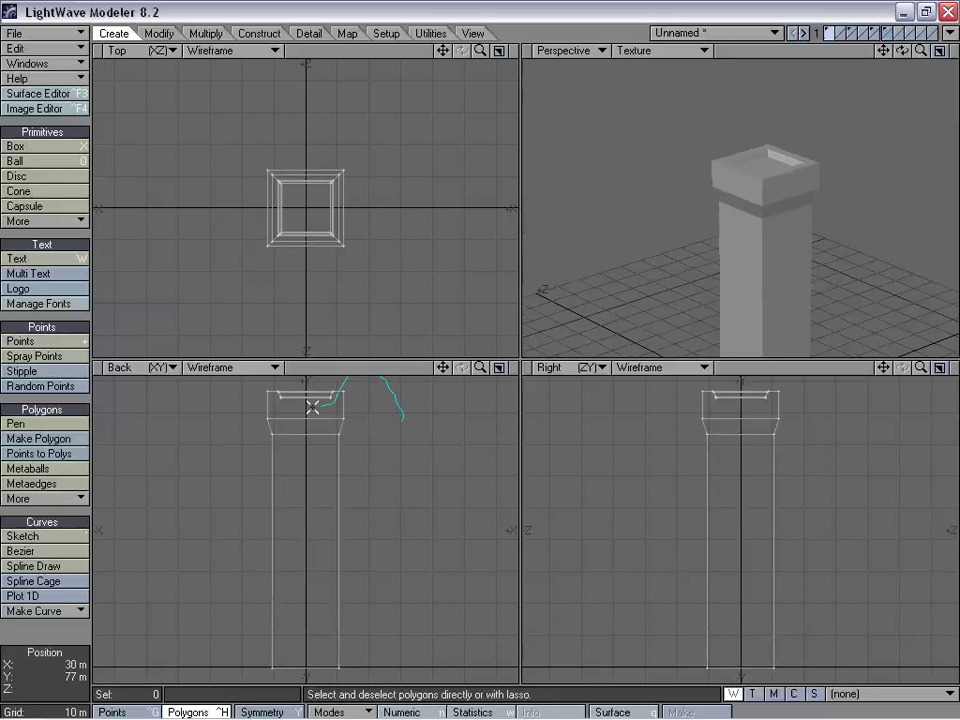
pyautogui.moveTo(281, 401)
pyautogui.mouseDown(button='right')
pyautogui.moveTo(287, 711)
pyautogui.moveTo(442, 395)
pyautogui.mouseUp(button='right')
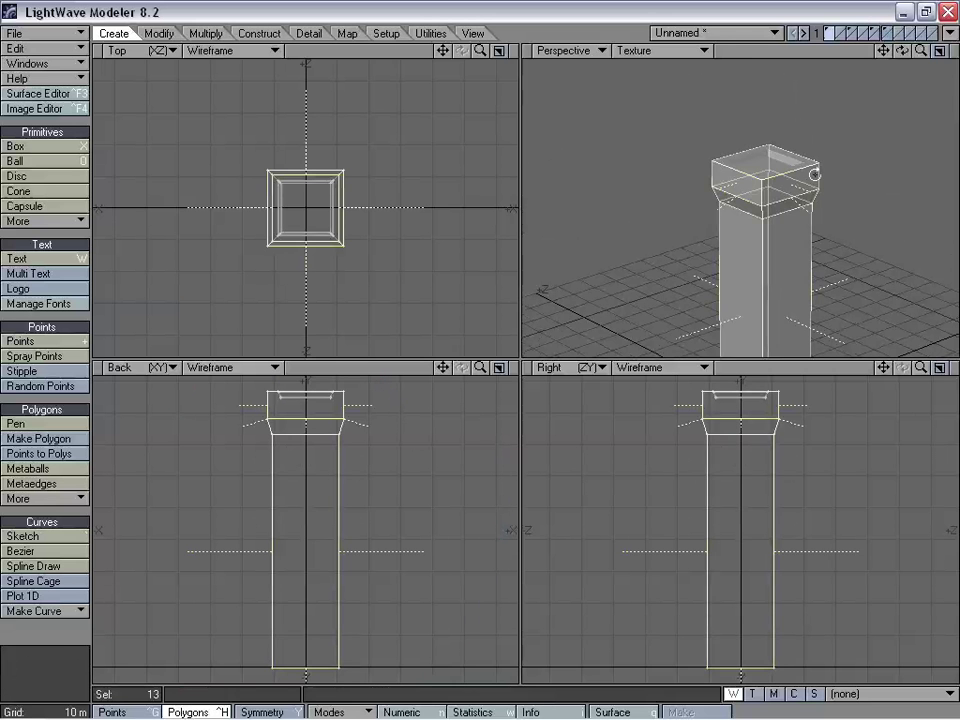
pyautogui.moveTo(874, 176)
pyautogui.keyDown('alt'); pyautogui.mouseDown()
pyautogui.moveTo(810, 190)
pyautogui.moveTo(801, 245)
pyautogui.mouseUp(); pyautogui.keyUp('alt')
pyautogui.moveTo(922, 51); pyautogui.dragTo(955, 52)
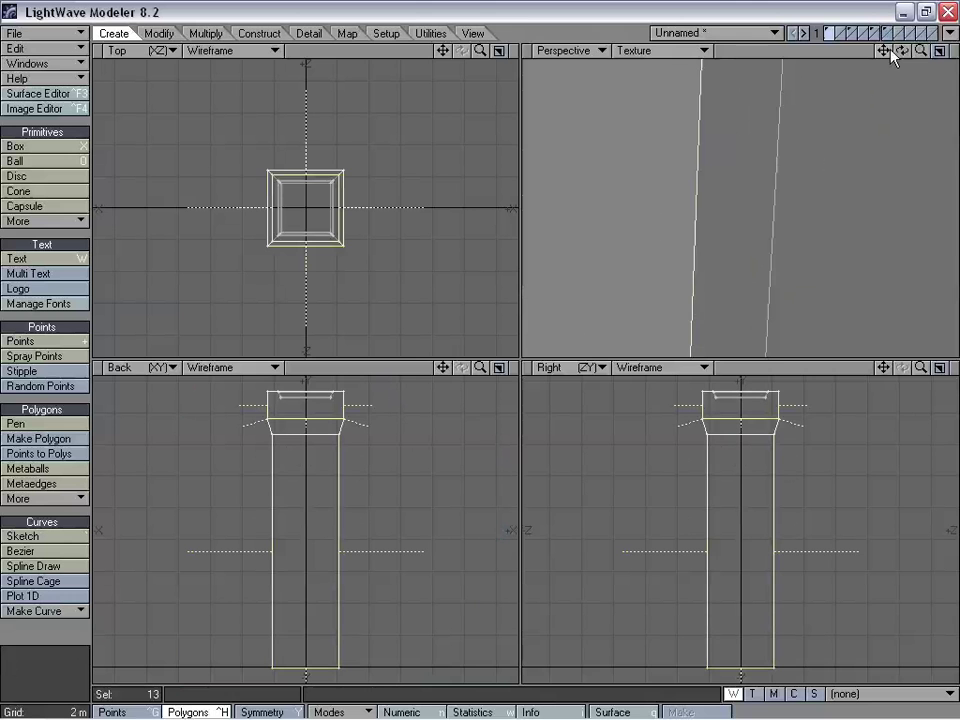
pyautogui.moveTo(884, 50); pyautogui.dragTo(892, 116)
# Try a bevel with 200 mm shift and 200 mm inset on the selected outer faces, and undo it
pyautogui.press('b')
pyautogui.moveTo(834, 231); pyautogui.dragTo(832, 231)
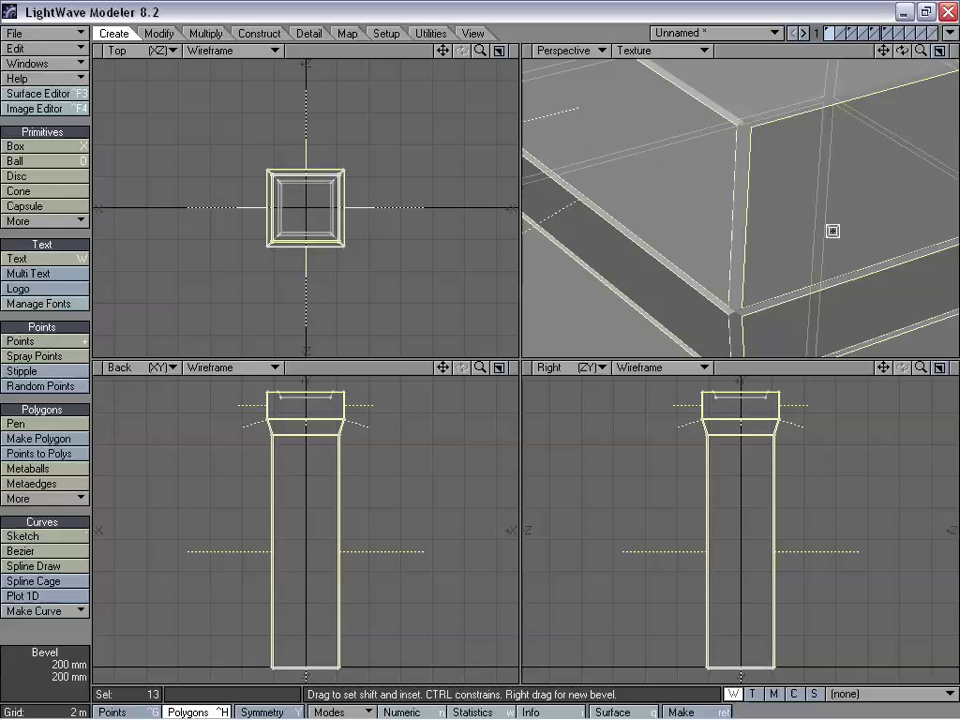
pyautogui.press('space')
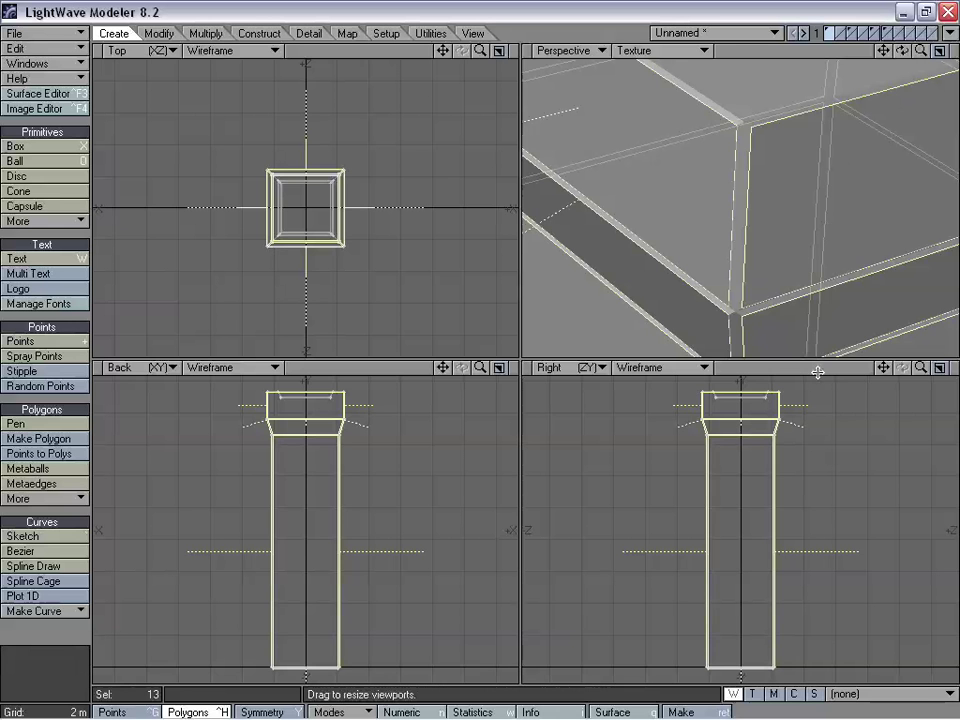
pyautogui.hotkey('ctrl', 'z')
# Bevel the selected outer faces with a smaller shift and inset to give the tower's edges a narrow chamfer, and deselect them
pyautogui.moveTo(884, 368); pyautogui.dragTo(875, 472)
pyautogui.moveTo(922, 368); pyautogui.dragTo(958, 368)
pyautogui.moveTo(884, 368)
pyautogui.mouseDown()
pyautogui.moveTo(958, 323)
pyautogui.moveTo(888, 354)
pyautogui.mouseUp()
pyautogui.press('b')
pyautogui.moveTo(880, 438); pyautogui.dragTo(849, 493)
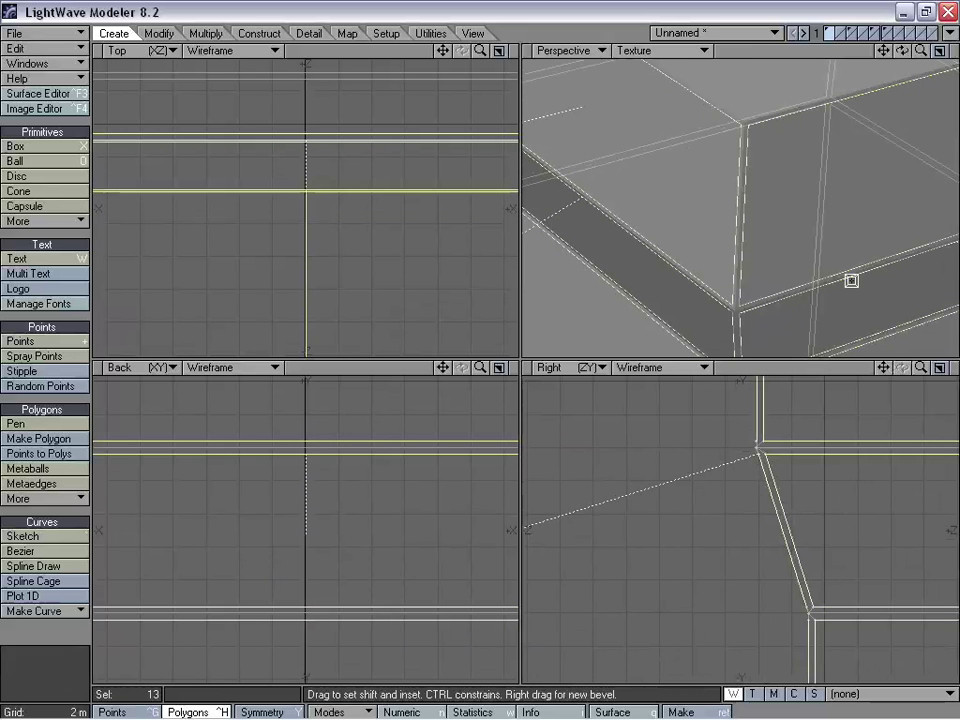
pyautogui.press('space')
pyautogui.click(46, 631)
pyautogui.keyDown('alt'); pyautogui.moveTo(768, 252); pyautogui.dragTo(853, 124); pyautogui.keyUp('alt')
pyautogui.moveTo(922, 50); pyautogui.dragTo(952, 50)
pyautogui.moveTo(921, 368); pyautogui.dragTo(835, 368)
pyautogui.press('a')
pyautogui.keyDown('alt'); pyautogui.moveTo(717, 250); pyautogui.dragTo(805, 205); pyautogui.keyUp('alt')
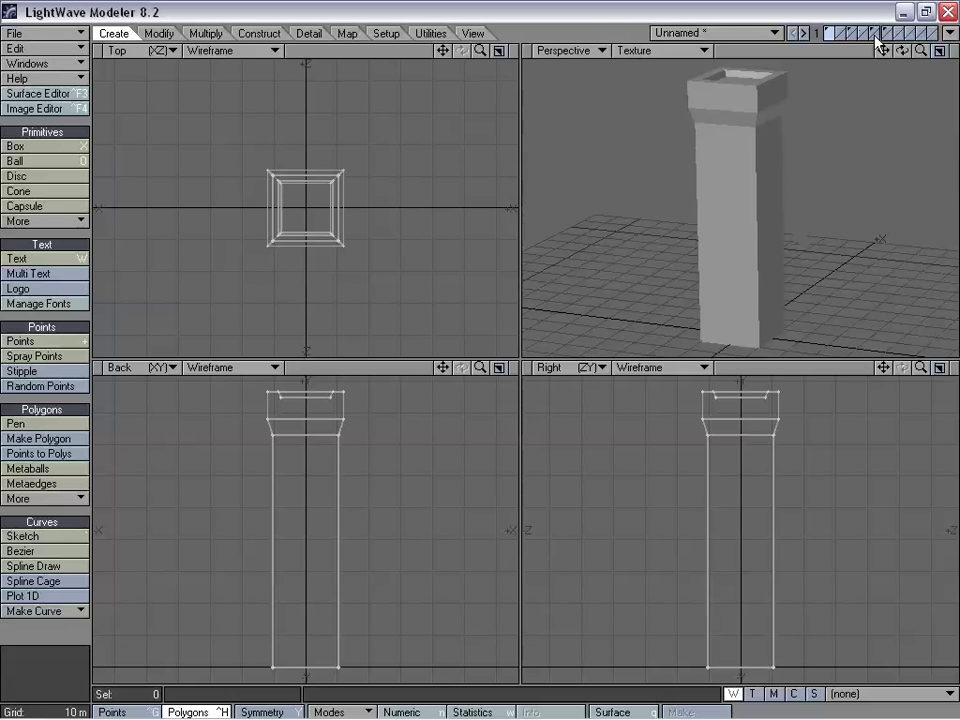
# Subtract the vertical slit boxes and the crossbar boxes from the bevelled tower using two Boolean operations
pyautogui.click(870, 43)
pyautogui.hotkey('shift', 'b')
pyautogui.click(722, 352)
pyautogui.hotkey('shift', 'b')
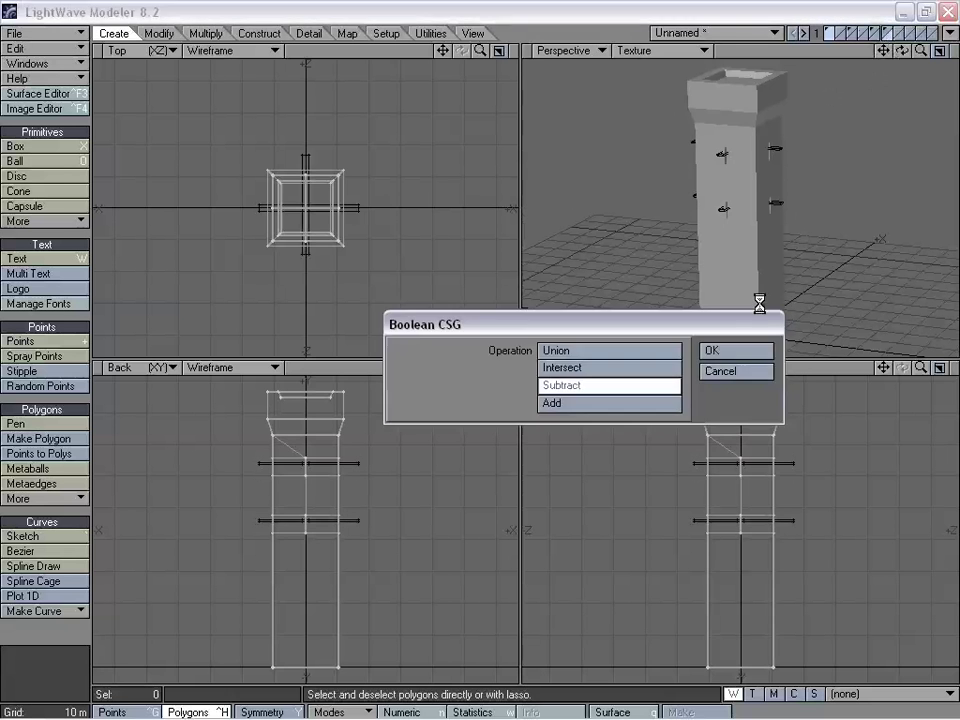
pyautogui.click(735, 349)
# Delete the slit cutter boxes from their layers and return to the tower layer
pyautogui.click(885, 33)
pyautogui.press('Delete')
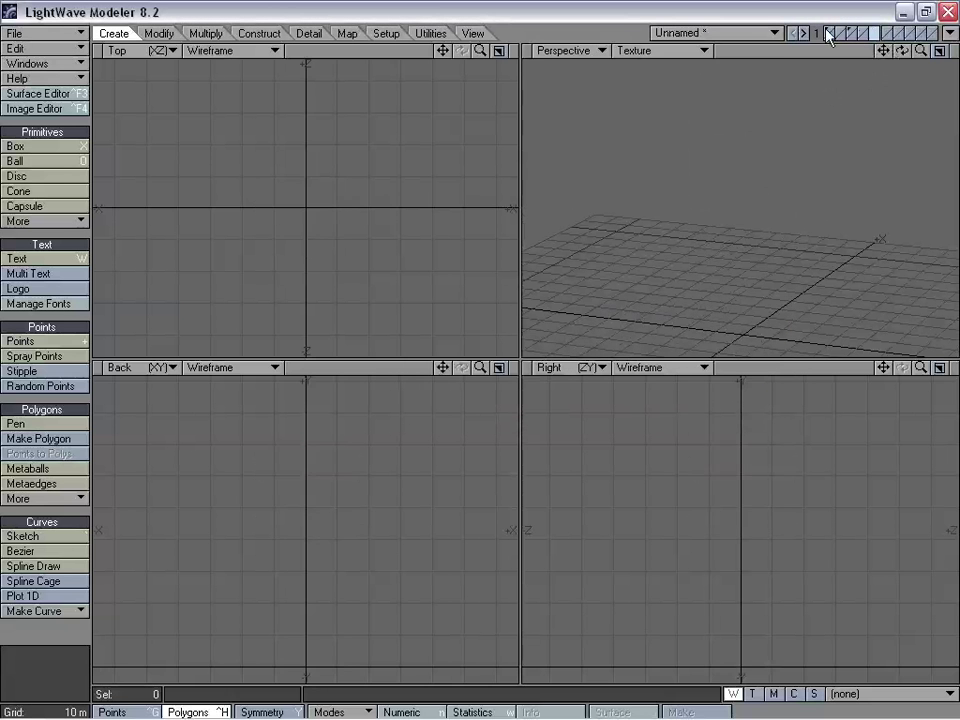
pyautogui.click(829, 32)
pyautogui.keyDown('alt'); pyautogui.moveTo(724, 173); pyautogui.dragTo(793, 163); pyautogui.keyUp('alt')
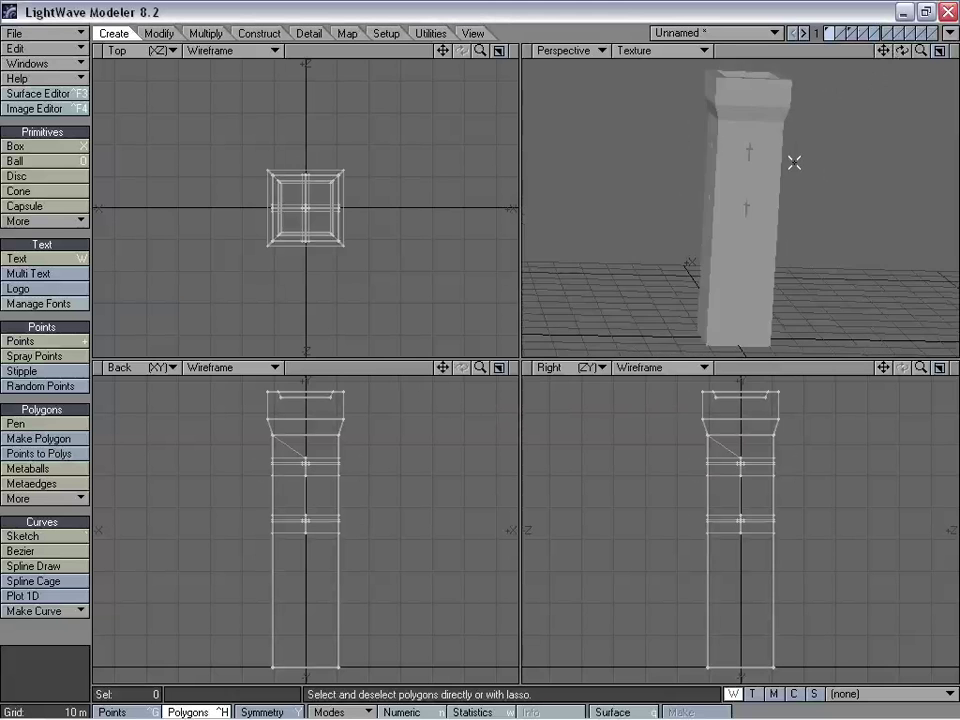
# Select the inner wall polygons of all the cross-shaped slits running through the shaft in both directions
pyautogui.moveTo(921, 52); pyautogui.dragTo(949, 52)
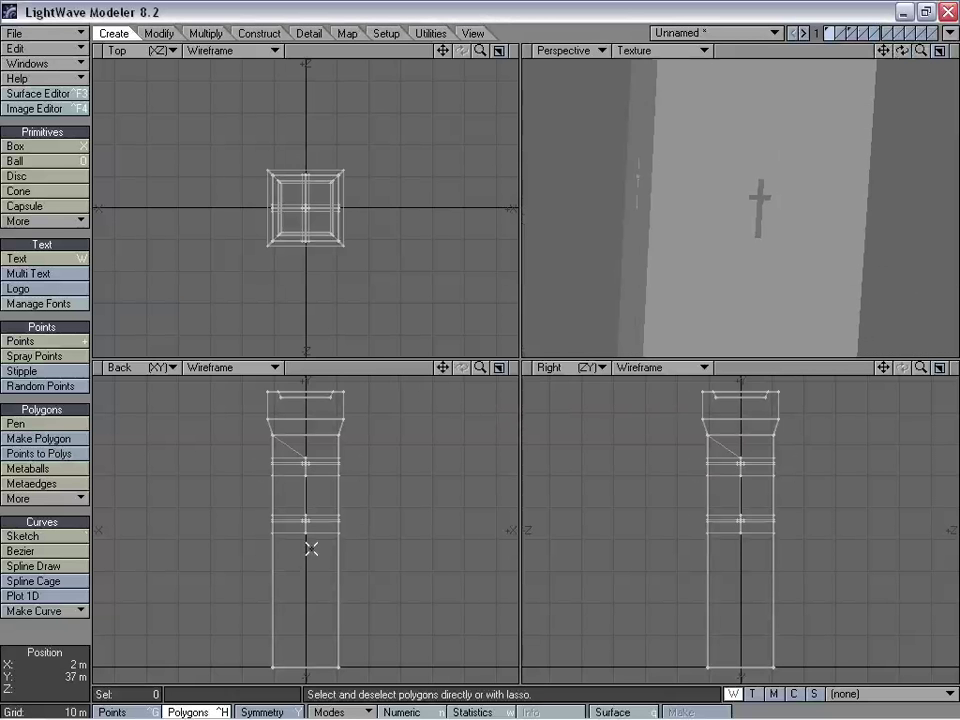
pyautogui.moveTo(292, 470); pyautogui.dragTo(320, 496, button='right')
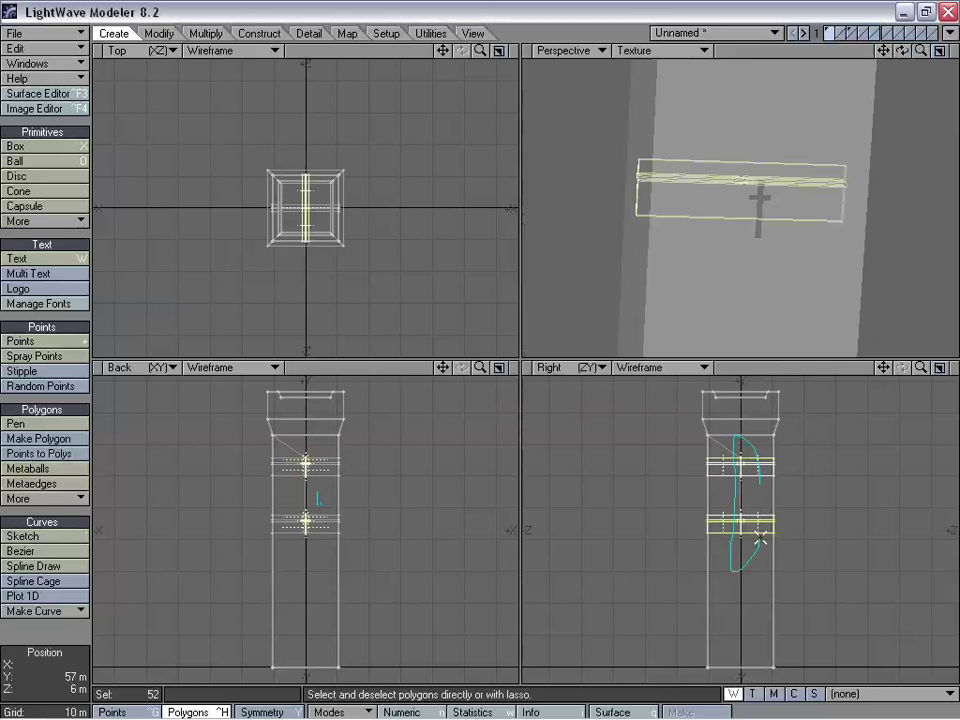
pyautogui.moveTo(760, 538); pyautogui.dragTo(754, 459, button='right')
pyautogui.hotkey('shift', 'a')
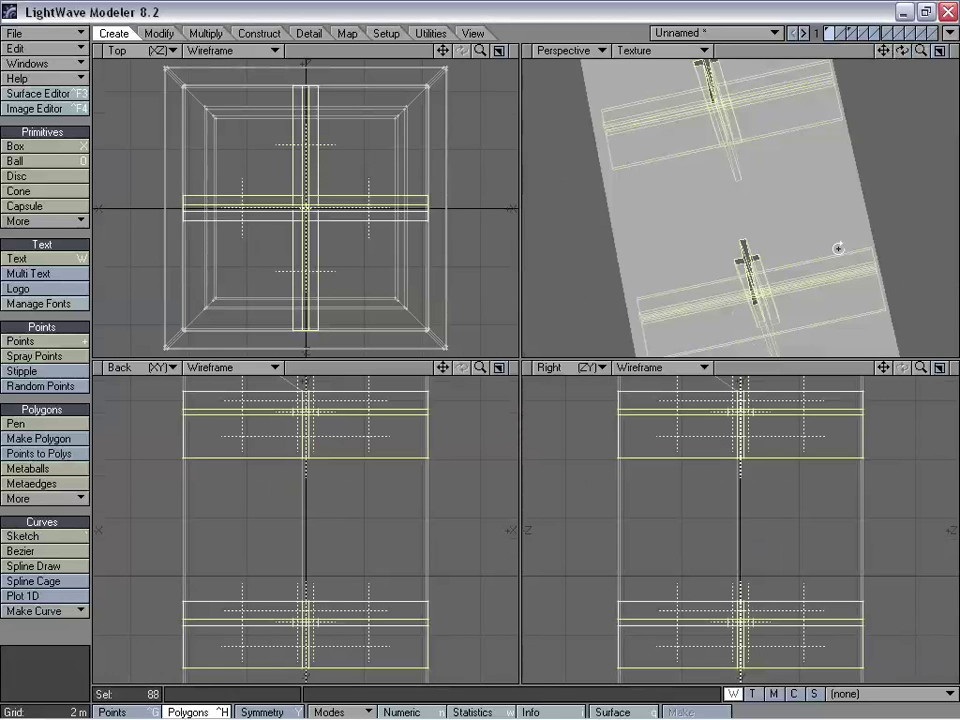
pyautogui.keyDown('alt'); pyautogui.moveTo(838, 248); pyautogui.dragTo(813, 178); pyautogui.keyUp('alt')
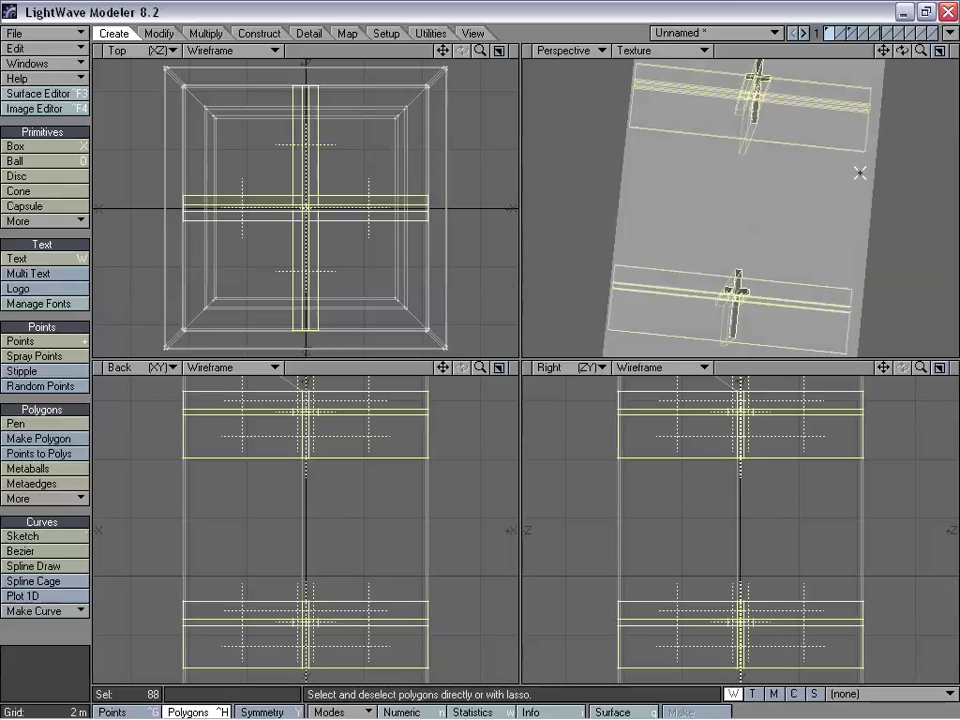
# Bevel the selected slit walls slightly to chamfer the rims of the cross openings, and clear the selection
pyautogui.moveTo(921, 50); pyautogui.dragTo(954, 50)
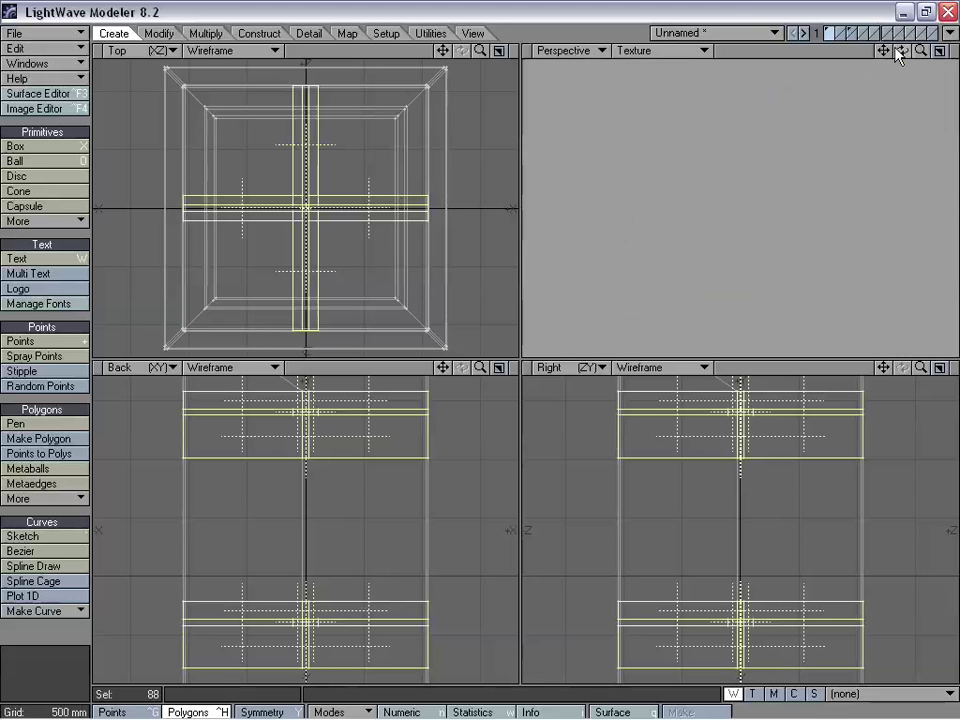
pyautogui.moveTo(884, 50); pyautogui.dragTo(954, 50)
pyautogui.press('b')
pyautogui.moveTo(772, 205); pyautogui.dragTo(786, 194)
pyautogui.press('space')
pyautogui.click(79, 634)
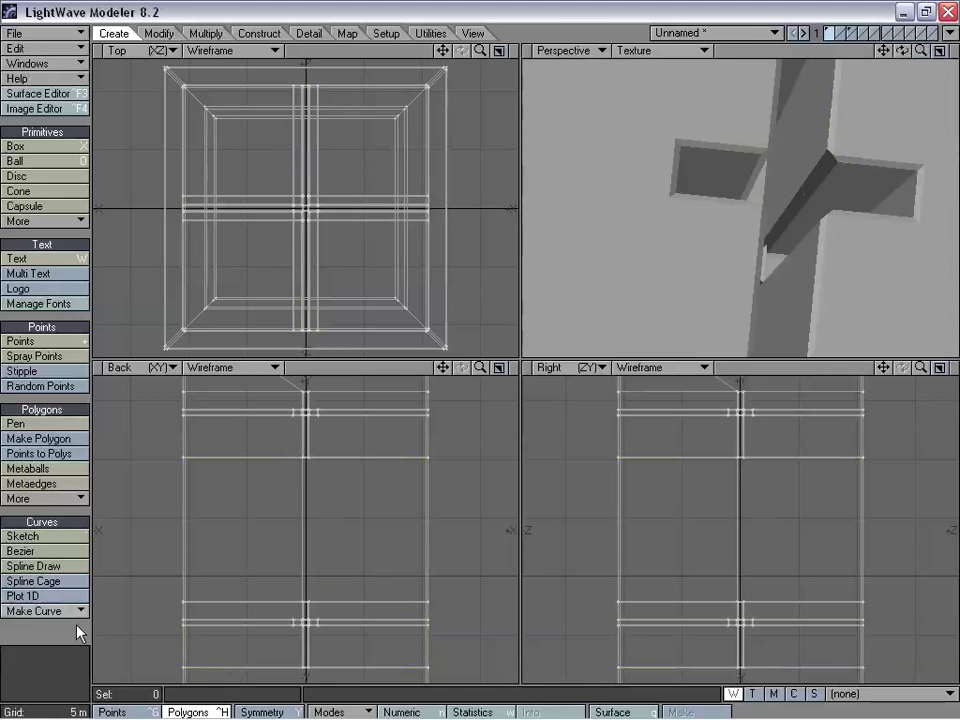
# Try to delete the inner slit wall polygons inside the shaft
pyautogui.moveTo(343, 199); pyautogui.dragTo(361, 188, button='right')
pyautogui.press('Delete')
pyautogui.keyDown('alt'); pyautogui.moveTo(728, 170); pyautogui.dragTo(719, 183); pyautogui.keyUp('alt')
pyautogui.moveTo(921, 50)
pyautogui.mouseDown()
pyautogui.moveTo(895, 50)
pyautogui.moveTo(930, 44)
pyautogui.mouseUp()
# In the empty second layer with the tower as background, build a box inside the shaft that spans both rows of slits vertically
pyautogui.click(839, 31)
pyautogui.click(829, 37)
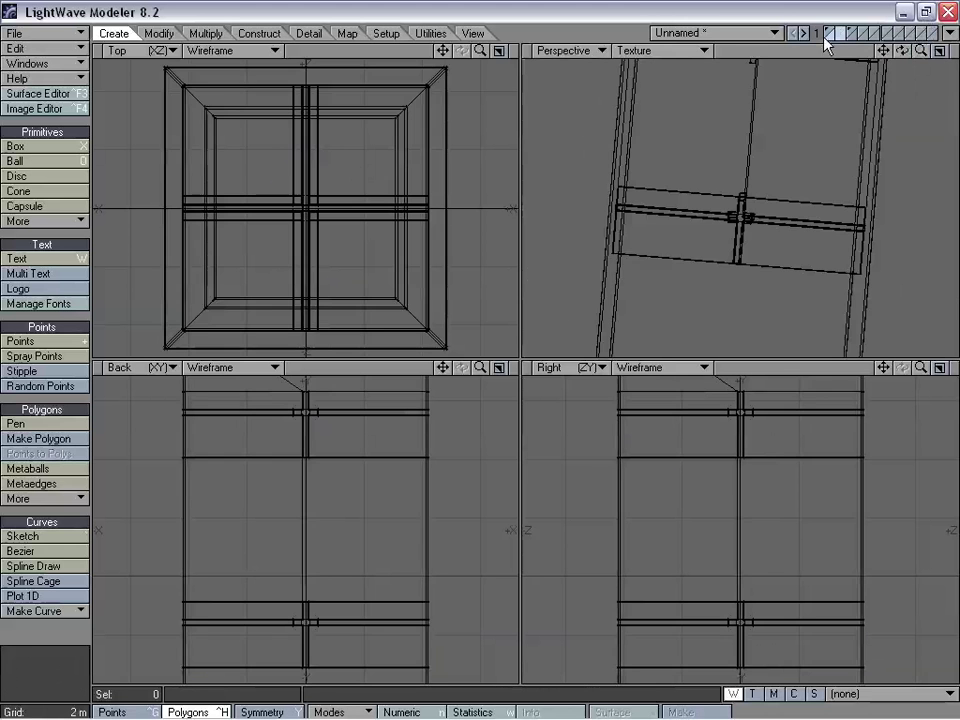
pyautogui.moveTo(480, 367)
pyautogui.mouseDown()
pyautogui.moveTo(470, 367)
pyautogui.moveTo(488, 368)
pyautogui.mouseUp()
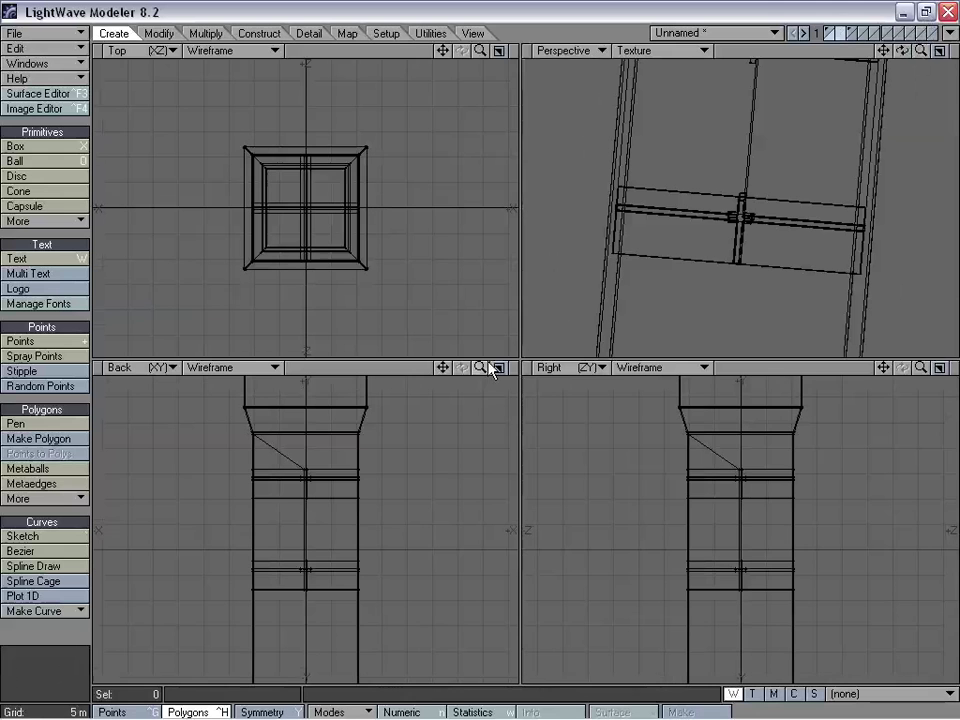
pyautogui.click(15, 146)
pyautogui.moveTo(268, 170); pyautogui.dragTo(341, 243)
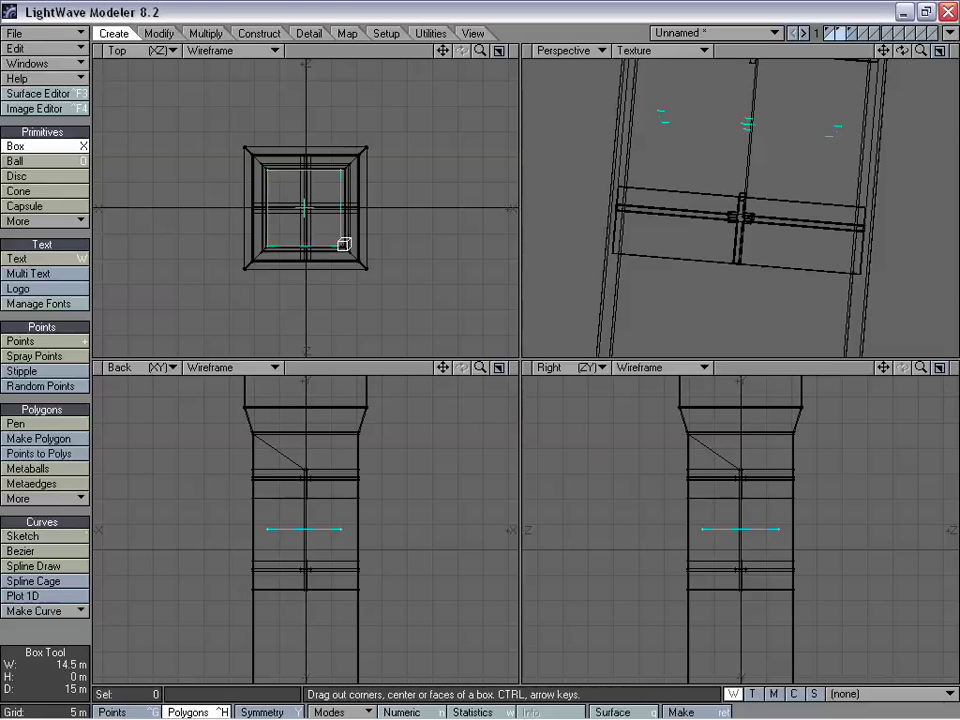
pyautogui.moveTo(305, 529); pyautogui.dragTo(305, 459)
pyautogui.moveTo(306, 530); pyautogui.dragTo(310, 600)
# Extend the box's sides to just inside the shaft walls, making it about 19 m wide
pyautogui.moveTo(720, 522); pyautogui.dragTo(692, 521)
pyautogui.moveTo(784, 521); pyautogui.dragTo(790, 523)
pyautogui.moveTo(342, 526); pyautogui.dragTo(356, 527)
pyautogui.moveTo(267, 528); pyautogui.dragTo(266, 530)
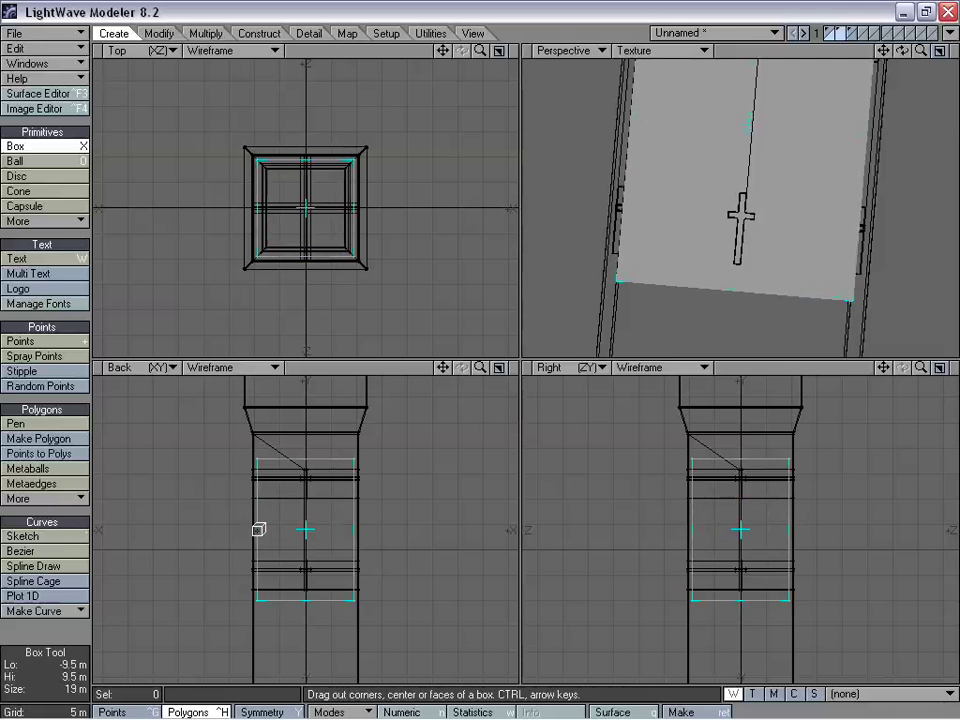
pyautogui.press('space')
# Assign a surface named ForcedBlack to the inner box behind the arrow slits
pyautogui.press('q')
pyautogui.click(676, 337)
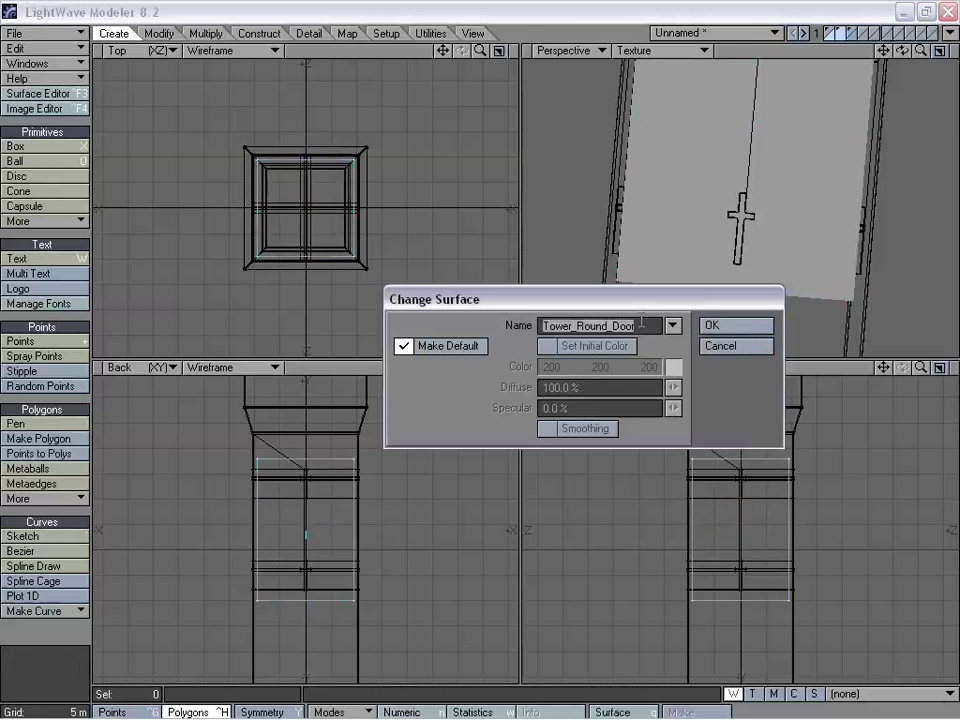
pyautogui.write('ForcedBlac')
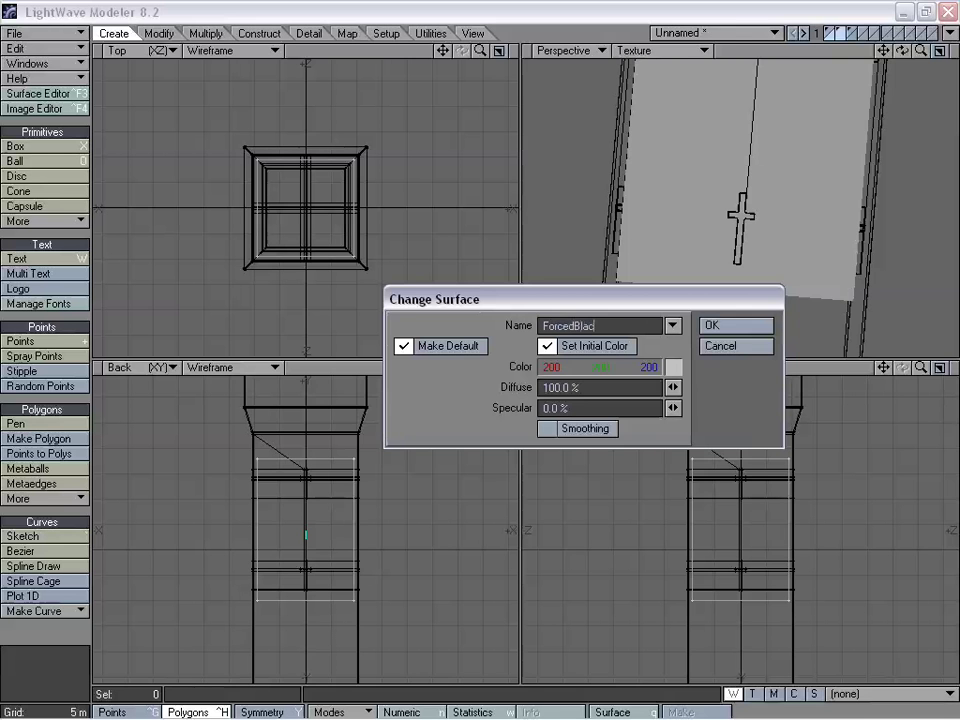
pyautogui.press('Return')
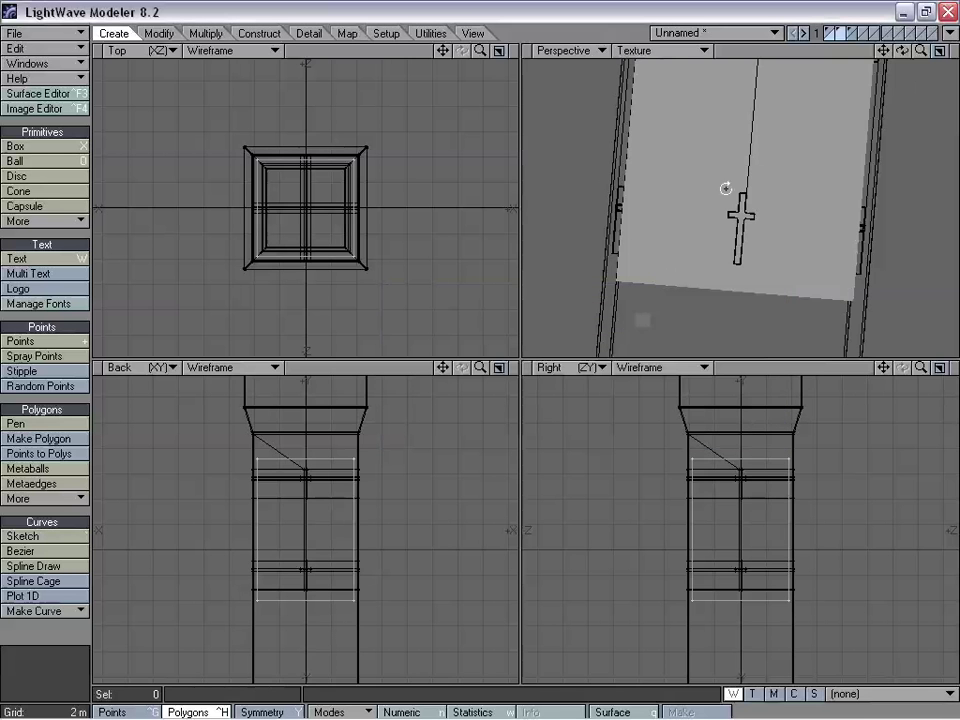
# Assign a surface named Merlons to the corner blocks in the third layer
pyautogui.click(851, 33)
pyautogui.press('a')
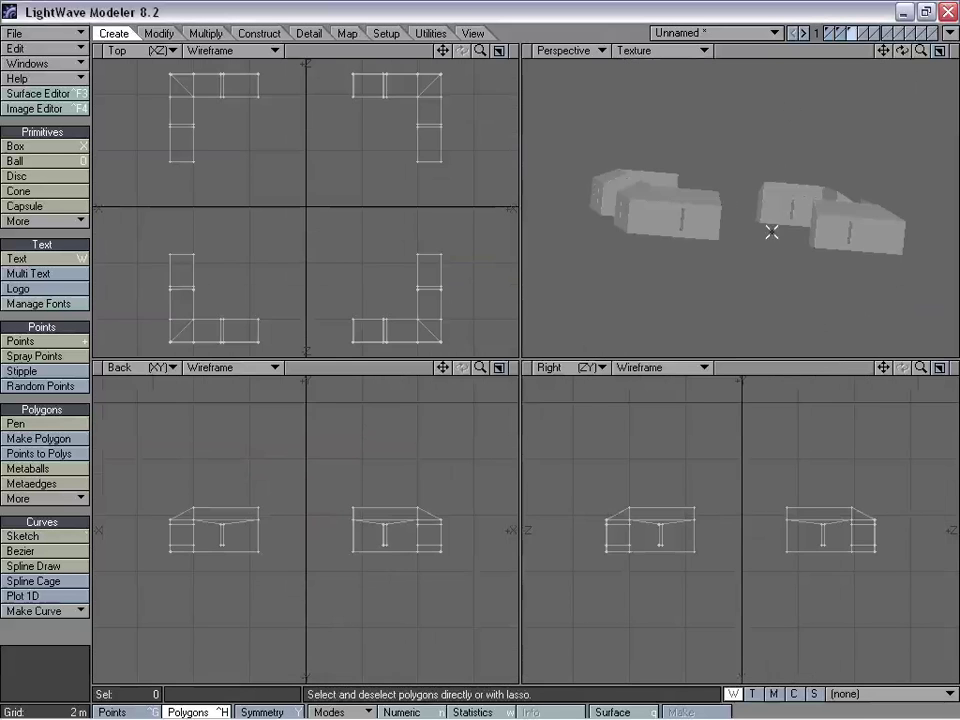
pyautogui.keyDown('alt'); pyautogui.moveTo(771, 229); pyautogui.dragTo(742, 269); pyautogui.keyUp('alt')
pyautogui.write('q')
pyautogui.write('M')
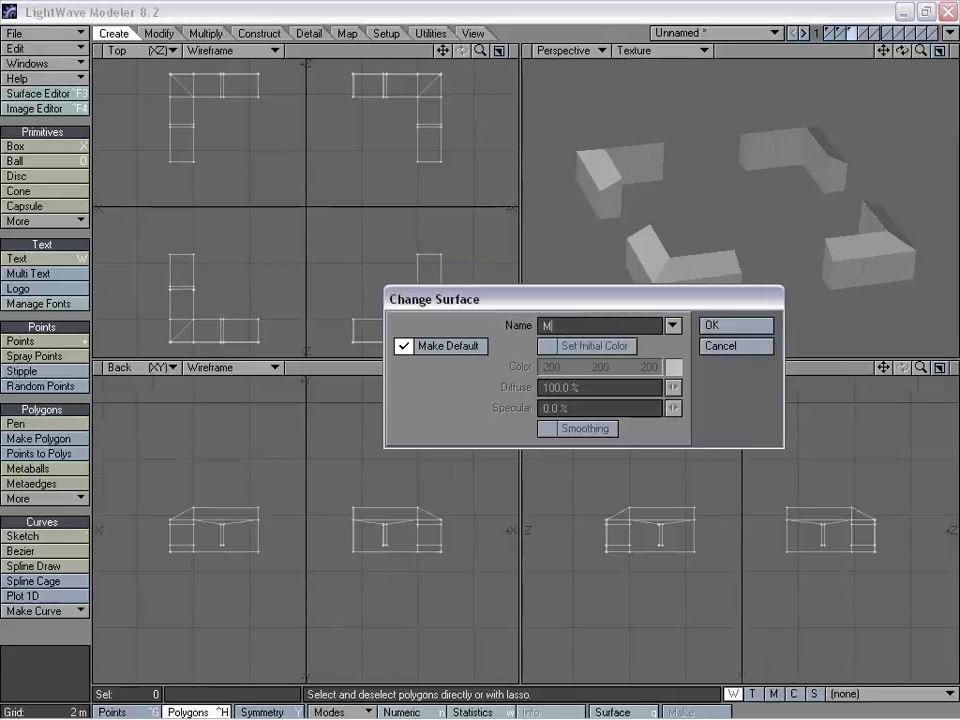
pyautogui.write('erlons')
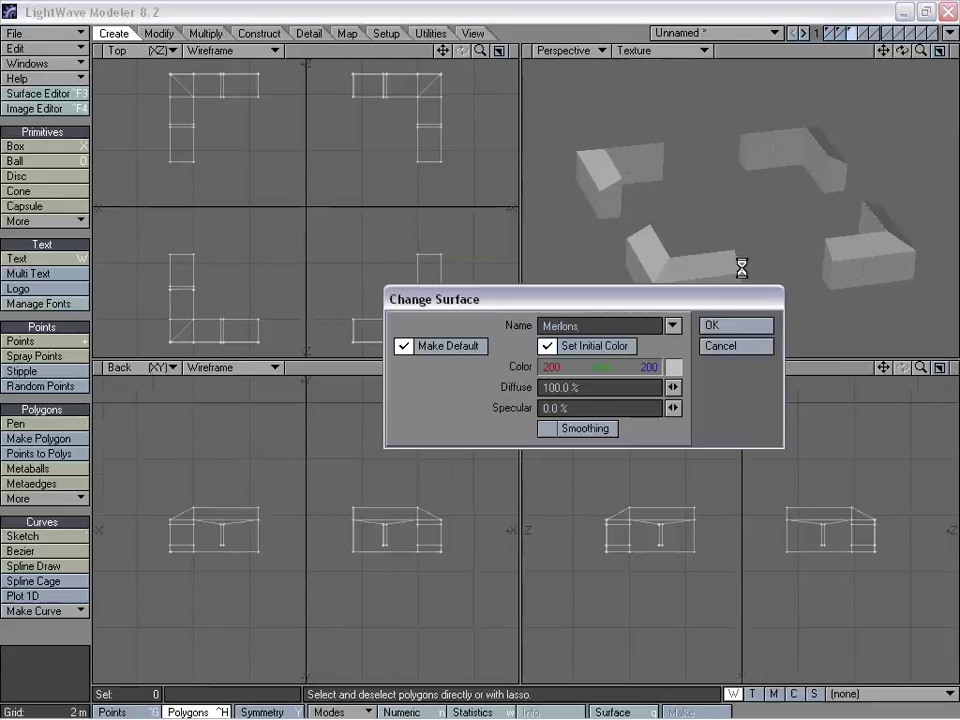
pyautogui.press('Return')
# Assign a surface named Tower_LookOut to the whole tower body in the first layer, basing the name on Tower_Round
pyautogui.click(826, 33)
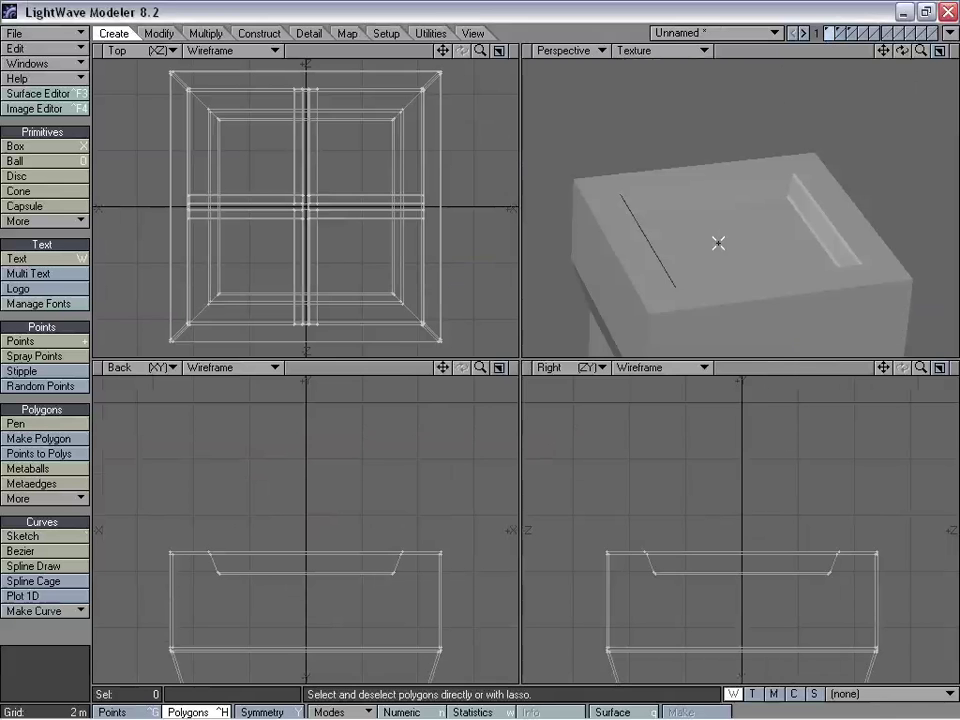
pyautogui.press('q')
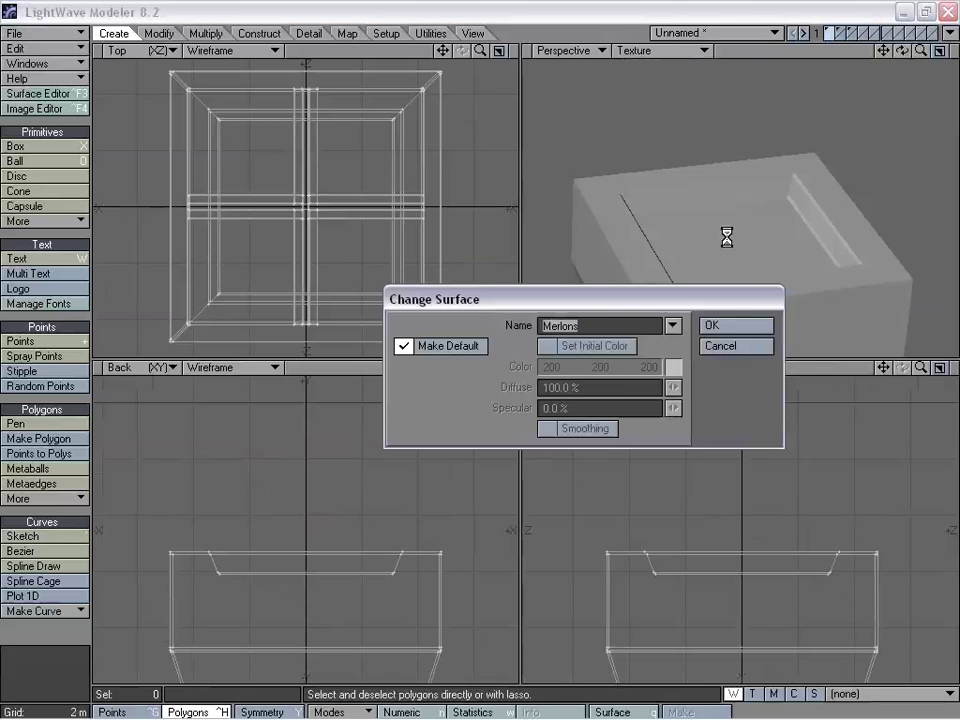
pyautogui.click(673, 325)
pyautogui.click(683, 369)
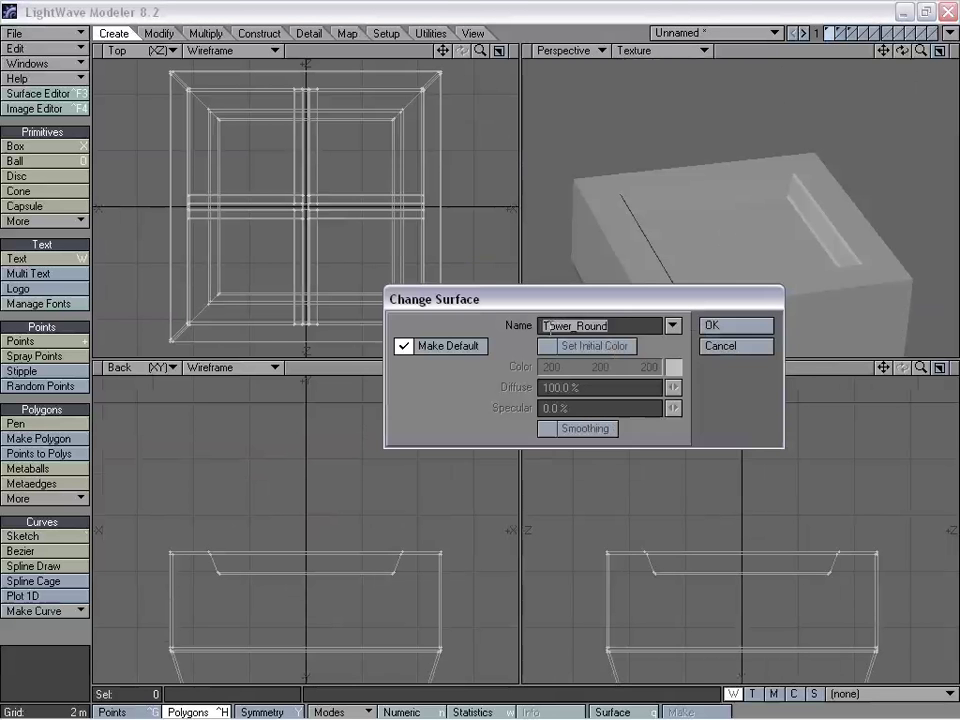
pyautogui.click(572, 325)
pyautogui.write('LookOut')
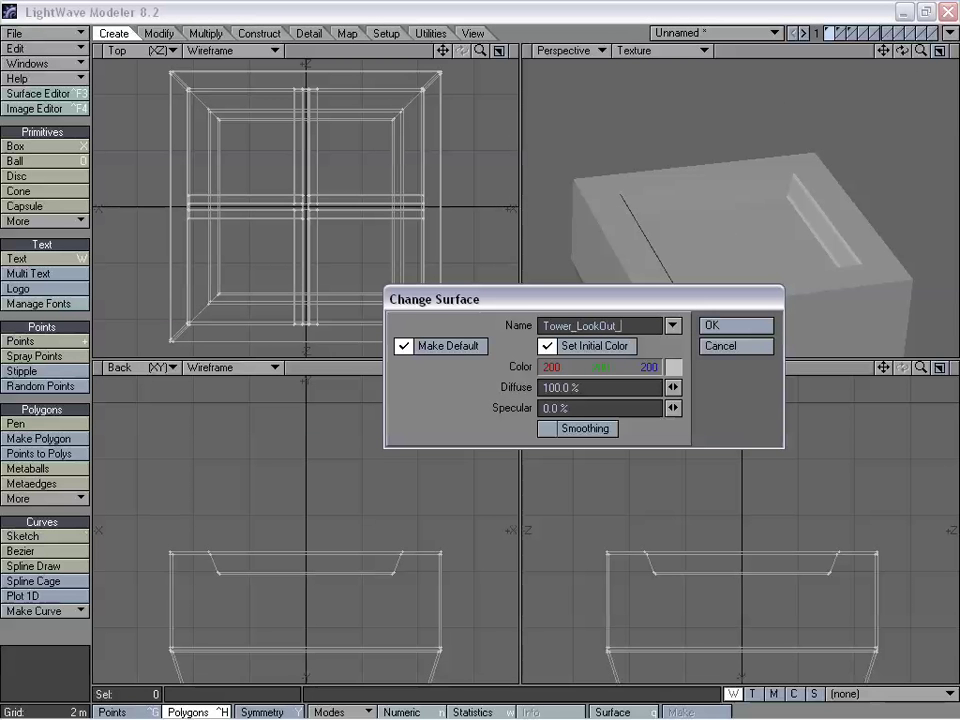
pyautogui.press('Return')
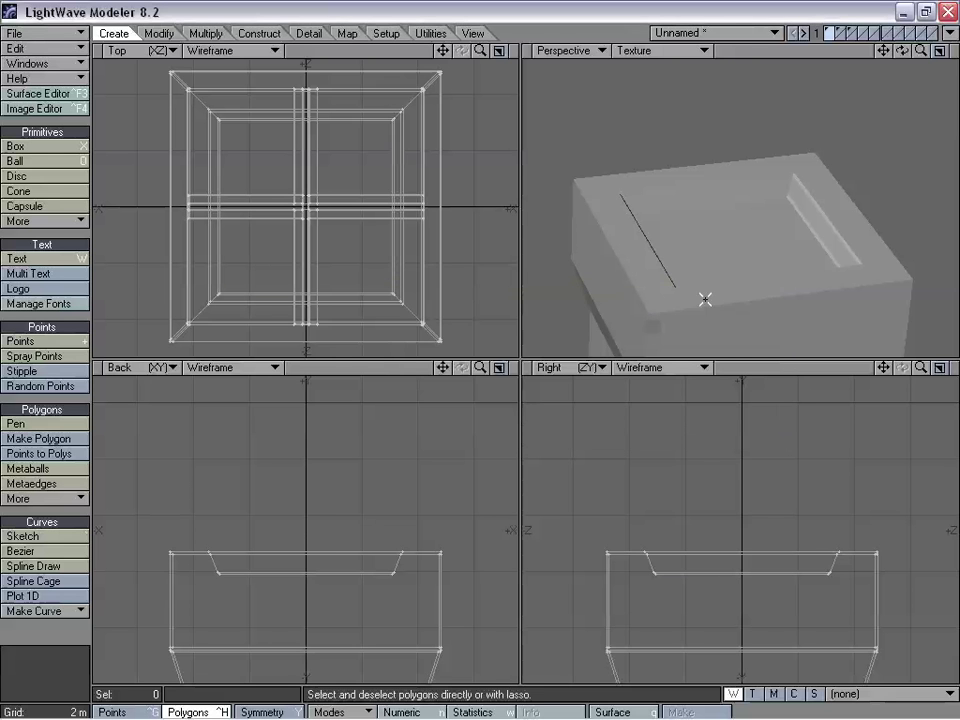
# Give the recessed floor polygon on top of the tower the surface Tower_LookOut_Allure, and clear the selection
pyautogui.click(723, 245)
pyautogui.press('q')
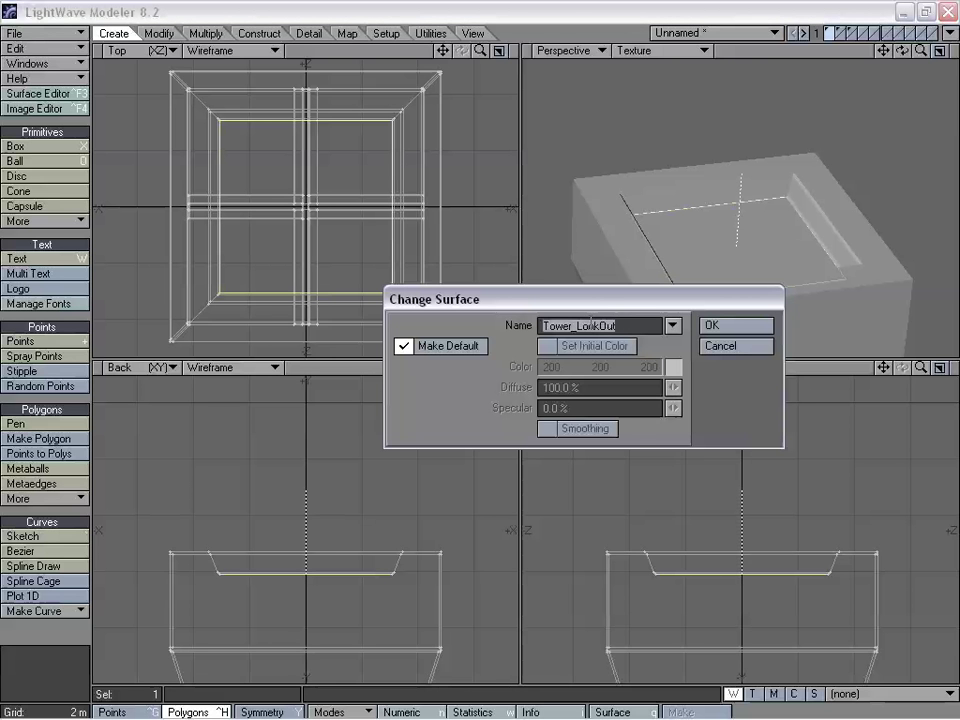
pyautogui.click(623, 326)
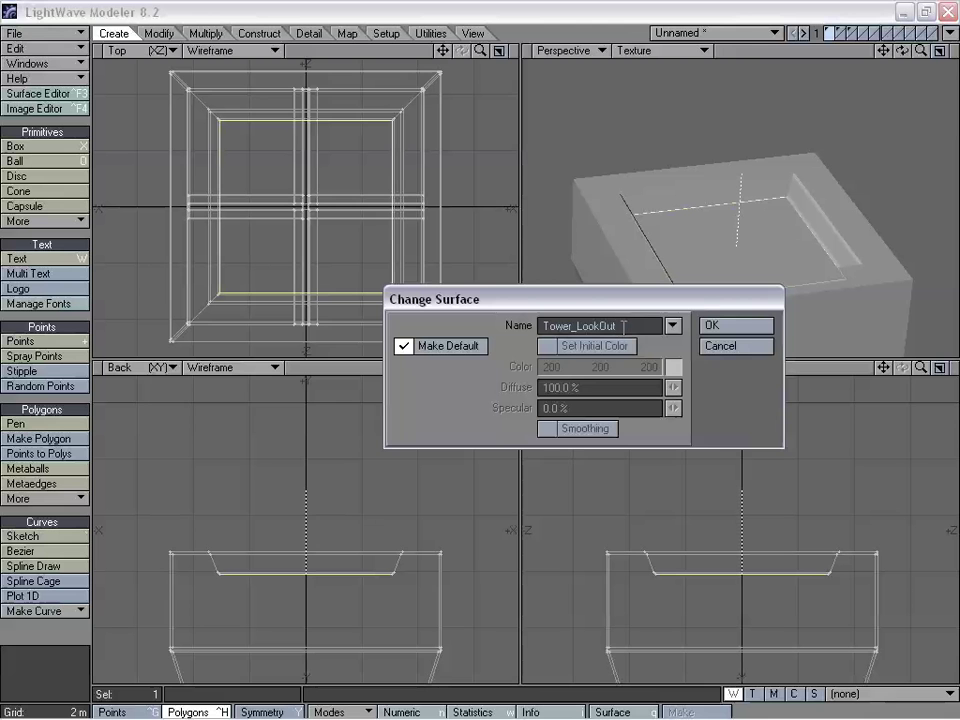
pyautogui.write('_A')
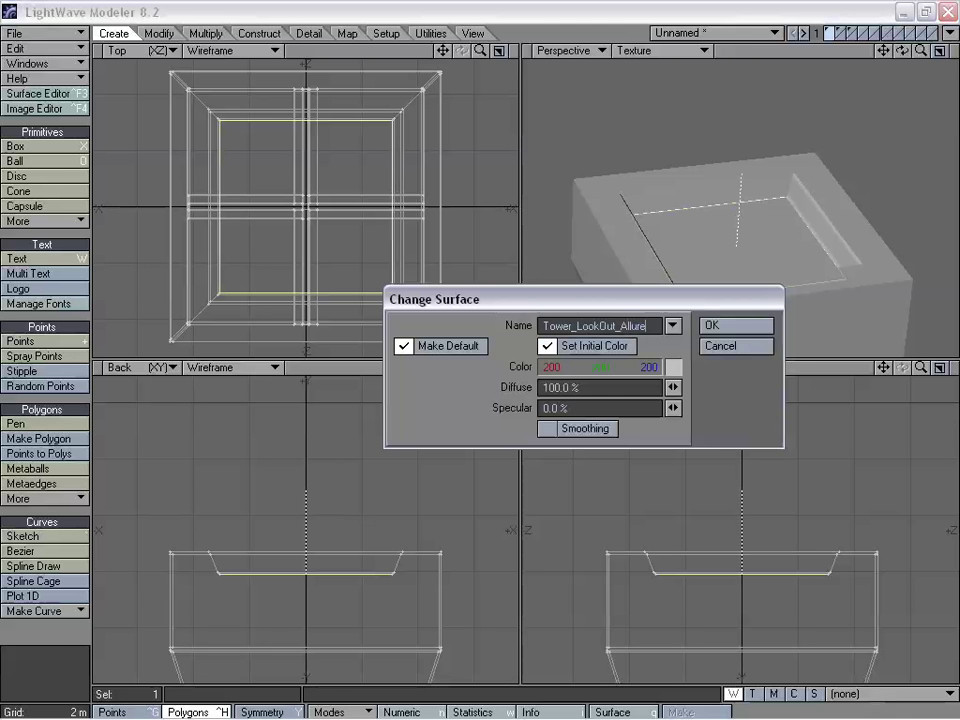
pyautogui.write('llure')
pyautogui.press('Return')
pyautogui.click(57, 624)
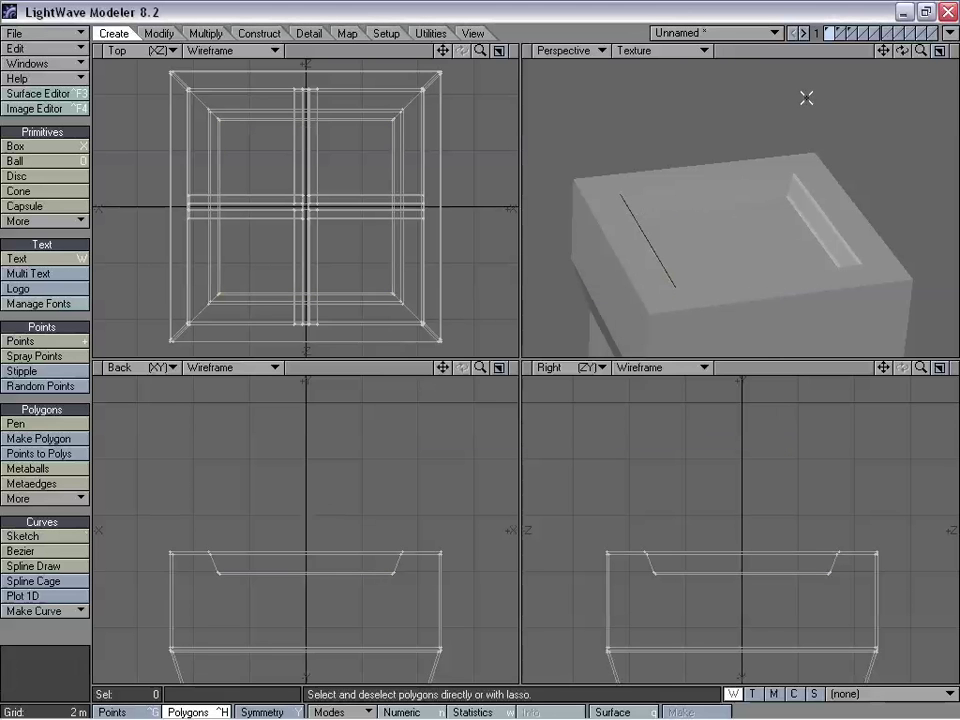
# Assign the surface Tower_LookOut_Merlons to the corner blocks in the third layer, extending the existing Tower_LookOut name
pyautogui.click(841, 33)
pyautogui.press('a')
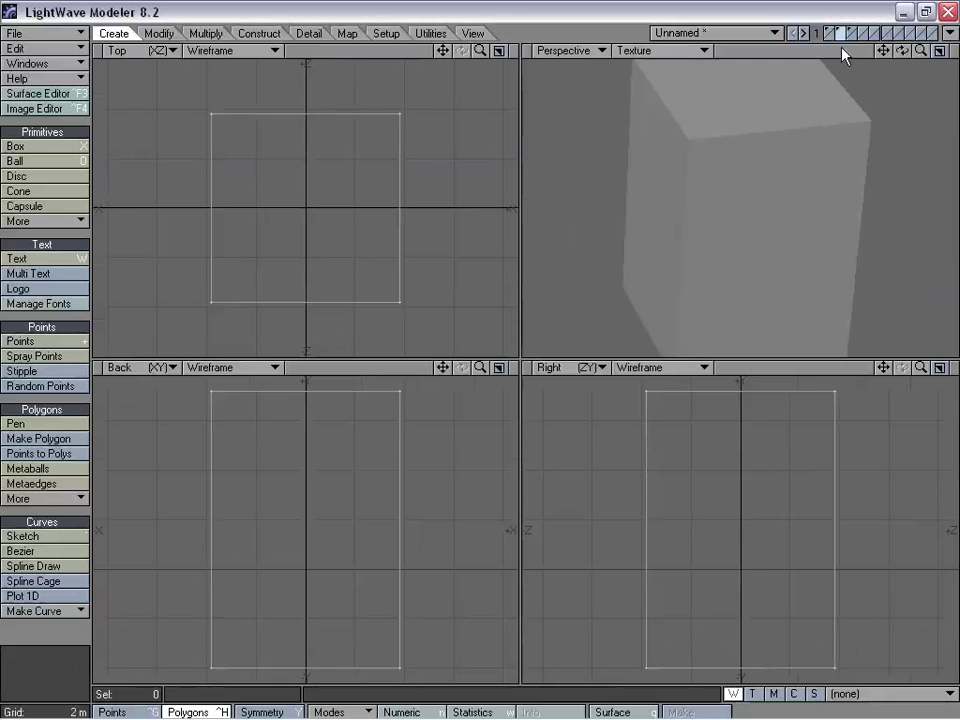
pyautogui.click(850, 31)
pyautogui.press('a')
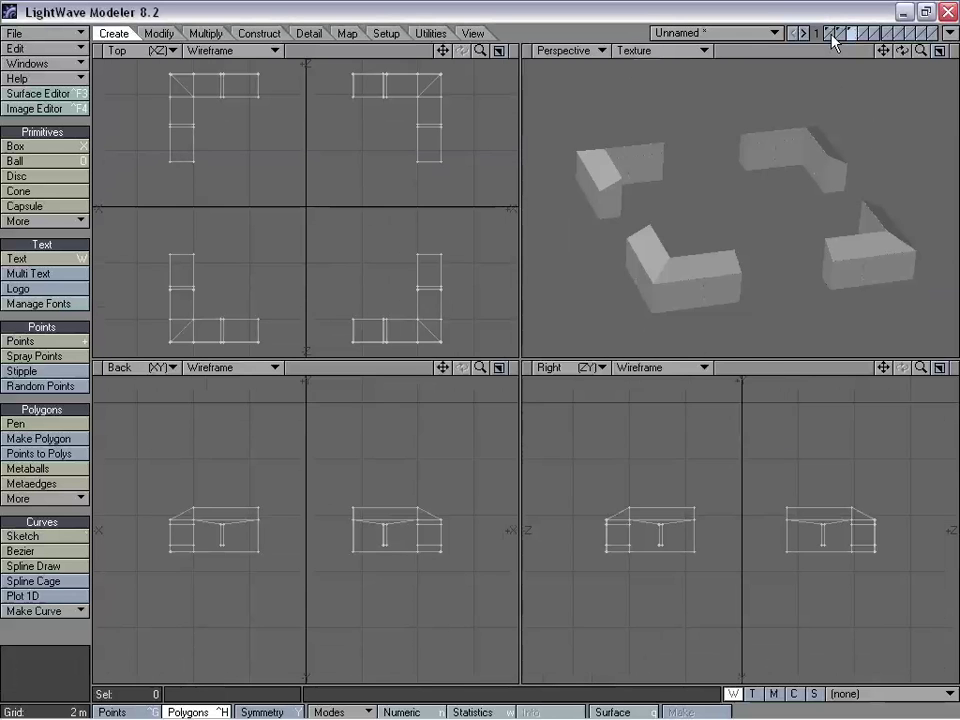
pyautogui.press('q')
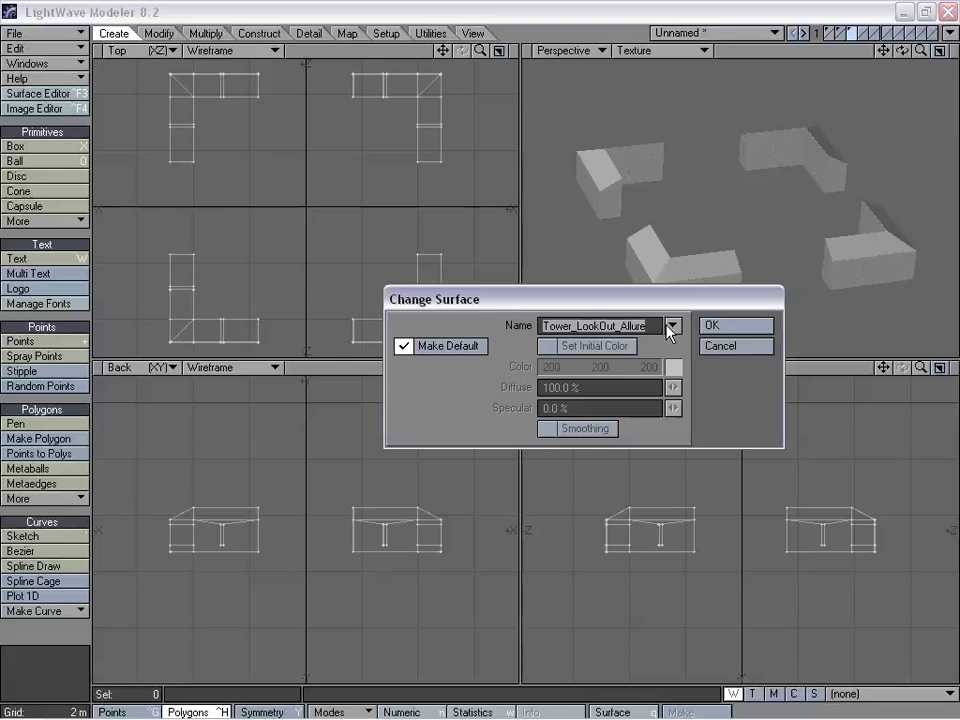
pyautogui.click(672, 327)
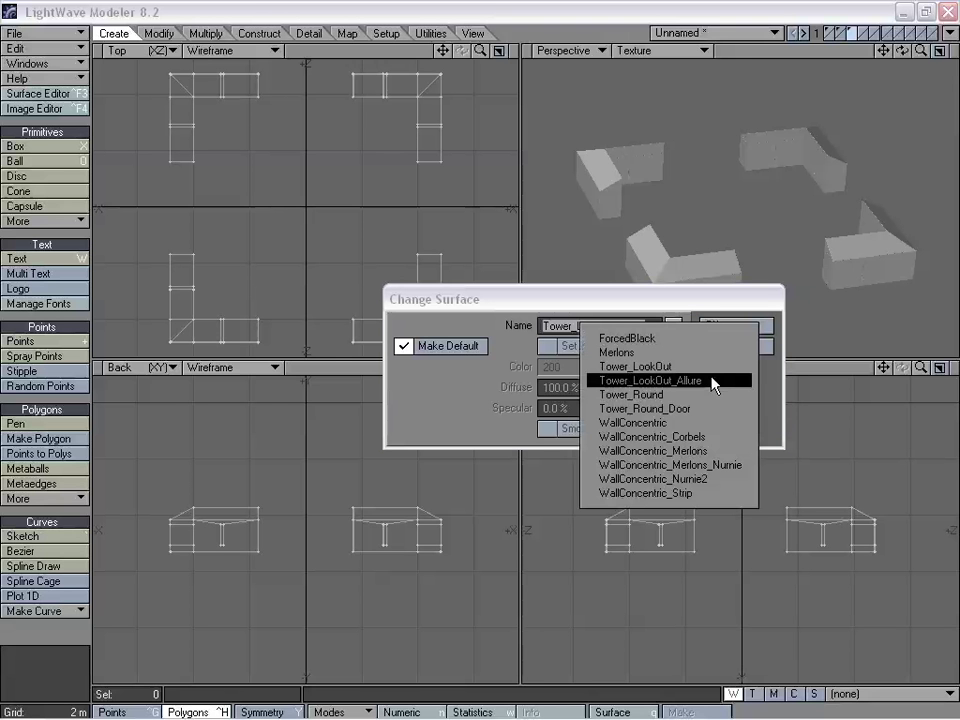
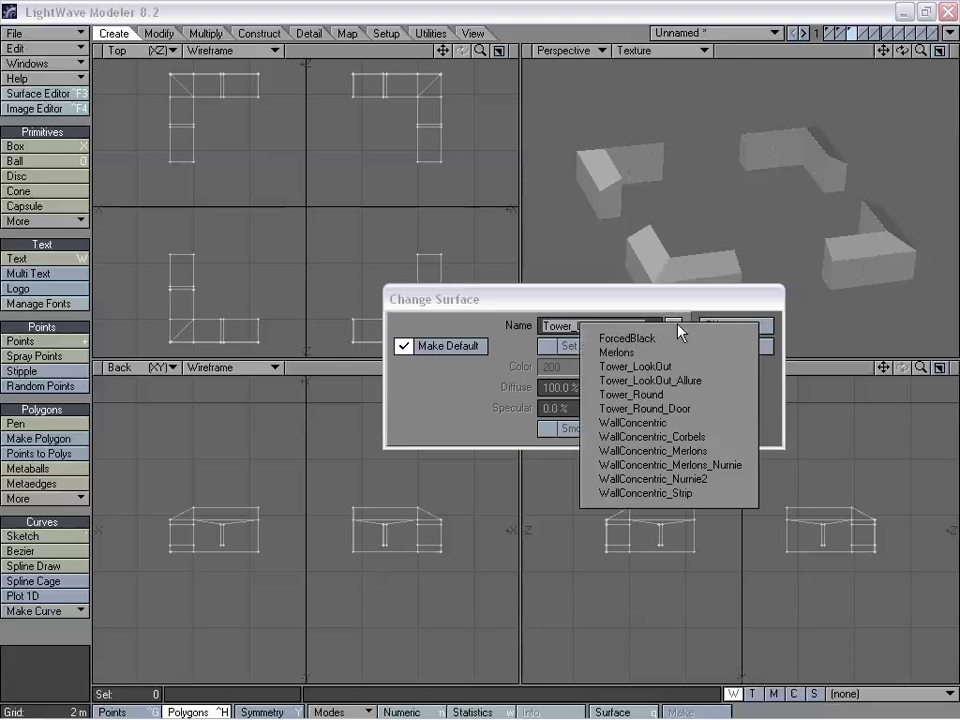
pyautogui.click(712, 371)
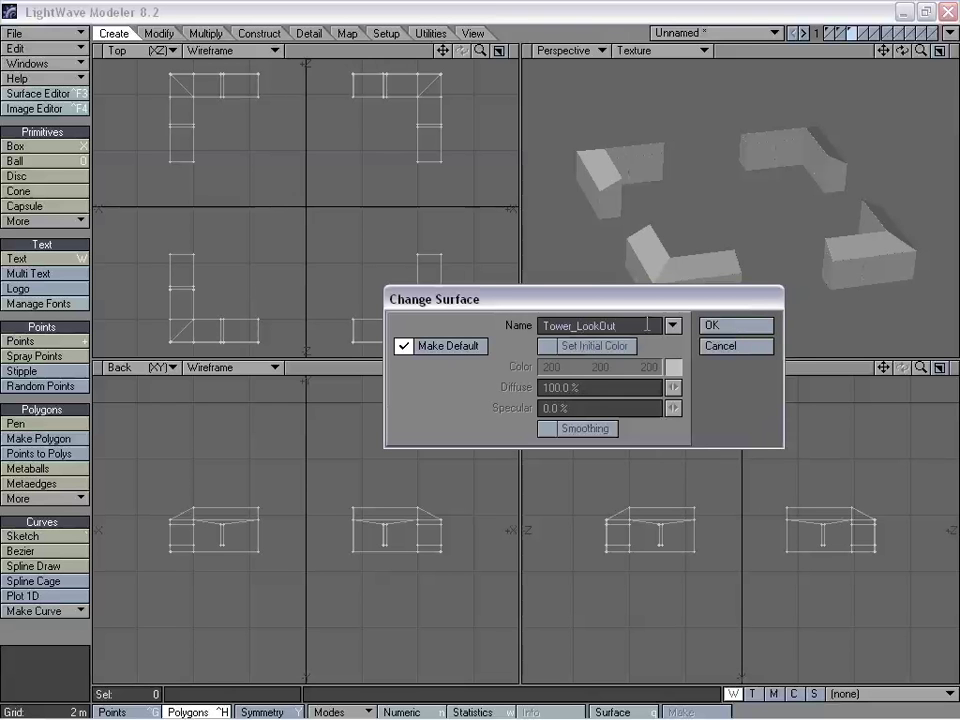
pyautogui.click(647, 325)
pyautogui.write('_Merlons')
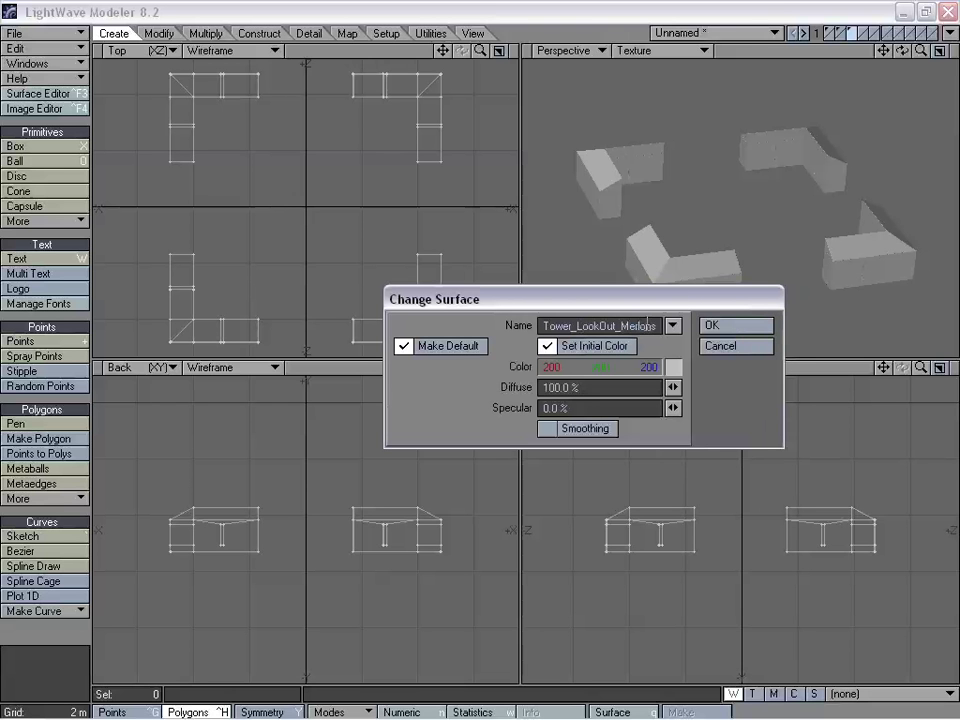
pyautogui.press('Return')
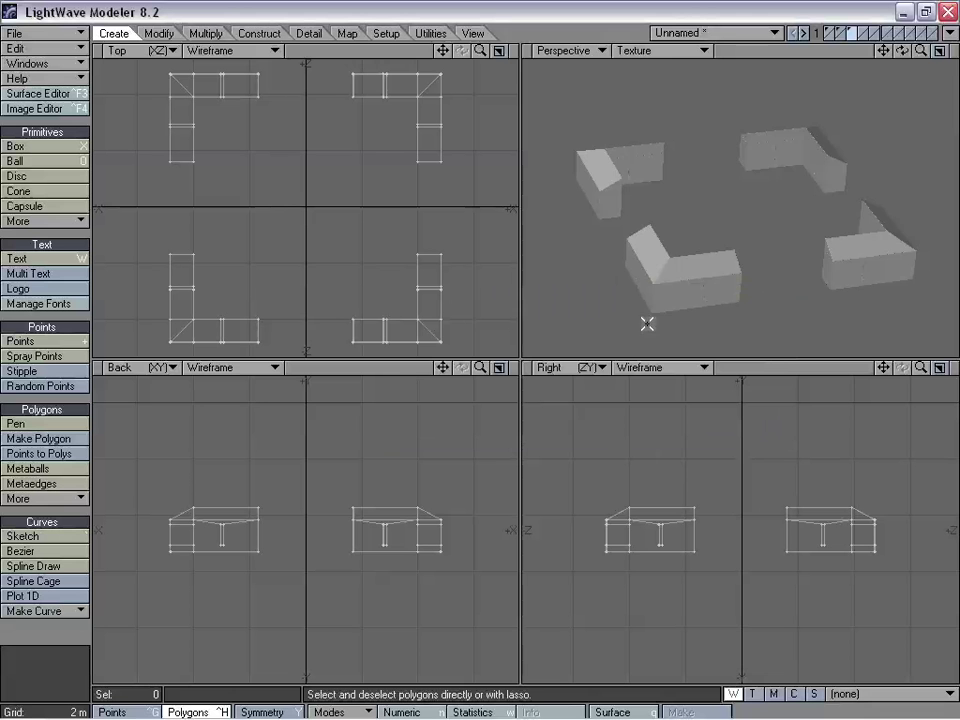
# Make the empty fourth layer active with only the corner blocks' layer as background
pyautogui.keyDown('alt'); pyautogui.moveTo(786, 245); pyautogui.dragTo(866, 40); pyautogui.keyUp('alt')
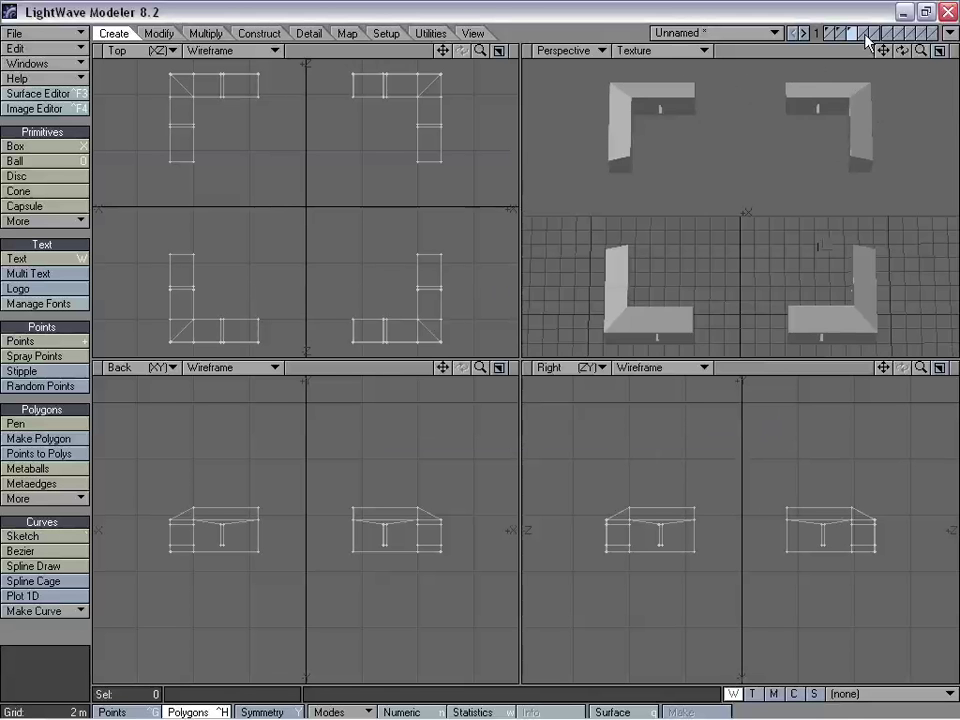
pyautogui.click(862, 31)
pyautogui.click(854, 38)
pyautogui.keyDown('shift'); pyautogui.click(840, 38); pyautogui.keyUp('shift')
pyautogui.keyDown('shift'); pyautogui.click(829, 38); pyautogui.keyUp('shift')
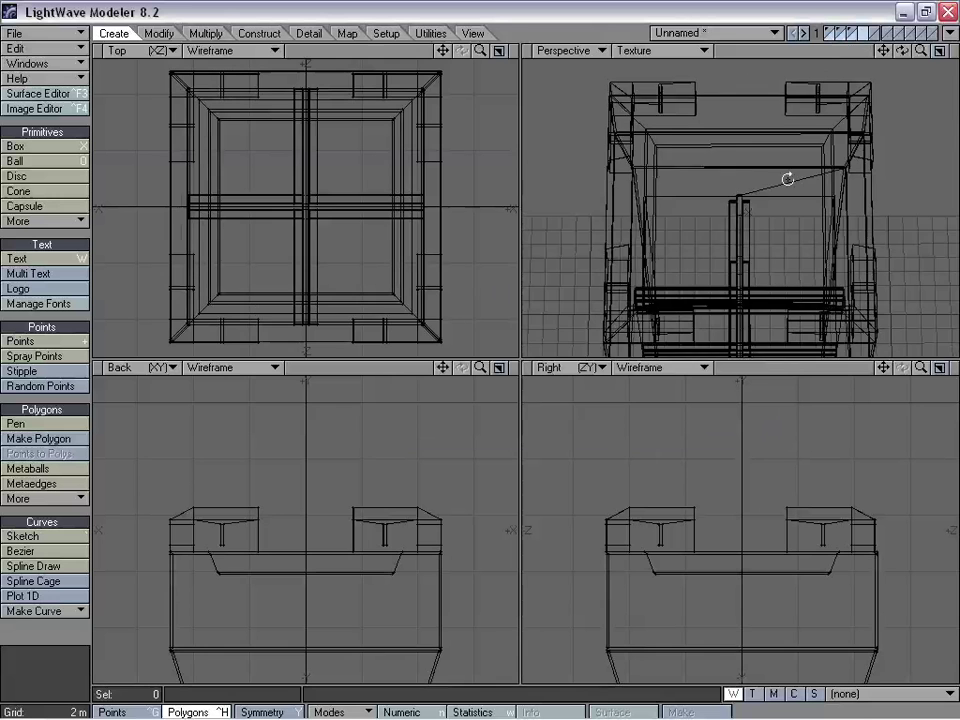
pyautogui.keyDown('alt'); pyautogui.moveTo(788, 180); pyautogui.dragTo(770, 250); pyautogui.keyUp('alt')
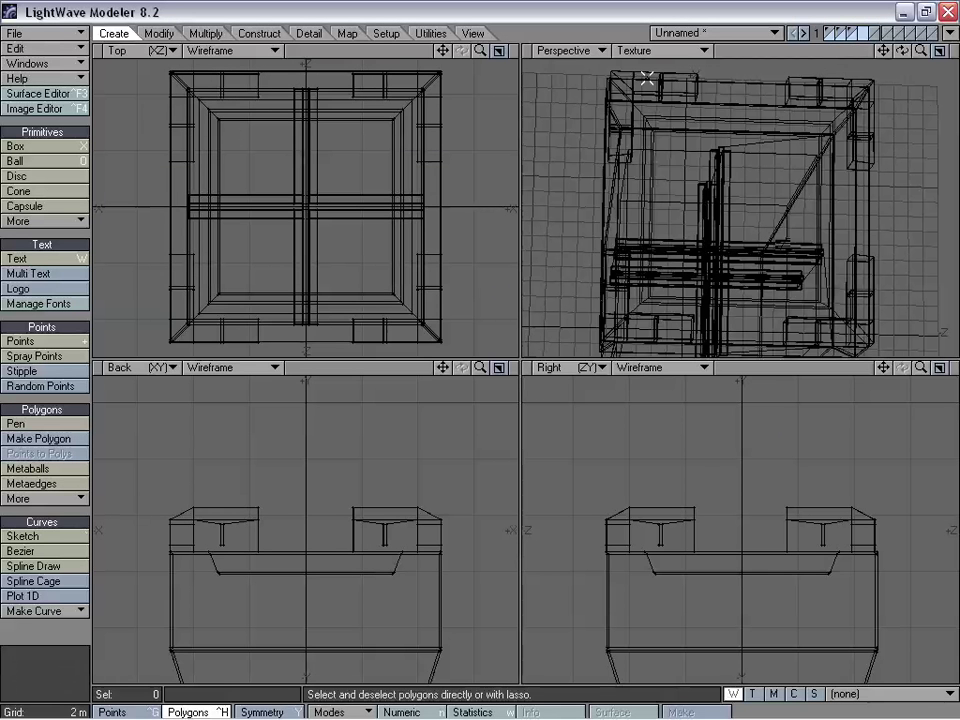
pyautogui.click(843, 36)
pyautogui.click(871, 36)
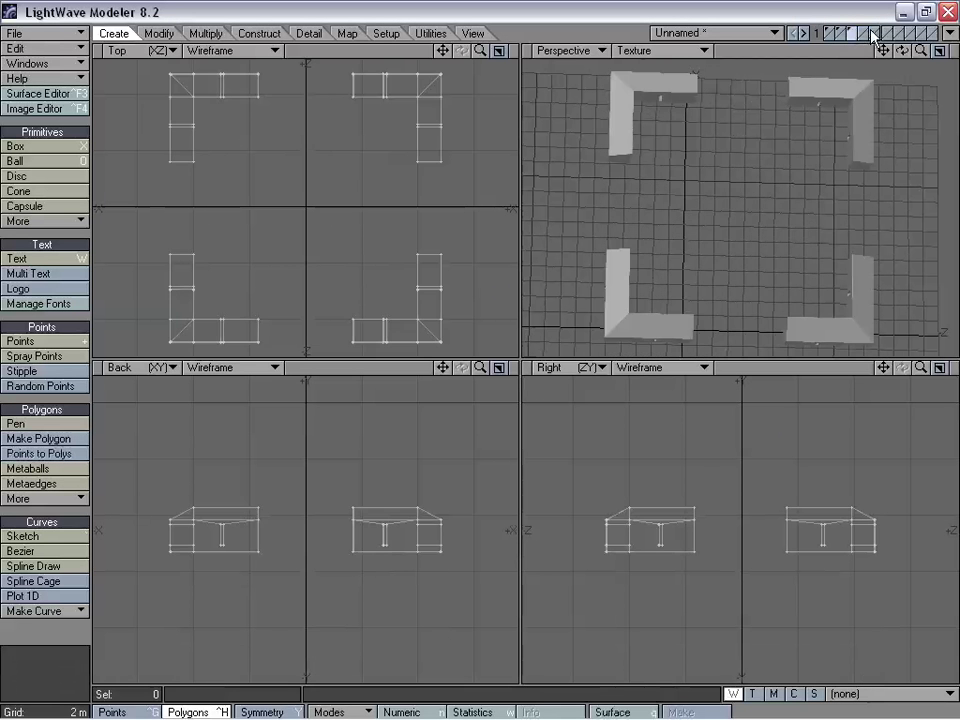
pyautogui.click(862, 32)
pyautogui.click(850, 38)
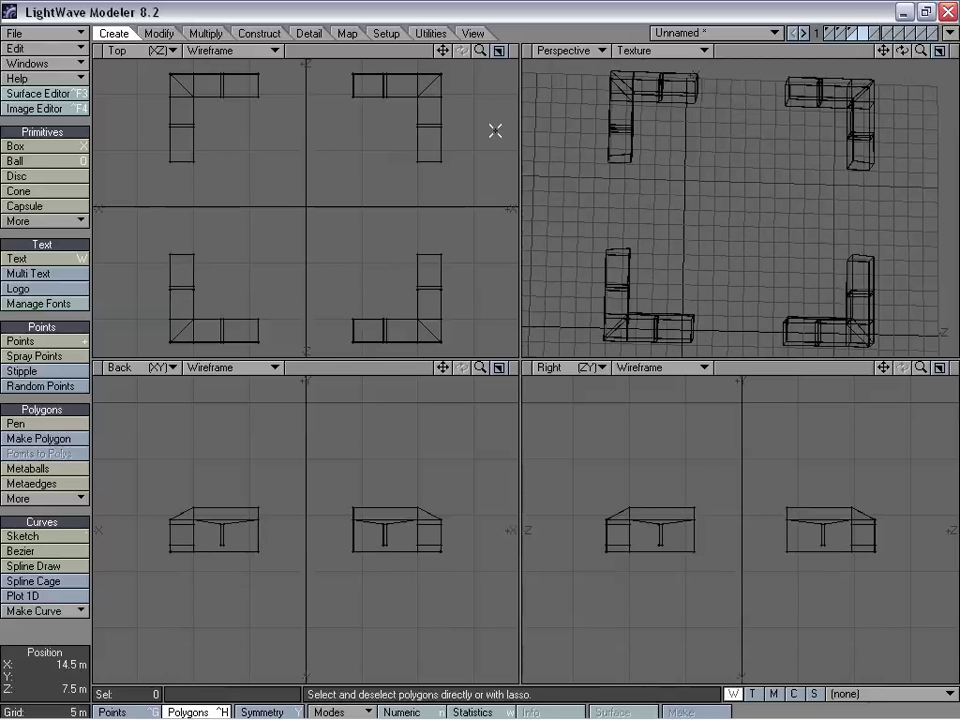
# Build a thin box 500 mm high below one corner block's slit, along its inner face at the base
pyautogui.click(30, 146)
pyautogui.moveTo(216, 90)
pyautogui.mouseDown()
pyautogui.moveTo(238, 101)
pyautogui.moveTo(224, 97)
pyautogui.mouseUp()
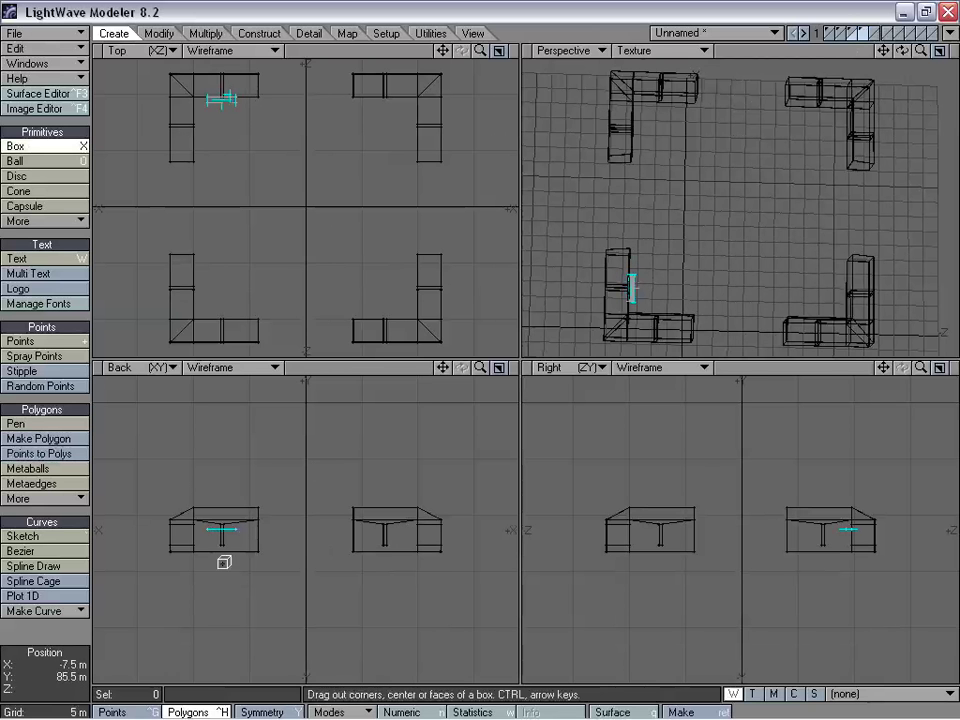
pyautogui.moveTo(223, 561); pyautogui.dragTo(229, 545)
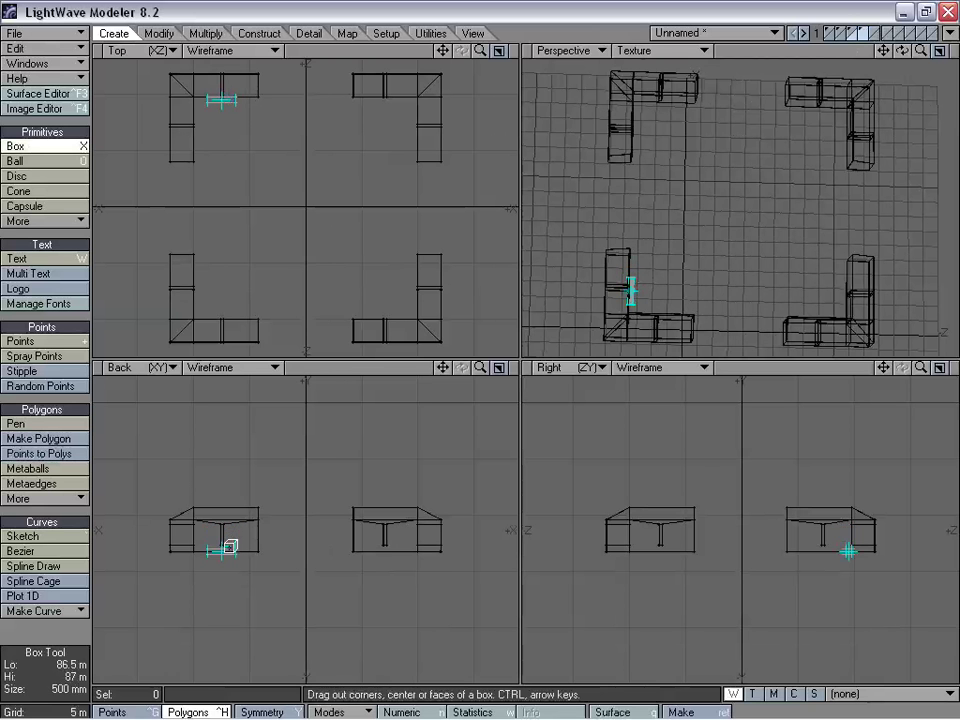
pyautogui.hotkey('shift', 'a')
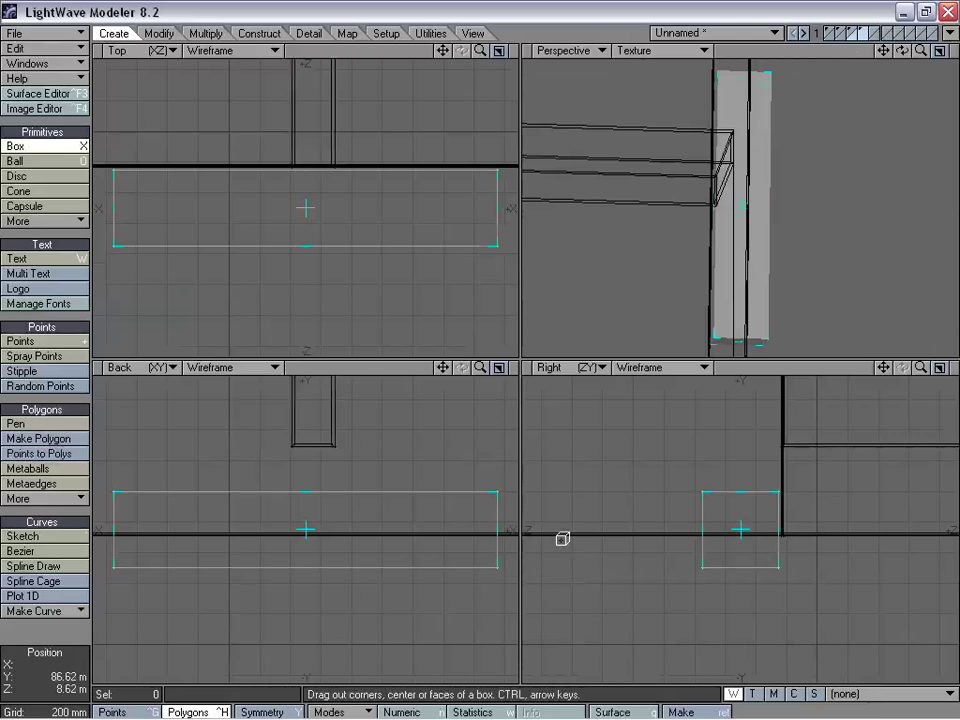
pyautogui.press('space')
# Move the thin box partly into the corner block's wall, slope its top down towards the inside, and bevel its faces slightly
pyautogui.moveTo(921, 367); pyautogui.dragTo(889, 367)
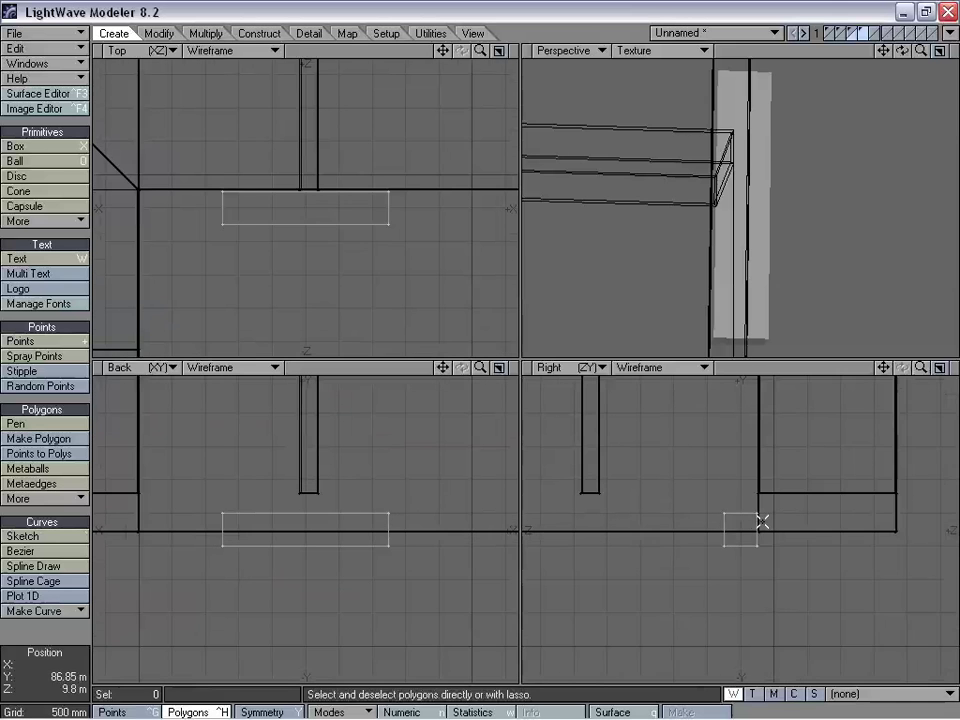
pyautogui.press('t')
pyautogui.moveTo(763, 523); pyautogui.dragTo(735, 534)
pyautogui.scroll(4, 763, 539)
pyautogui.press('b')
# Assign the surface Tower_LookOut_Merlons_Nurnie to the bevelled ledge box
pyautogui.press('q')
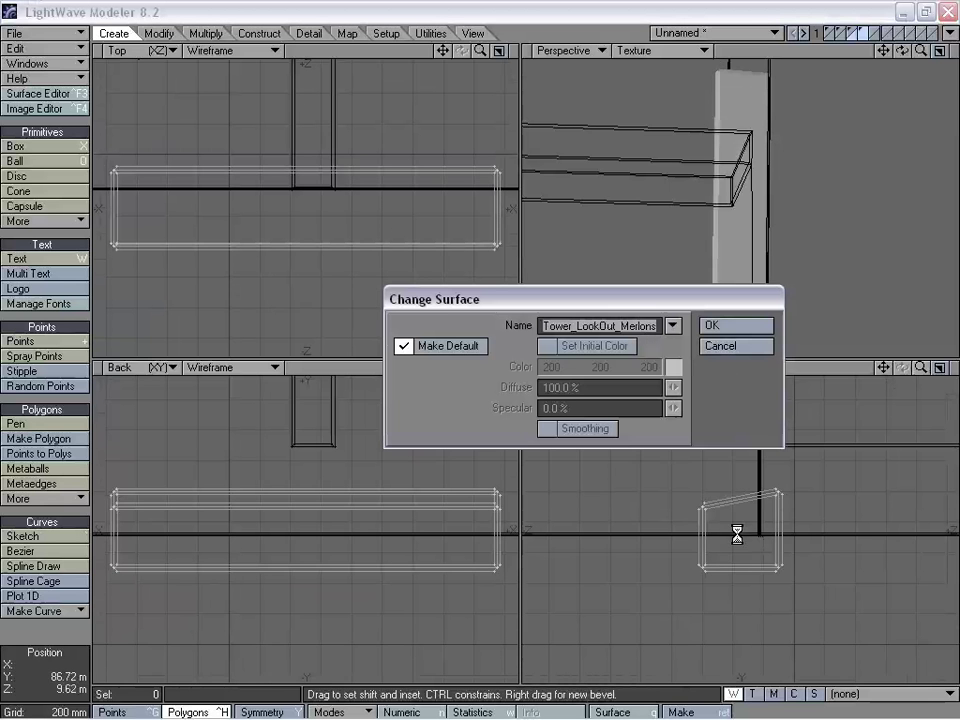
pyautogui.click(658, 334)
pyautogui.write('_Numi')
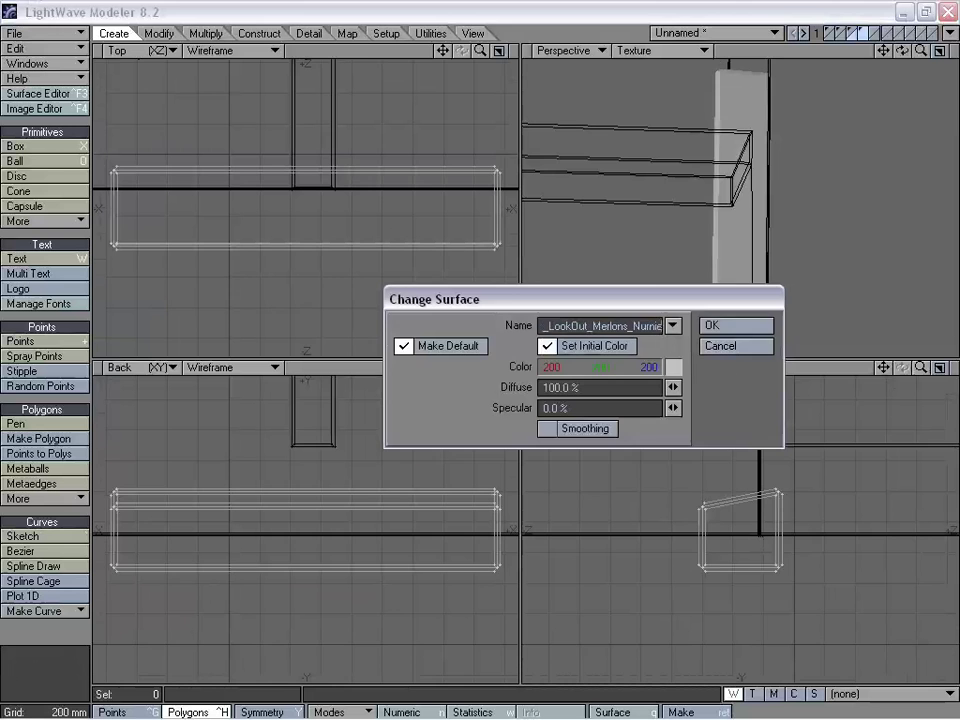
pyautogui.press('Return')
pyautogui.press('a')
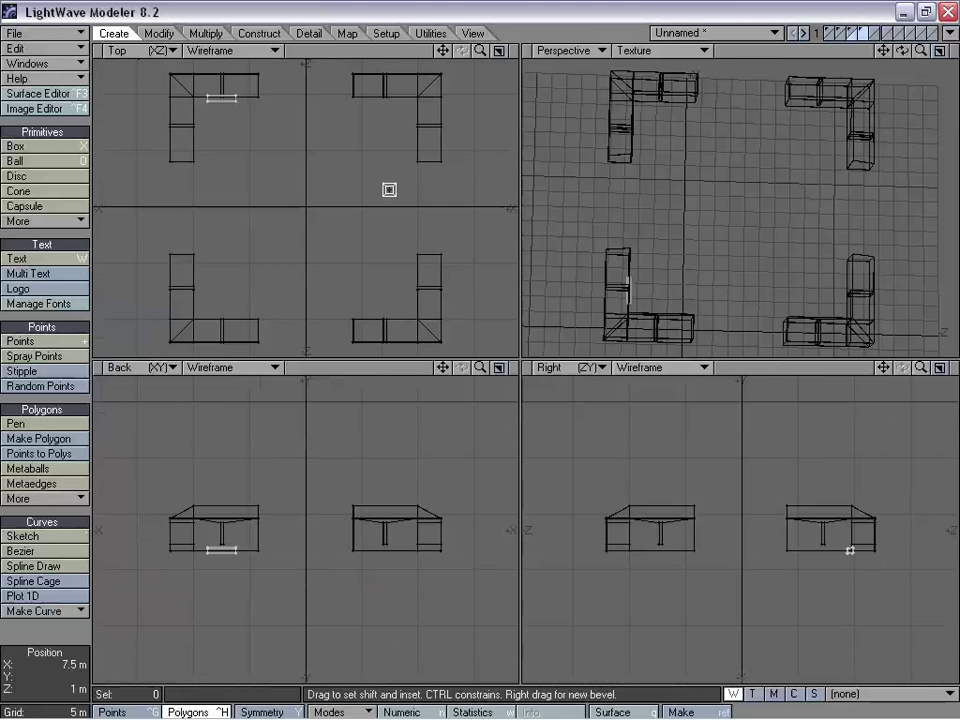
# Mirror the ledge box across the tower's X and Z centre planes so the opposite corner blocks each get one
pyautogui.hotkey('shift', 'v')
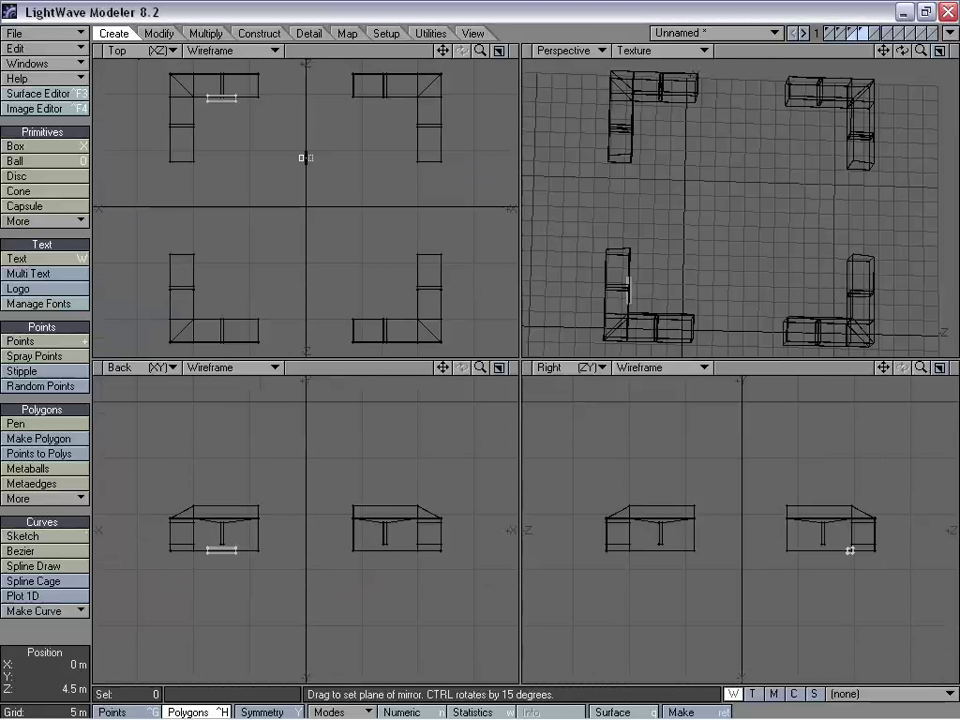
pyautogui.press('space')
pyautogui.hotkey('shift', 'v')
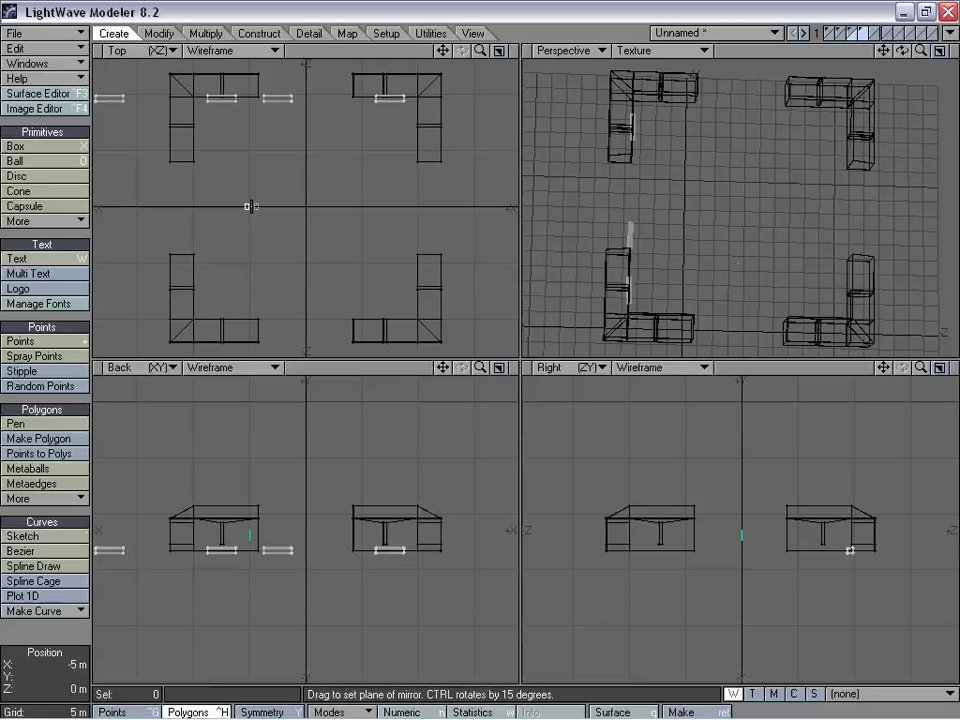
pyautogui.moveTo(246, 206); pyautogui.dragTo(253, 206)
pyautogui.press('space')
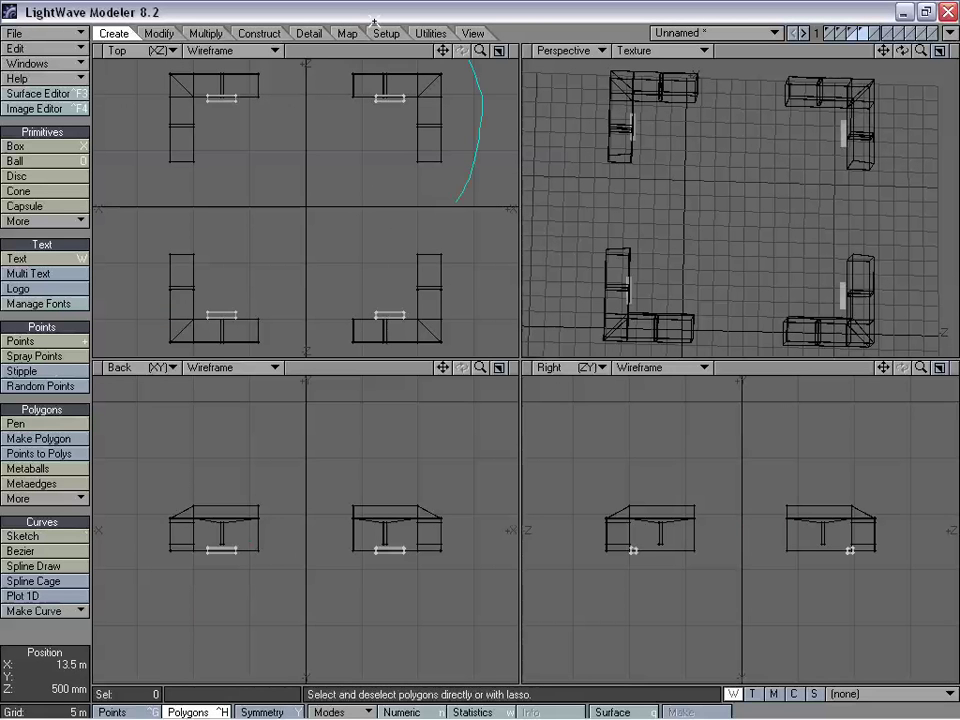
# Duplicate the four ledge boxes with a quarter turn about the tower's centre, placing them below the slits of the remaining corner block walls
pyautogui.moveTo(374, 21); pyautogui.dragTo(569, 202, button='right')
pyautogui.press('y')
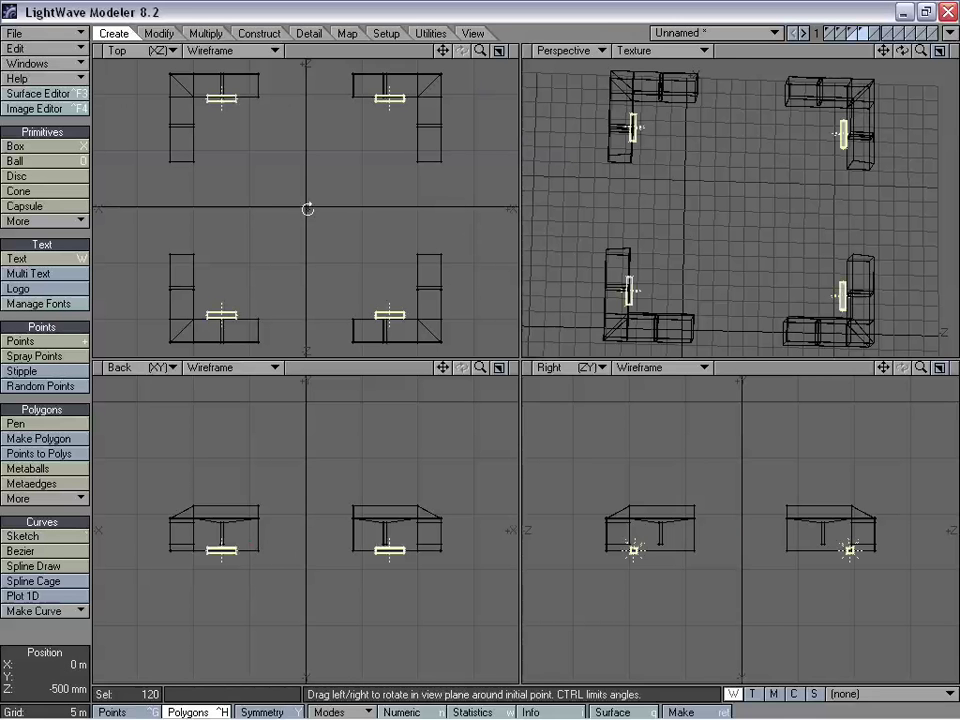
pyautogui.keyDown('ctrl'); pyautogui.moveTo(306, 207); pyautogui.dragTo(433, 218); pyautogui.keyUp('ctrl')
pyautogui.press('space')
pyautogui.moveTo(12, 440); pyautogui.dragTo(835, 220, button='right')
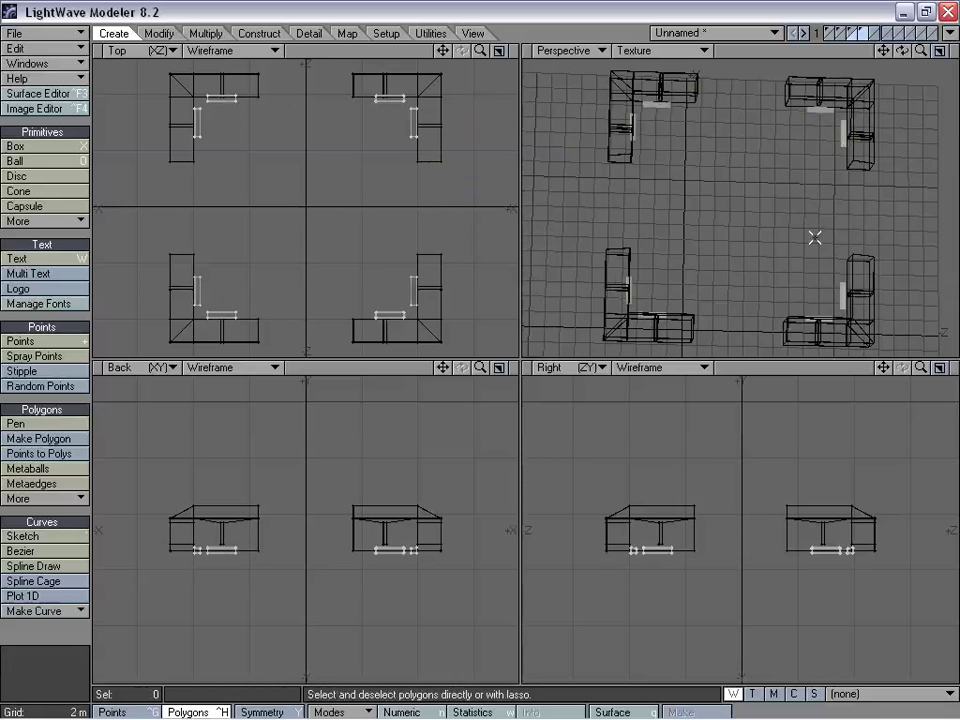
# Display the four tower layers together and examine the ledges and the whole tower from several angles
pyautogui.keyDown('alt'); pyautogui.moveTo(814, 238); pyautogui.dragTo(782, 106); pyautogui.keyUp('alt')
pyautogui.keyDown('shift'); pyautogui.click(853, 35); pyautogui.keyUp('shift')
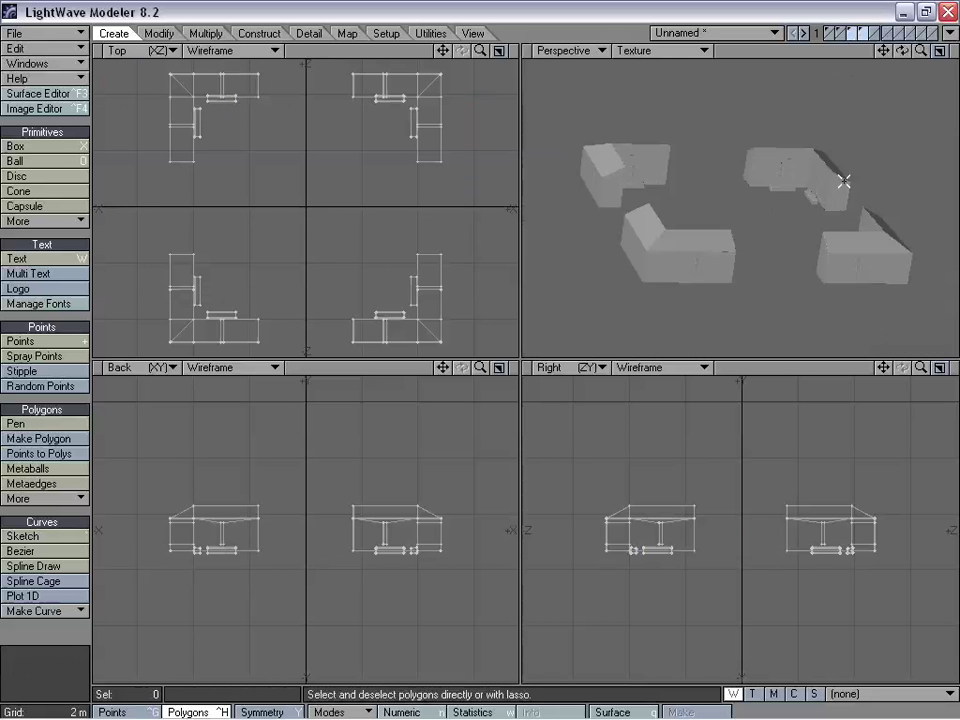
pyautogui.keyDown('alt'); pyautogui.moveTo(842, 180); pyautogui.dragTo(782, 222); pyautogui.keyUp('alt')
pyautogui.keyDown('shift'); pyautogui.click(841, 34); pyautogui.keyUp('shift')
pyautogui.keyDown('shift'); pyautogui.click(831, 35); pyautogui.keyUp('shift')
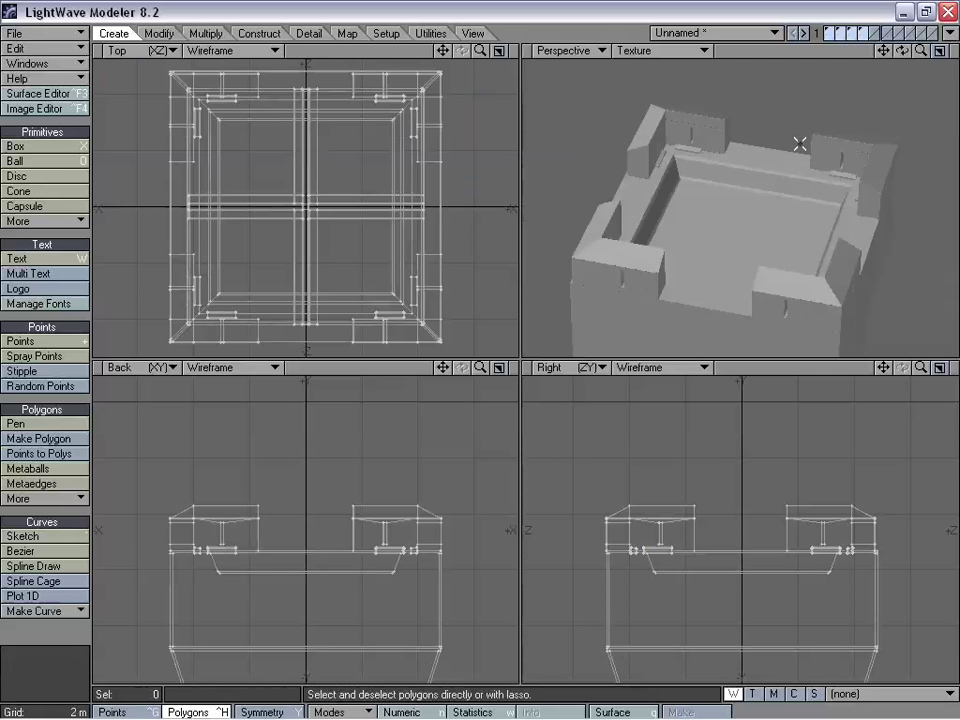
pyautogui.keyDown('alt'); pyautogui.moveTo(799, 144); pyautogui.dragTo(748, 154); pyautogui.keyUp('alt')
pyautogui.press('a')
pyautogui.keyDown('alt'); pyautogui.moveTo(778, 116); pyautogui.dragTo(751, 183); pyautogui.keyUp('alt')
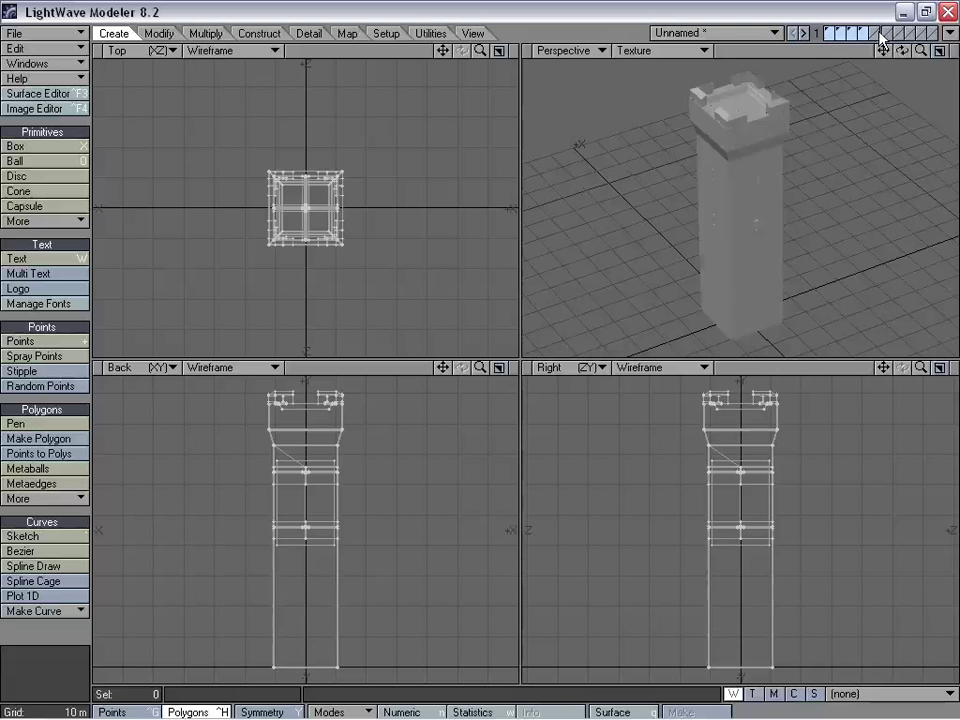
# Make the empty fifth layer active with the four tower layers as background
pyautogui.click(875, 31)
pyautogui.click(865, 37)
pyautogui.keyDown('shift'); pyautogui.click(854, 37); pyautogui.keyUp('shift')
pyautogui.keyDown('shift'); pyautogui.click(843, 37); pyautogui.keyUp('shift')
pyautogui.keyDown('shift'); pyautogui.click(832, 37); pyautogui.keyUp('shift')
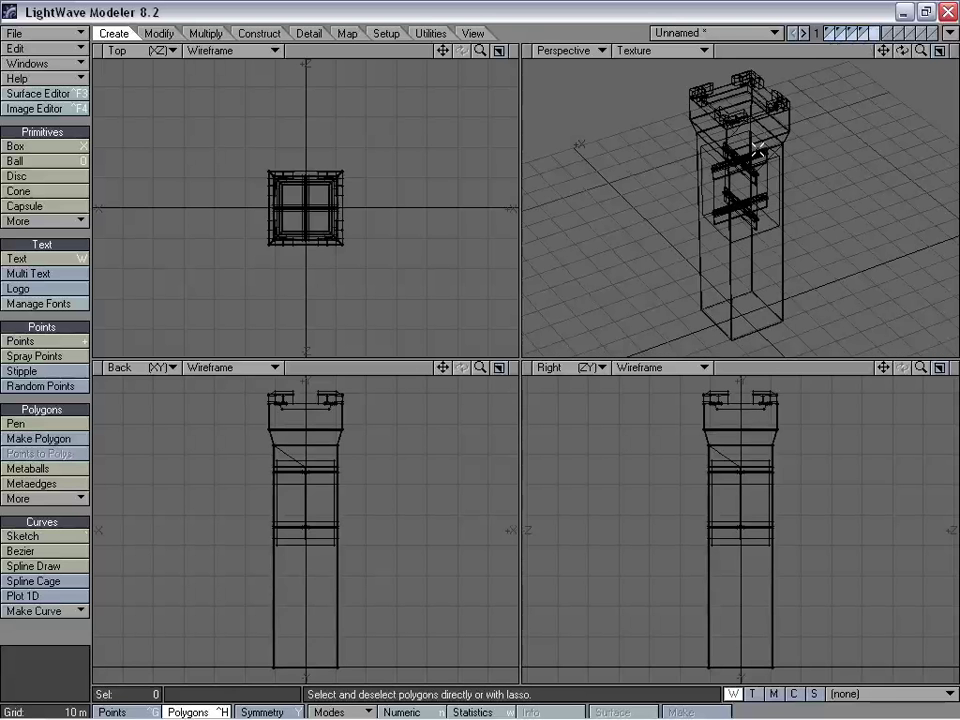
# Build a flat box about 1 m high at the base of the corner blocks, slightly wider than the tower head on all sides
pyautogui.moveTo(443, 367); pyautogui.dragTo(437, 423)
pyautogui.moveTo(480, 367); pyautogui.dragTo(585, 367)
pyautogui.moveTo(443, 367); pyautogui.dragTo(451, 553)
pyautogui.keyDown('alt'); pyautogui.moveTo(735, 205); pyautogui.dragTo(715, 205); pyautogui.keyUp('alt')
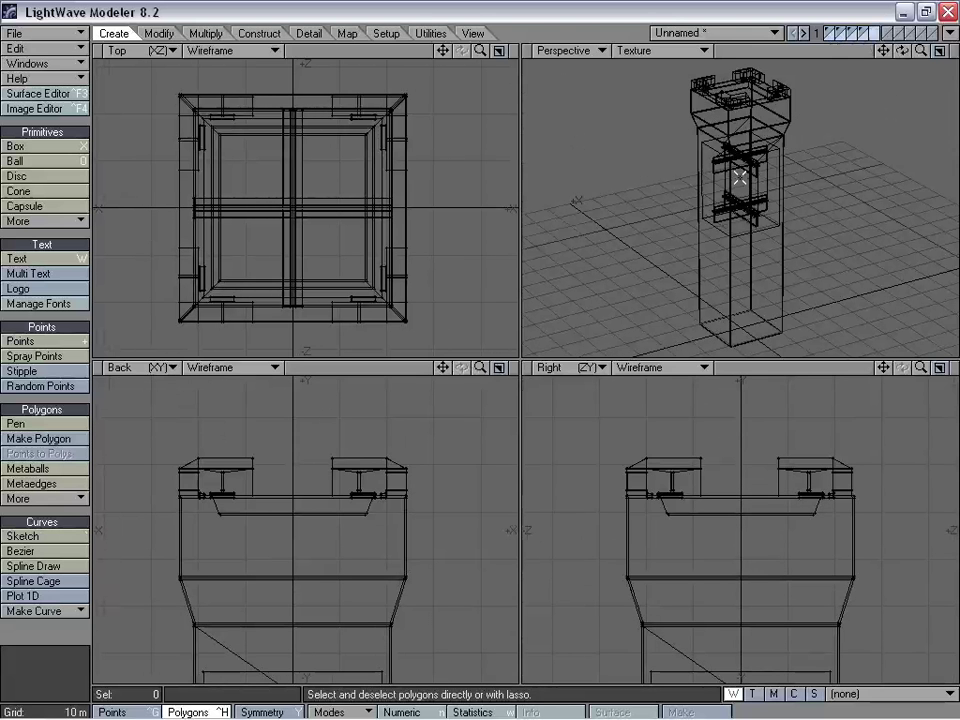
pyautogui.click(16, 145)
pyautogui.moveTo(170, 93); pyautogui.dragTo(407, 323)
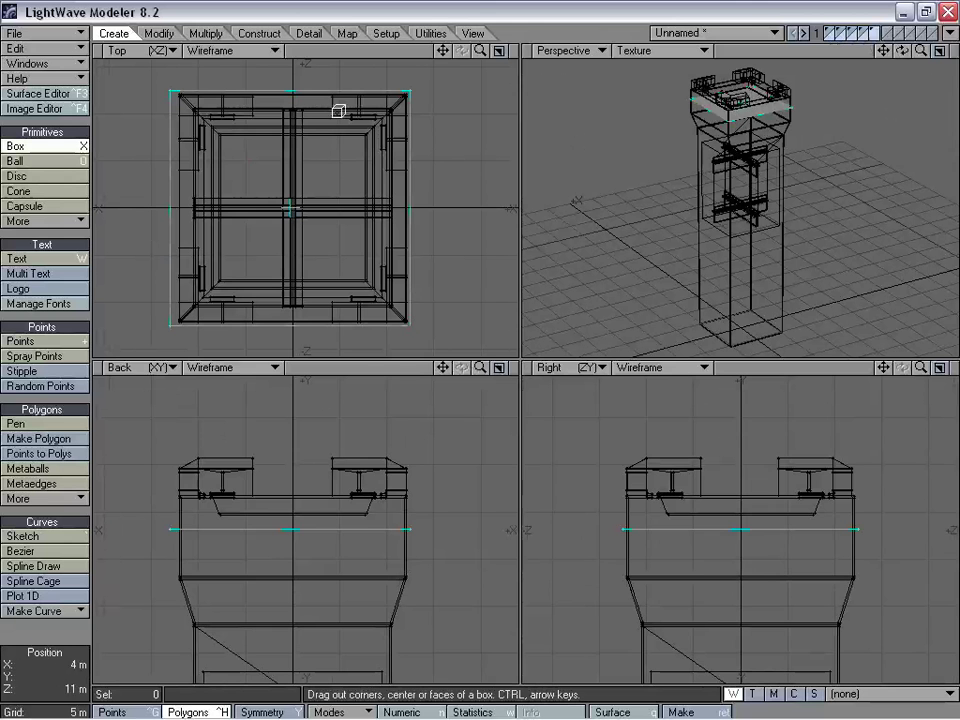
pyautogui.moveTo(170, 192); pyautogui.dragTo(177, 196)
pyautogui.moveTo(286, 524); pyautogui.dragTo(296, 500)
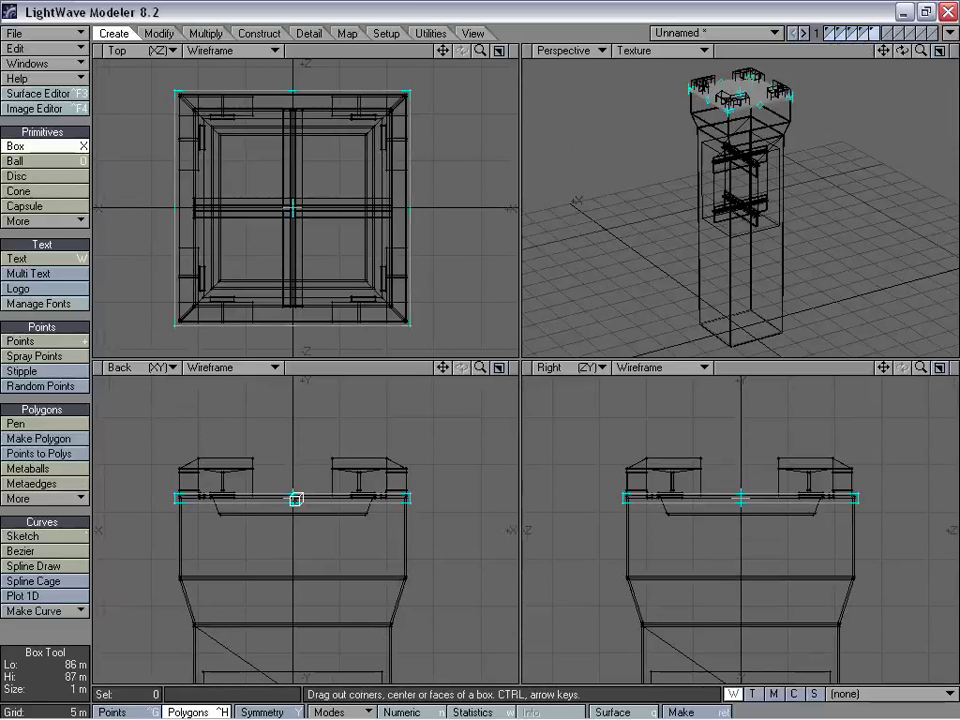
# Align the box's top with the base of the corner blocks and extend it down to 82 m, making it 4.75 m high
pyautogui.keyDown('alt'); pyautogui.moveTo(607, 103); pyautogui.dragTo(768, 238); pyautogui.keyUp('alt')
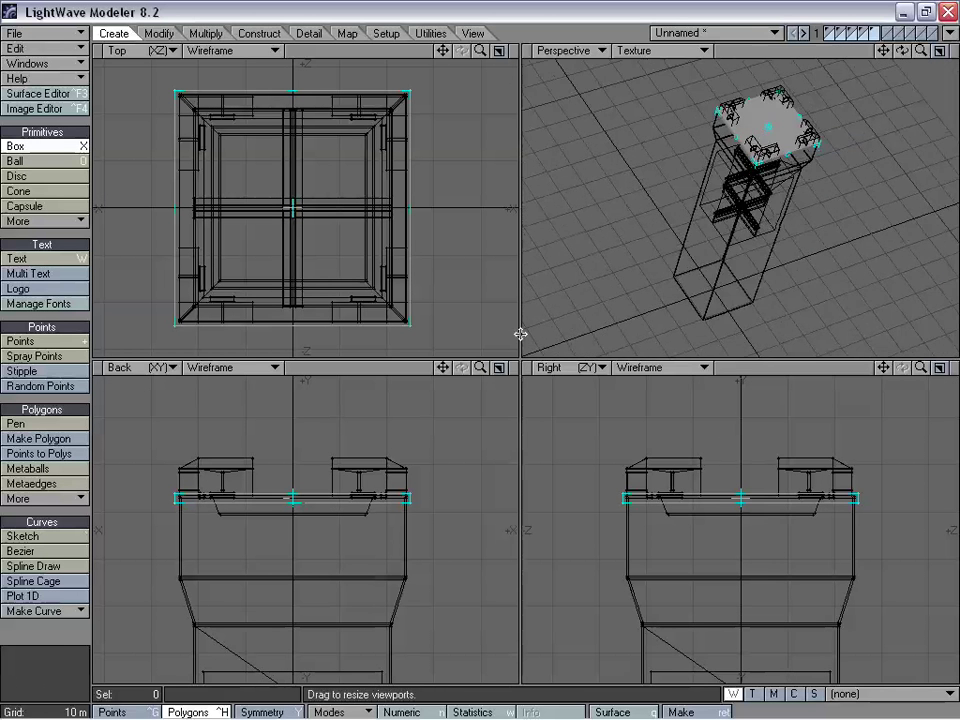
pyautogui.moveTo(291, 497); pyautogui.dragTo(296, 487)
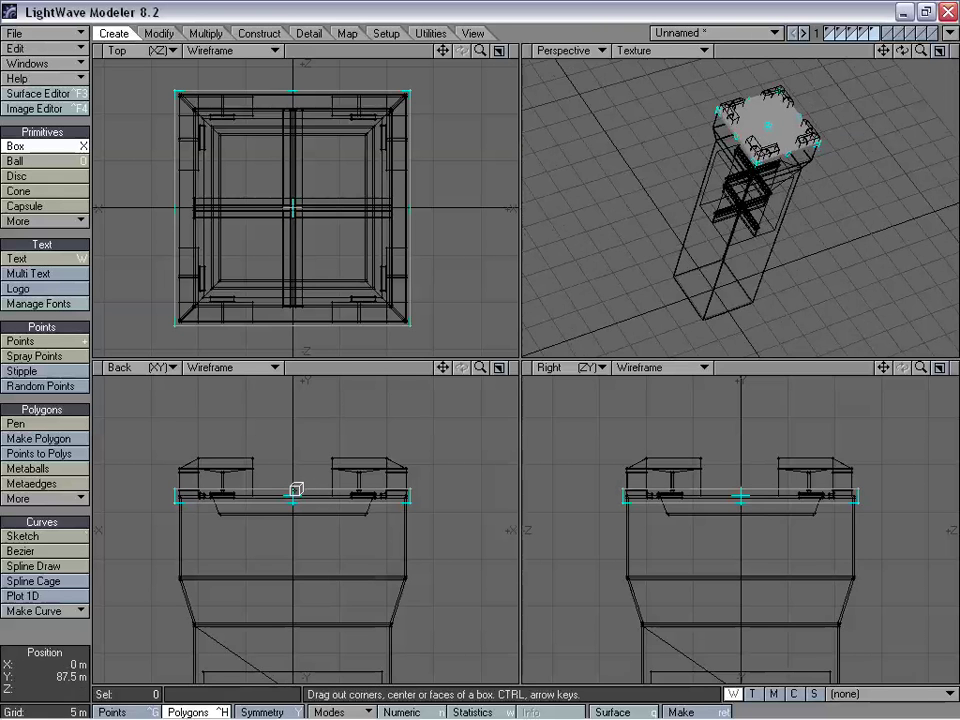
pyautogui.press('a')
pyautogui.keyDown('alt'); pyautogui.moveTo(734, 215); pyautogui.dragTo(746, 191); pyautogui.keyUp('alt')
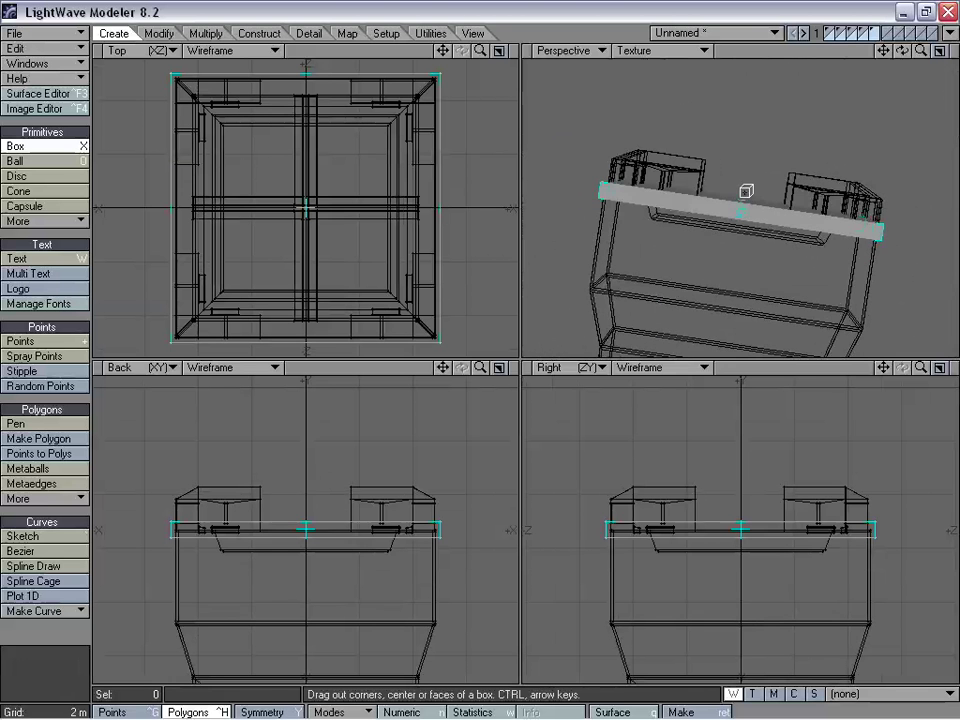
pyautogui.keyDown('alt'); pyautogui.moveTo(720, 276); pyautogui.dragTo(704, 237); pyautogui.keyUp('alt')
pyautogui.moveTo(309, 529); pyautogui.dragTo(309, 536)
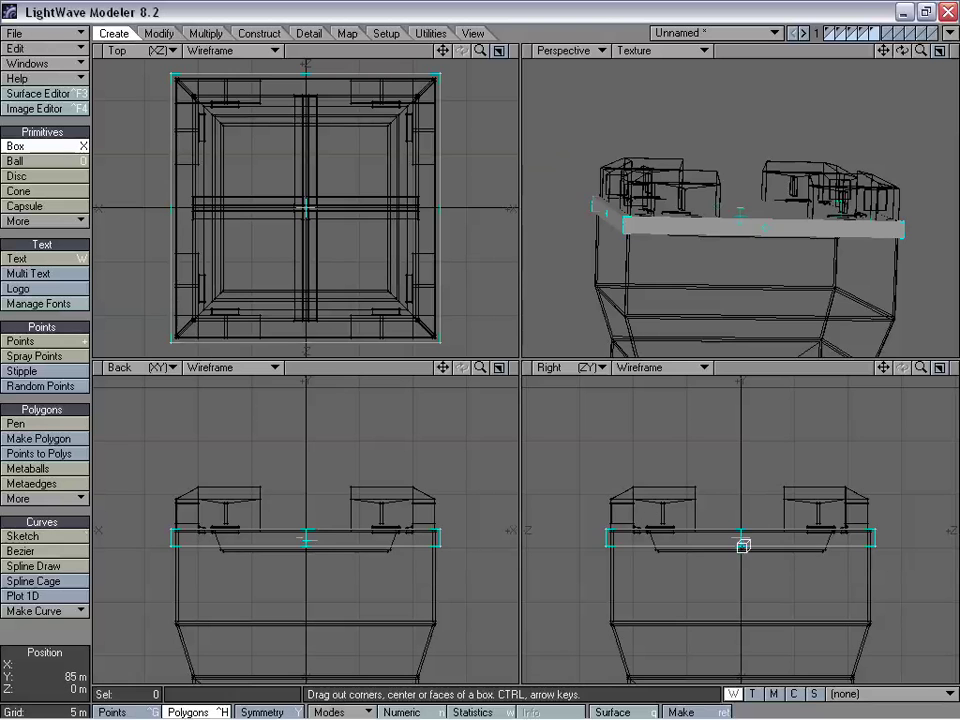
pyautogui.moveTo(743, 546); pyautogui.dragTo(743, 577)
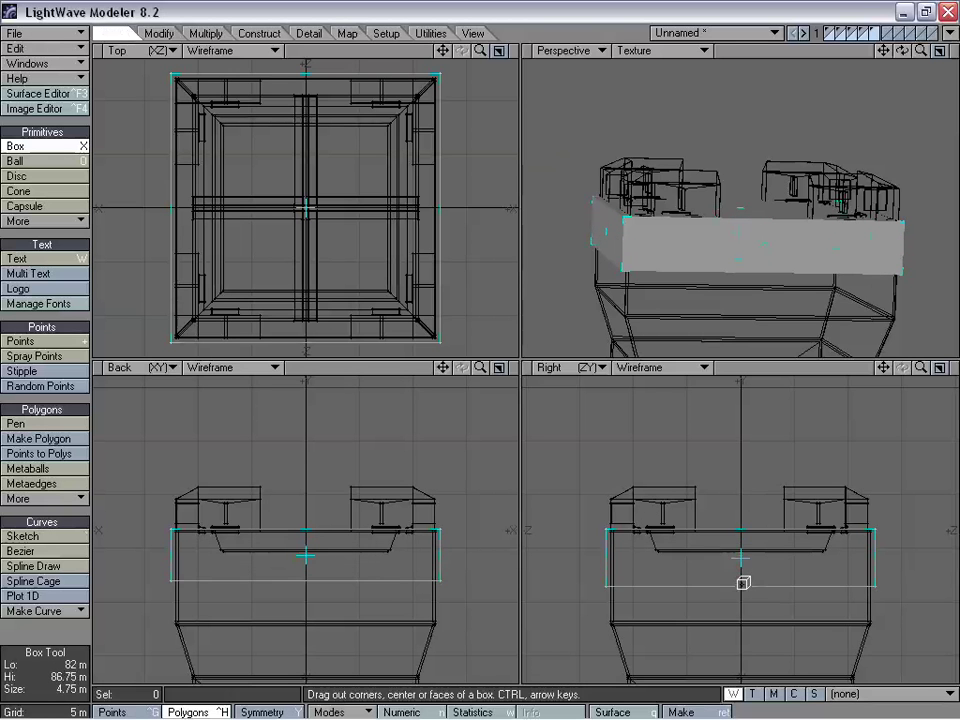
pyautogui.press('space')
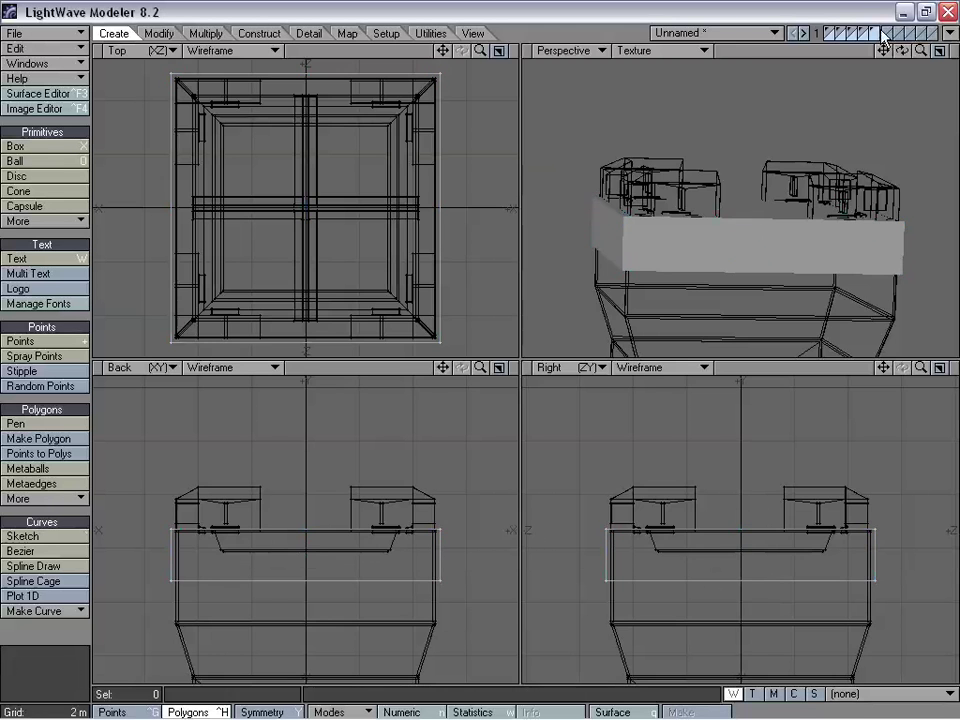
# Paste a copy of the box into the empty sixth layer and show the other layers as background
pyautogui.click(885, 31)
pyautogui.hotkey('ctrl', 'v')
pyautogui.click(874, 36)
pyautogui.keyDown('shift'); pyautogui.click(859, 37); pyautogui.keyUp('shift')
pyautogui.click(857, 38)
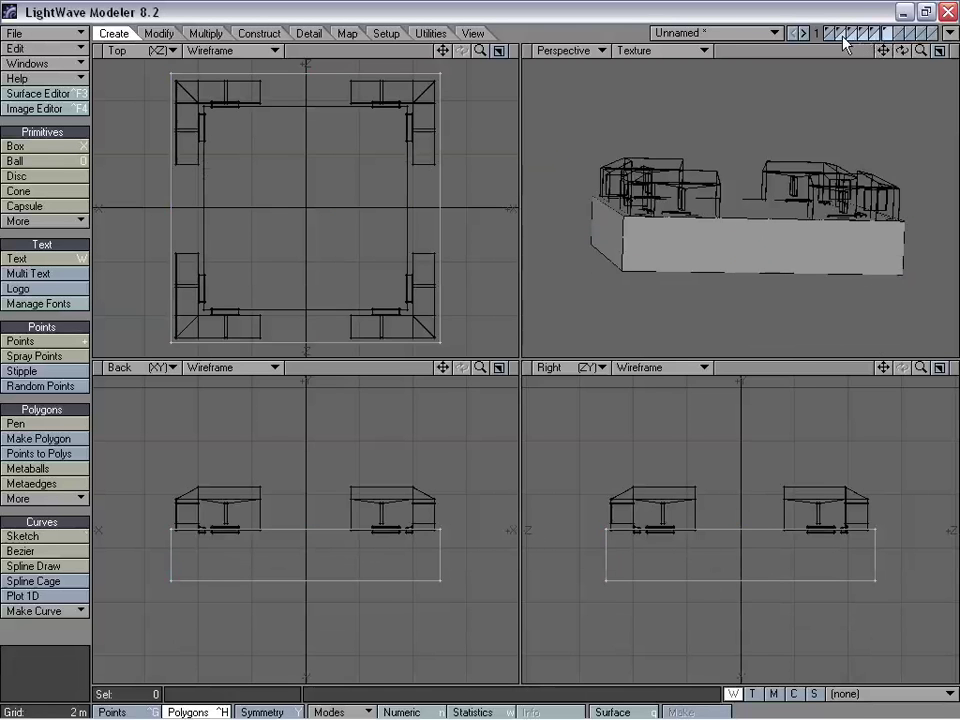
# Scale the copied box slightly inside the tower head's outer walls and stretch its height past the original box at both ends
pyautogui.hotkey('shift', 'h')
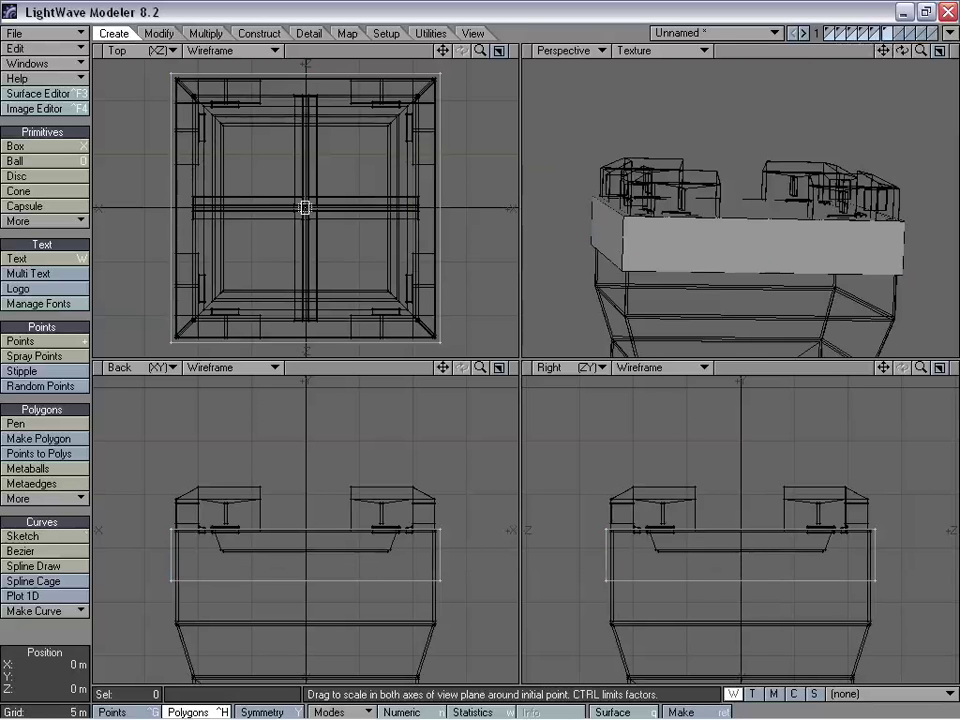
pyautogui.moveTo(305, 207)
pyautogui.mouseDown()
pyautogui.moveTo(268, 192)
pyautogui.moveTo(295, 198)
pyautogui.mouseUp()
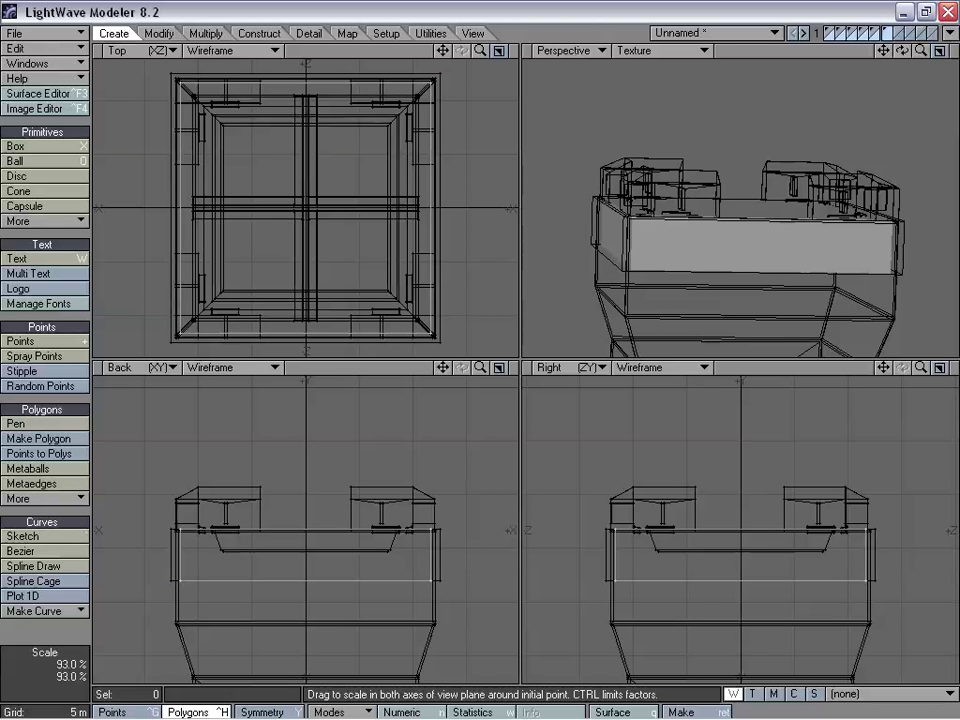
pyautogui.moveTo(295, 198); pyautogui.dragTo(292, 197)
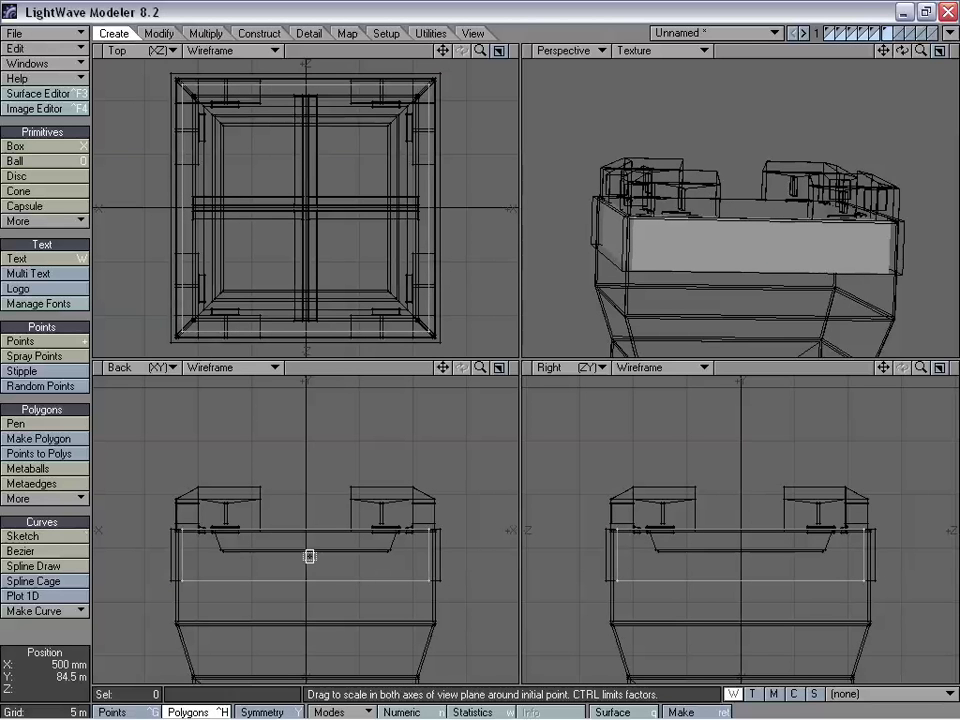
pyautogui.keyDown('ctrl'); pyautogui.moveTo(306, 556); pyautogui.dragTo(394, 494); pyautogui.keyUp('ctrl')
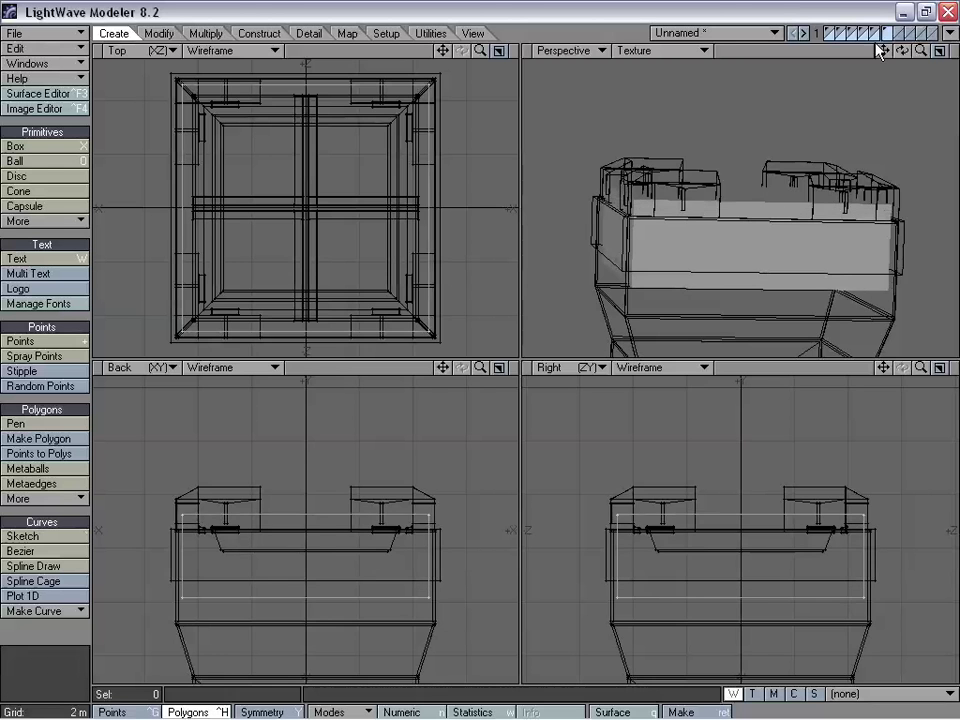
# Subtract the smaller, taller box from the wide box with a Boolean operation to leave a hollow square band
pyautogui.click(886, 36)
pyautogui.hotkey('shift', 'b')
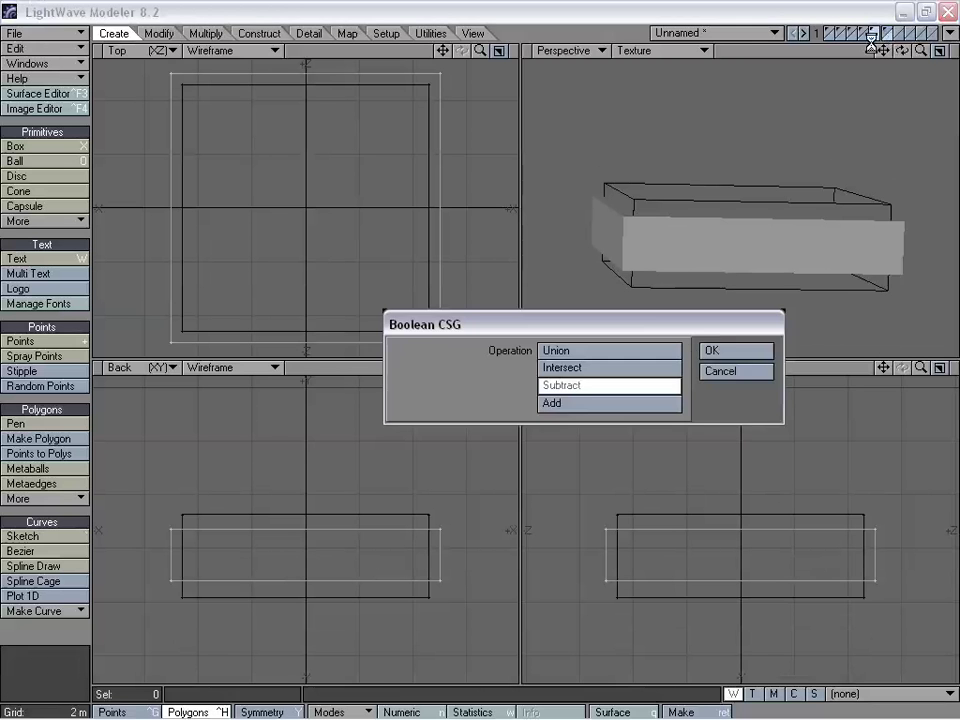
pyautogui.click(710, 351)
pyautogui.keyDown('alt'); pyautogui.moveTo(773, 182); pyautogui.dragTo(840, 129); pyautogui.keyUp('alt')
# Delete the cutting box from the sixth layer and merge the duplicate points of the hollow band
pyautogui.click(886, 34)
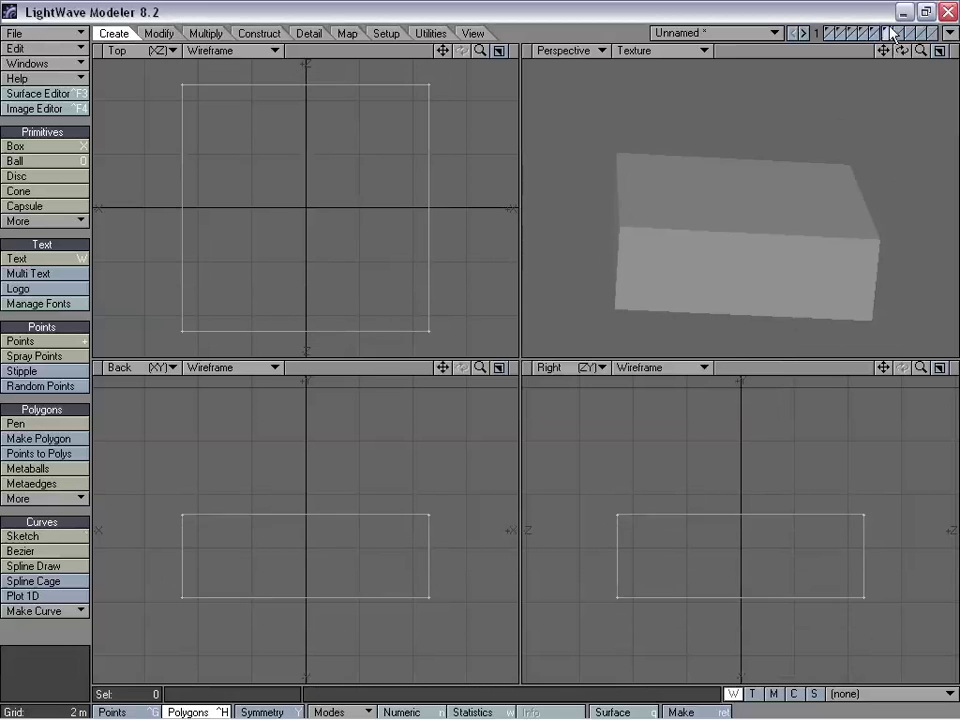
pyautogui.press('Delete')
pyautogui.click(871, 36)
pyautogui.press('m')
pyautogui.press('Return')
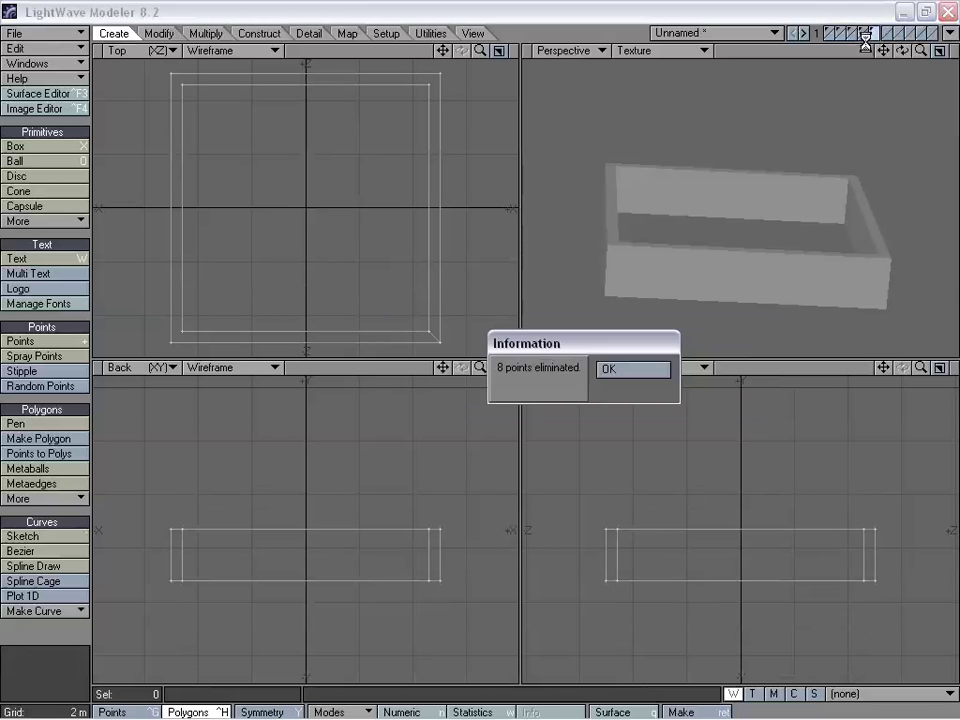
pyautogui.press('Return')
# Display the five layers together and examine how the band fits around the tower head
pyautogui.keyDown('shift'); pyautogui.click(864, 35); pyautogui.keyUp('shift')
pyautogui.keyDown('shift'); pyautogui.click(853, 34); pyautogui.keyUp('shift')
pyautogui.keyDown('shift'); pyautogui.click(842, 32); pyautogui.keyUp('shift')
pyautogui.keyDown('shift'); pyautogui.click(831, 32); pyautogui.keyUp('shift')
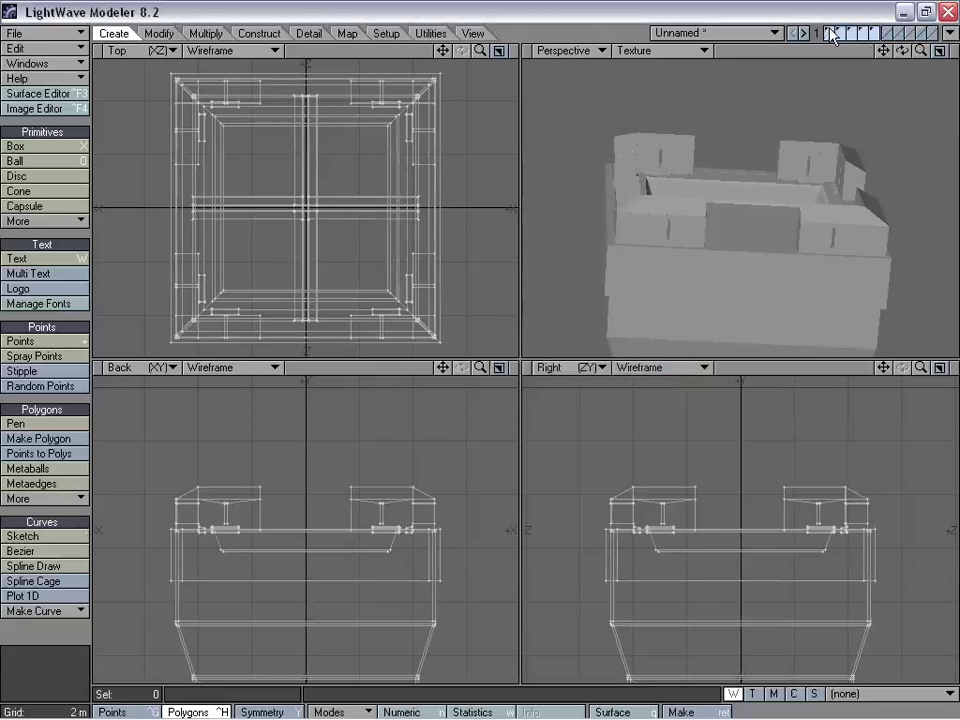
pyautogui.keyDown('alt'); pyautogui.moveTo(738, 230); pyautogui.dragTo(778, 234); pyautogui.keyUp('alt')
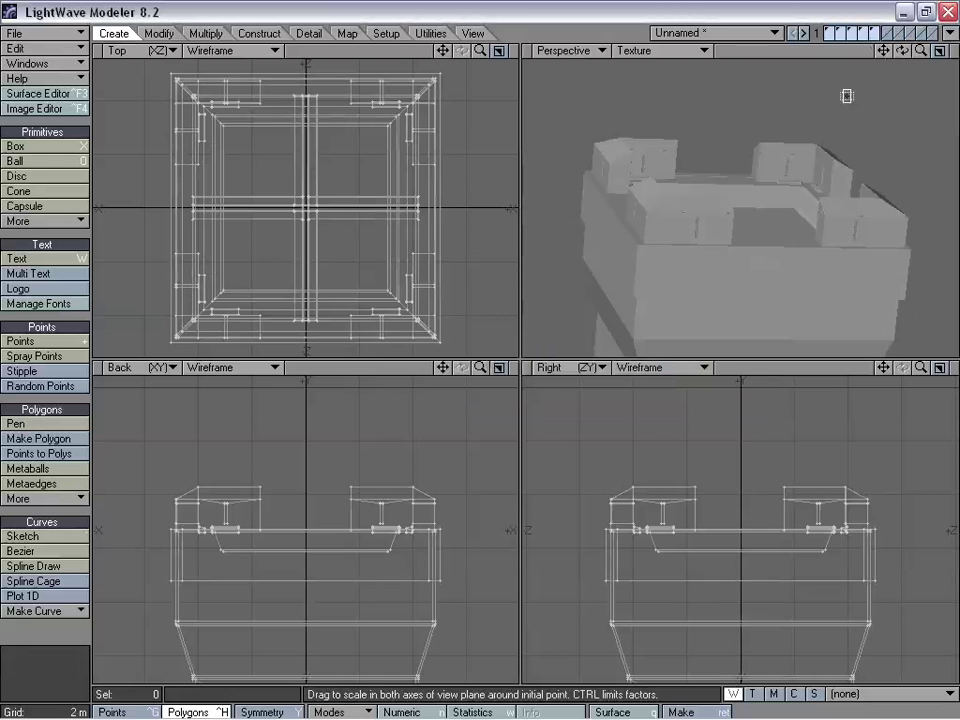
# Bevel the faces of the hollow band with a shift of about 50 mm and an inset of about 100 mm
pyautogui.click(874, 34)
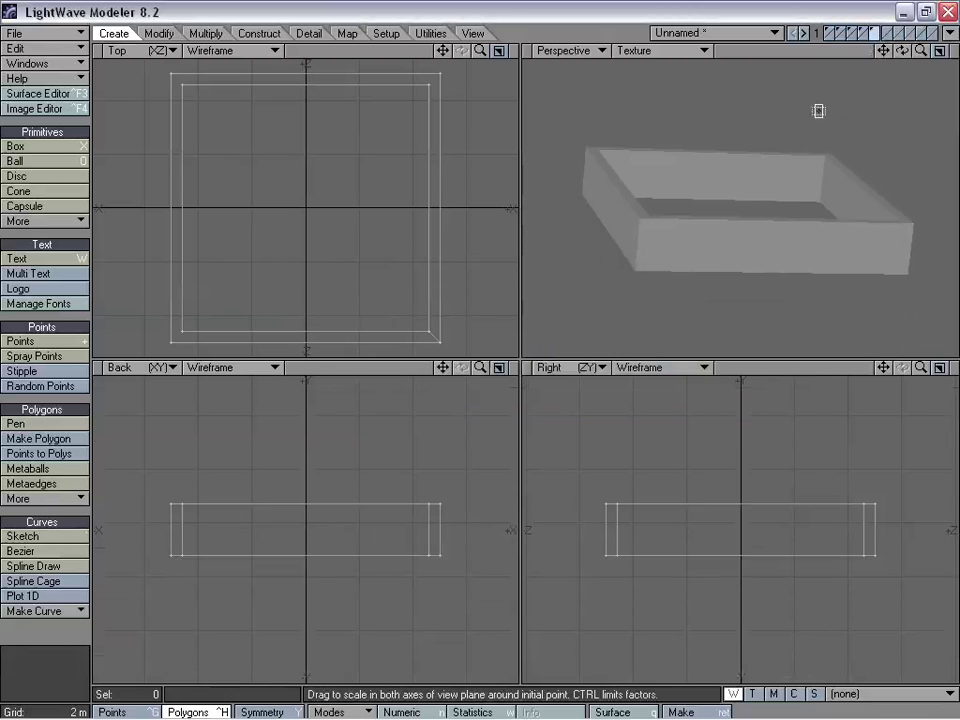
pyautogui.keyDown('alt'); pyautogui.moveTo(715, 221); pyautogui.dragTo(850, 226); pyautogui.keyUp('alt')
pyautogui.moveTo(921, 369); pyautogui.dragTo(957, 369)
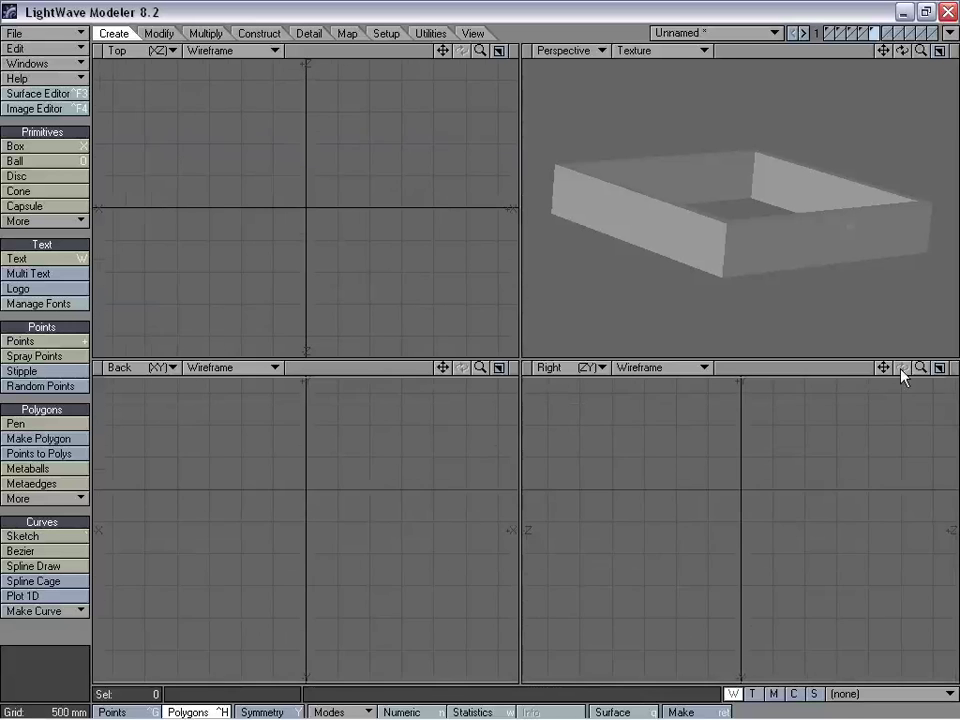
pyautogui.moveTo(883, 368); pyautogui.dragTo(470, 467)
pyautogui.press('b')
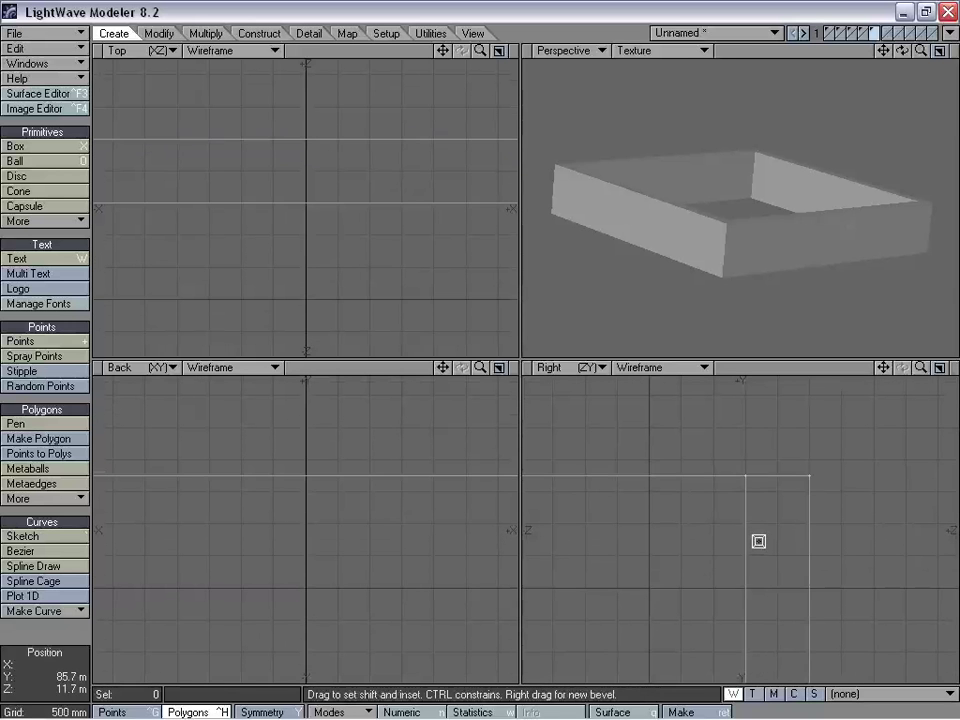
pyautogui.moveTo(759, 542); pyautogui.dragTo(752, 540)
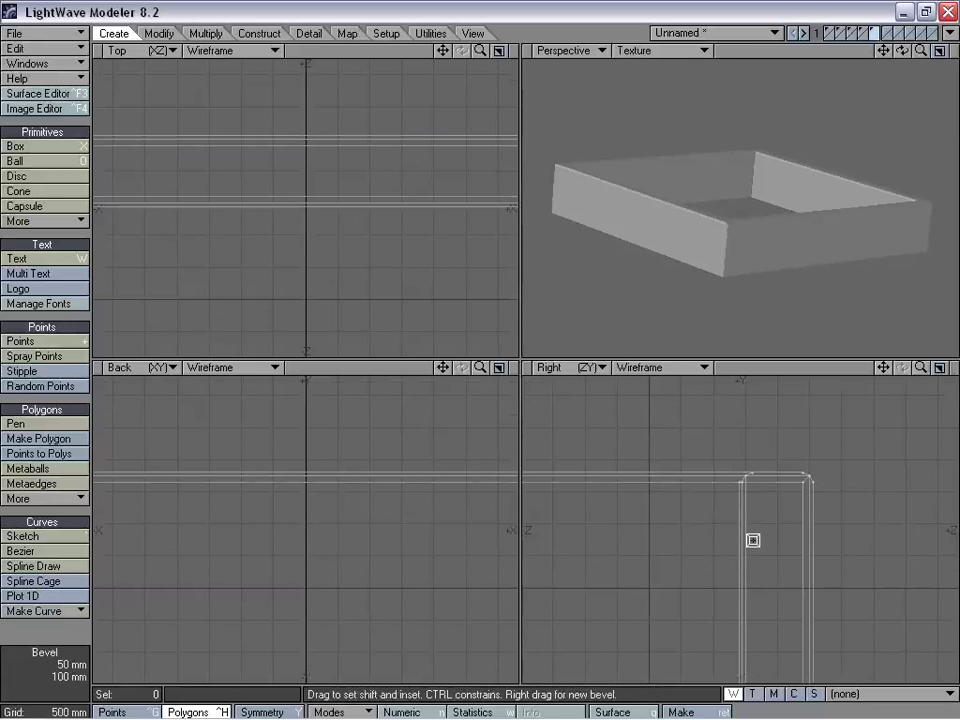
pyautogui.press('space')
# Show the bevelled band with the other four layers and examine the complete tower from different angles
pyautogui.keyDown('shift'); pyautogui.click(863, 31); pyautogui.keyUp('shift')
pyautogui.keyDown('shift'); pyautogui.click(853, 31); pyautogui.keyUp('shift')
pyautogui.keyDown('shift'); pyautogui.click(839, 31); pyautogui.keyUp('shift')
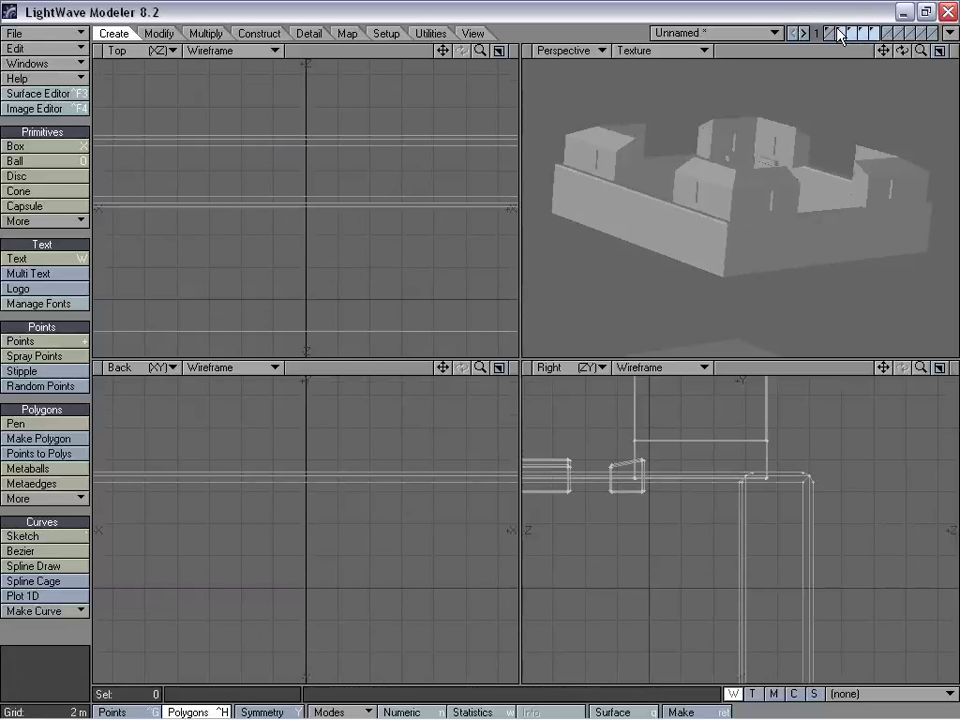
pyautogui.keyDown('shift'); pyautogui.click(829, 31); pyautogui.keyUp('shift')
pyautogui.keyDown('alt'); pyautogui.moveTo(799, 193); pyautogui.dragTo(720, 12); pyautogui.keyUp('alt')
pyautogui.press('a')
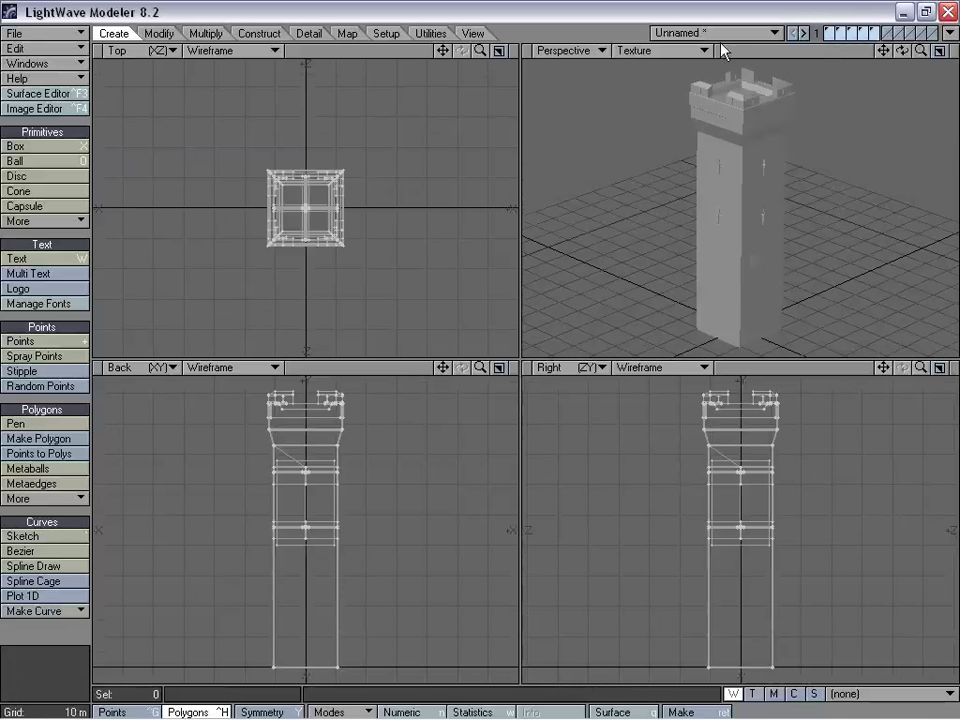
pyautogui.keyDown('alt'); pyautogui.moveTo(727, 111); pyautogui.dragTo(791, 182); pyautogui.keyUp('alt')
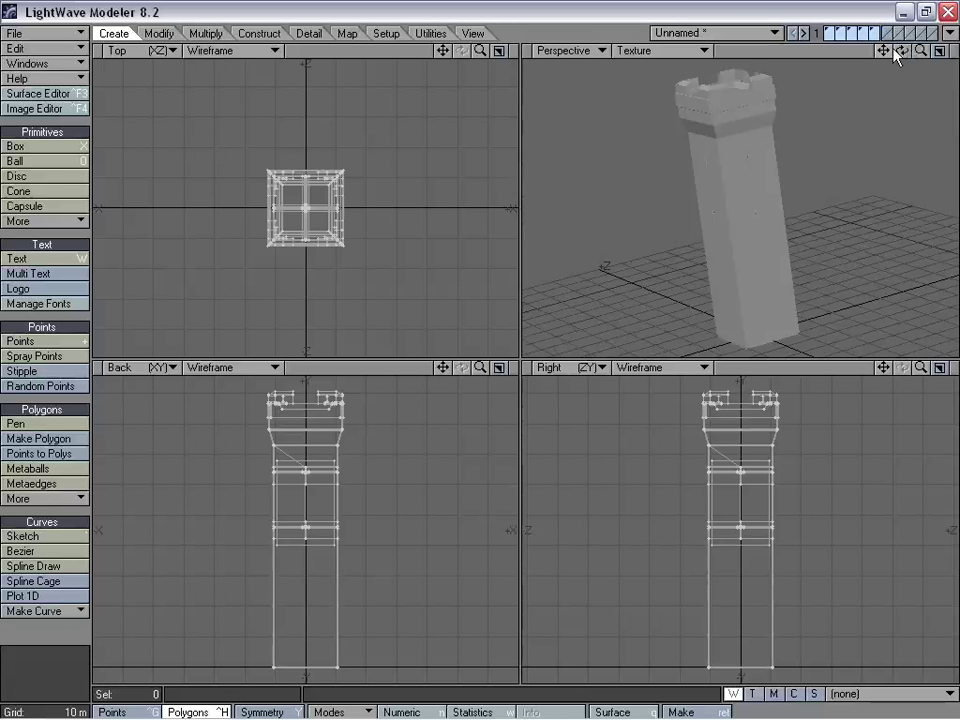
# Copy one pair of corbels from the Wall_Concentric_Section object into the sixth layer of the unnamed tower object
pyautogui.click(715, 40)
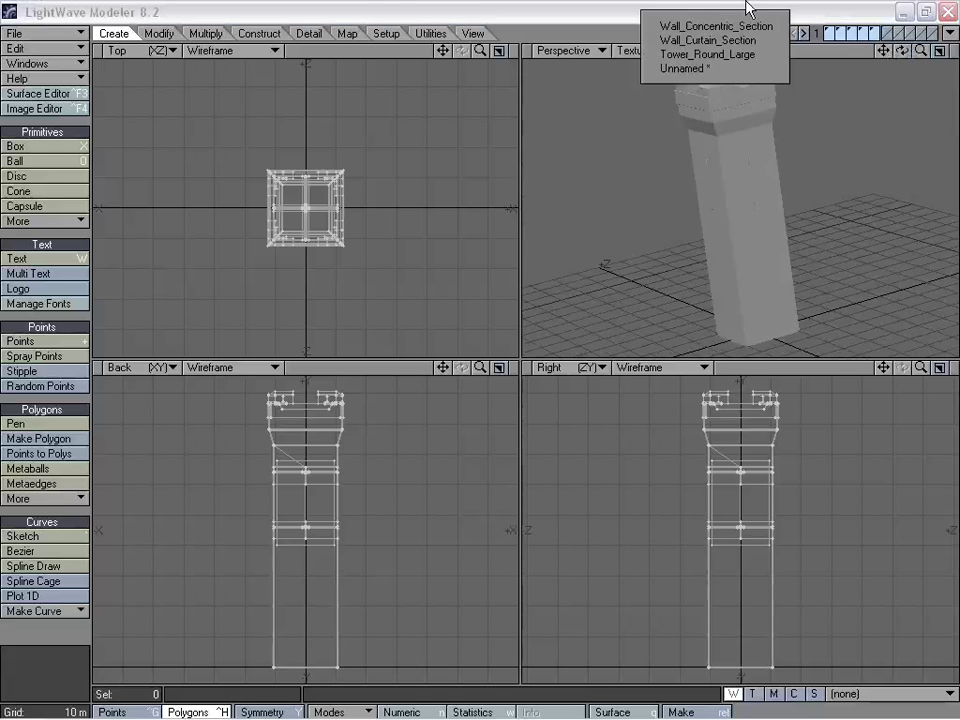
pyautogui.click(772, 25)
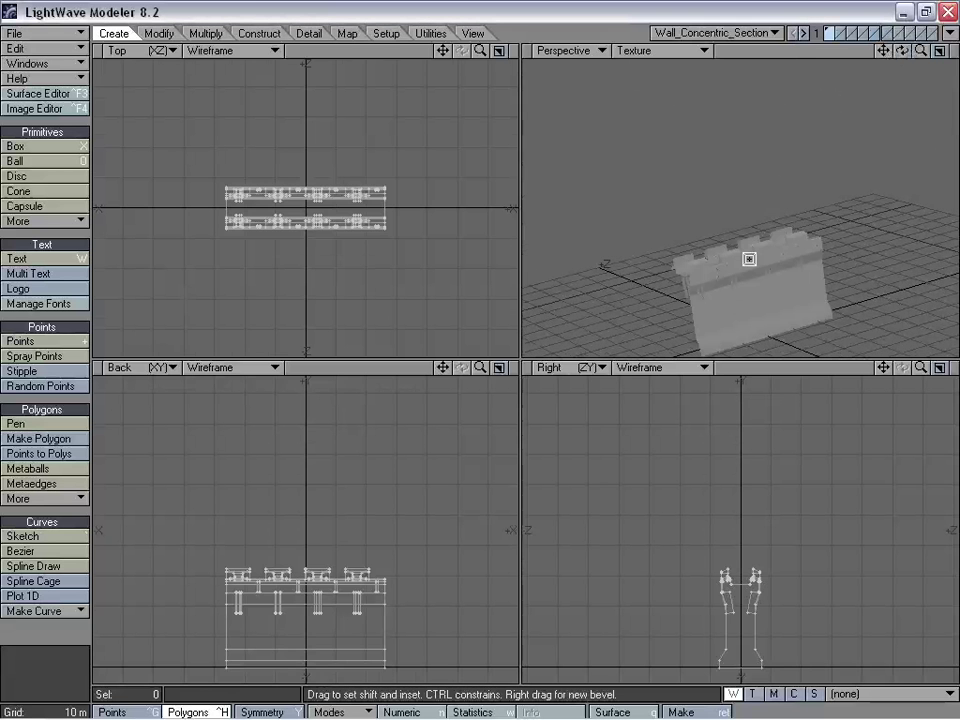
pyautogui.press('a')
pyautogui.keyDown('alt'); pyautogui.moveTo(748, 259); pyautogui.dragTo(741, 208); pyautogui.keyUp('alt')
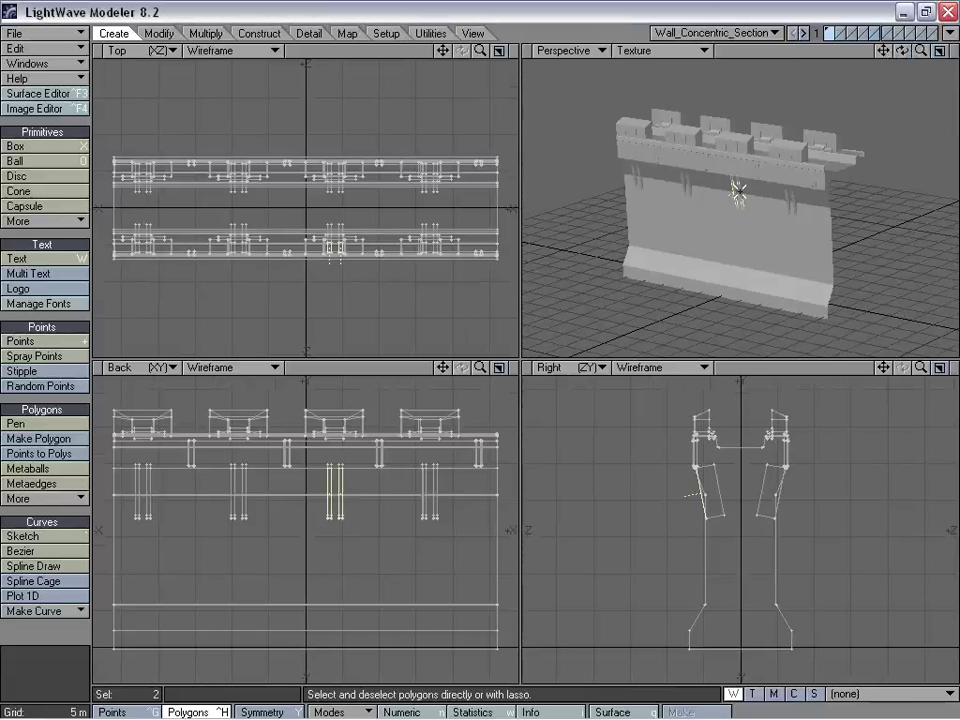
pyautogui.moveTo(737, 190); pyautogui.dragTo(749, 211)
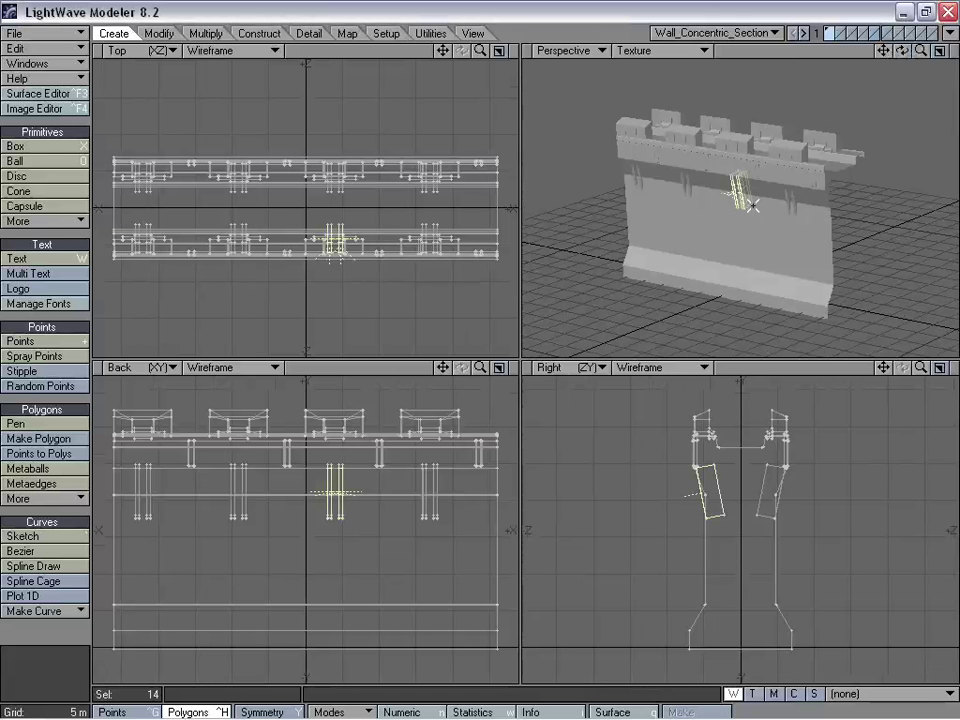
pyautogui.click(757, 33)
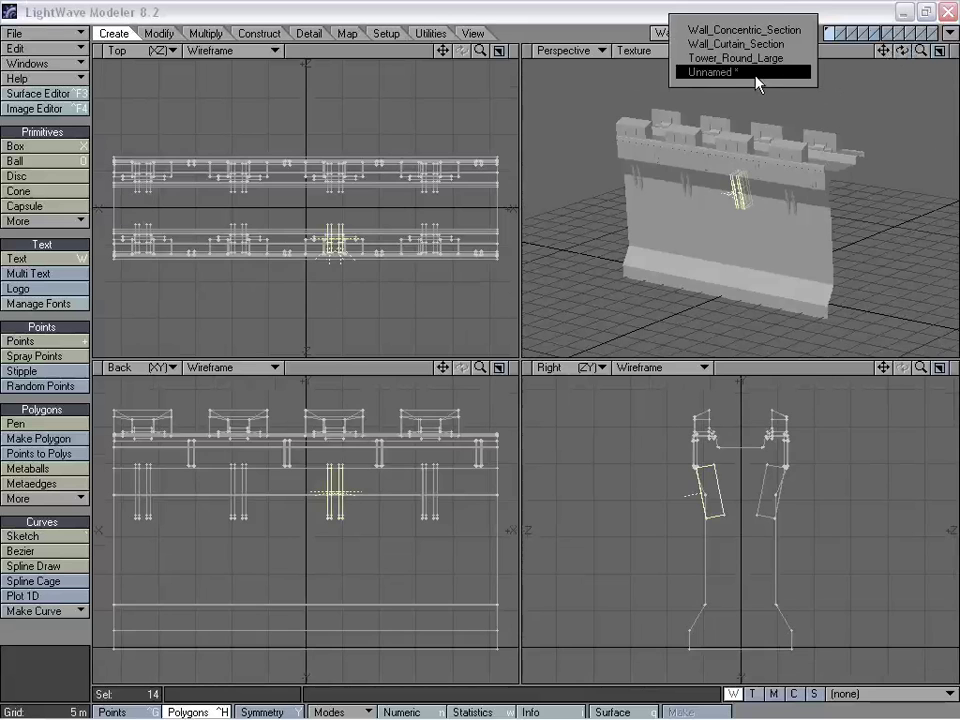
pyautogui.click(777, 71)
pyautogui.click(887, 31)
pyautogui.hotkey('ctrl', 'v')
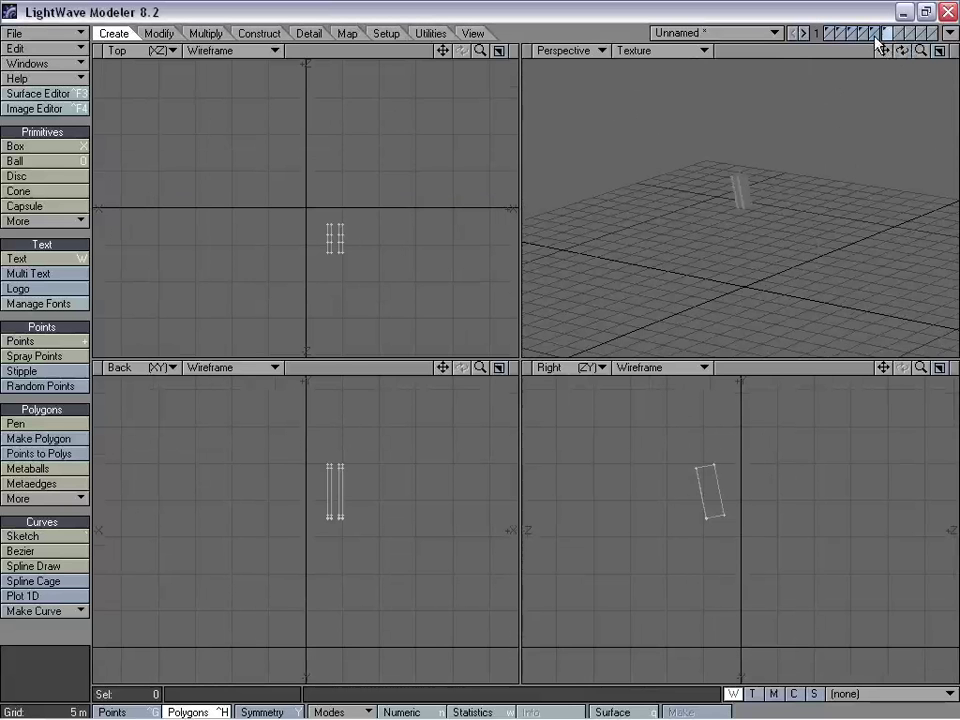
# Keep the corbel layer active and show the first five tower layers as background references
pyautogui.click(874, 38)
pyautogui.keyDown('shift'); pyautogui.click(861, 38); pyautogui.keyUp('shift')
pyautogui.click(887, 31)
pyautogui.click(876, 38)
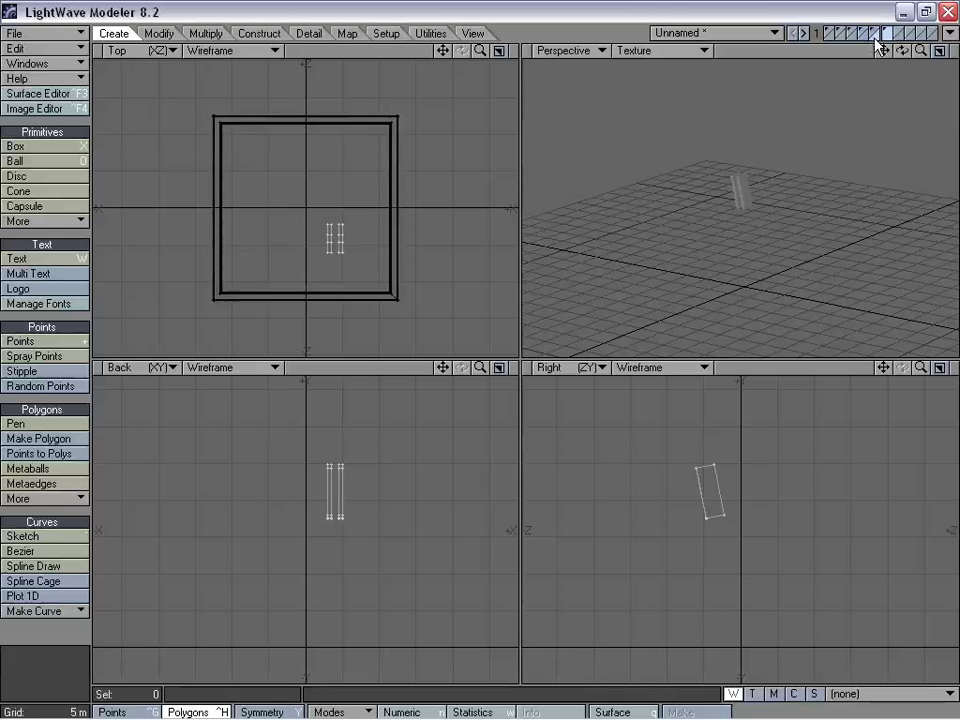
pyautogui.keyDown('shift'); pyautogui.click(863, 38); pyautogui.keyUp('shift')
pyautogui.keyDown('shift'); pyautogui.click(852, 38); pyautogui.keyUp('shift')
pyautogui.keyDown('shift'); pyautogui.click(841, 38); pyautogui.keyUp('shift')
pyautogui.keyDown('shift'); pyautogui.click(828, 38); pyautogui.keyUp('shift')
pyautogui.keyDown('shift'); pyautogui.click(824, 40); pyautogui.keyUp('shift')
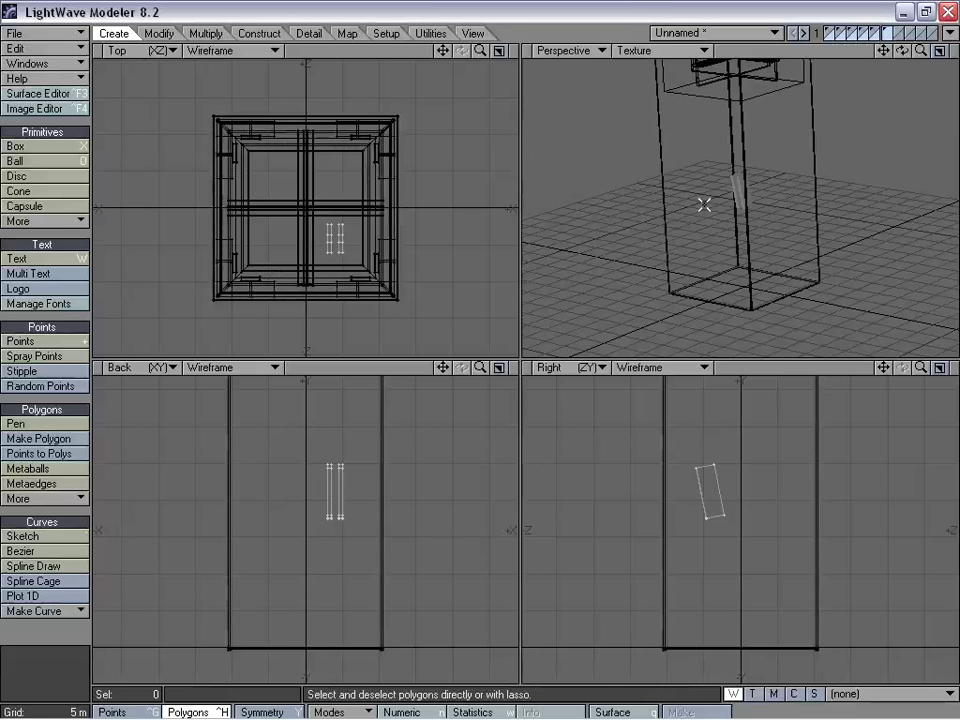
# Move the corbel pair up to the flared section of the tower head, against its outer face
pyautogui.press('a')
pyautogui.moveTo(921, 367); pyautogui.dragTo(900, 470)
pyautogui.moveTo(883, 367); pyautogui.dragTo(886, 376)
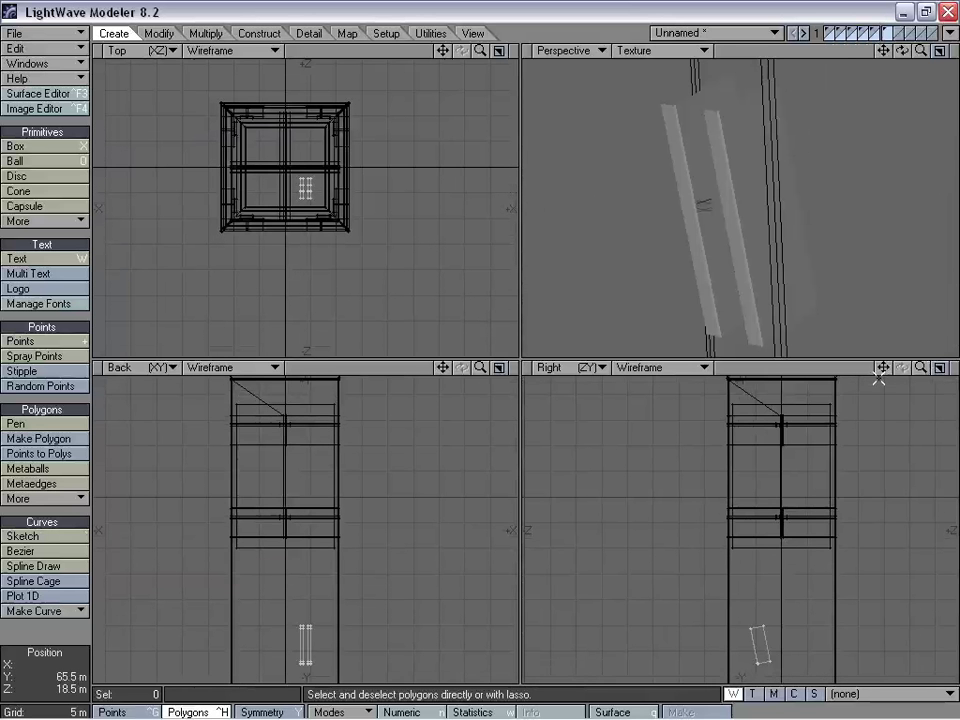
pyautogui.press('t')
pyautogui.hotkey('shift', 'a')
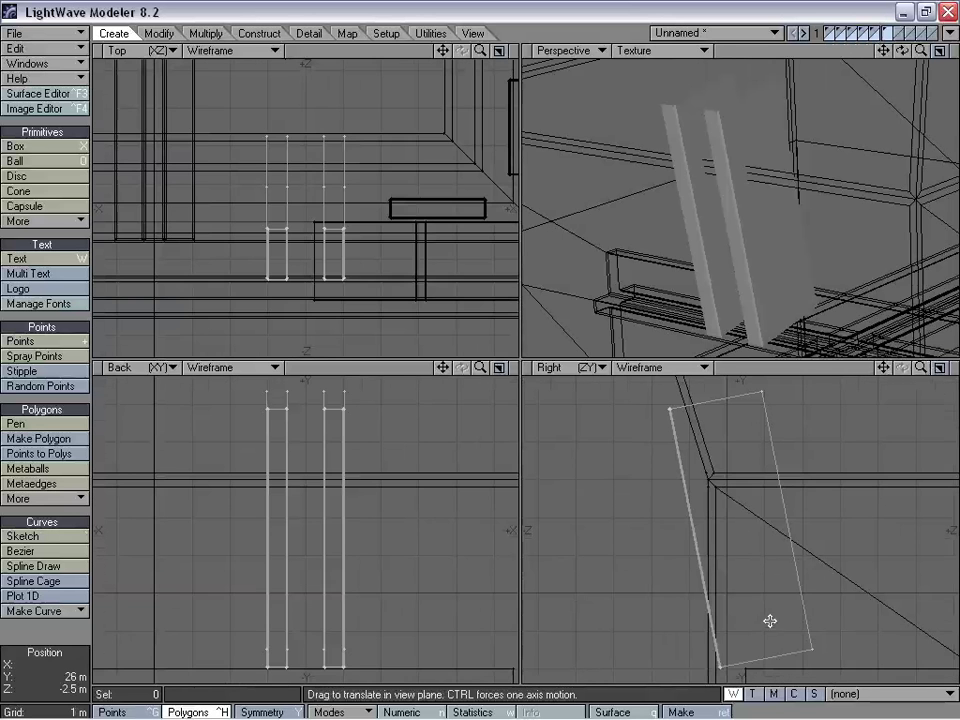
pyautogui.moveTo(921, 367); pyautogui.dragTo(862, 367)
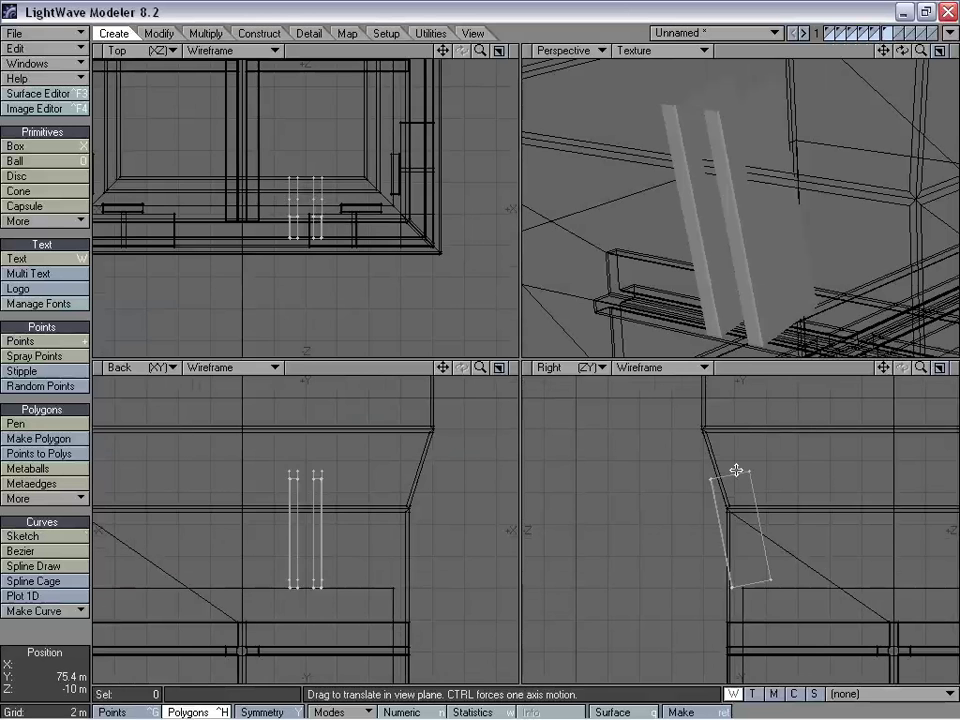
pyautogui.moveTo(737, 469); pyautogui.dragTo(737, 455)
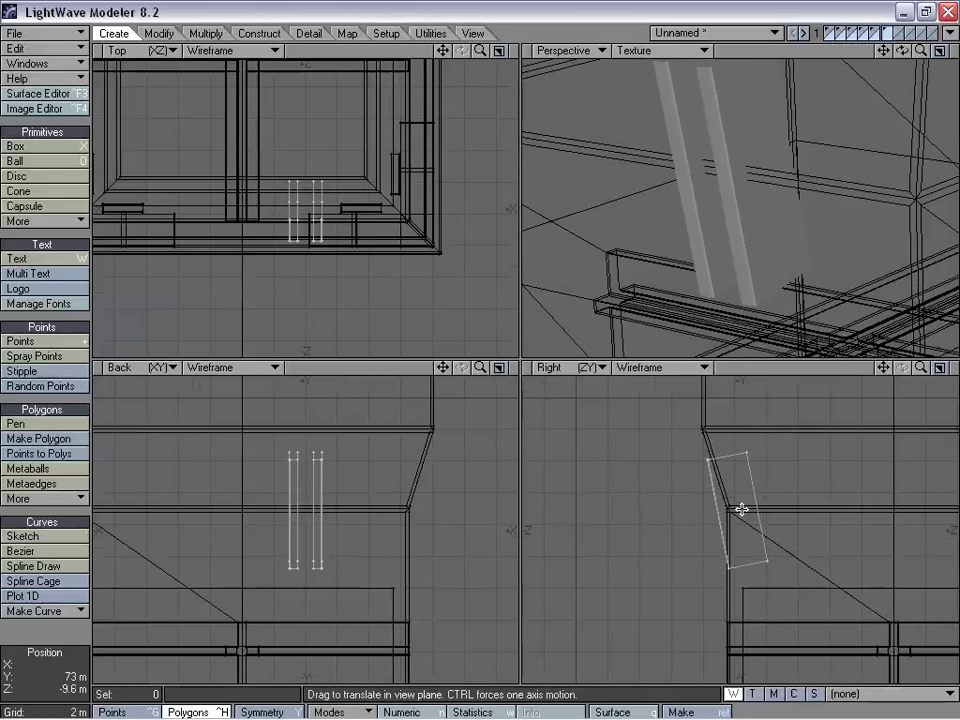
# Enlarge the corbel pair to span the flared section and reposition it against the sloping face
pyautogui.hotkey('shift', 'h')
pyautogui.moveTo(744, 550)
pyautogui.mouseDown()
pyautogui.moveTo(782, 548)
pyautogui.moveTo(737, 532)
pyautogui.mouseUp()
pyautogui.press('t')
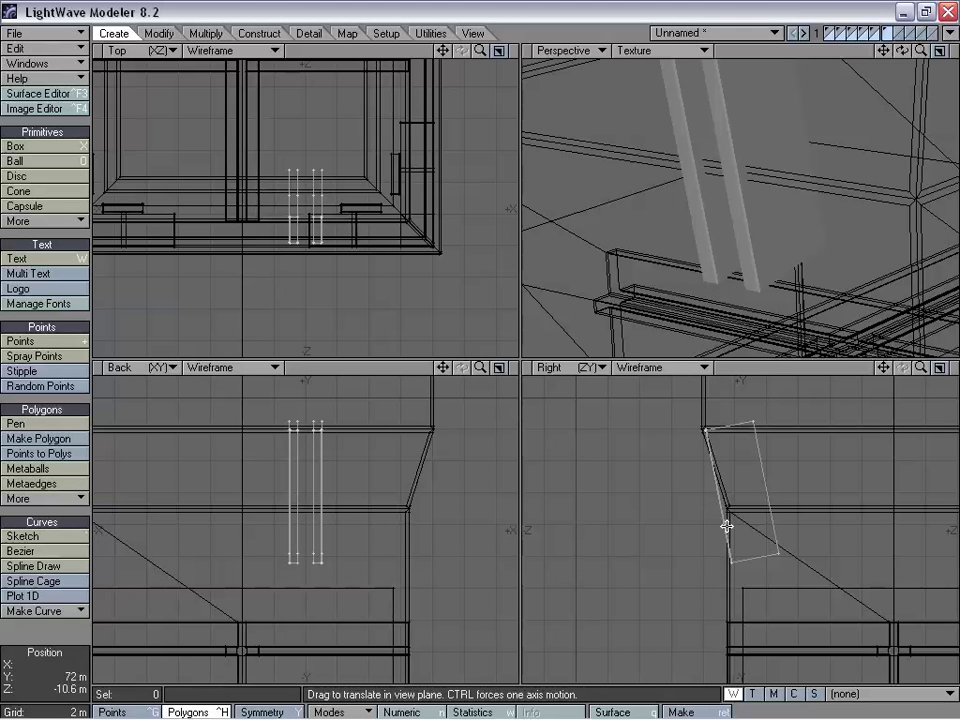
pyautogui.press('space')
# Display the corbels together with the five tower layers and examine their fit on the flared head
pyautogui.keyDown('shift'); pyautogui.click(875, 31); pyautogui.keyUp('shift')
pyautogui.keyDown('shift'); pyautogui.click(863, 31); pyautogui.keyUp('shift')
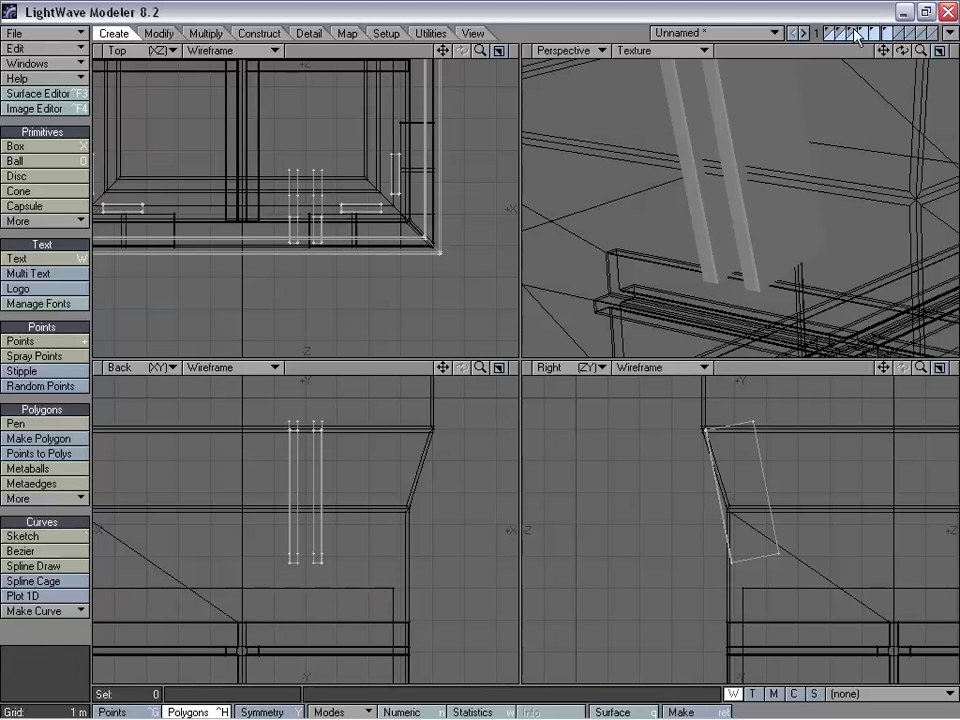
pyautogui.keyDown('shift'); pyautogui.click(852, 31); pyautogui.keyUp('shift')
pyautogui.click(837, 33)
pyautogui.moveTo(921, 50); pyautogui.dragTo(740, 150)
pyautogui.keyDown('alt'); pyautogui.moveTo(725, 265); pyautogui.dragTo(816, 223); pyautogui.keyUp('alt')
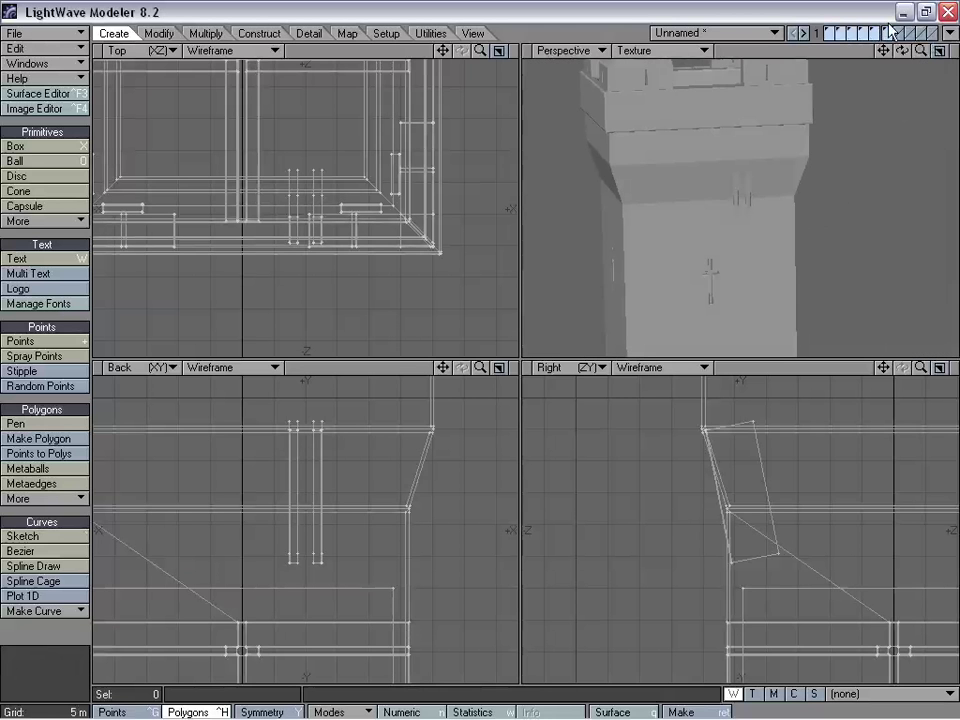
# Move the corbel pair -8.5 m along X to the other half of the same face, with the tower layers as background
pyautogui.click(887, 34)
pyautogui.click(876, 41)
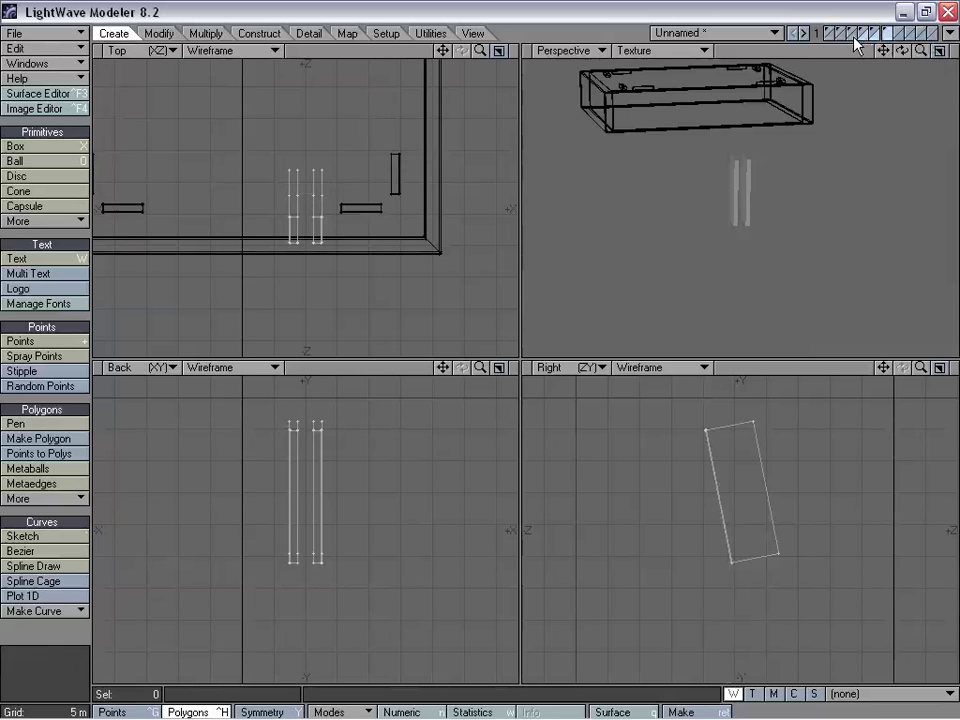
pyautogui.press('a')
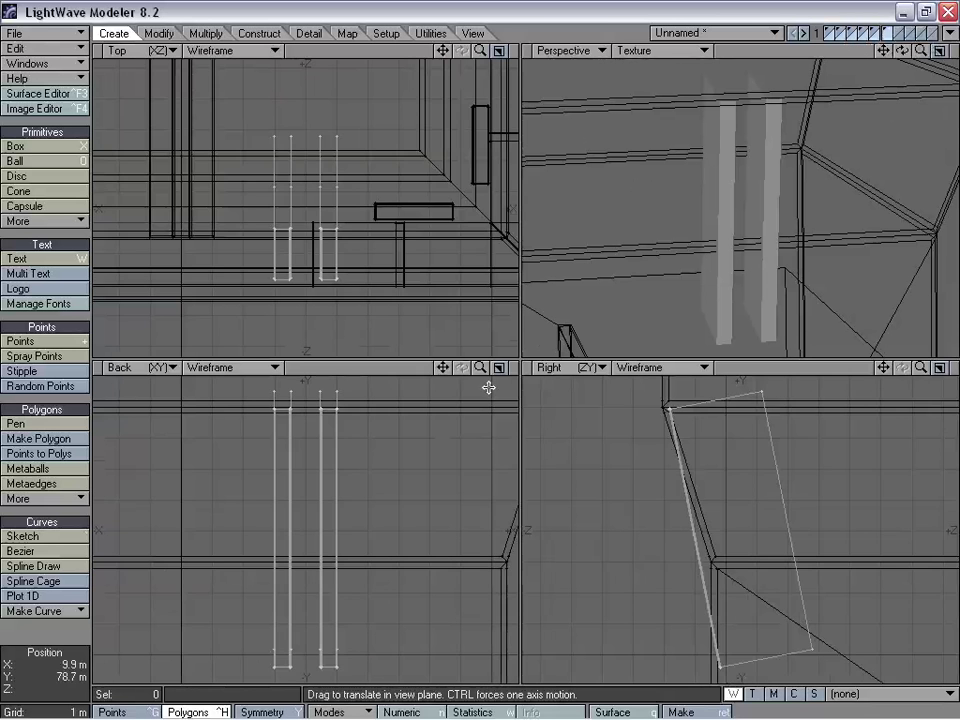
pyautogui.moveTo(480, 368); pyautogui.dragTo(334, 571)
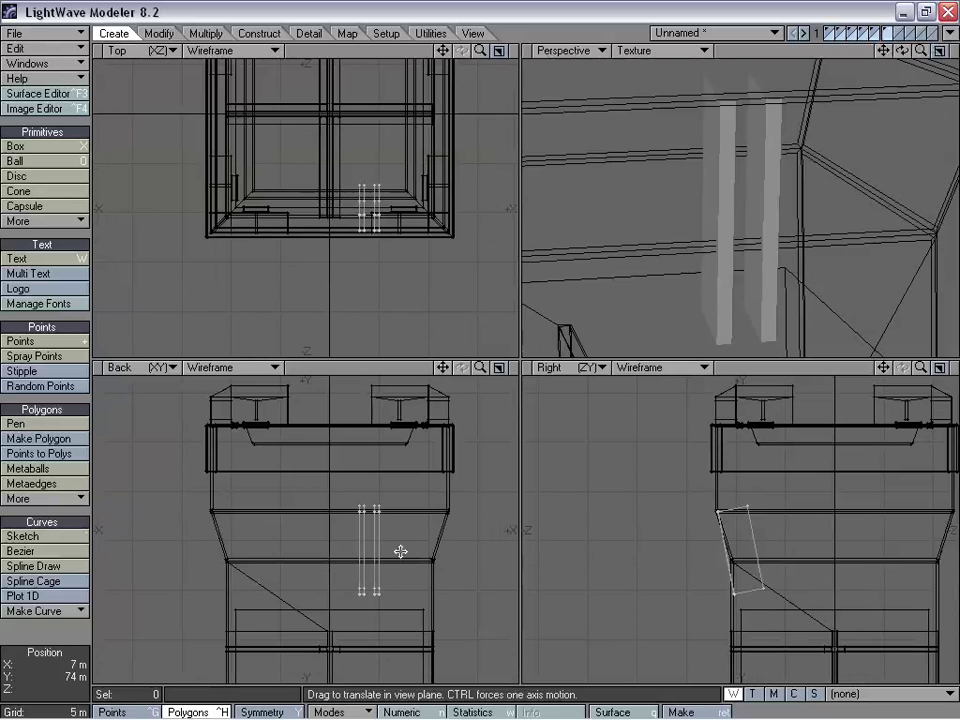
pyautogui.moveTo(400, 552); pyautogui.dragTo(316, 552)
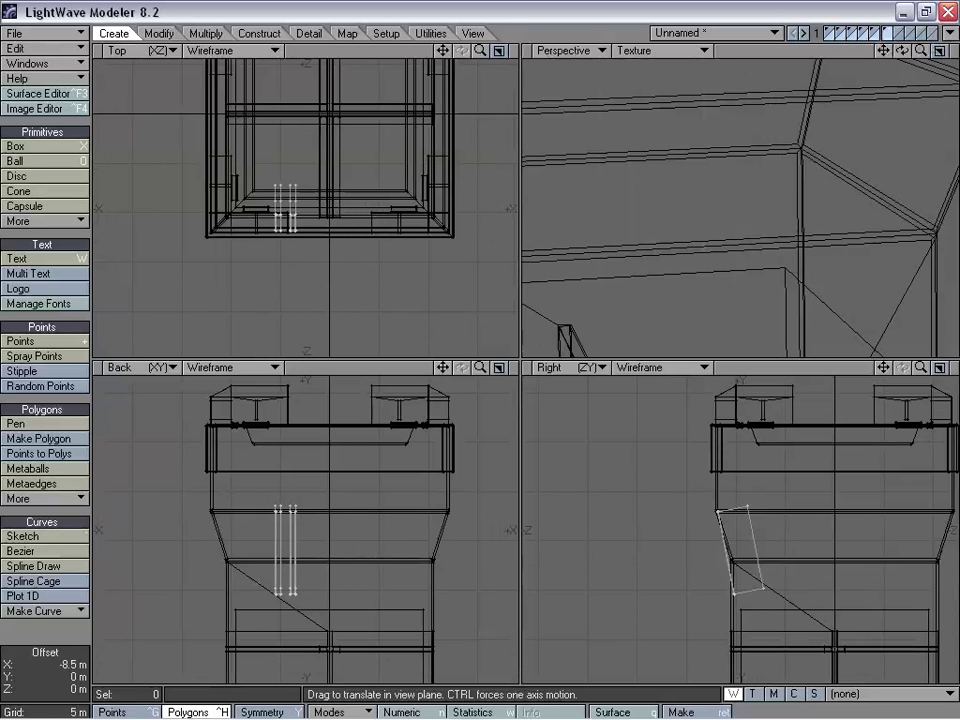
# Mirror the corbel pair across the tower's vertical centre plane, and radially array both pairs around the Y axis onto all four sides
pyautogui.hotkey('shift', 'v')
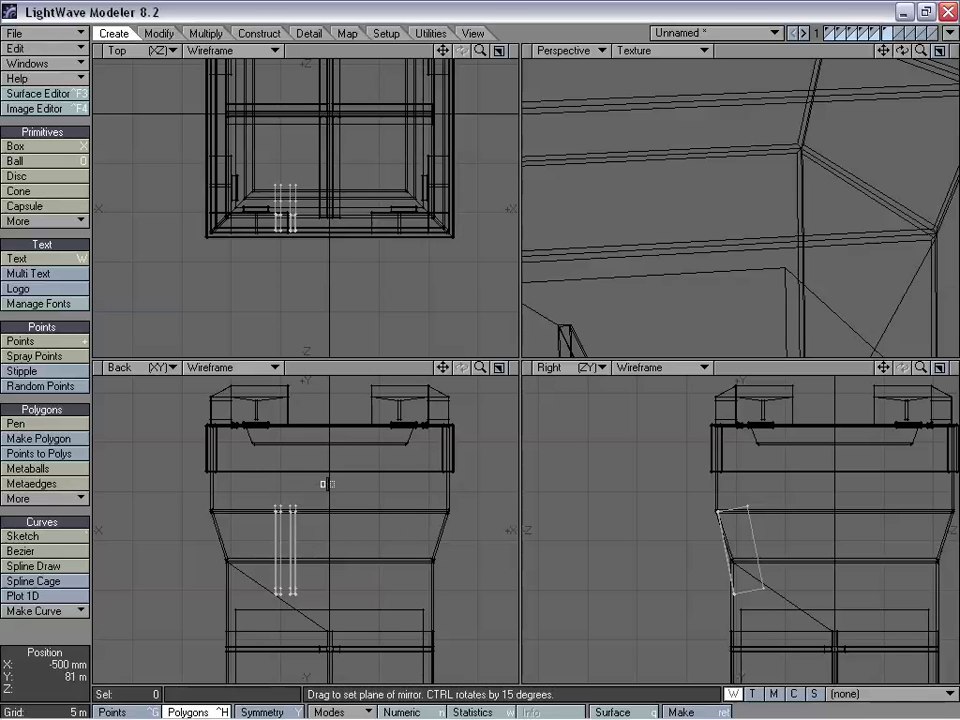
pyautogui.click(325, 484)
pyautogui.press('space')
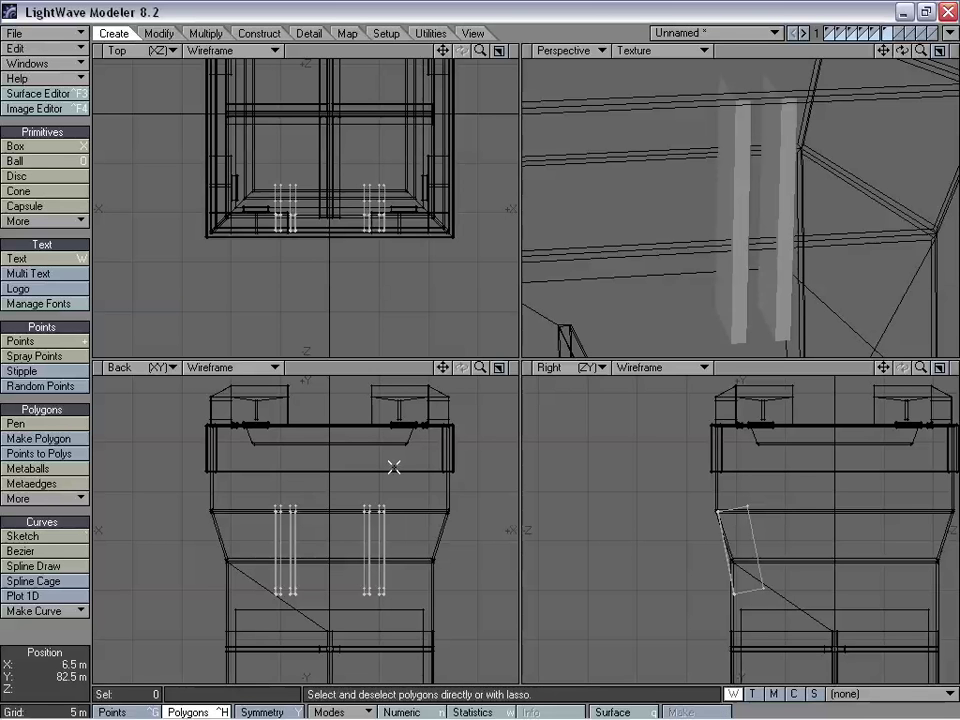
pyautogui.hotkey('shift', 'y')
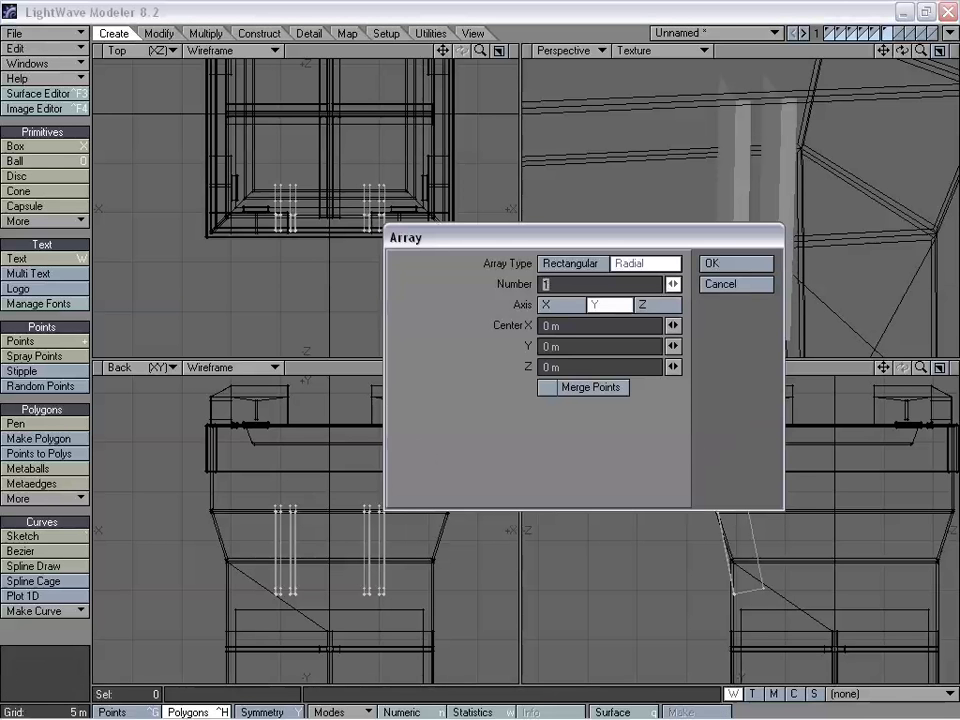
pyautogui.click(716, 265)
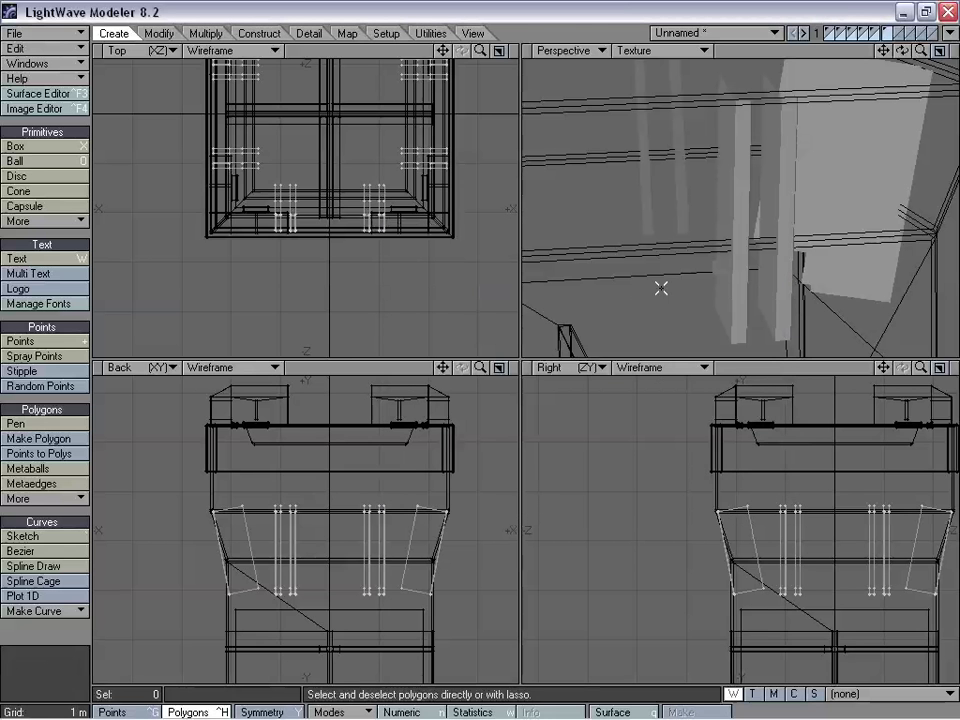
# Display all six layers together and examine the corbels around the complete tower
pyautogui.keyDown('shift'); pyautogui.click(876, 29); pyautogui.keyUp('shift')
pyautogui.keyDown('shift'); pyautogui.click(864, 29); pyautogui.keyUp('shift')
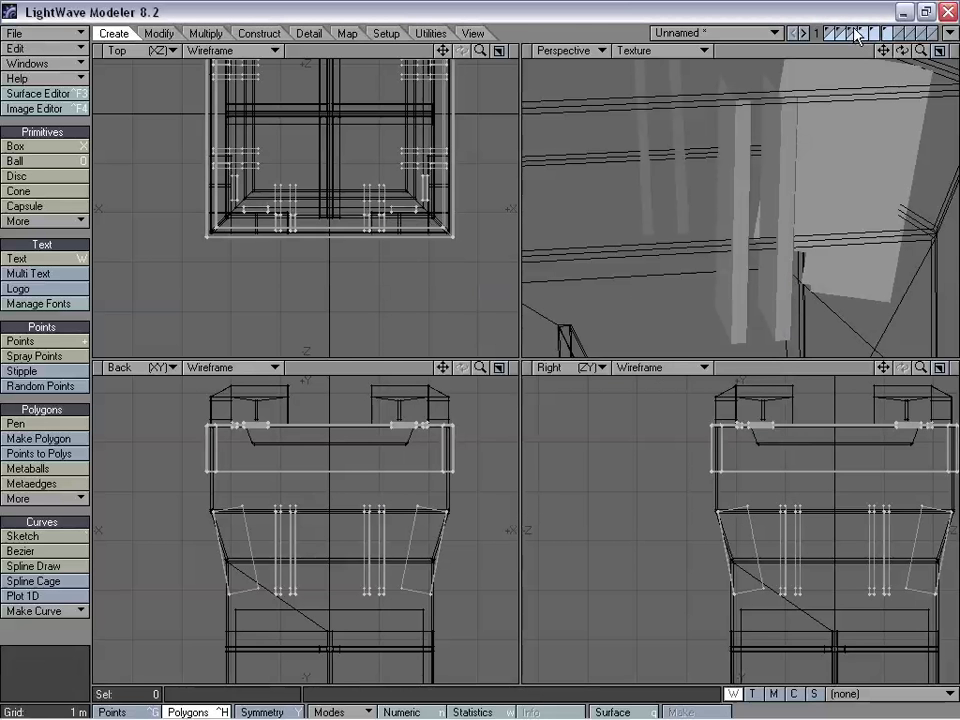
pyautogui.keyDown('shift'); pyautogui.click(854, 29); pyautogui.keyUp('shift')
pyautogui.keyDown('shift'); pyautogui.click(844, 29); pyautogui.keyUp('shift')
pyautogui.press('a')
pyautogui.keyDown('alt'); pyautogui.moveTo(846, 188); pyautogui.dragTo(855, 88); pyautogui.keyUp('alt')
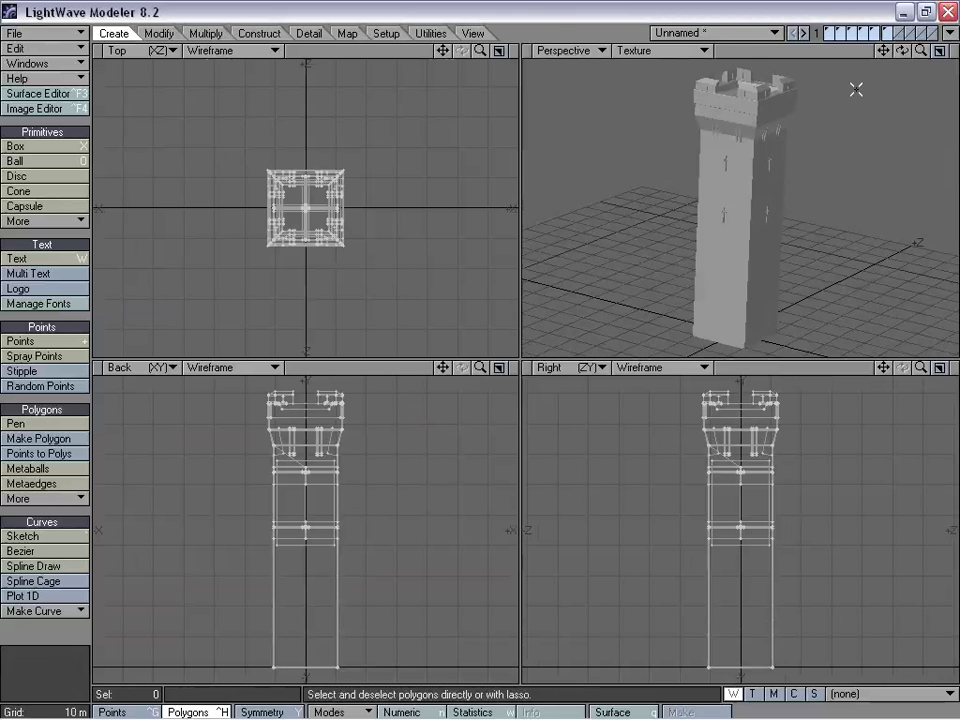
# Assign a new surface named _LookOut_Corbels to the corbels in the sixth layer
pyautogui.click(889, 35)
pyautogui.press('q')
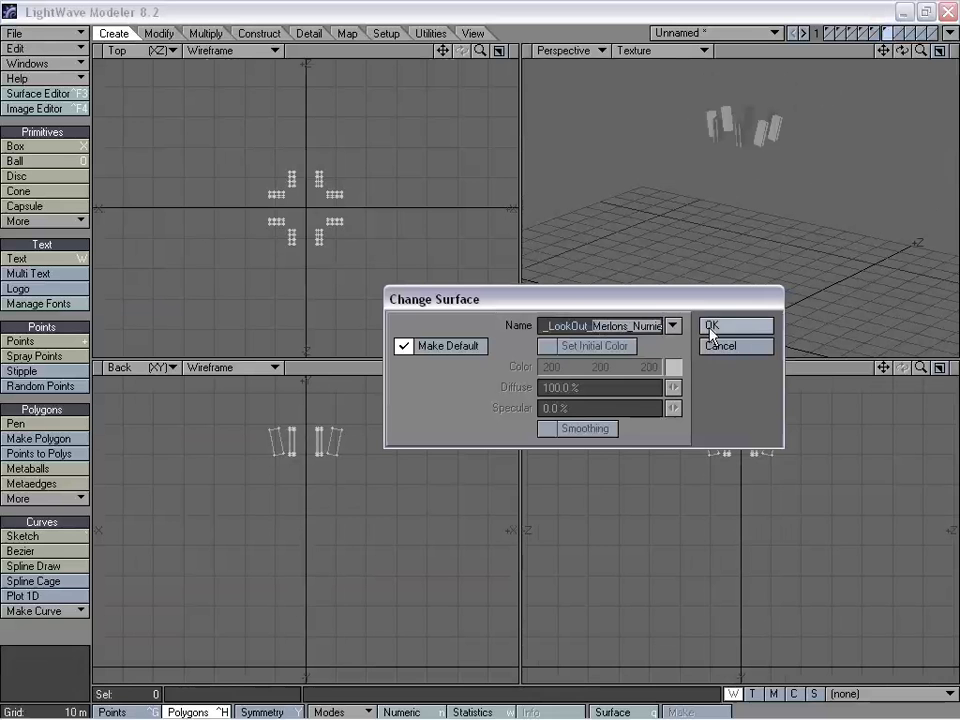
pyautogui.write('_LookOut_Corbels')
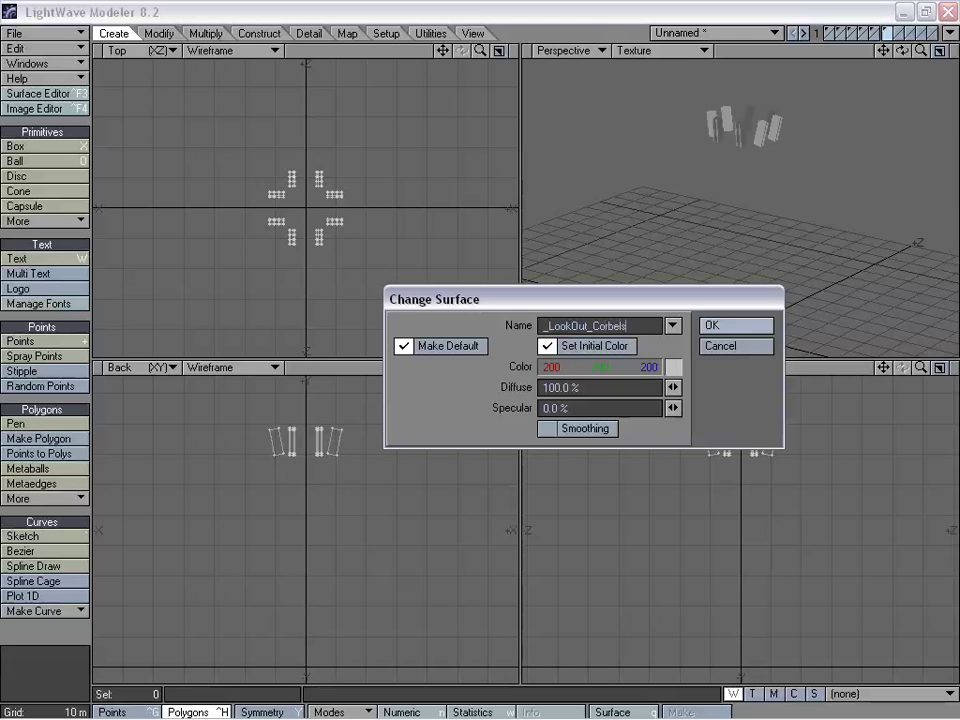
pyautogui.click(711, 329)
# Activate the empty seventh layer with the first six layers as background references
pyautogui.press('a')
pyautogui.moveTo(799, 205)
pyautogui.keyDown('alt'); pyautogui.mouseDown()
pyautogui.moveTo(791, 229)
pyautogui.moveTo(806, 190)
pyautogui.mouseUp(); pyautogui.keyUp('alt')
pyautogui.click(896, 34)
pyautogui.click(887, 38)
pyautogui.keyDown('shift'); pyautogui.click(875, 38); pyautogui.keyUp('shift')
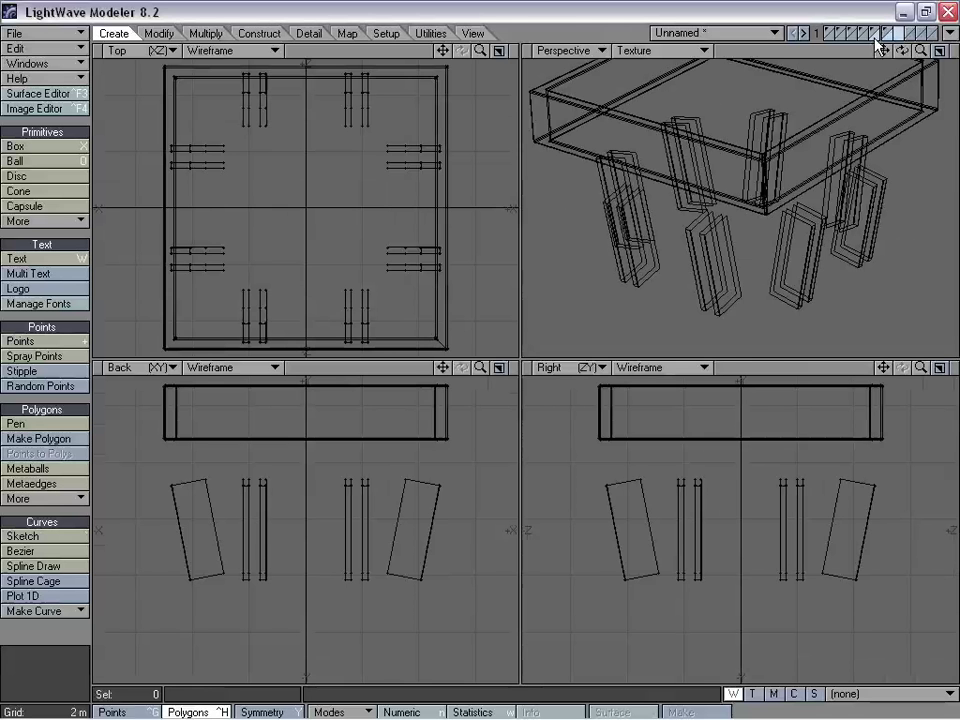
pyautogui.keyDown('shift'); pyautogui.click(862, 38); pyautogui.keyUp('shift')
pyautogui.keyDown('shift'); pyautogui.click(850, 38); pyautogui.keyUp('shift')
pyautogui.keyDown('shift'); pyautogui.click(838, 38); pyautogui.keyUp('shift')
pyautogui.keyDown('shift'); pyautogui.click(828, 38); pyautogui.keyUp('shift')
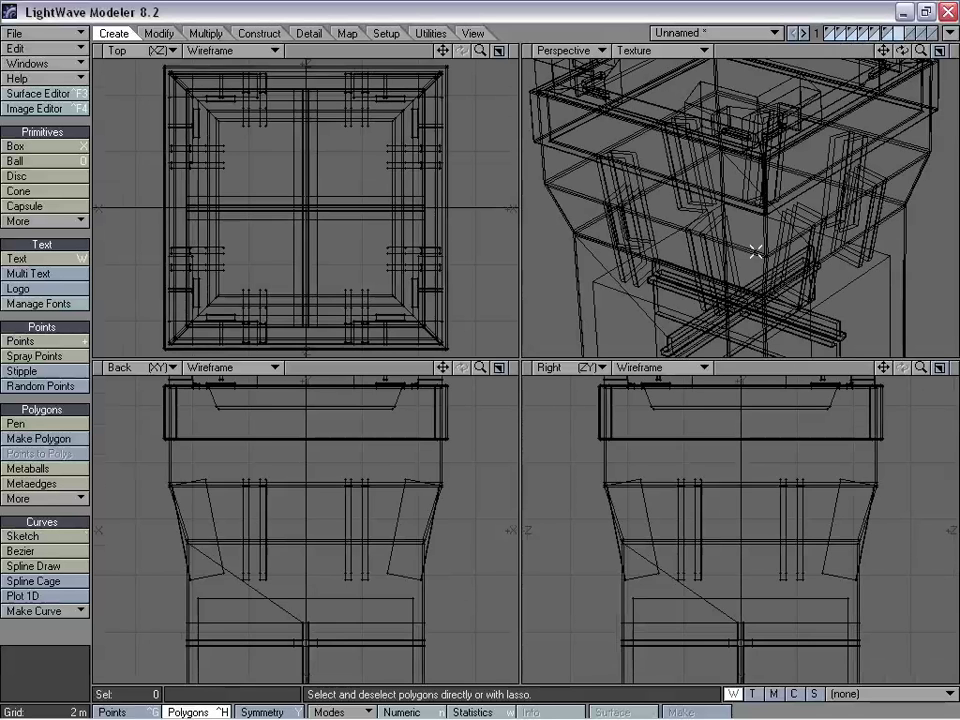
# Create a wide, shallow box straddling the lower edge of the head's front band, centred at a height of about 82 m
pyautogui.press('a')
pyautogui.keyDown('alt'); pyautogui.moveTo(707, 255); pyautogui.dragTo(840, 113); pyautogui.keyUp('alt')
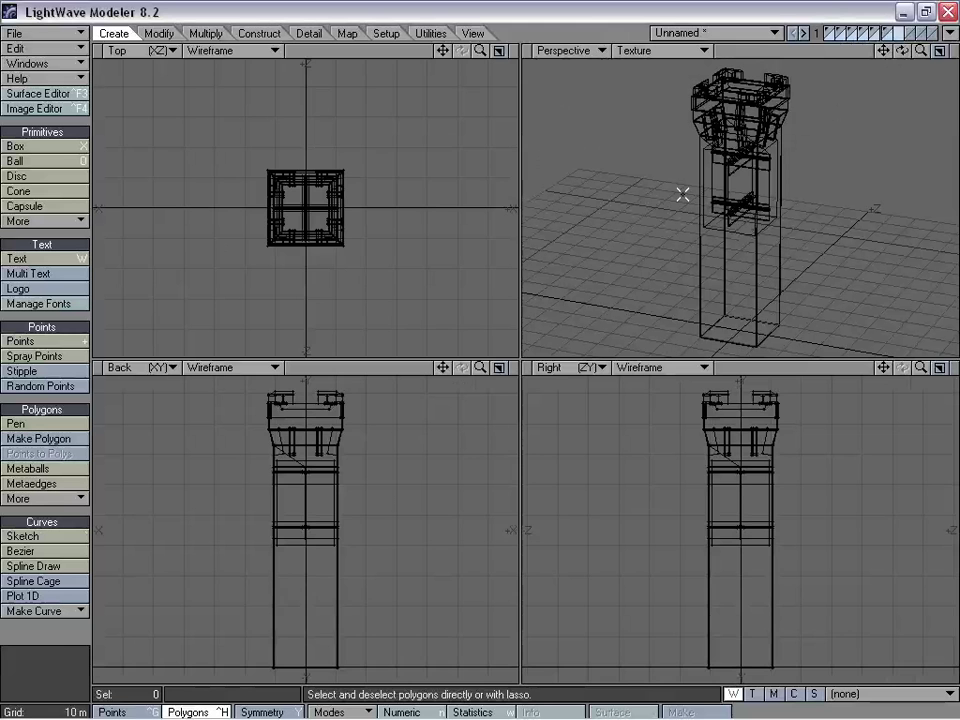
pyautogui.moveTo(480, 368); pyautogui.dragTo(590, 368)
pyautogui.moveTo(443, 368); pyautogui.dragTo(273, 596)
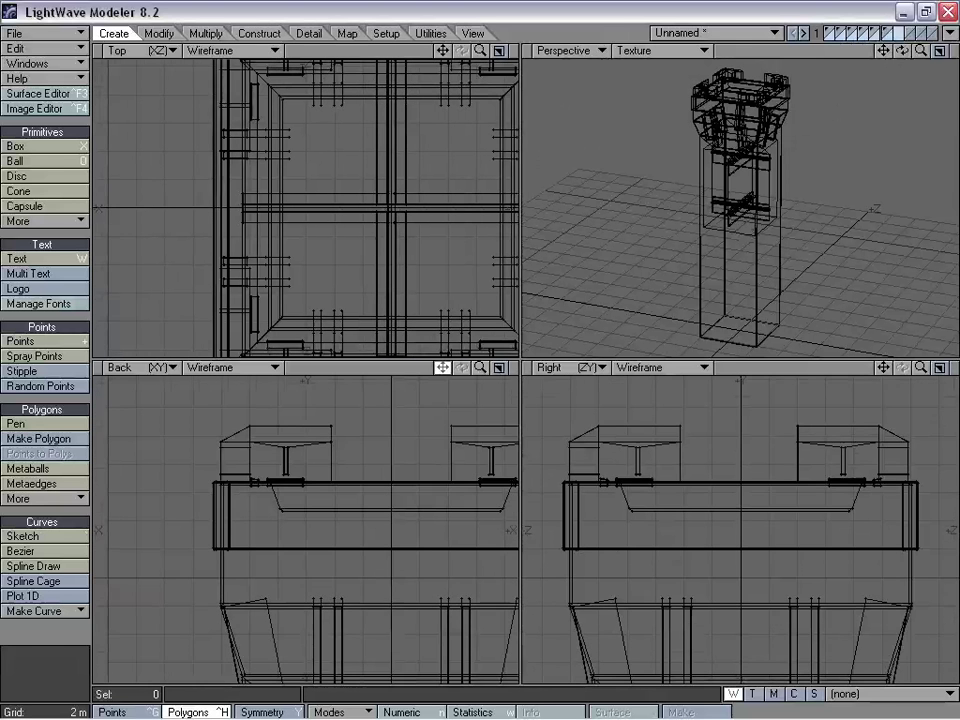
pyautogui.click(30, 147)
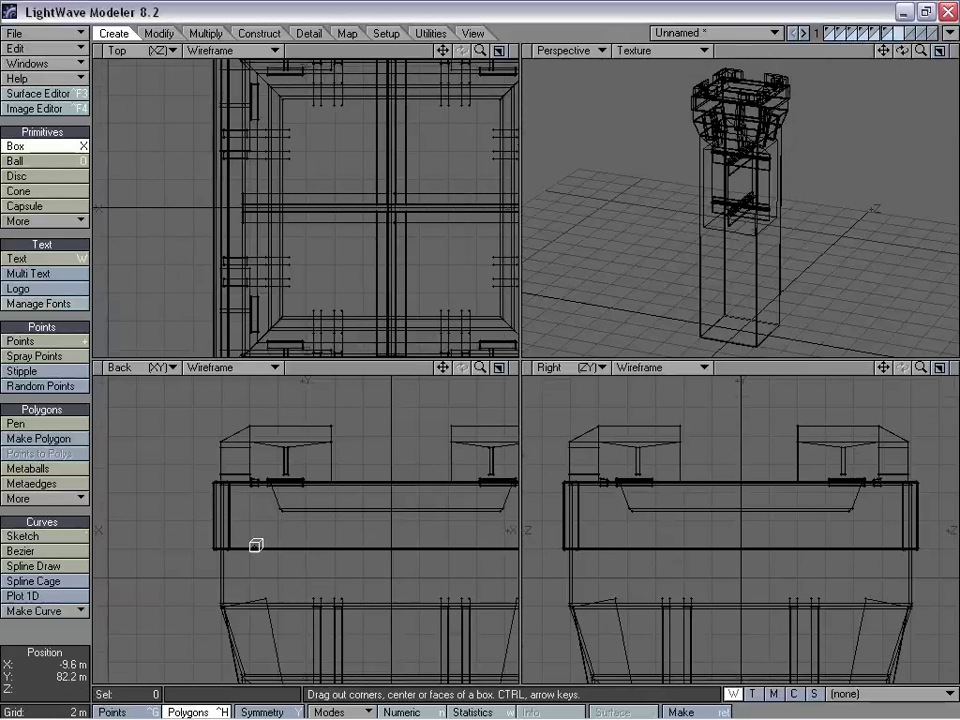
pyautogui.moveTo(441, 367); pyautogui.dragTo(378, 356)
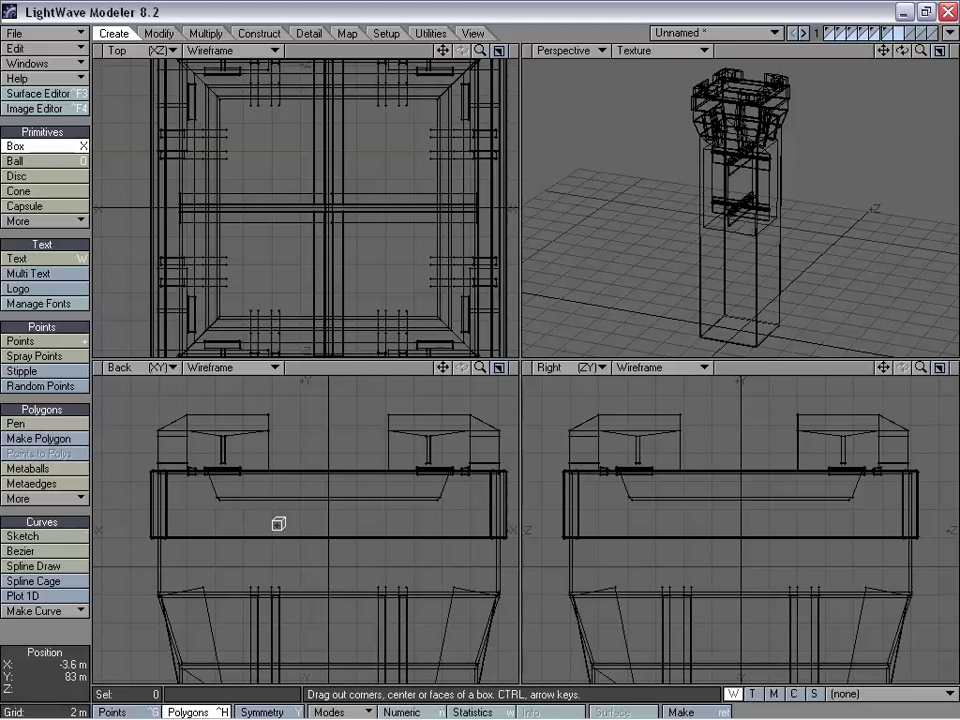
pyautogui.moveTo(270, 524); pyautogui.dragTo(396, 551)
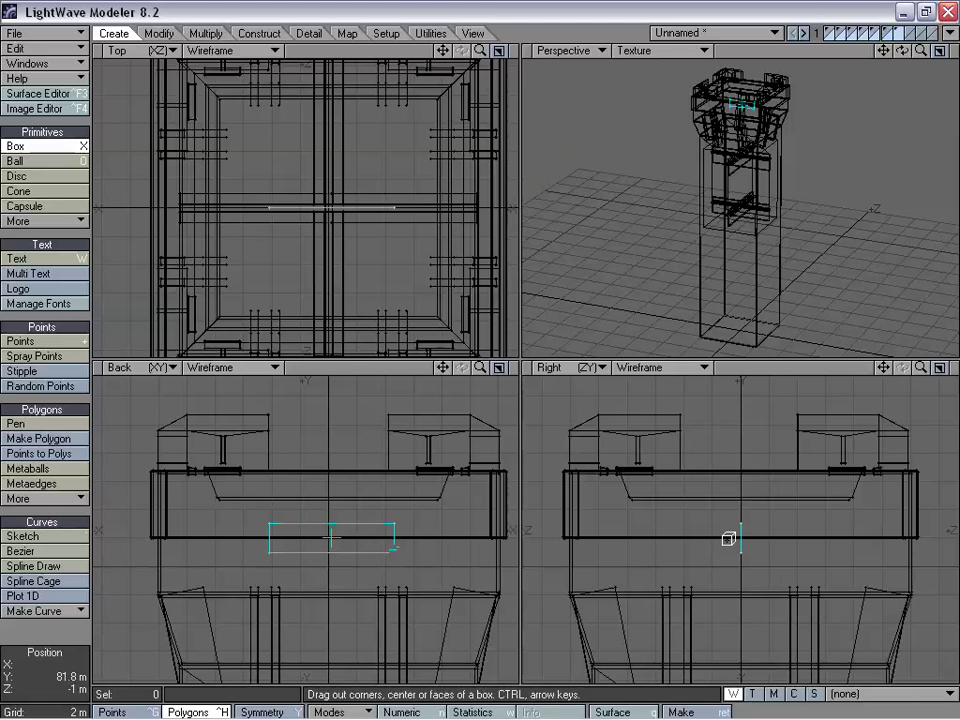
pyautogui.moveTo(728, 539); pyautogui.dragTo(557, 539)
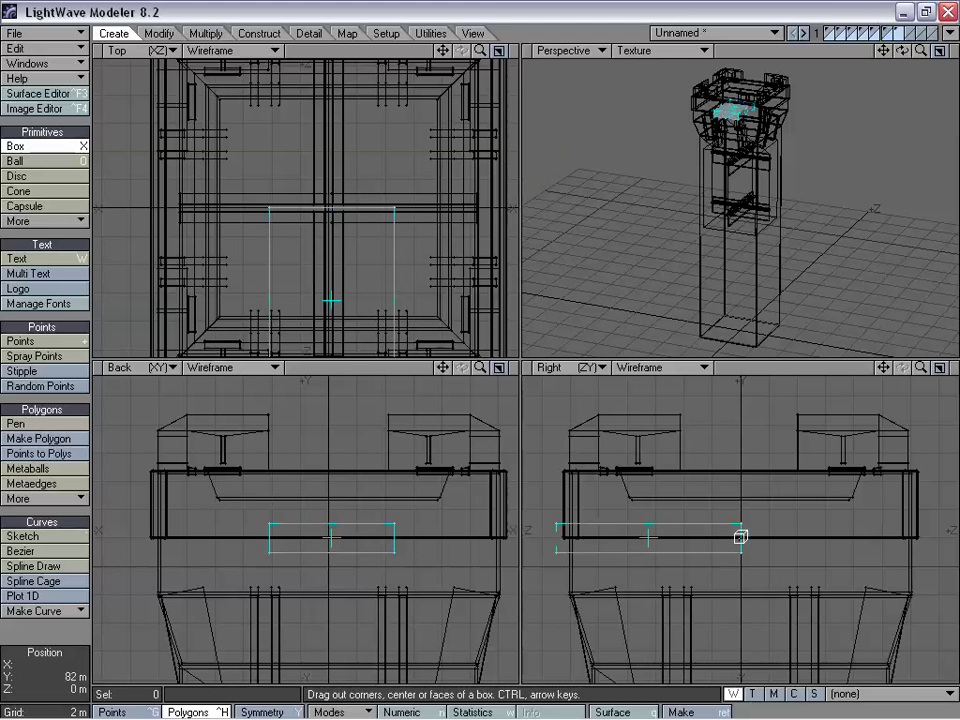
pyautogui.moveTo(740, 537); pyautogui.dragTo(585, 537)
pyautogui.press('space')
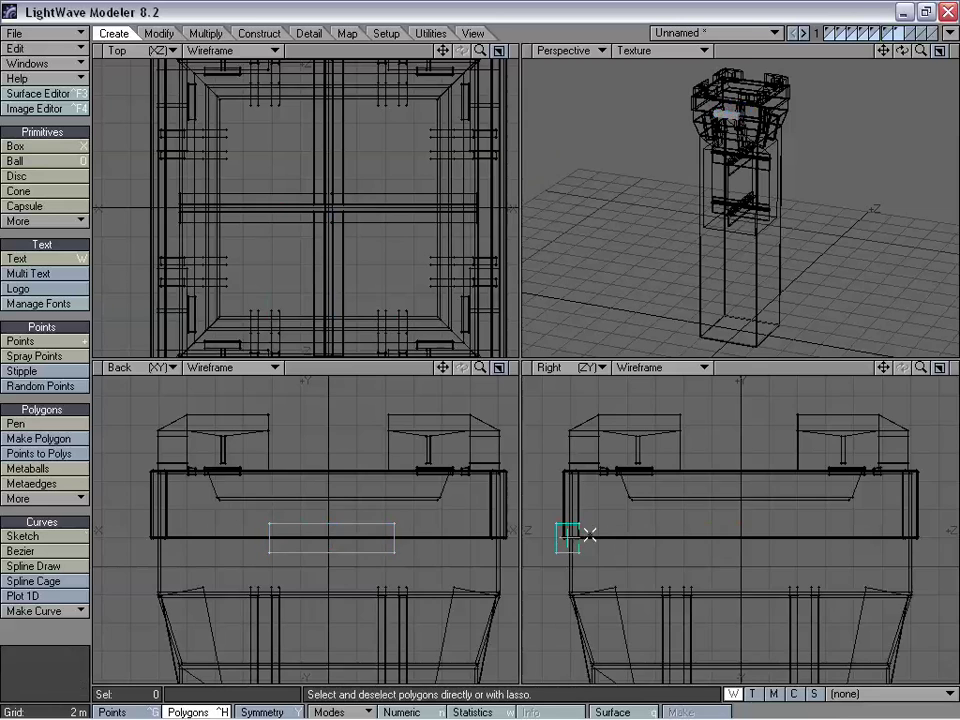
# Pull the box's lower front edge inward towards the tower so that its front face slopes
pyautogui.press('a')
pyautogui.press('t')
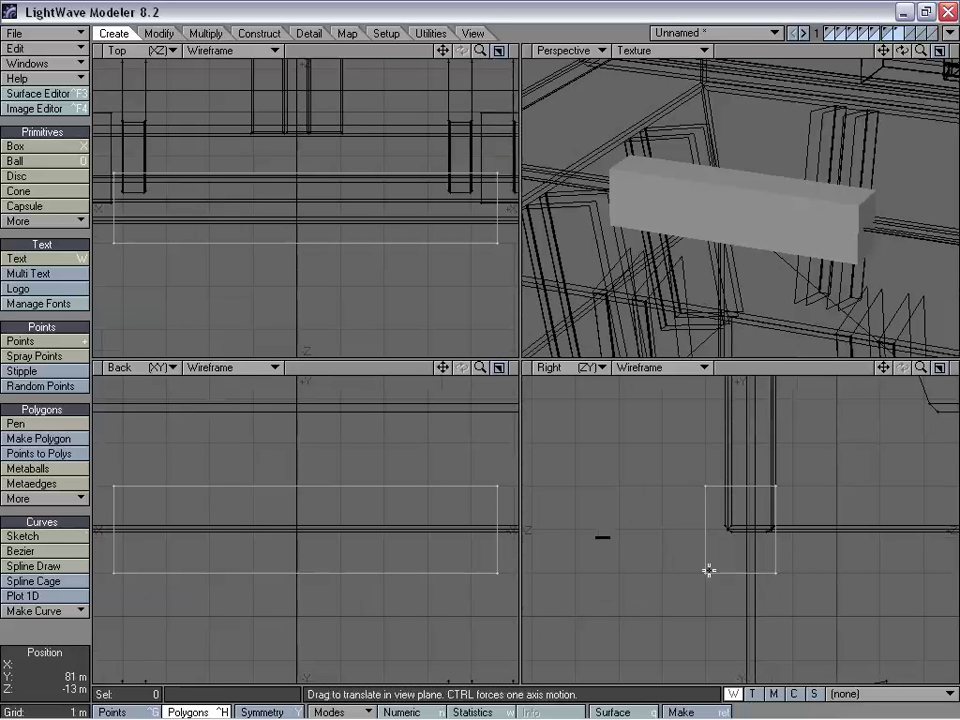
pyautogui.moveTo(705, 573); pyautogui.dragTo(725, 572)
pyautogui.press('space')
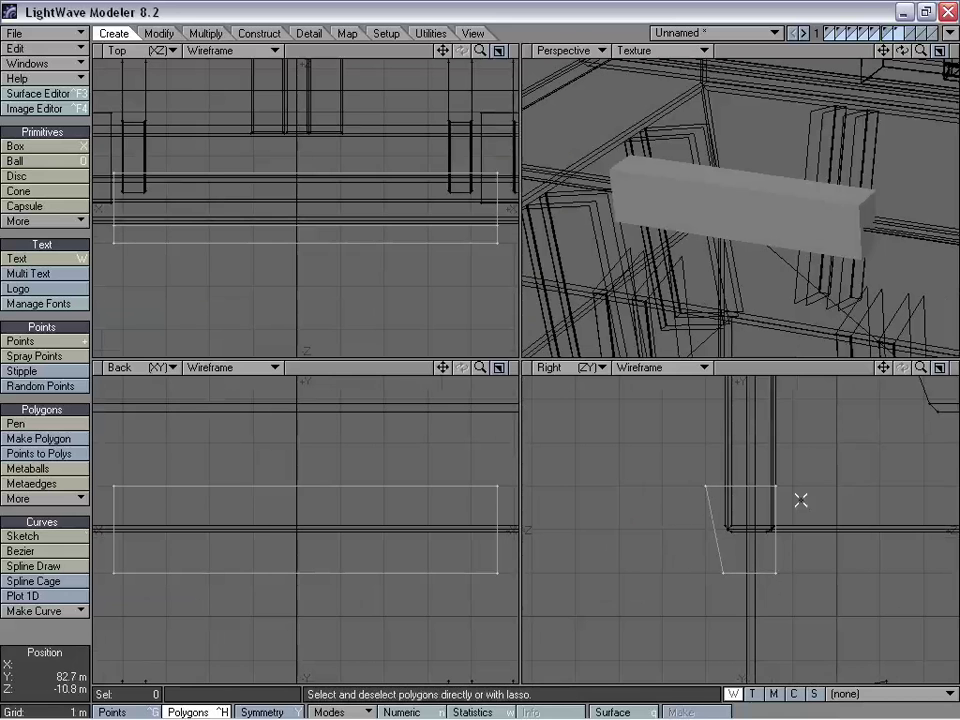
pyautogui.moveTo(753, 605); pyautogui.dragTo(821, 496, button='right')
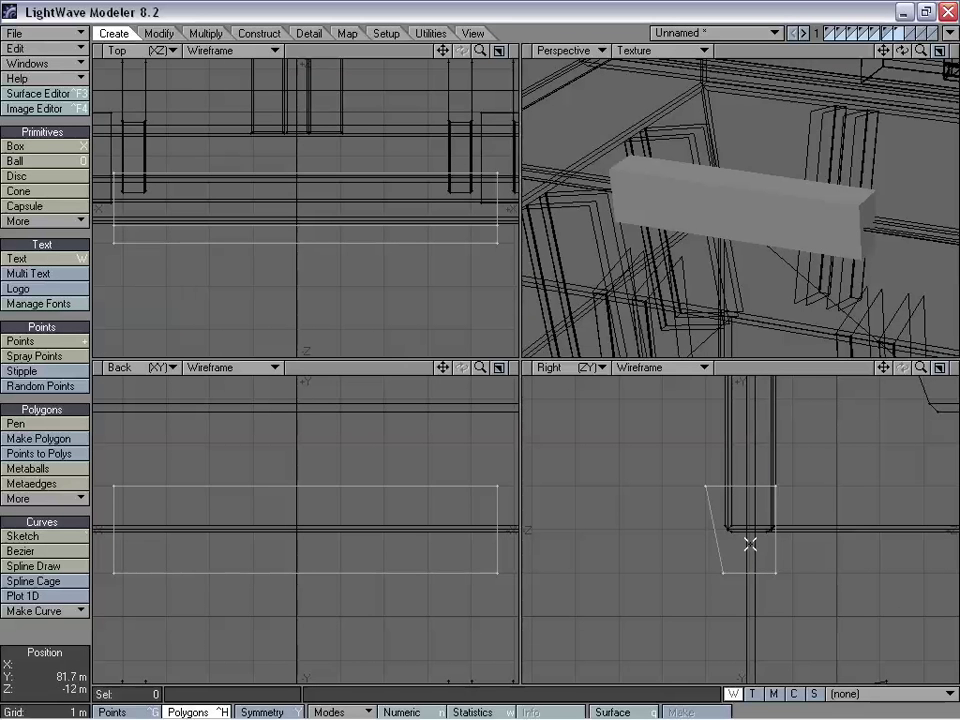
pyautogui.press('b')
pyautogui.moveTo(750, 545); pyautogui.dragTo(746, 538)
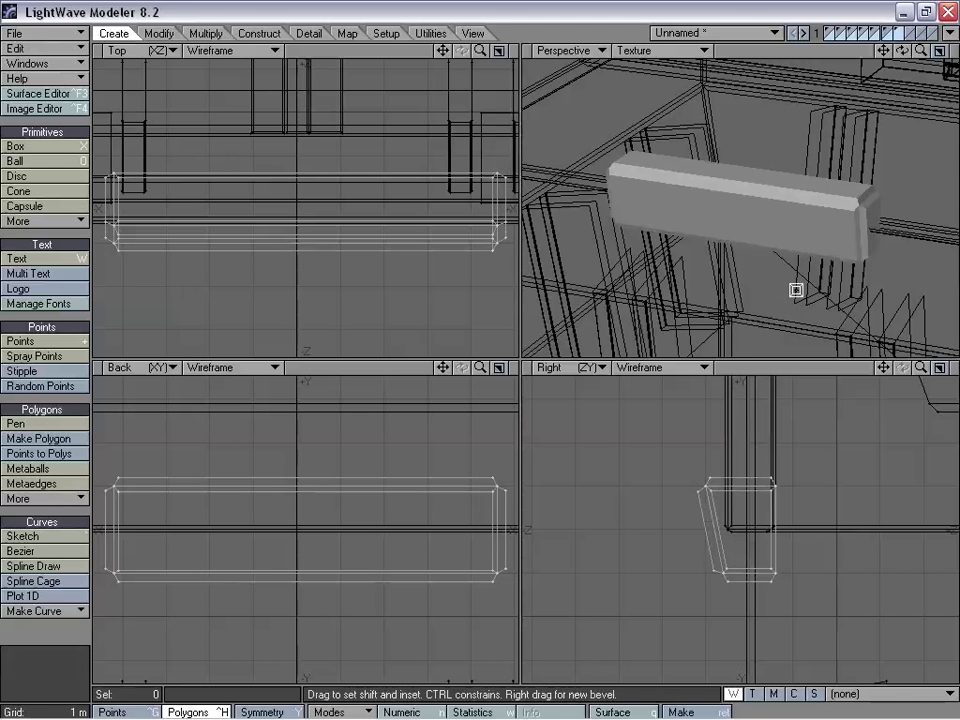
pyautogui.hotkey('ctrl', 'z')
pyautogui.press('space')
pyautogui.press('space')
pyautogui.press('space')
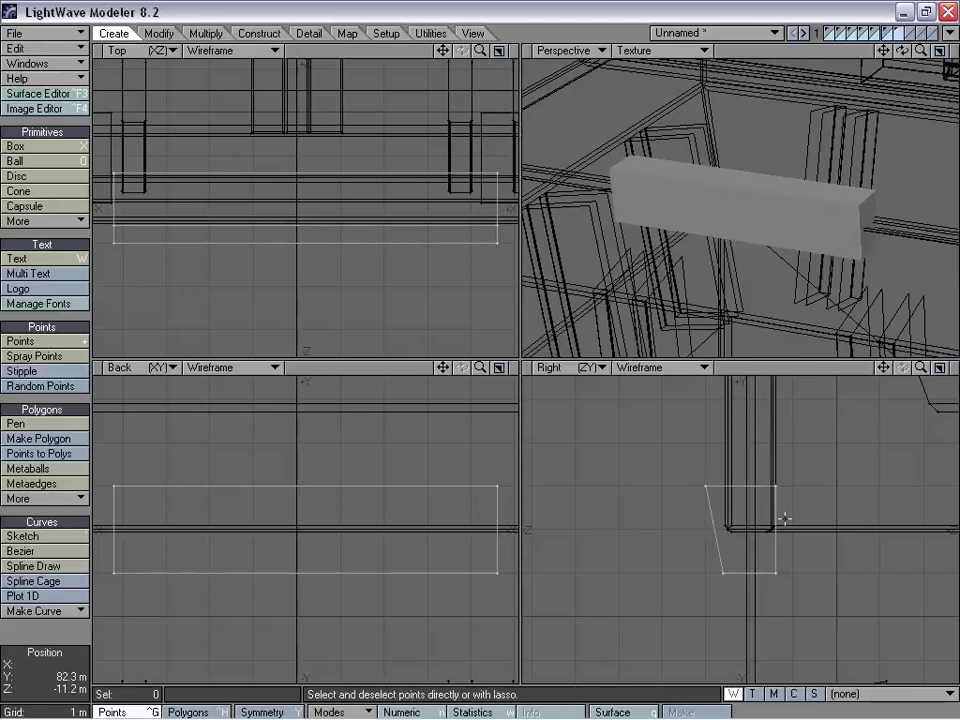
# Bevel the box's top face upward with a slight inset and shift the new face back towards the tower
pyautogui.moveTo(829, 460)
pyautogui.mouseDown(button='right')
pyautogui.moveTo(824, 442)
pyautogui.moveTo(876, 480)
pyautogui.mouseUp(button='right')
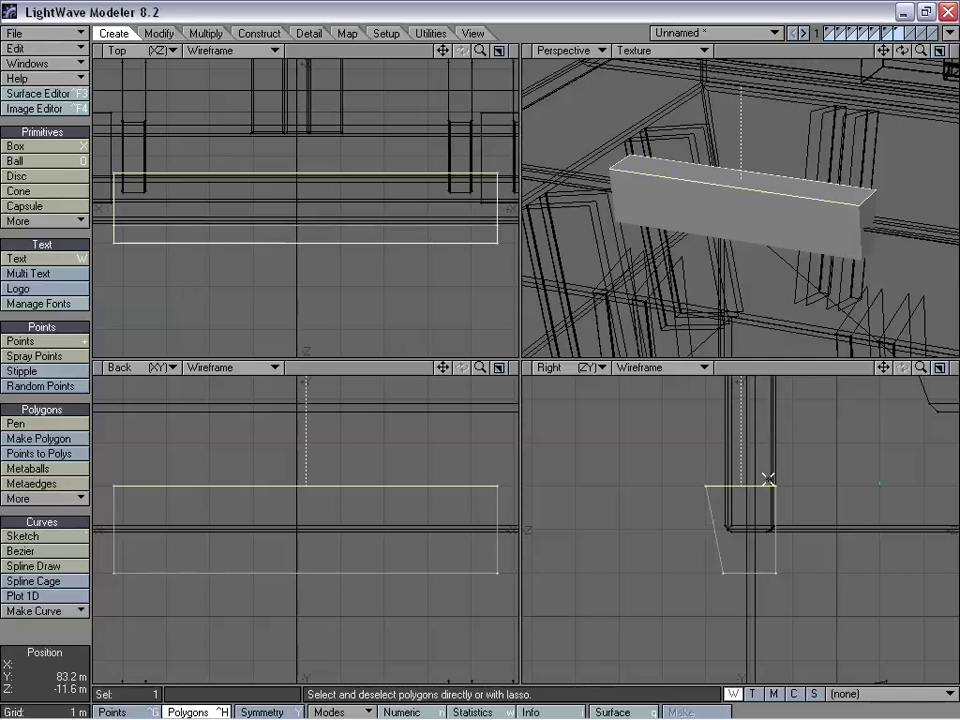
pyautogui.press('b')
pyautogui.moveTo(773, 519)
pyautogui.mouseDown()
pyautogui.moveTo(769, 484)
pyautogui.moveTo(795, 478)
pyautogui.mouseUp()
pyautogui.press('t')
pyautogui.press('space')
pyautogui.moveTo(838, 457)
pyautogui.mouseDown(button='right')
pyautogui.moveTo(761, 540)
pyautogui.moveTo(879, 508)
pyautogui.mouseUp(button='right')
pyautogui.moveTo(862, 442)
pyautogui.mouseDown(button='right')
pyautogui.moveTo(789, 427)
pyautogui.moveTo(853, 444)
pyautogui.mouseUp(button='right')
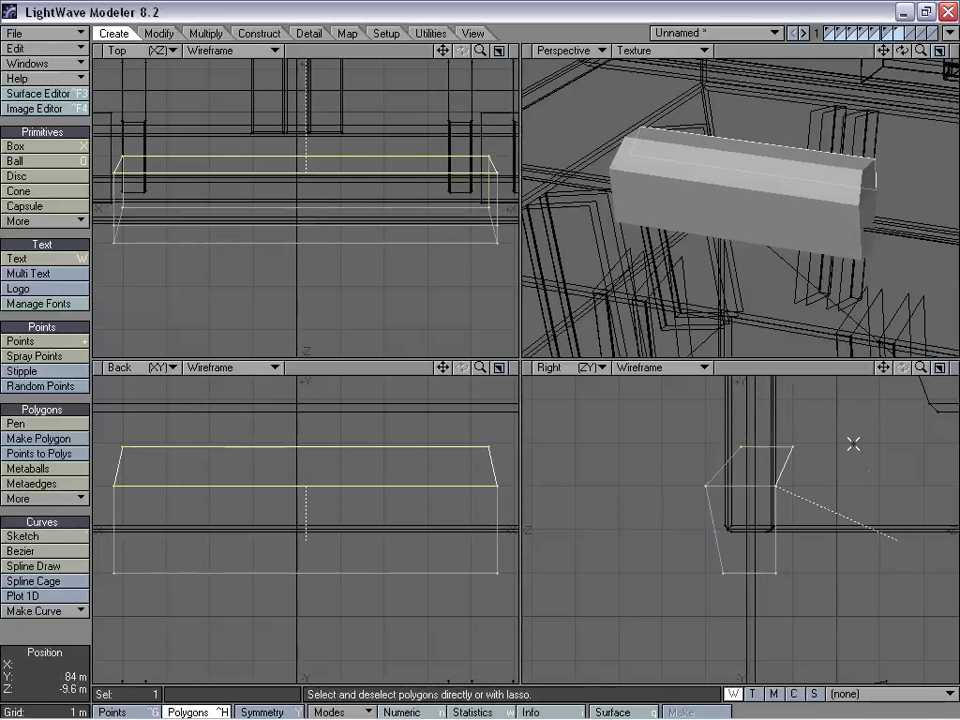
pyautogui.press('/')
# Scale the block's bottom face to 85% in width, keeping its height factor at 100%
pyautogui.moveTo(798, 556)
pyautogui.mouseDown(button='right')
pyautogui.moveTo(705, 557)
pyautogui.moveTo(846, 568)
pyautogui.mouseUp(button='right')
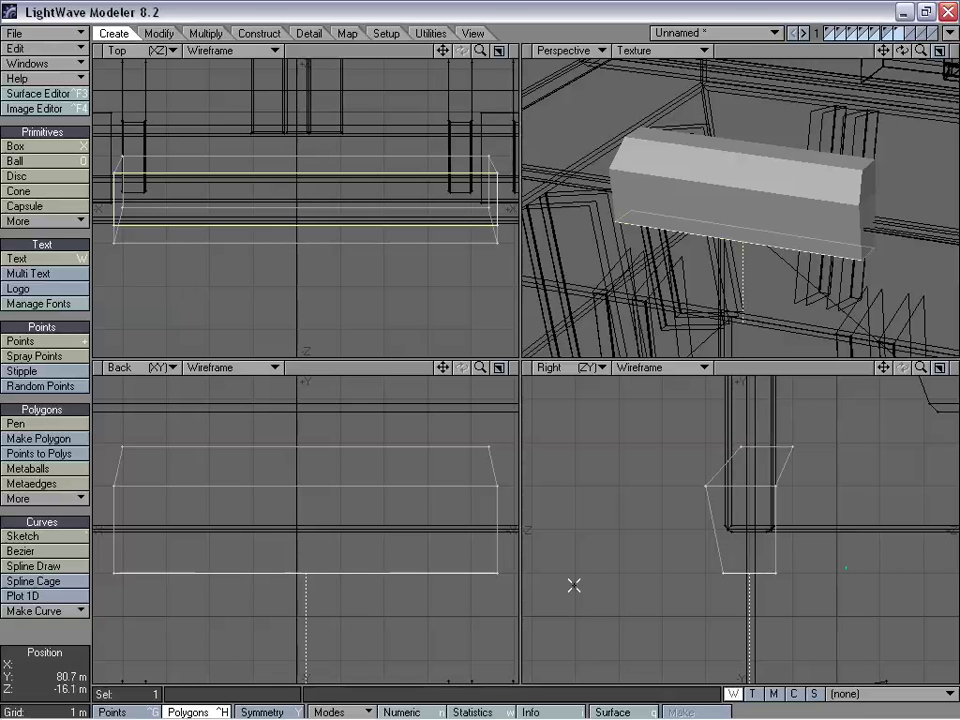
pyautogui.press('h')
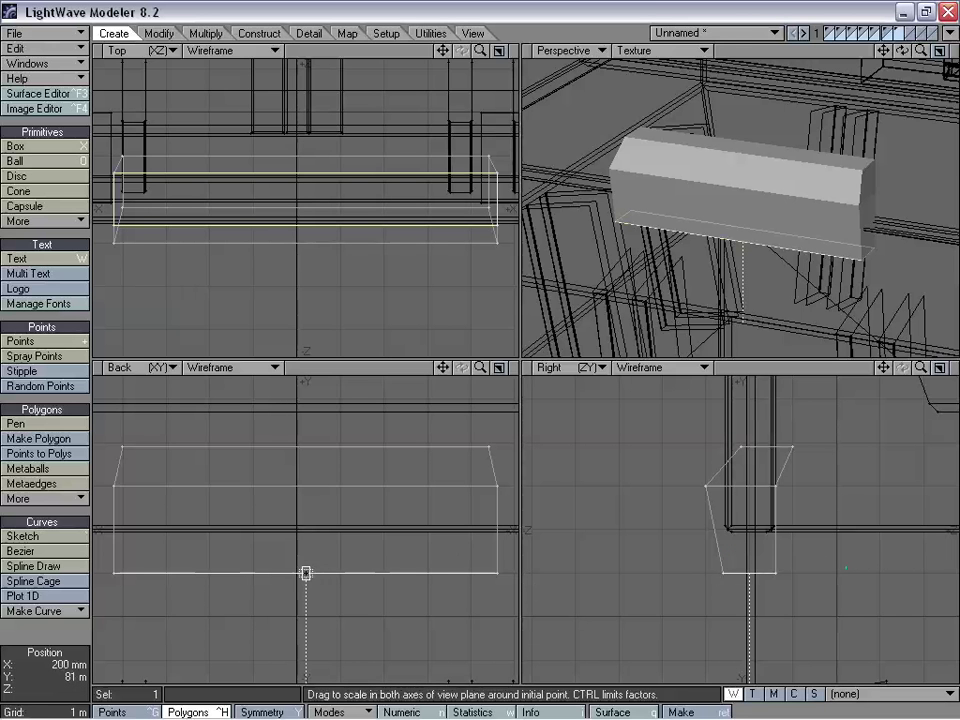
pyautogui.moveTo(307, 573); pyautogui.dragTo(285, 573)
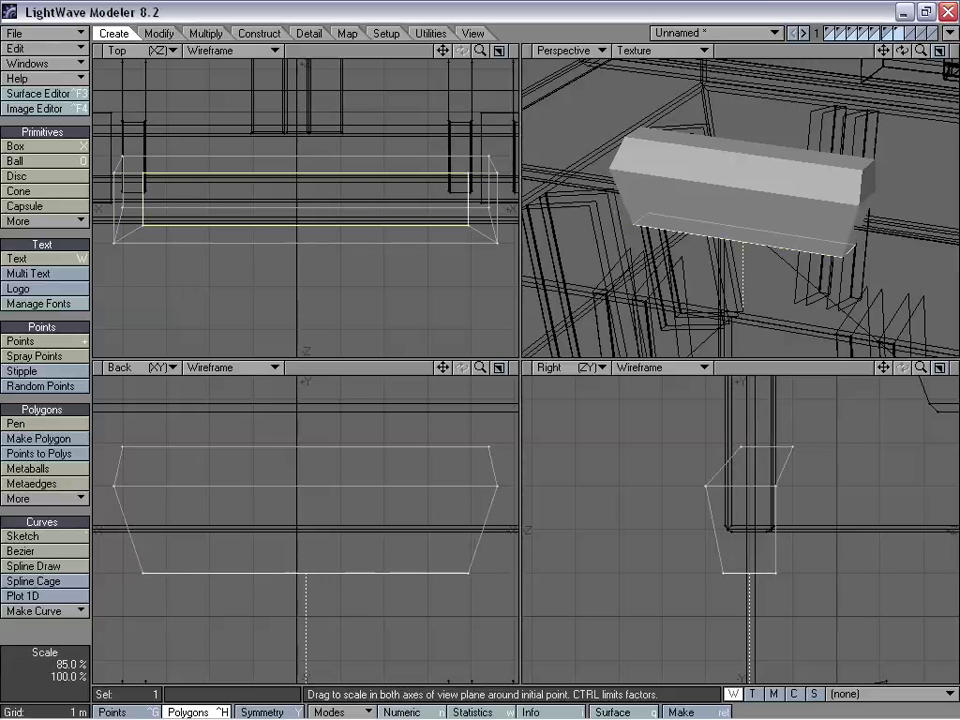
pyautogui.press('space')
# Centre the block on the tower's vertical plane and reposition it over the lower edge of the head's front band
pyautogui.moveTo(325, 524)
pyautogui.mouseDown(button='right')
pyautogui.moveTo(596, 429)
pyautogui.moveTo(338, 480)
pyautogui.mouseUp(button='right')
pyautogui.press('t')
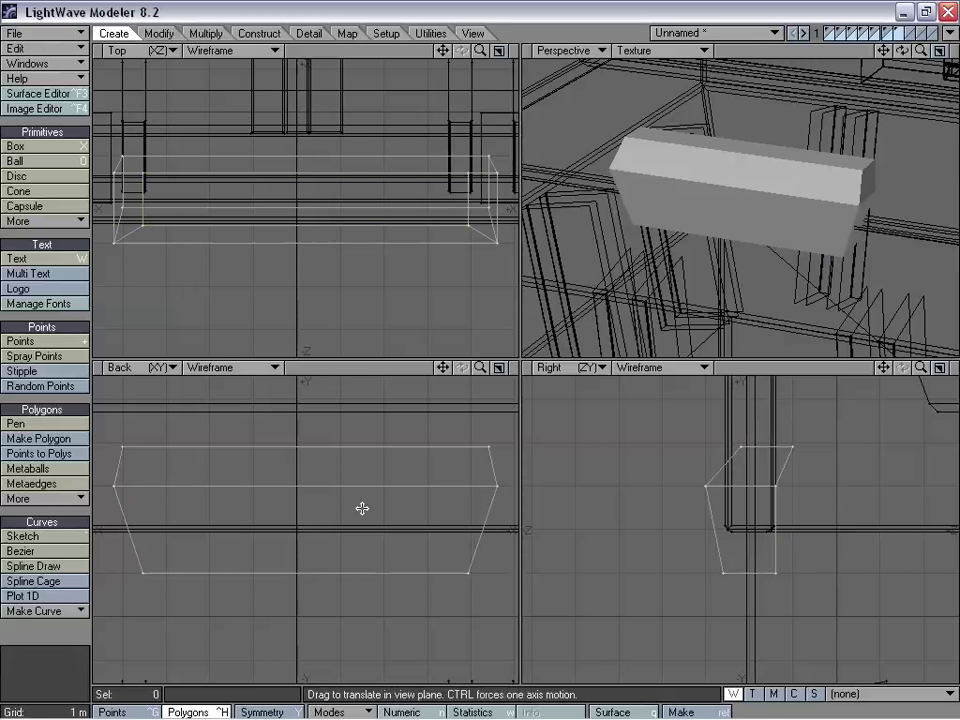
pyautogui.moveTo(340, 480); pyautogui.dragTo(335, 480)
pyautogui.press('space')
pyautogui.moveTo(480, 368); pyautogui.dragTo(438, 368)
pyautogui.press('t')
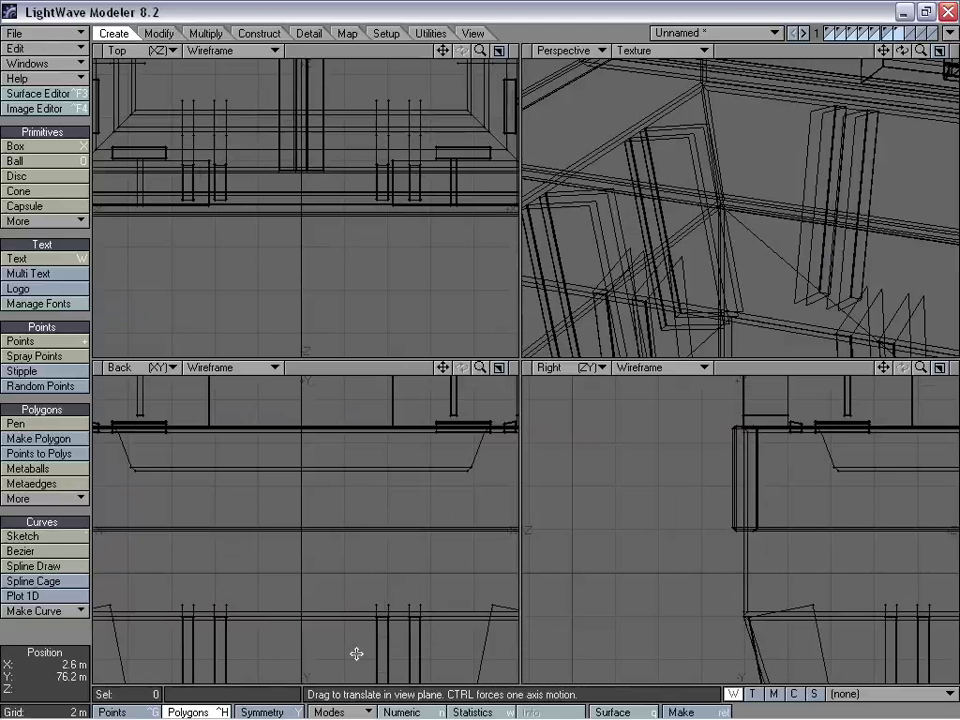
pyautogui.click(345, 648)
pyautogui.keyDown('ctrl'); pyautogui.moveTo(331, 642); pyautogui.dragTo(331, 398); pyautogui.keyUp('ctrl')
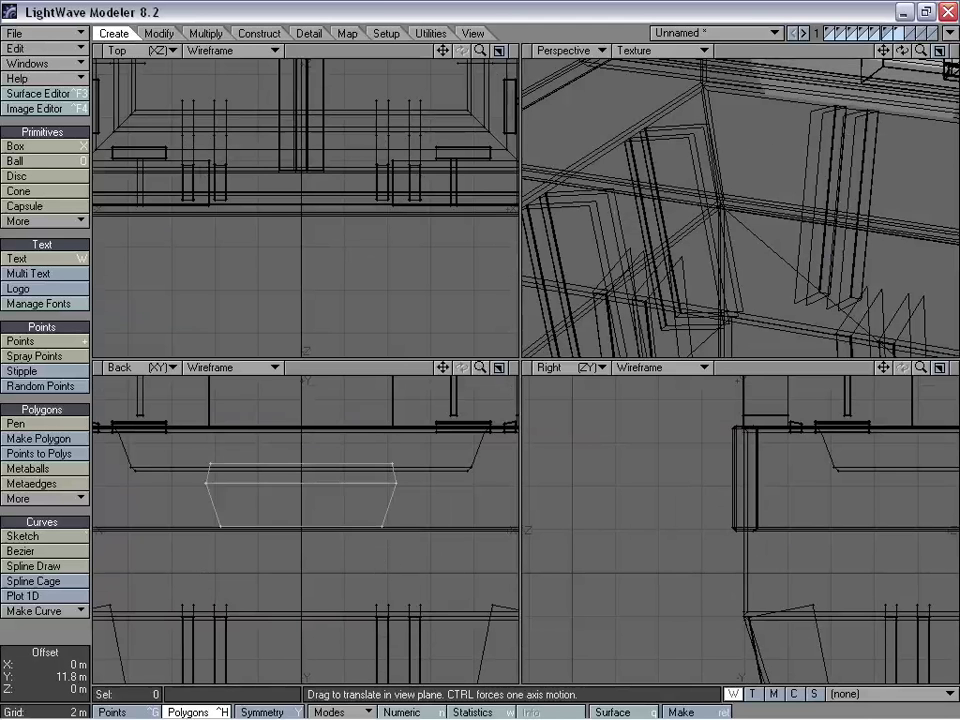
pyautogui.moveTo(332, 340); pyautogui.dragTo(332, 368)
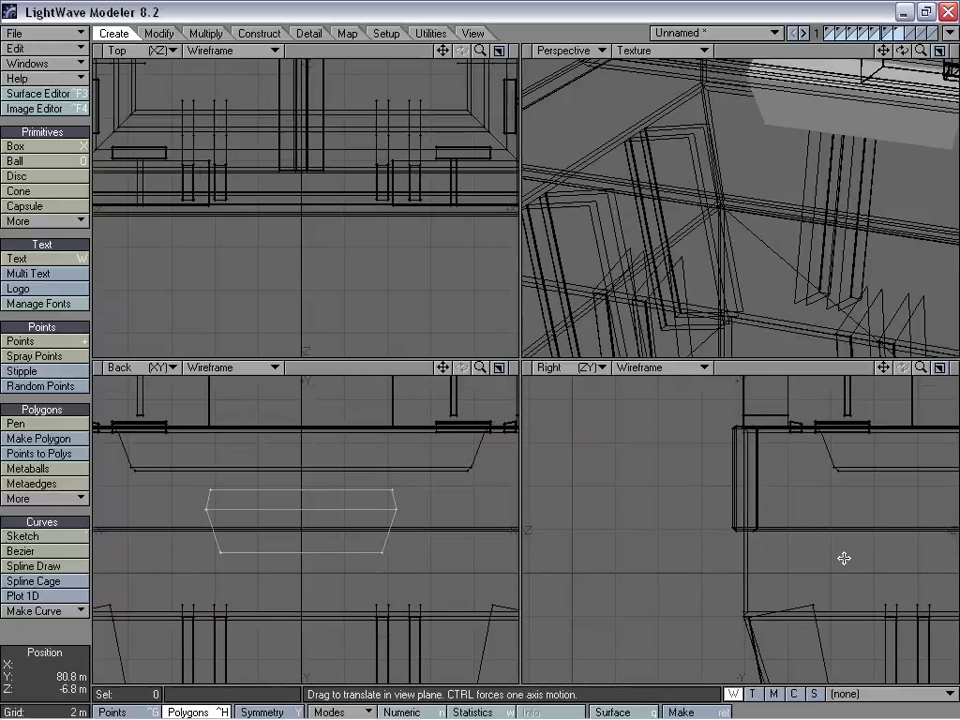
pyautogui.moveTo(844, 558); pyautogui.dragTo(564, 558)
pyautogui.press('.')
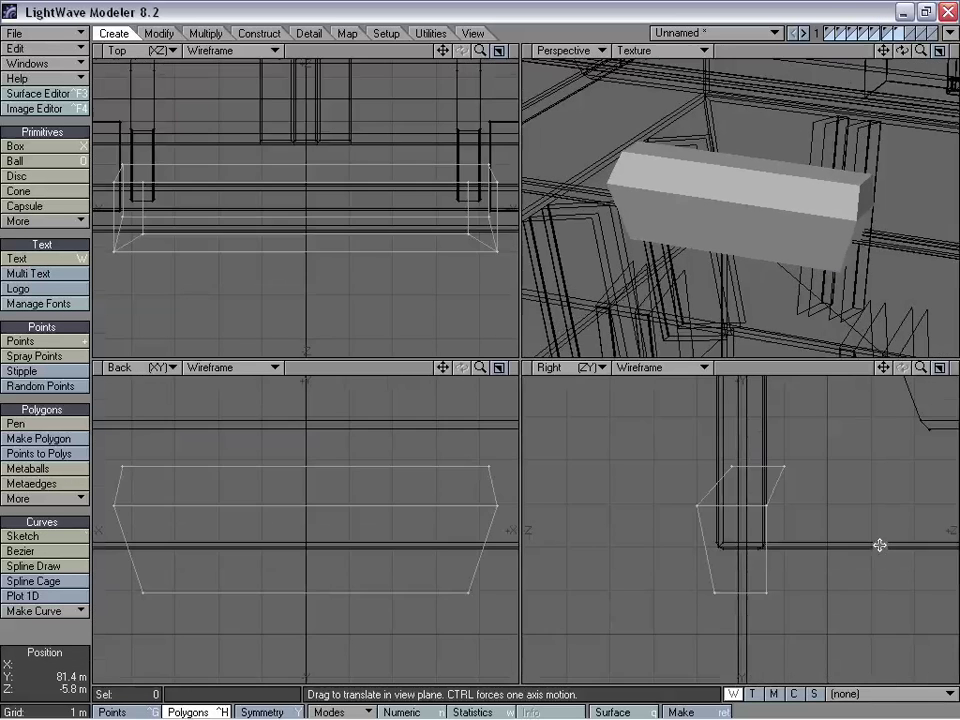
pyautogui.press('space')
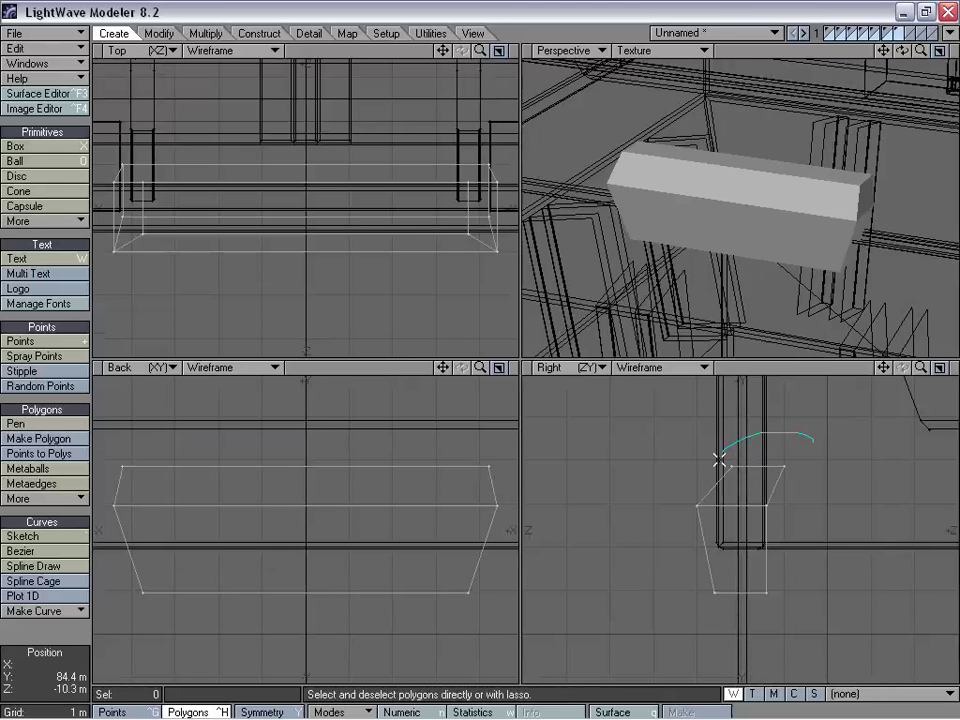
# Move the block's top face 200 mm outward along the negative Z axis and deselect it
pyautogui.moveTo(719, 459); pyautogui.dragTo(804, 482, button='right')
pyautogui.press('t')
pyautogui.moveTo(789, 478); pyautogui.dragTo(780, 478)
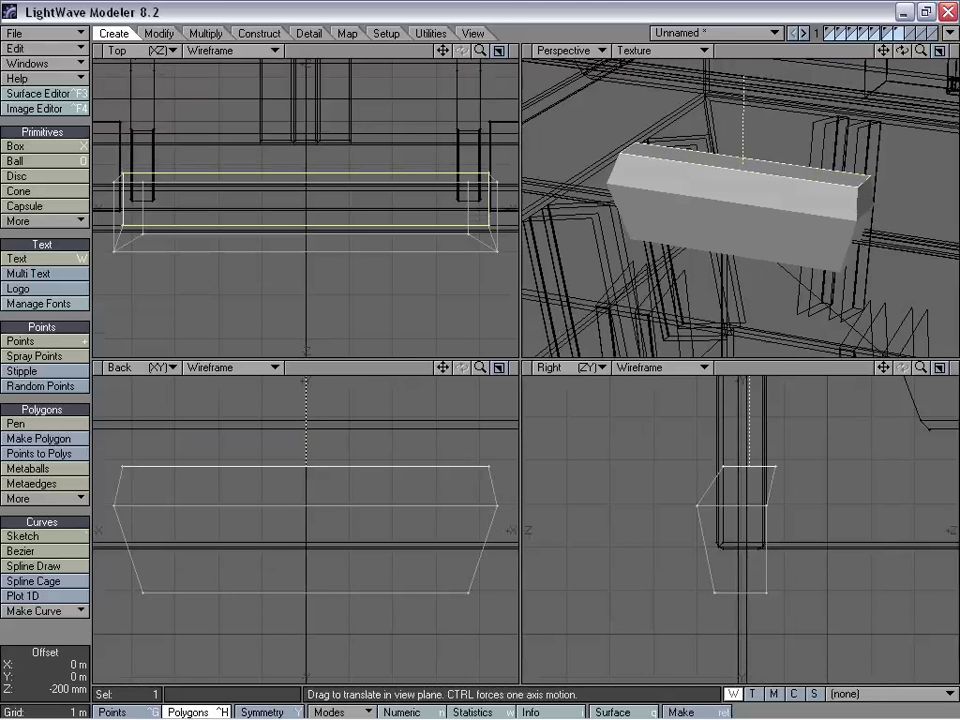
pyautogui.press('space')
pyautogui.click(860, 480)
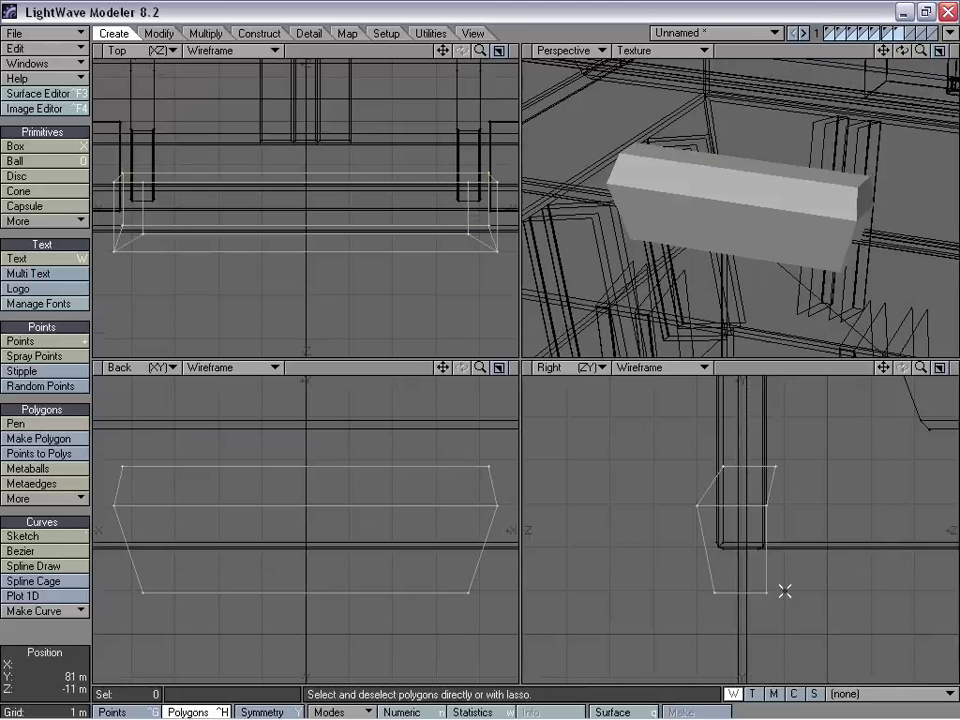
# Lower the block's bottom face by about 1 m to make the block taller, and clear the selection
pyautogui.click(785, 591)
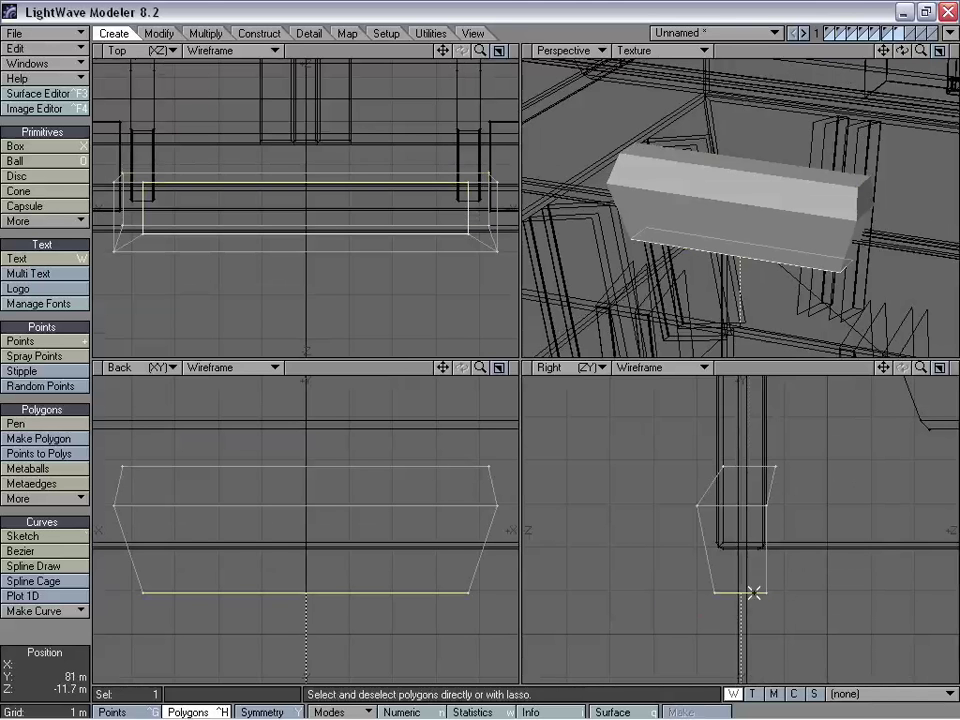
pyautogui.press('t')
pyautogui.moveTo(753, 598); pyautogui.dragTo(753, 641)
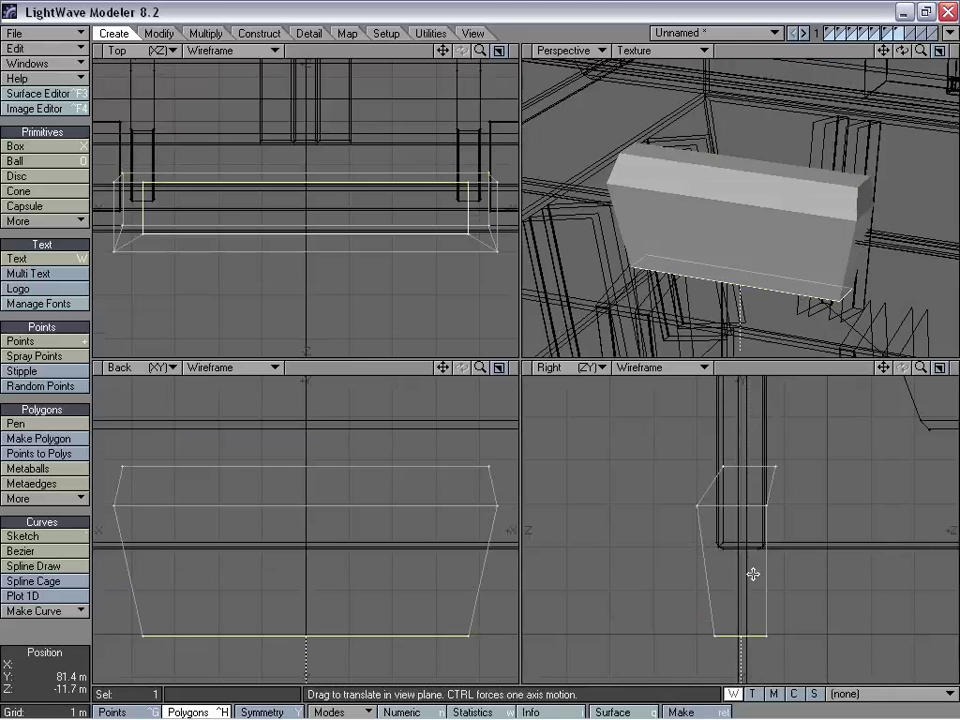
pyautogui.press('space')
pyautogui.click(844, 489)
# Bevel all faces of the block by a very small amount to give it narrow chamfered edges
pyautogui.press('a')
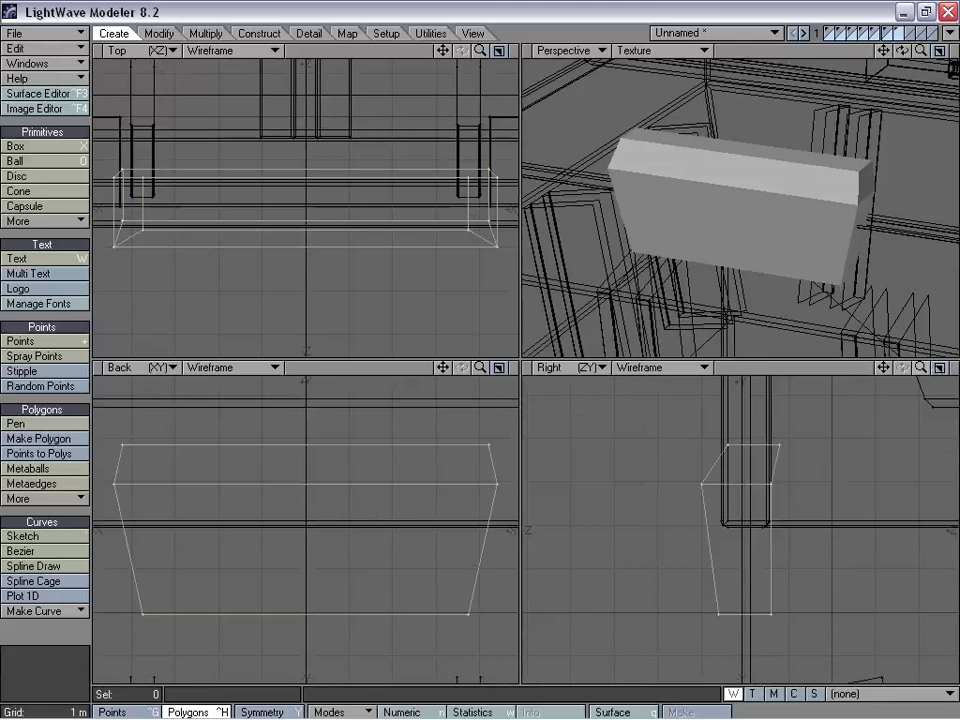
pyautogui.moveTo(921, 367); pyautogui.dragTo(952, 367)
pyautogui.moveTo(883, 367)
pyautogui.mouseDown()
pyautogui.moveTo(916, 422)
pyautogui.moveTo(883, 367)
pyautogui.mouseUp()
pyautogui.press('b')
pyautogui.moveTo(768, 517); pyautogui.dragTo(767, 521)
pyautogui.press('space')
# Display the block together with the other six layers and examine how it sits on the tower head
pyautogui.keyDown('alt'); pyautogui.moveTo(765, 319); pyautogui.dragTo(755, 295); pyautogui.keyUp('alt')
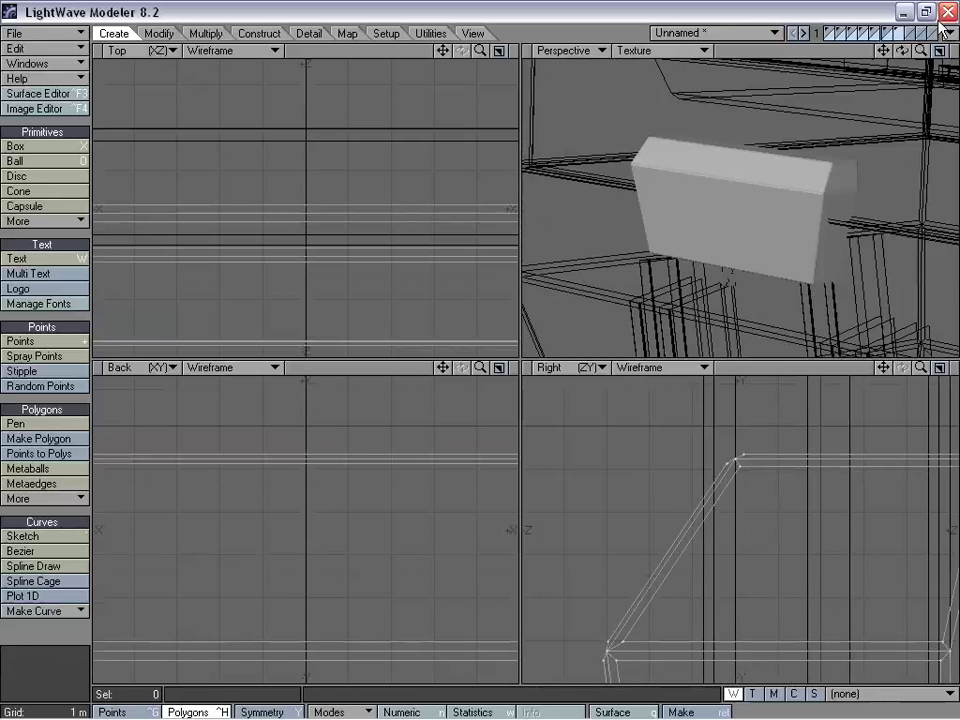
pyautogui.moveTo(925, 48); pyautogui.dragTo(925, 60)
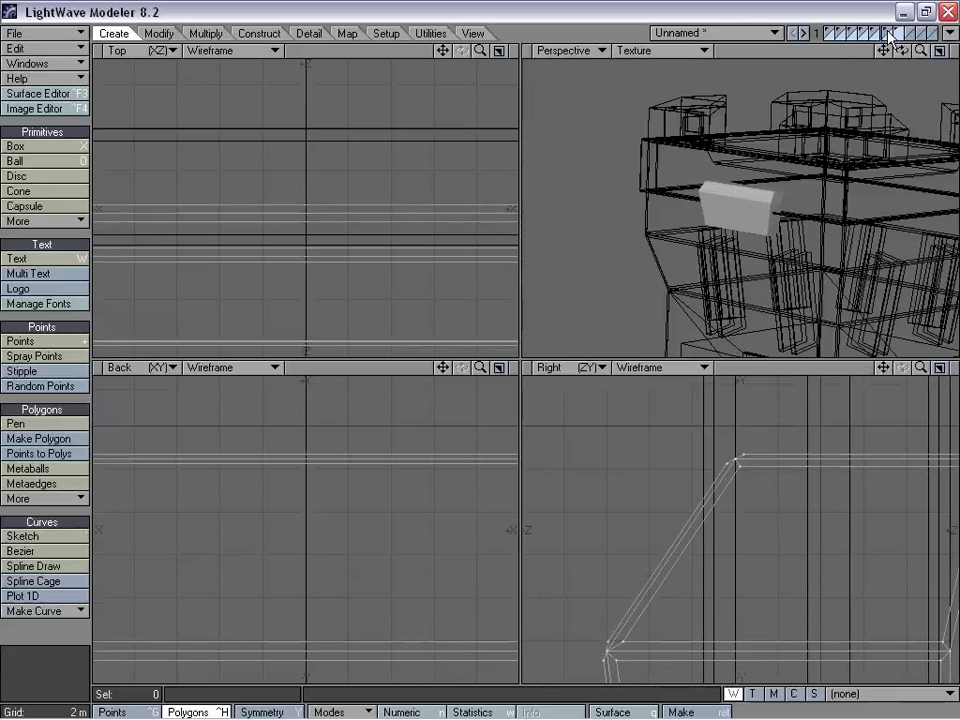
pyautogui.keyDown('shift'); pyautogui.click(888, 31); pyautogui.keyUp('shift')
pyautogui.keyDown('shift'); pyautogui.click(875, 30); pyautogui.keyUp('shift')
pyautogui.keyDown('shift'); pyautogui.click(847, 35); pyautogui.keyUp('shift')
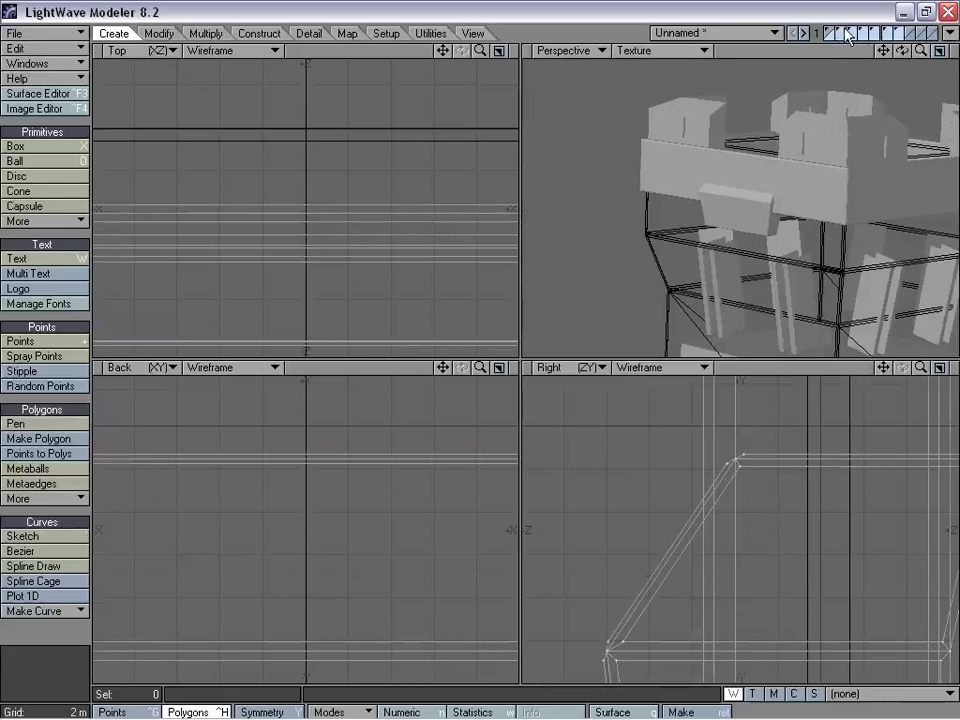
pyautogui.keyDown('shift'); pyautogui.click(832, 31); pyautogui.keyUp('shift')
pyautogui.press('b')
pyautogui.press('a')
pyautogui.press('space')
pyautogui.keyDown('alt'); pyautogui.moveTo(746, 171); pyautogui.dragTo(767, 195); pyautogui.keyUp('alt')
pyautogui.moveTo(885, 51); pyautogui.dragTo(885, 127)
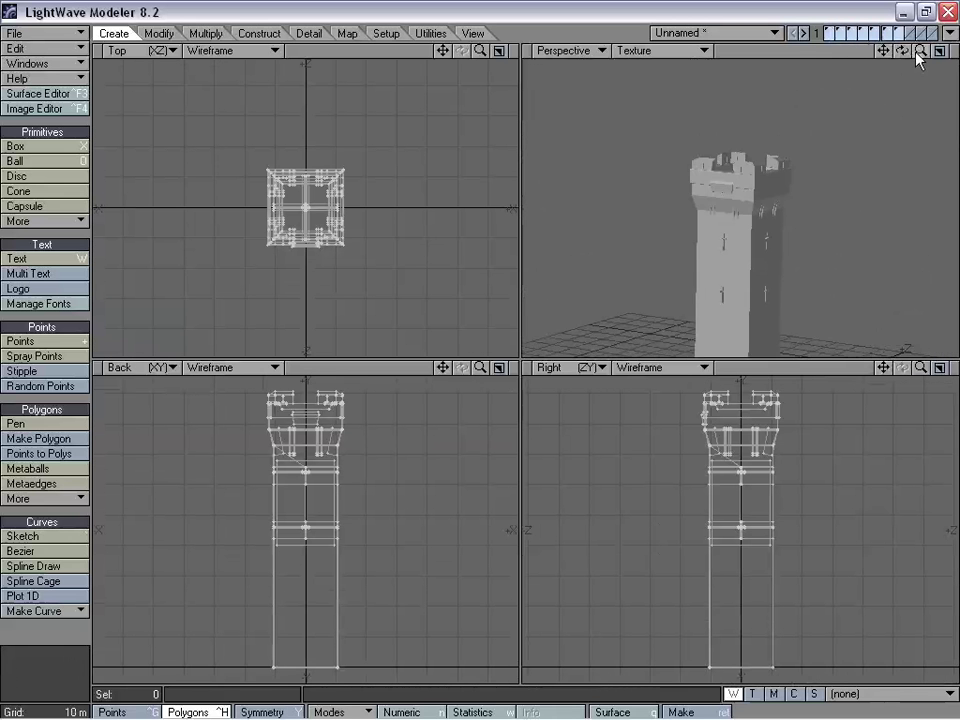
pyautogui.moveTo(921, 51); pyautogui.dragTo(958, 52)
pyautogui.keyDown('alt'); pyautogui.moveTo(700, 249); pyautogui.dragTo(797, 275); pyautogui.keyUp('alt')
# Isolate the seventh layer and radially array its block 4 times around the Y axis, centred on the origin
pyautogui.click(898, 34)
pyautogui.moveTo(778, 232)
pyautogui.keyDown('alt'); pyautogui.mouseDown()
pyautogui.moveTo(782, 281)
pyautogui.moveTo(762, 242)
pyautogui.mouseUp(); pyautogui.keyUp('alt')
pyautogui.hotkey('shift', 'v')
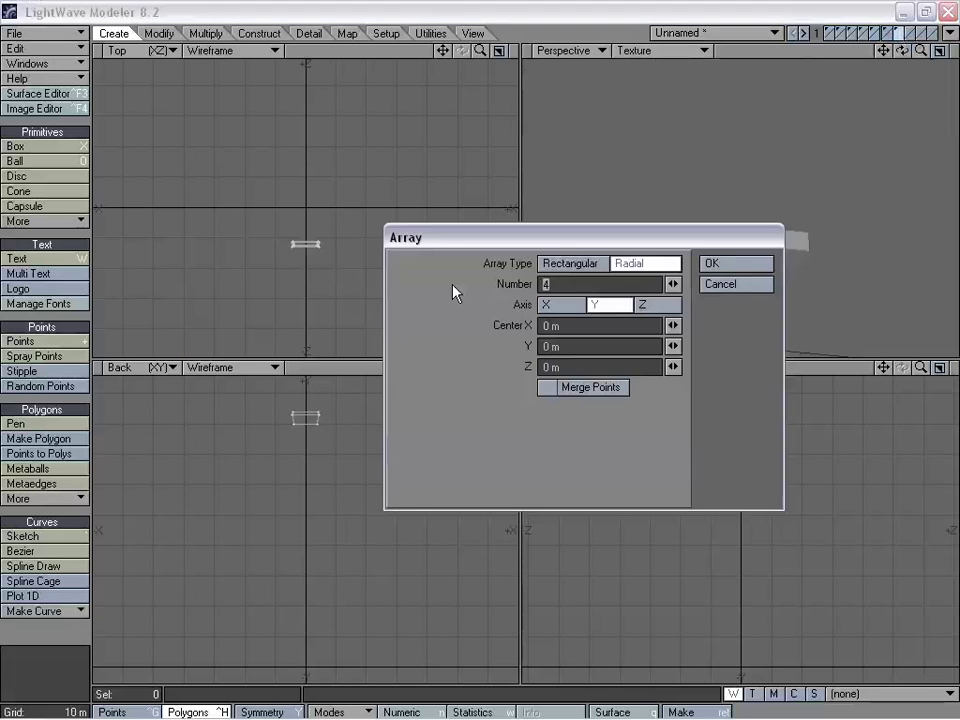
pyautogui.click(704, 262)
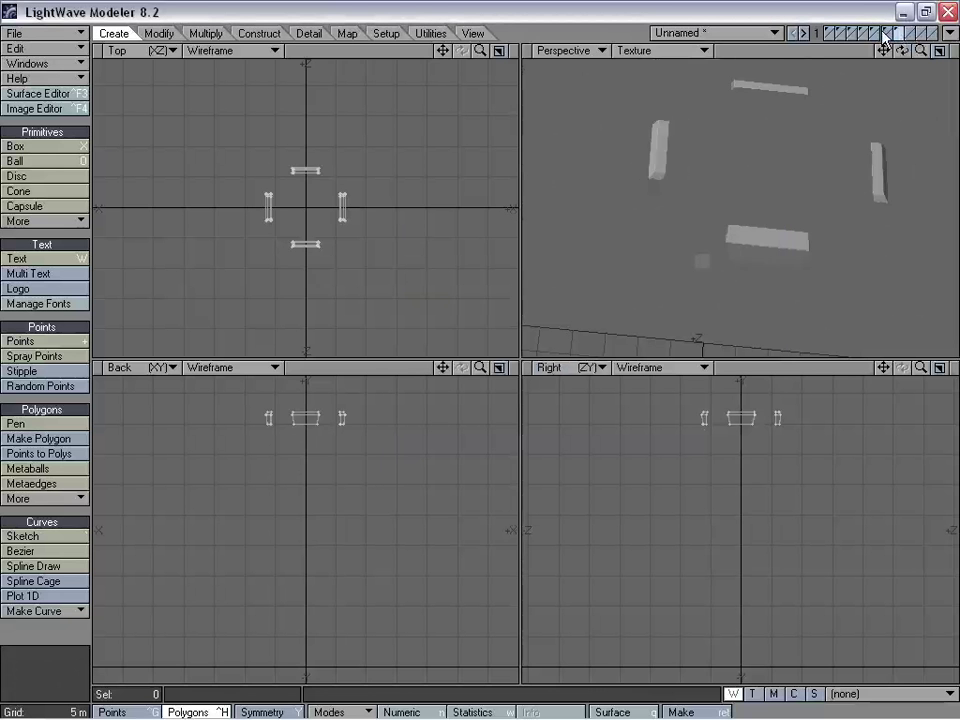
# Display the four arrayed blocks together with the other six layers and examine how they sit around the tower head
pyautogui.keyDown('shift'); pyautogui.click(885, 32); pyautogui.keyUp('shift')
pyautogui.keyDown('shift'); pyautogui.click(875, 31); pyautogui.keyUp('shift')
pyautogui.keyDown('shift'); pyautogui.click(864, 31); pyautogui.keyUp('shift')
pyautogui.keyDown('shift'); pyautogui.click(855, 30); pyautogui.keyUp('shift')
pyautogui.keyDown('shift'); pyautogui.click(843, 30); pyautogui.keyUp('shift')
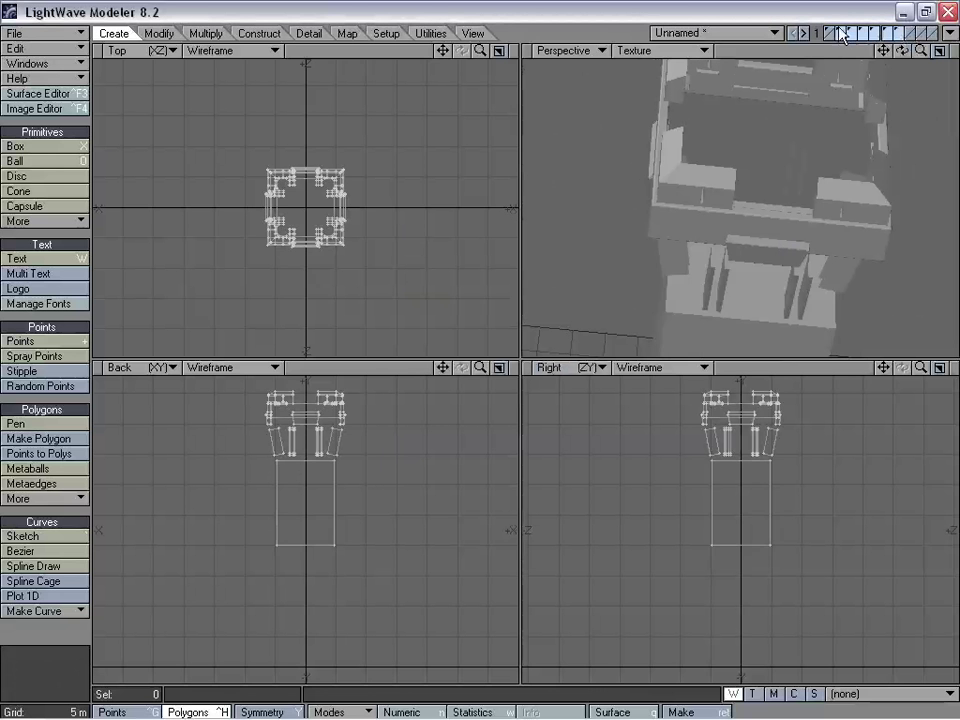
pyautogui.keyDown('shift'); pyautogui.click(843, 30); pyautogui.keyUp('shift')
pyautogui.keyDown('shift'); pyautogui.click(842, 29); pyautogui.keyUp('shift')
pyautogui.keyDown('shift'); pyautogui.click(832, 31); pyautogui.keyUp('shift')
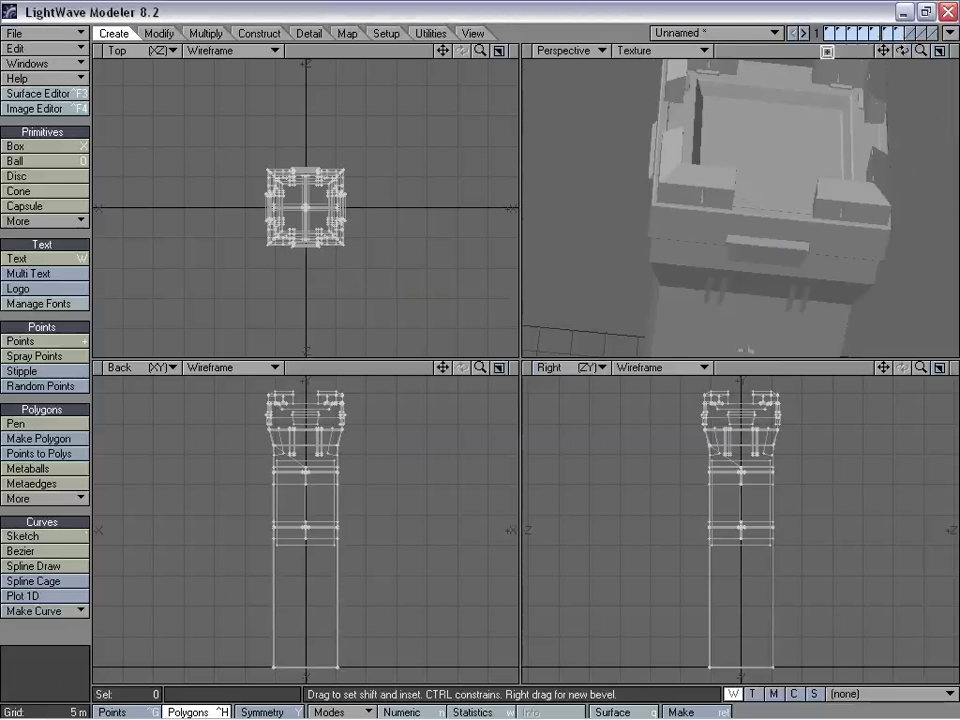
pyautogui.keyDown('ctrl'); pyautogui.keyDown('alt'); pyautogui.moveTo(826, 60); pyautogui.dragTo(766, 204); pyautogui.keyUp('alt'); pyautogui.keyUp('ctrl')
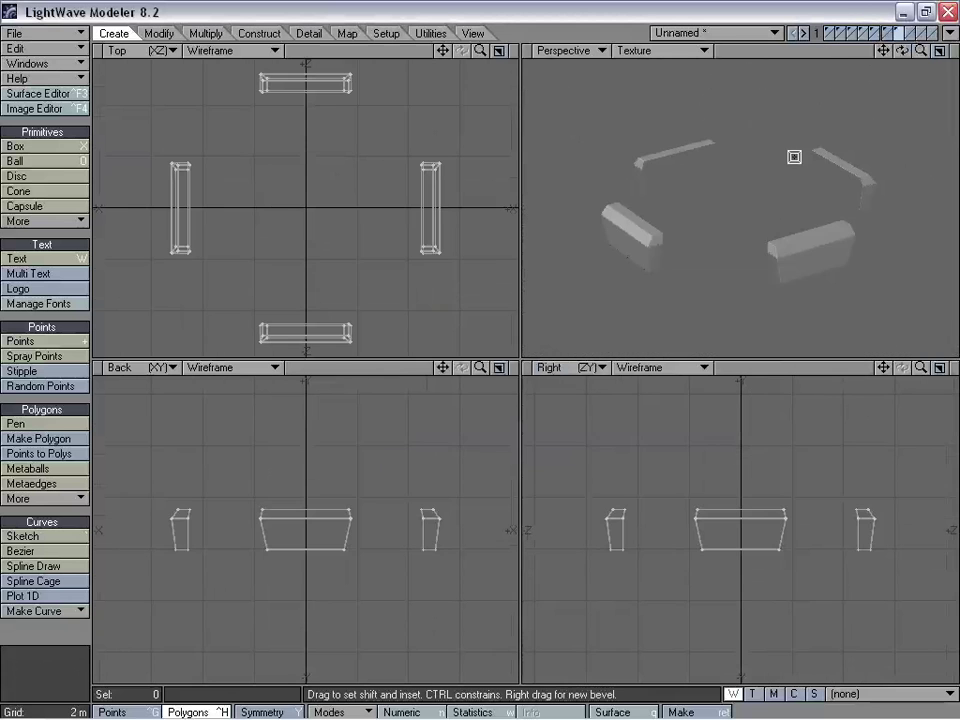
# Assign a new surface named Tower_LookOut_Nurnie_02 to the four bevelled blocks on the seventh layer
pyautogui.press('q')
pyautogui.click(622, 326)
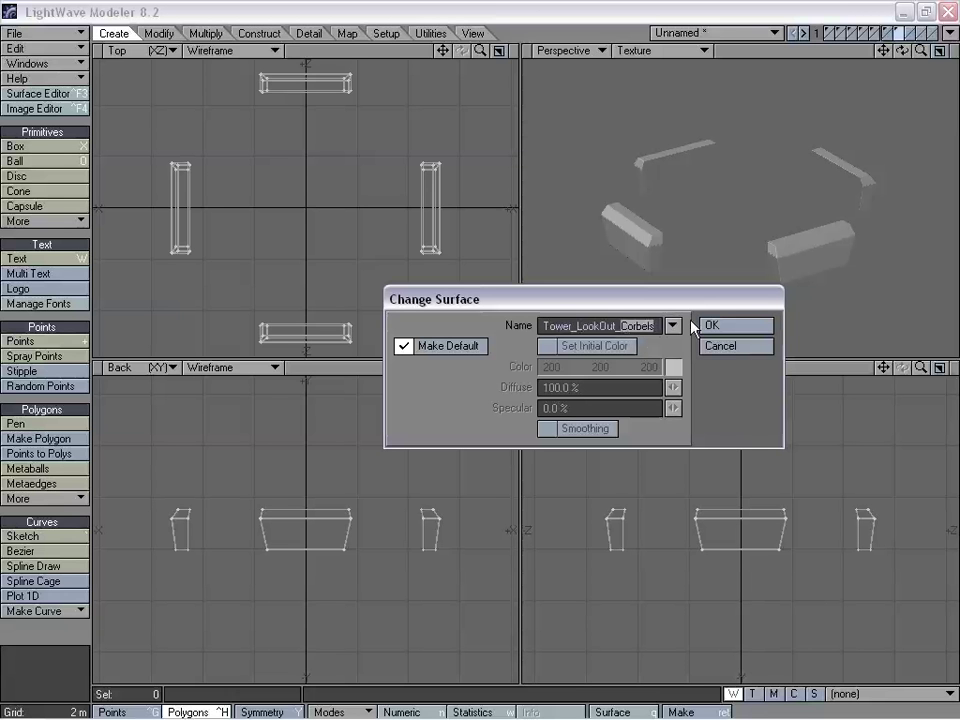
pyautogui.write('Nurnie_02')
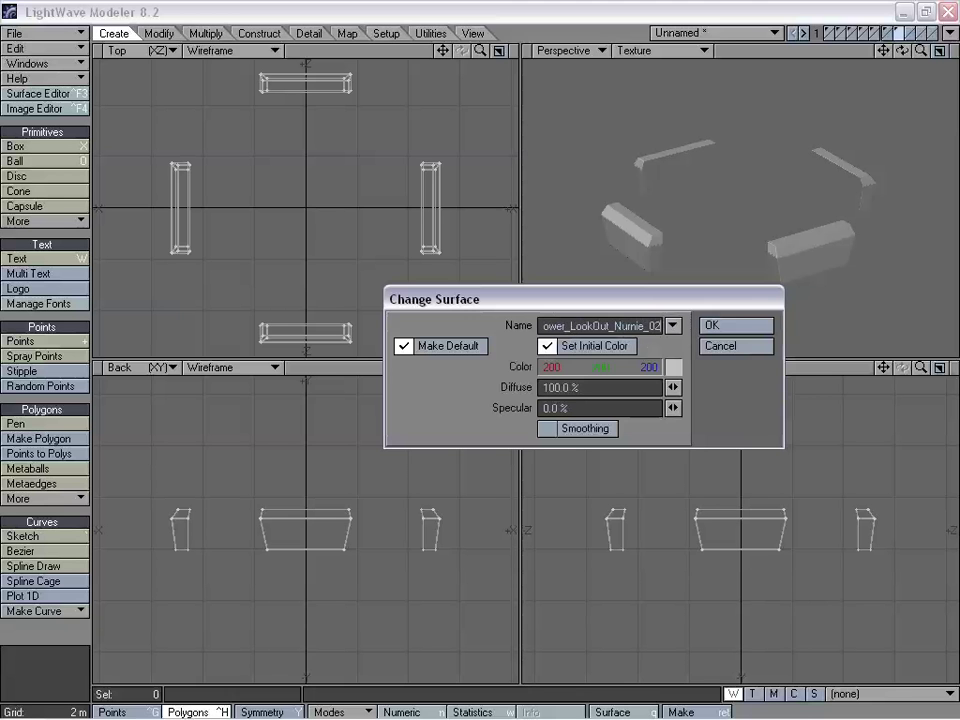
pyautogui.press('Return')
pyautogui.press('b')
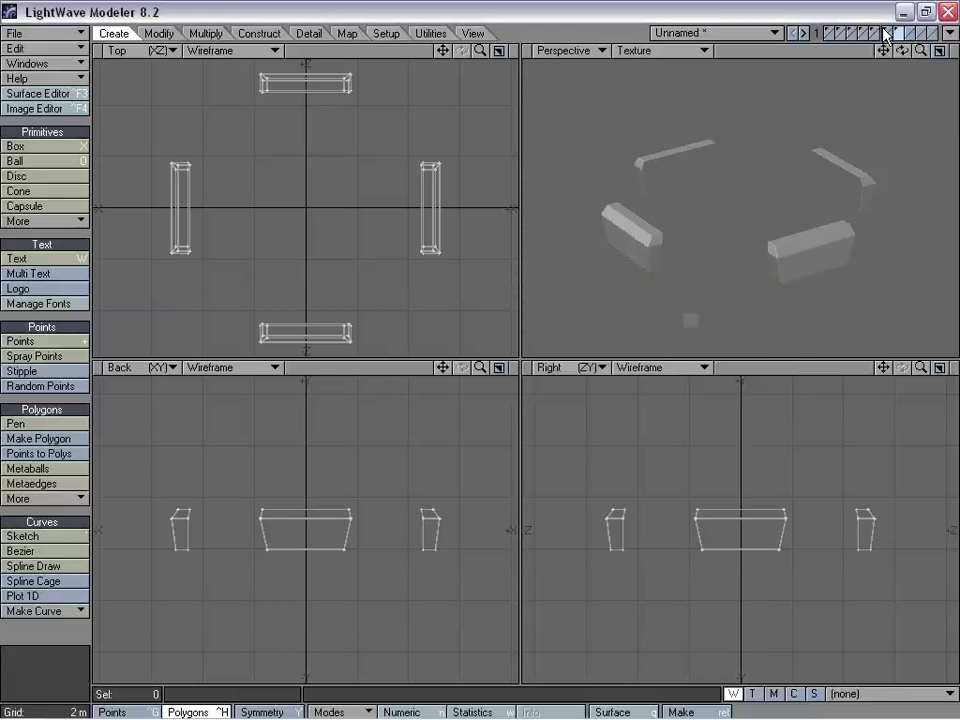
# Display all seven layers together and examine the complete tower from above, below and several sides
pyautogui.keyDown('shift'); pyautogui.click(884, 31); pyautogui.keyUp('shift')
pyautogui.keyDown('shift'); pyautogui.click(871, 31); pyautogui.keyUp('shift')
pyautogui.keyDown('shift'); pyautogui.click(851, 32); pyautogui.keyUp('shift')
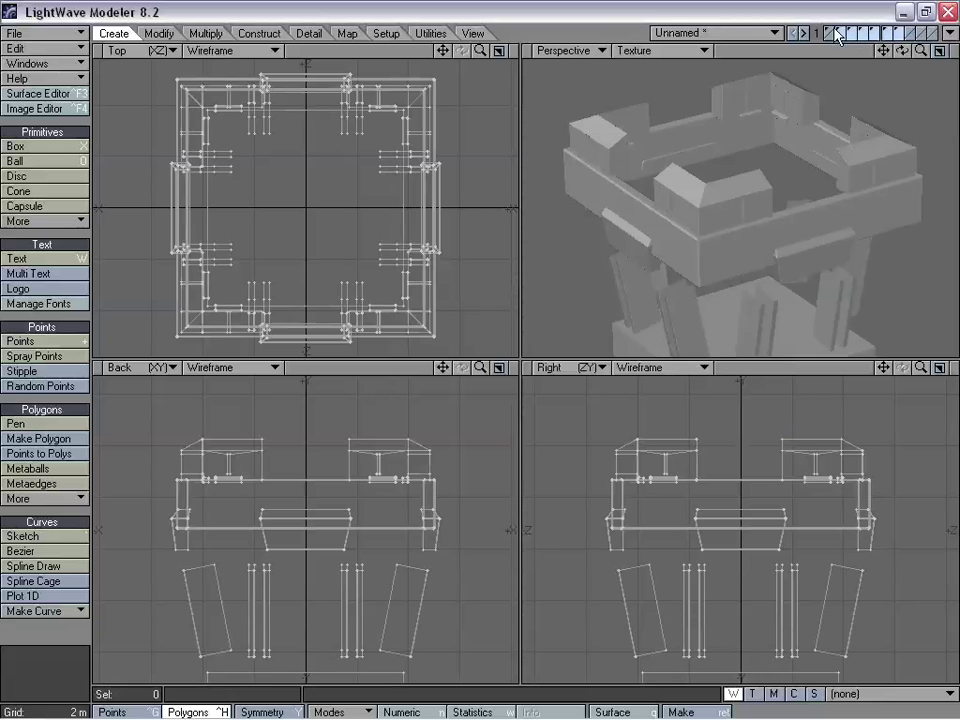
pyautogui.keyDown('shift'); pyautogui.click(839, 32); pyautogui.keyUp('shift')
pyautogui.keyDown('shift'); pyautogui.click(829, 33); pyautogui.keyUp('shift')
pyautogui.press('a')
pyautogui.keyDown('alt'); pyautogui.moveTo(789, 229); pyautogui.dragTo(759, 122); pyautogui.keyUp('alt')
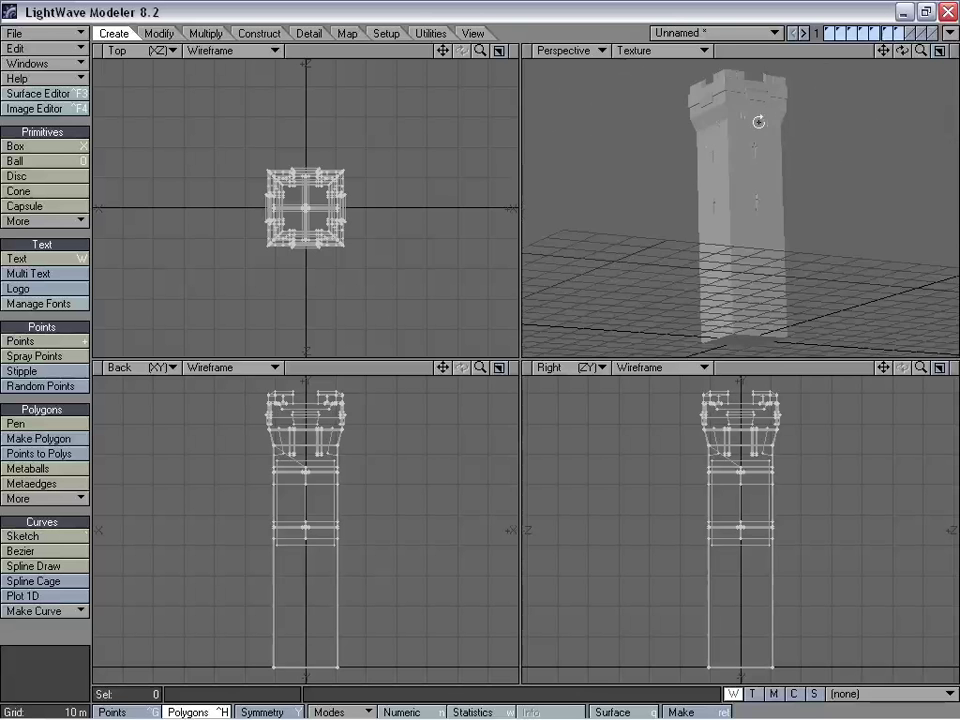
pyautogui.keyDown('alt'); pyautogui.moveTo(790, 237); pyautogui.dragTo(767, 256); pyautogui.keyUp('alt')
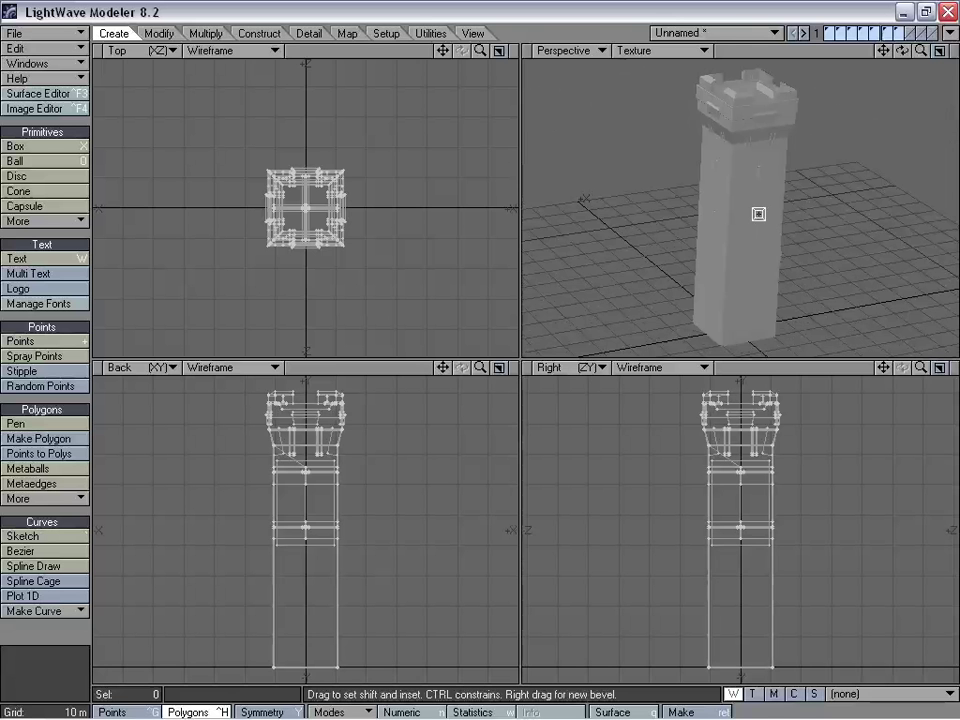
pyautogui.keyDown('alt'); pyautogui.moveTo(758, 214); pyautogui.dragTo(797, 181); pyautogui.keyUp('alt')
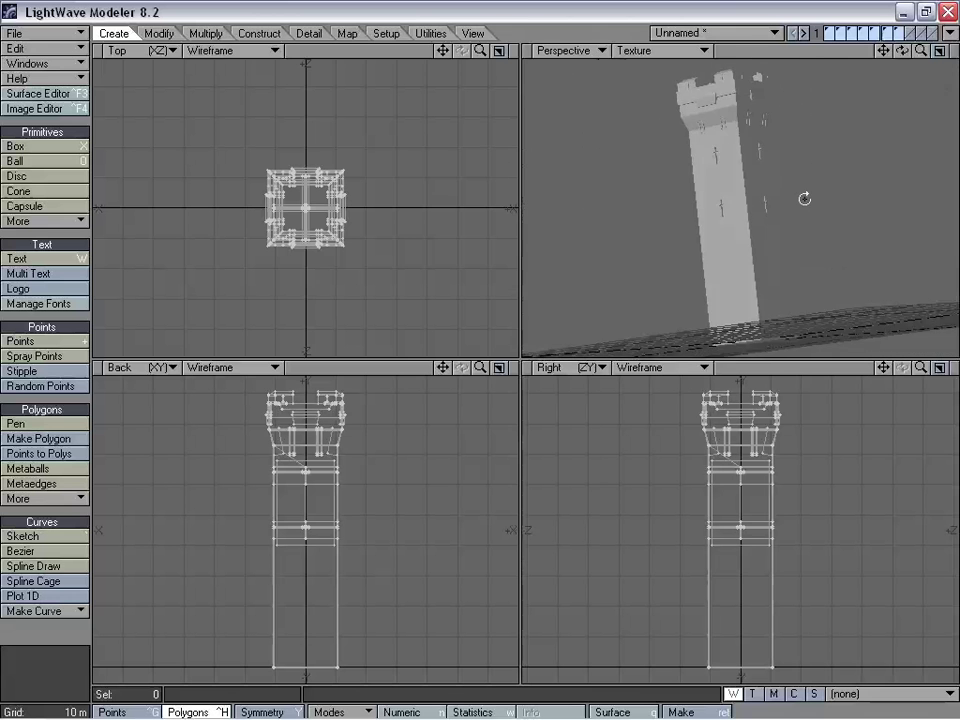
pyautogui.keyDown('alt'); pyautogui.moveTo(774, 230); pyautogui.dragTo(746, 227); pyautogui.keyUp('alt')
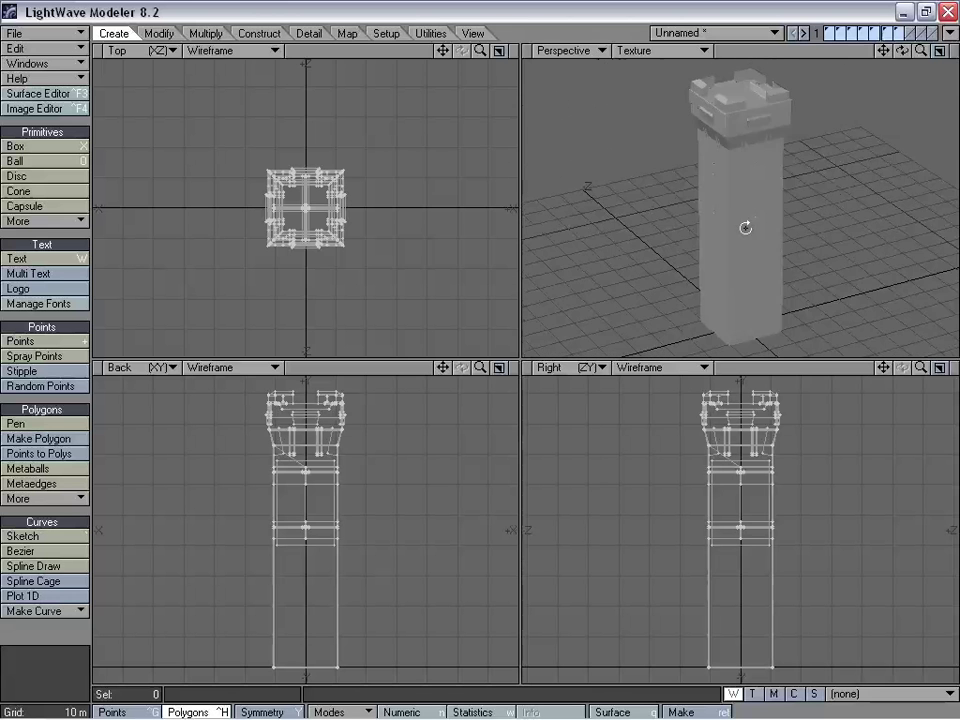
pyautogui.moveTo(883, 51); pyautogui.dragTo(883, 128)
pyautogui.moveTo(921, 52); pyautogui.dragTo(890, 55)
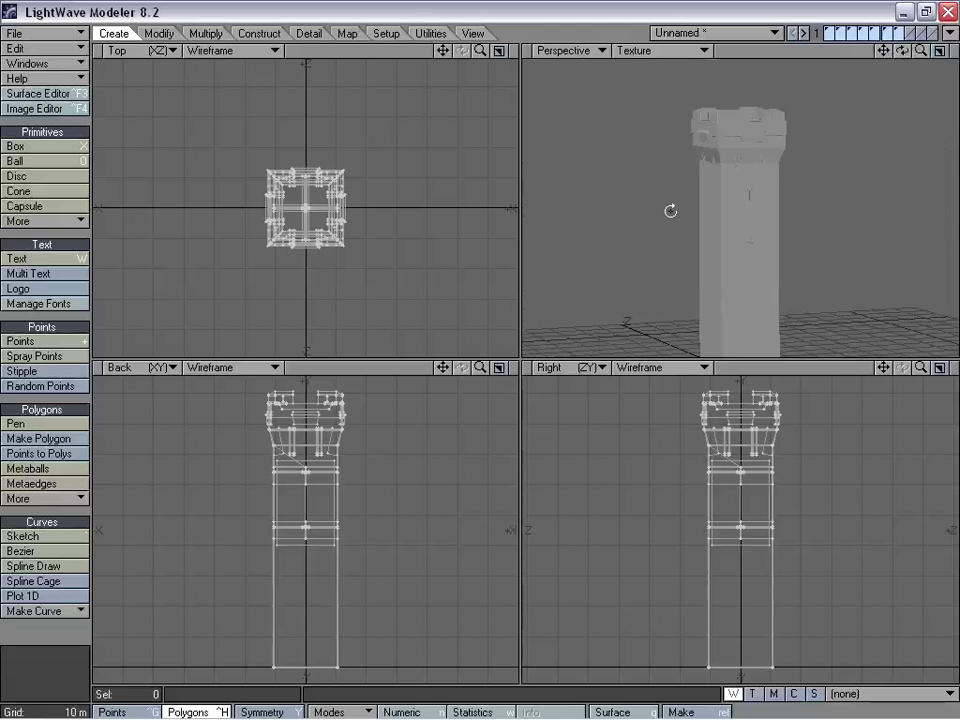